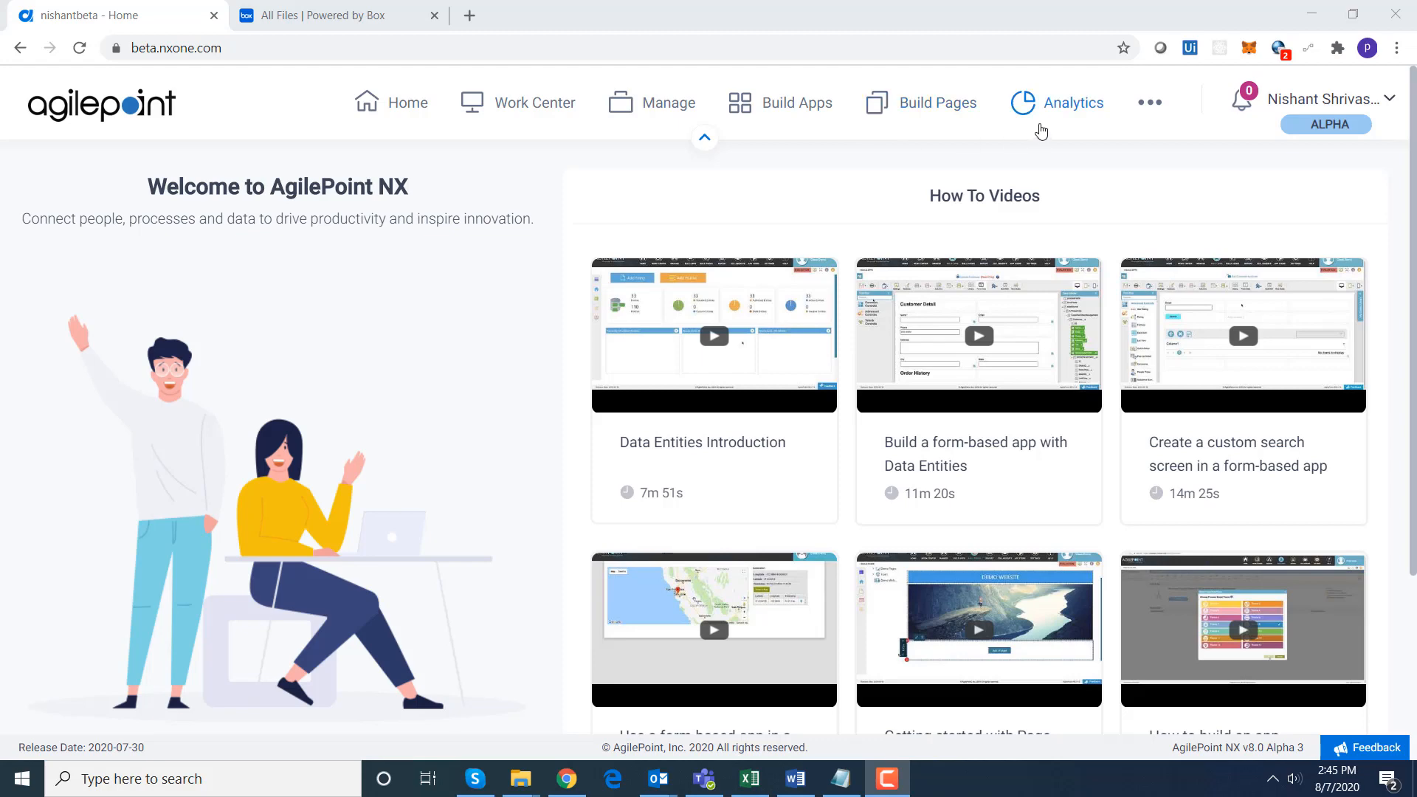
Open the AgilePoint Build Apps page and switch to the CustomersAndOrders.xlsx workbook in Excel.
{"action": "left_click", "coordinate": [804, 110]}
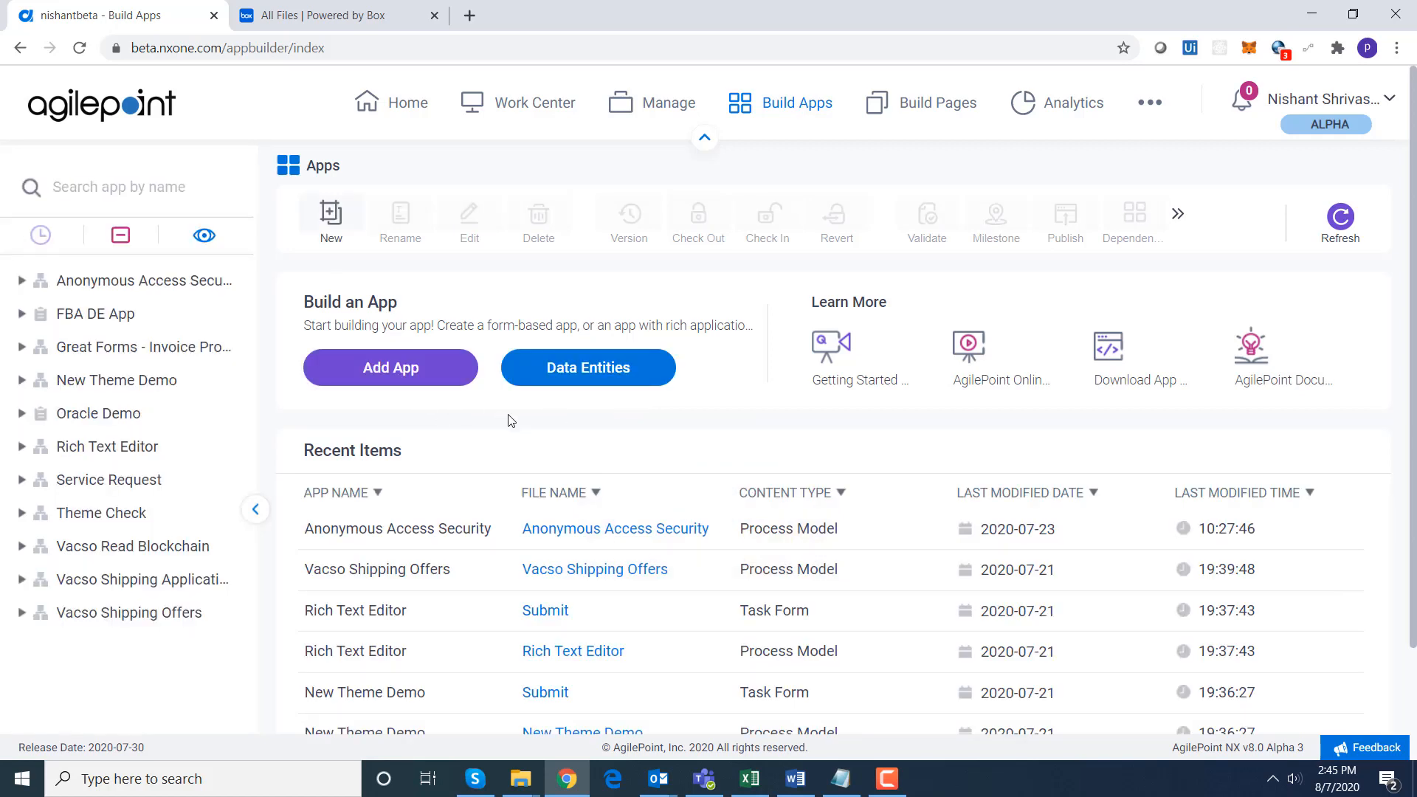
{"action": "left_click", "coordinate": [749, 780]}
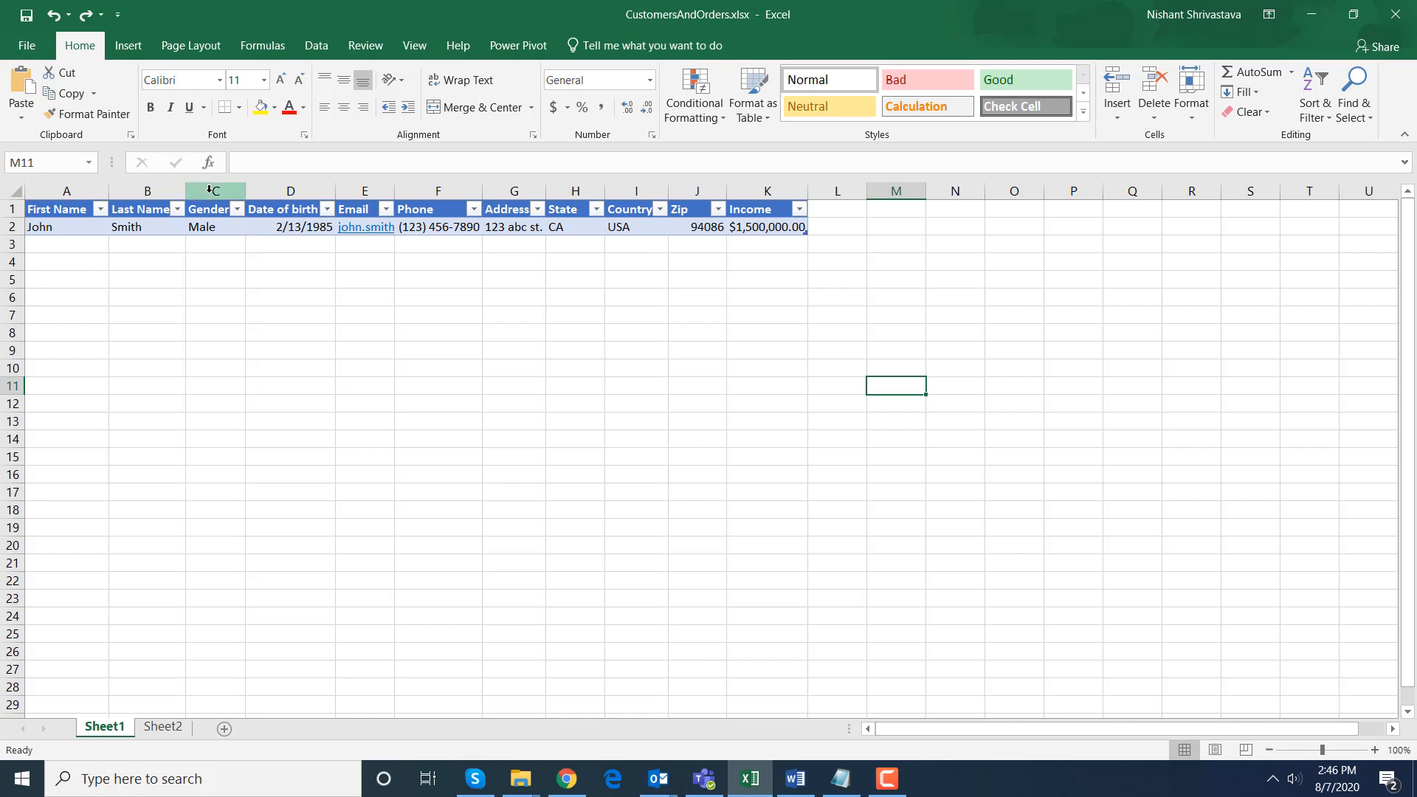
Check the cell formats of the Date of birth and Phone columns on Sheet1 without changing them.
{"action": "right_click", "coordinate": [271, 191]}
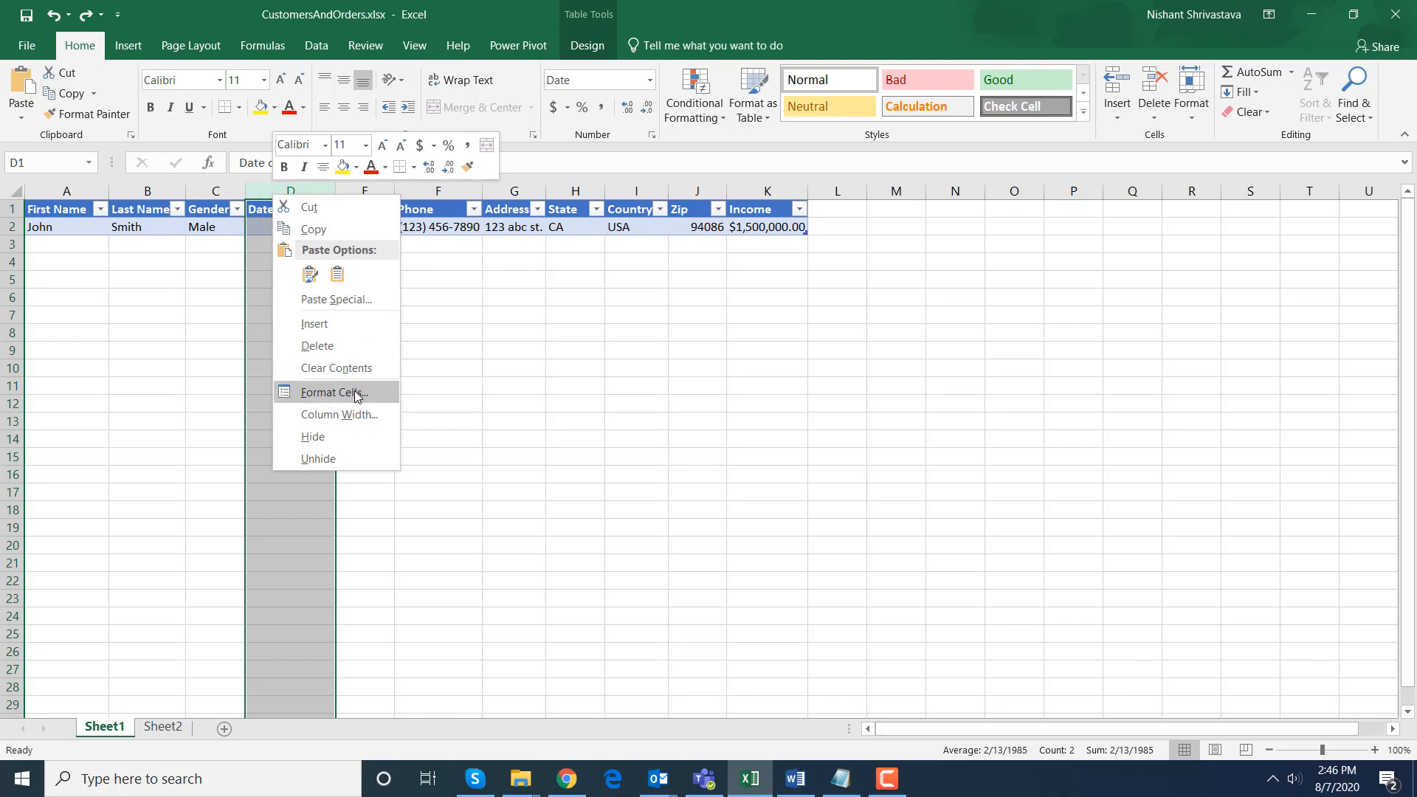
{"action": "left_click", "coordinate": [357, 393]}
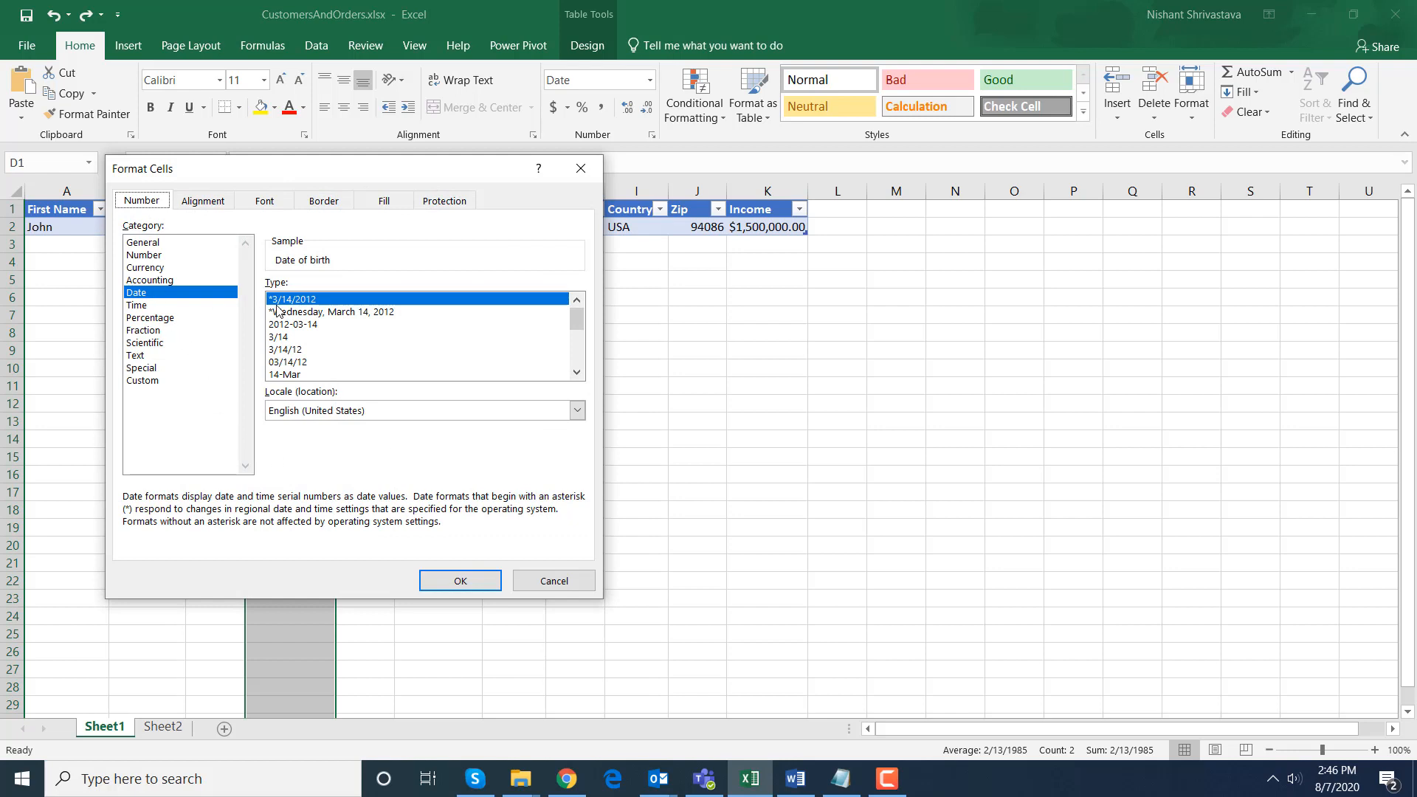
{"action": "left_click", "coordinate": [581, 168]}
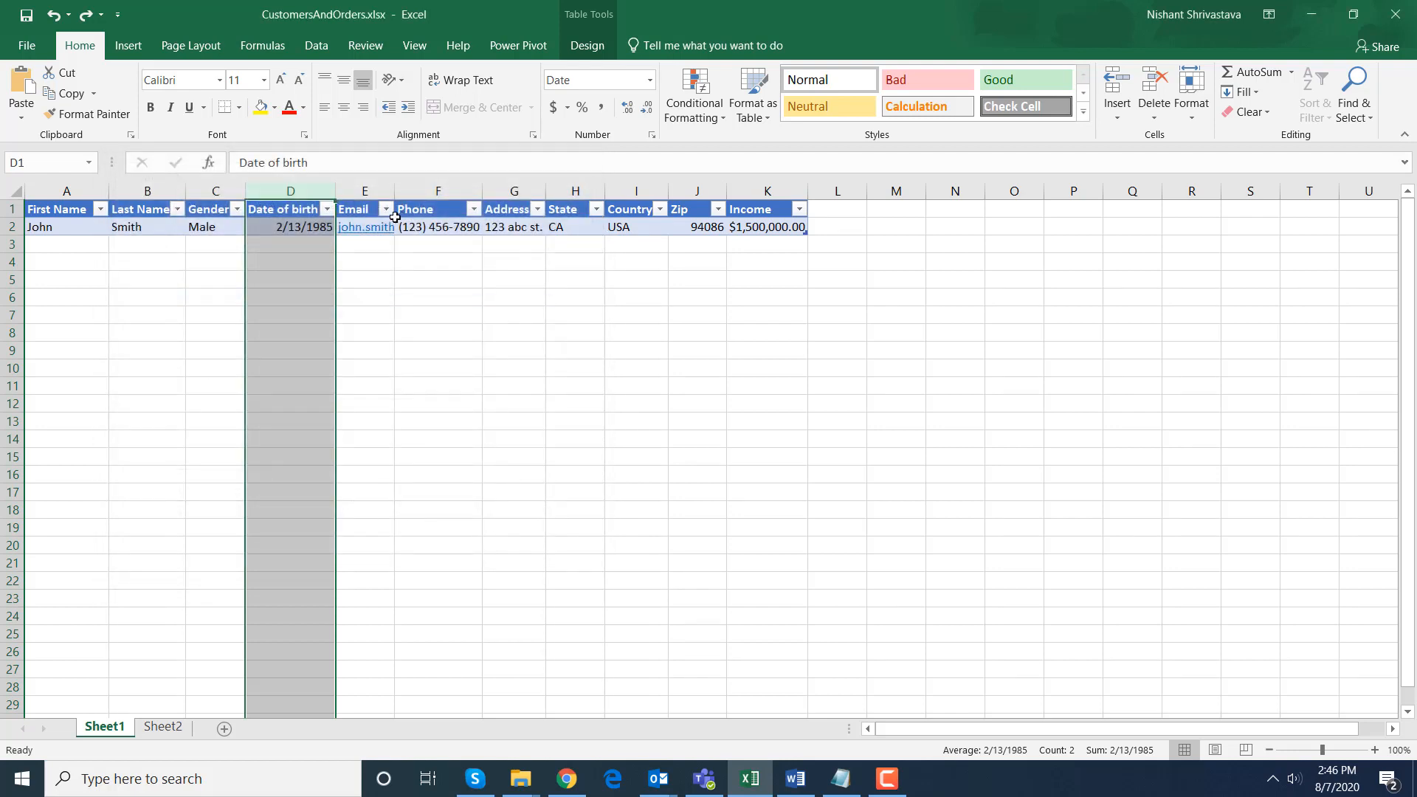
{"action": "left_click", "coordinate": [366, 189]}
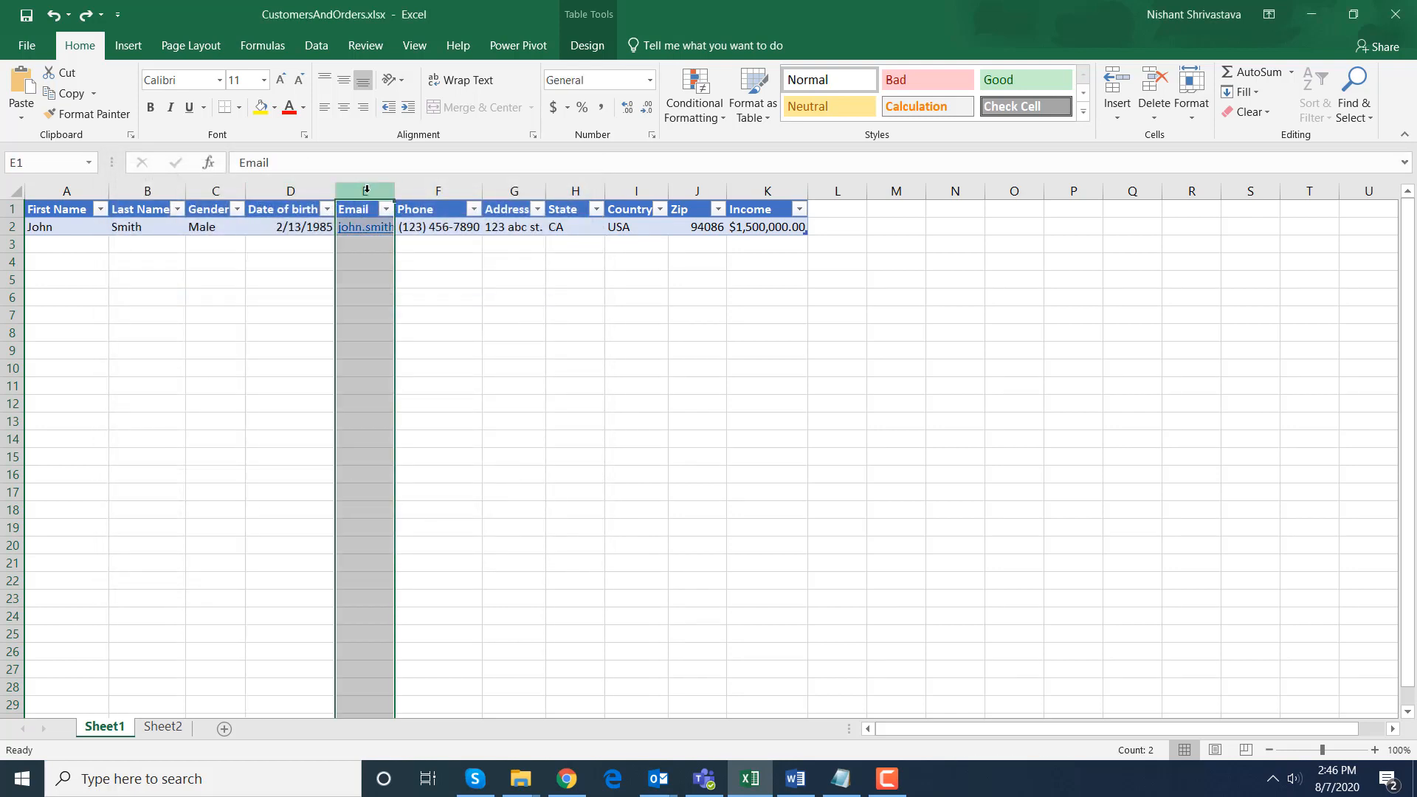
{"action": "left_click", "coordinate": [437, 191]}
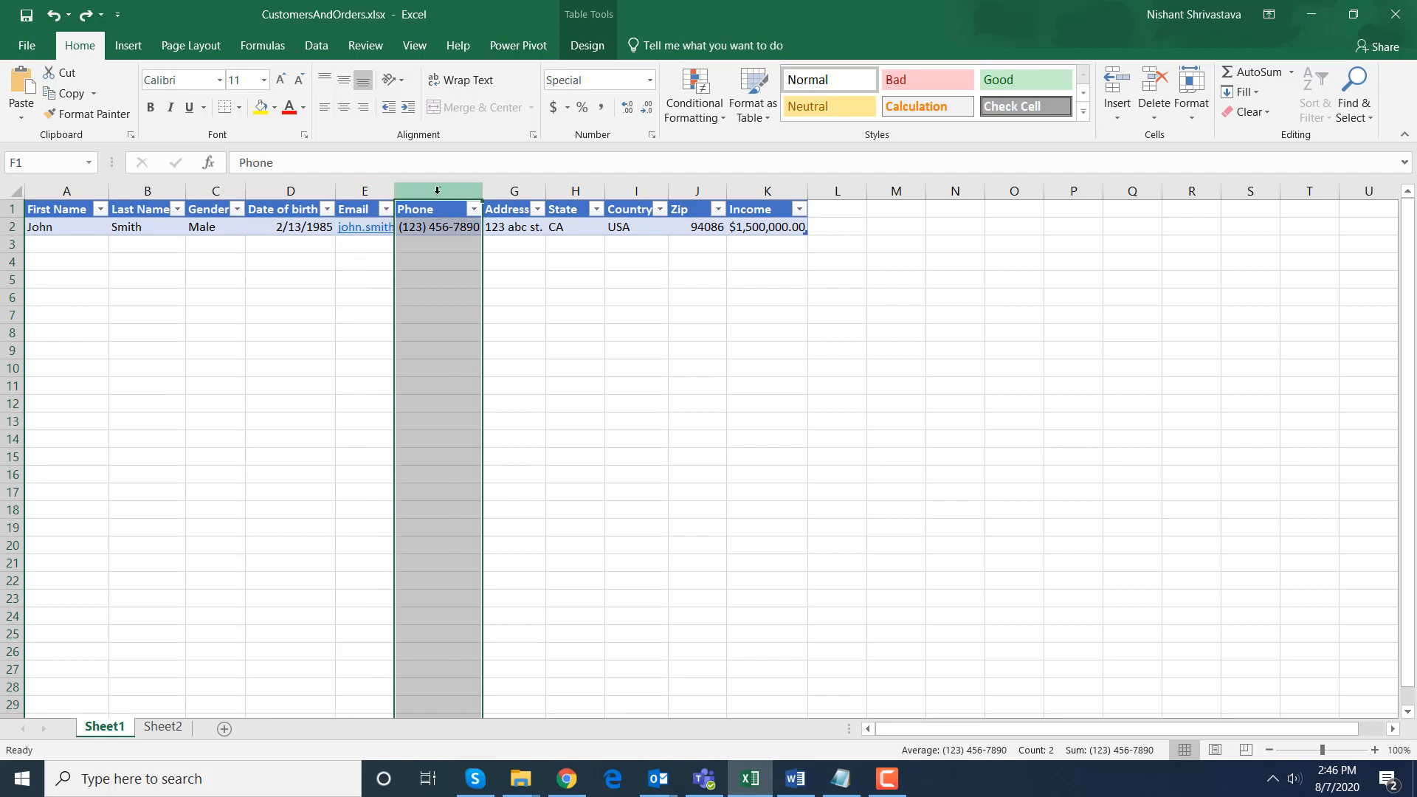
{"action": "right_click", "coordinate": [437, 191]}
{"action": "left_click", "coordinate": [522, 390]}
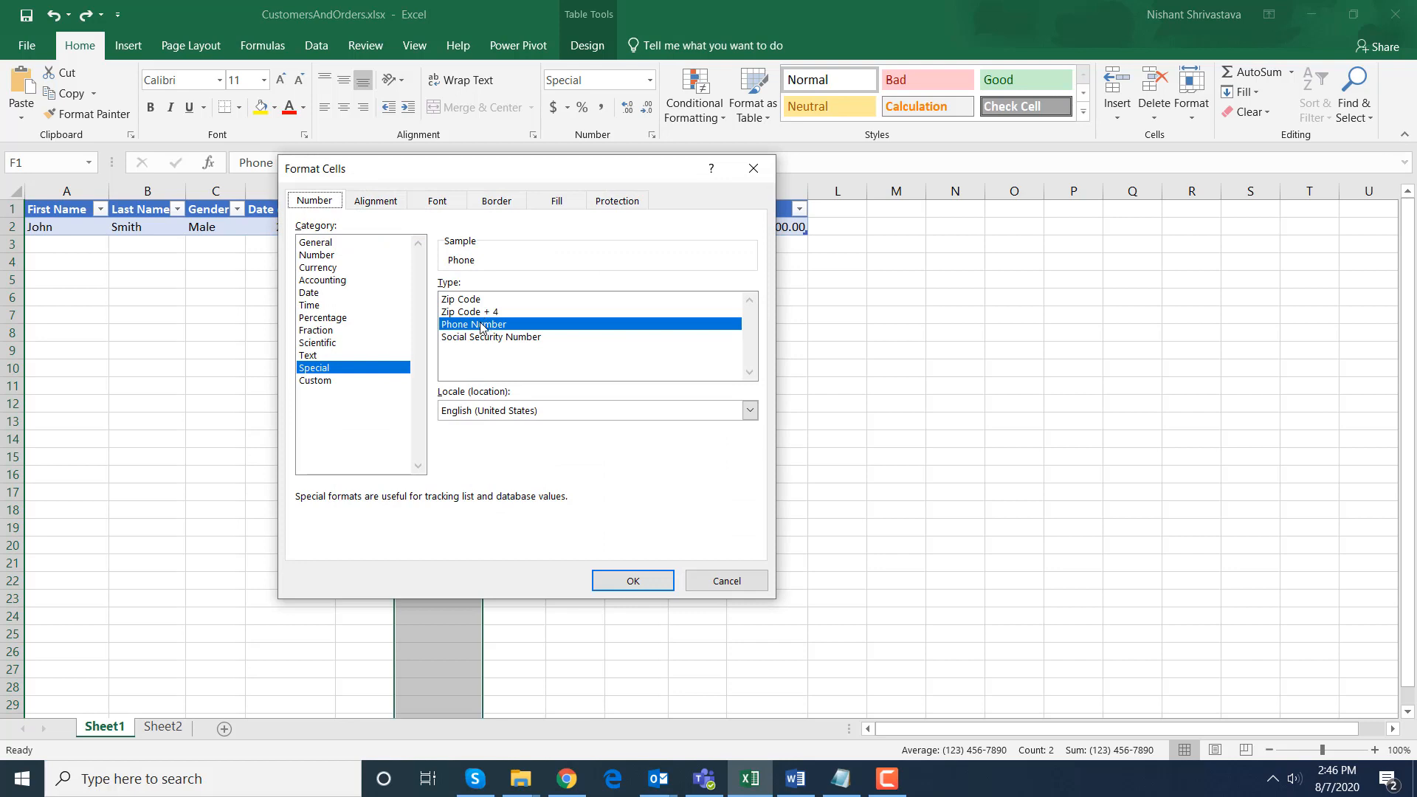
{"action": "left_click", "coordinate": [753, 168]}
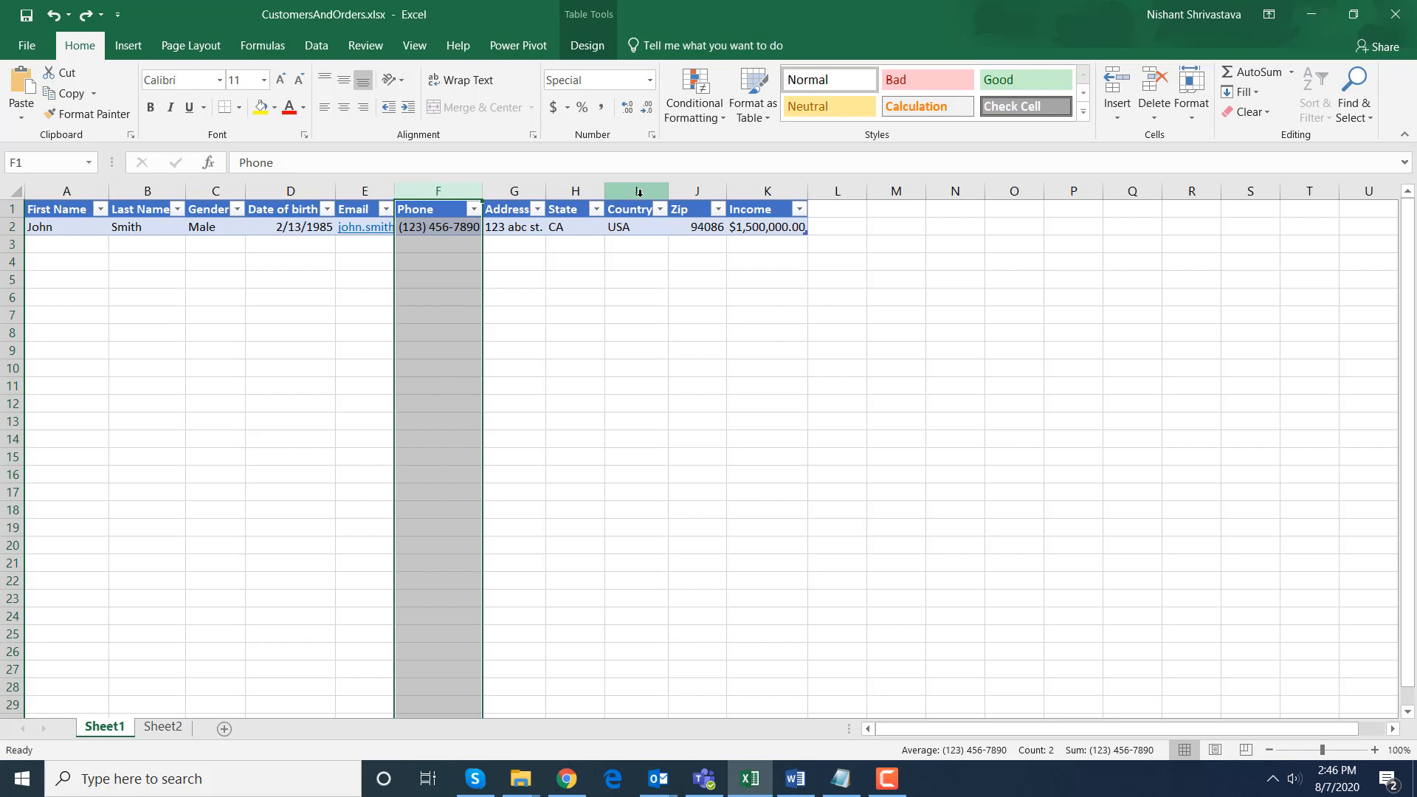
Check the cell formats of the Zip and Income columns on Sheet1 without changing them.
{"action": "right_click", "coordinate": [684, 197]}
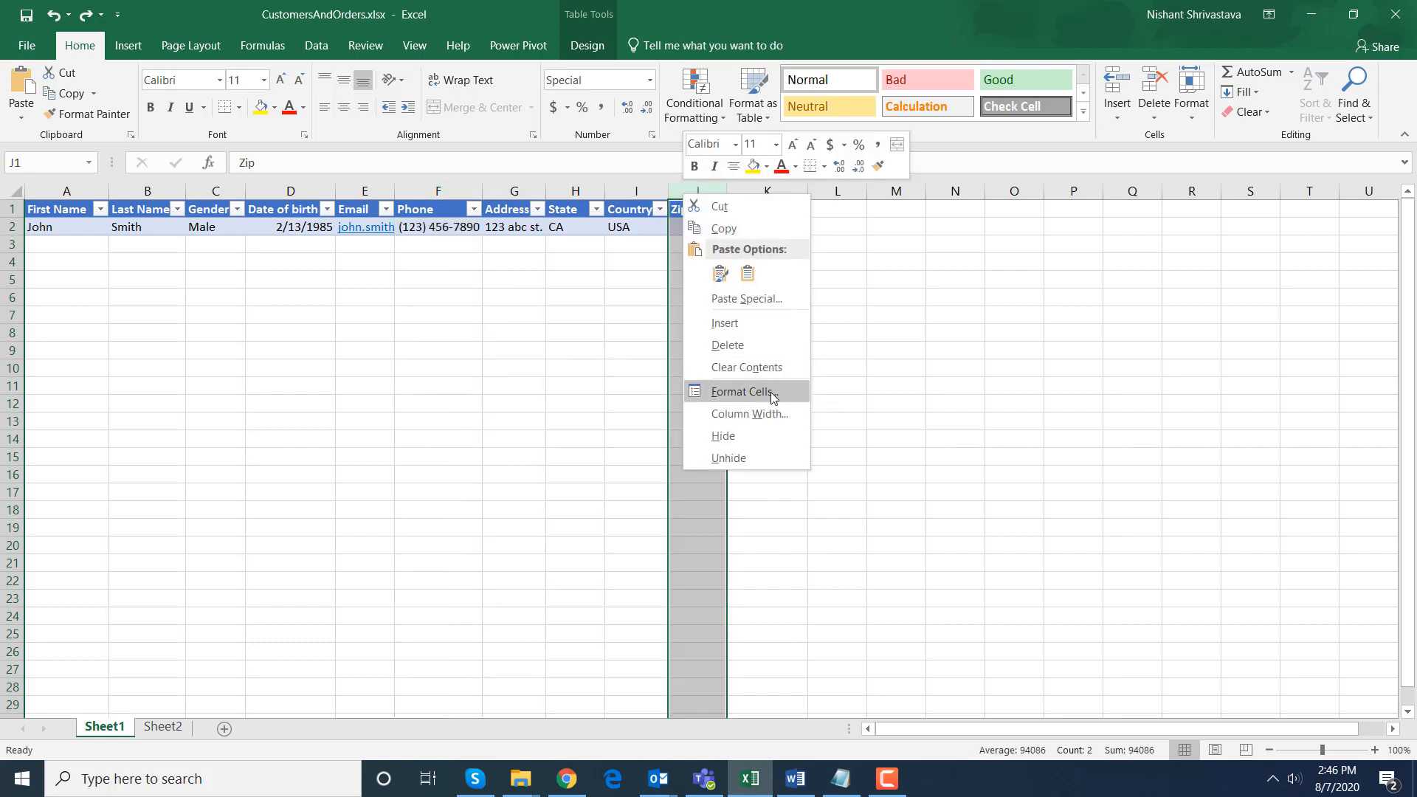
{"action": "left_click", "coordinate": [744, 391]}
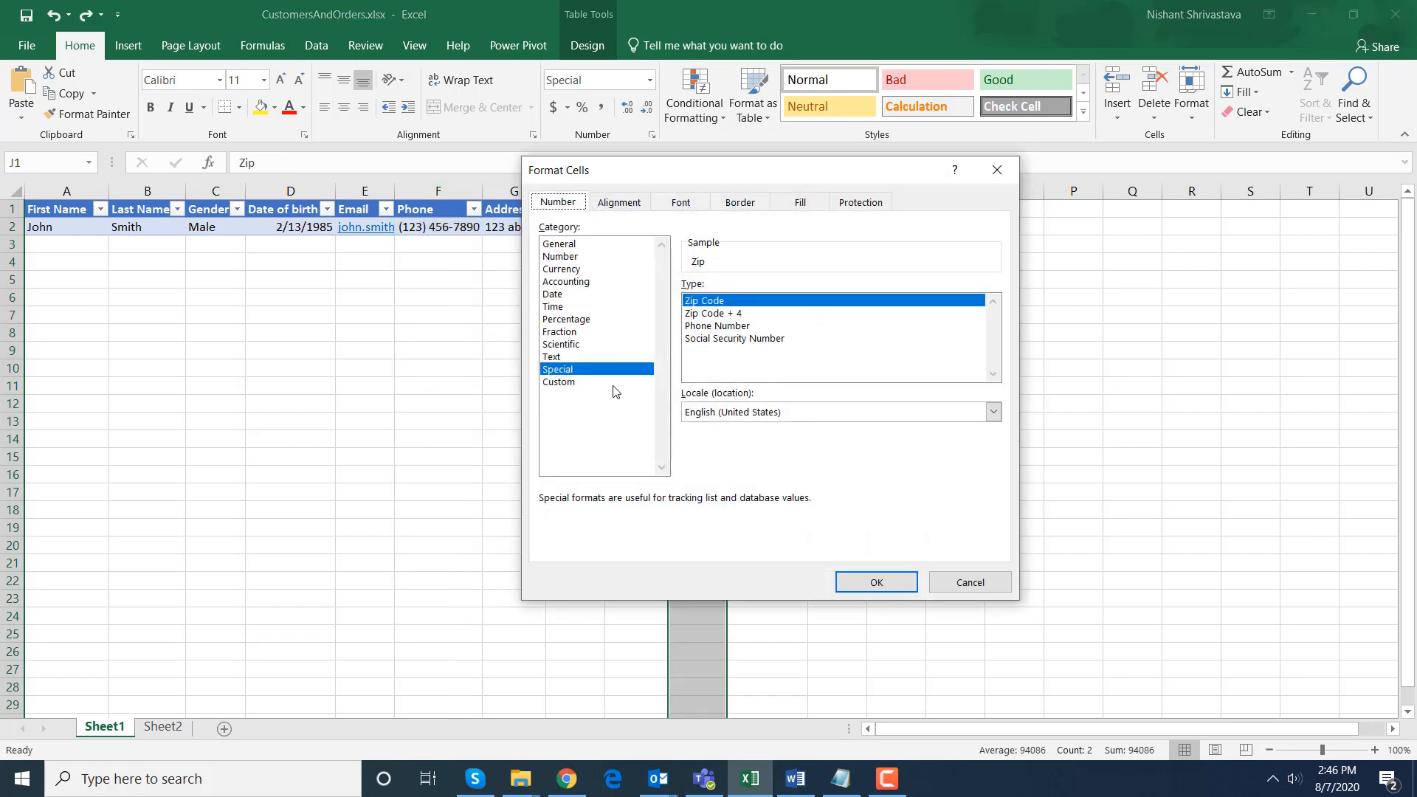
{"action": "left_click", "coordinate": [996, 170]}
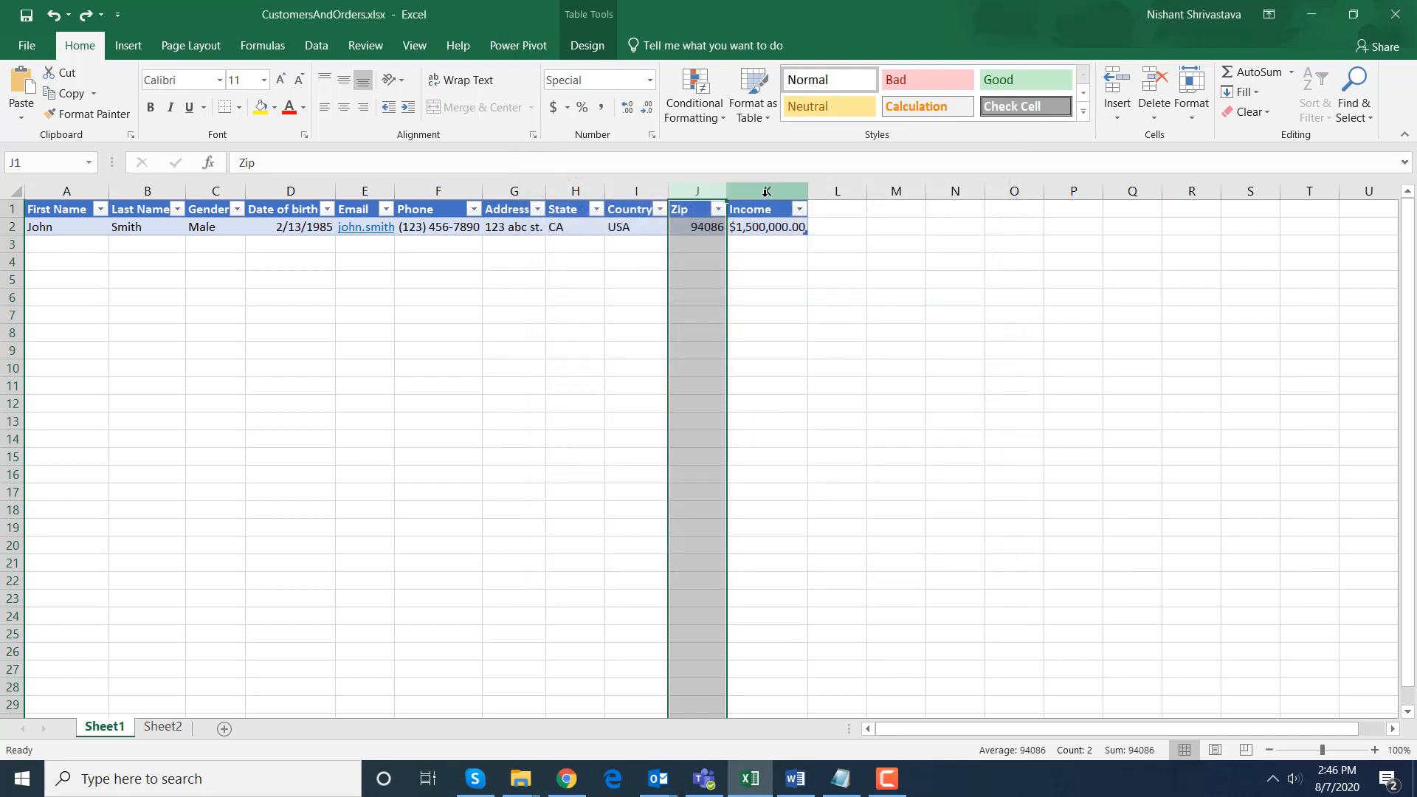
{"action": "left_click", "coordinate": [765, 194]}
{"action": "right_click", "coordinate": [766, 196]}
{"action": "left_click", "coordinate": [847, 406]}
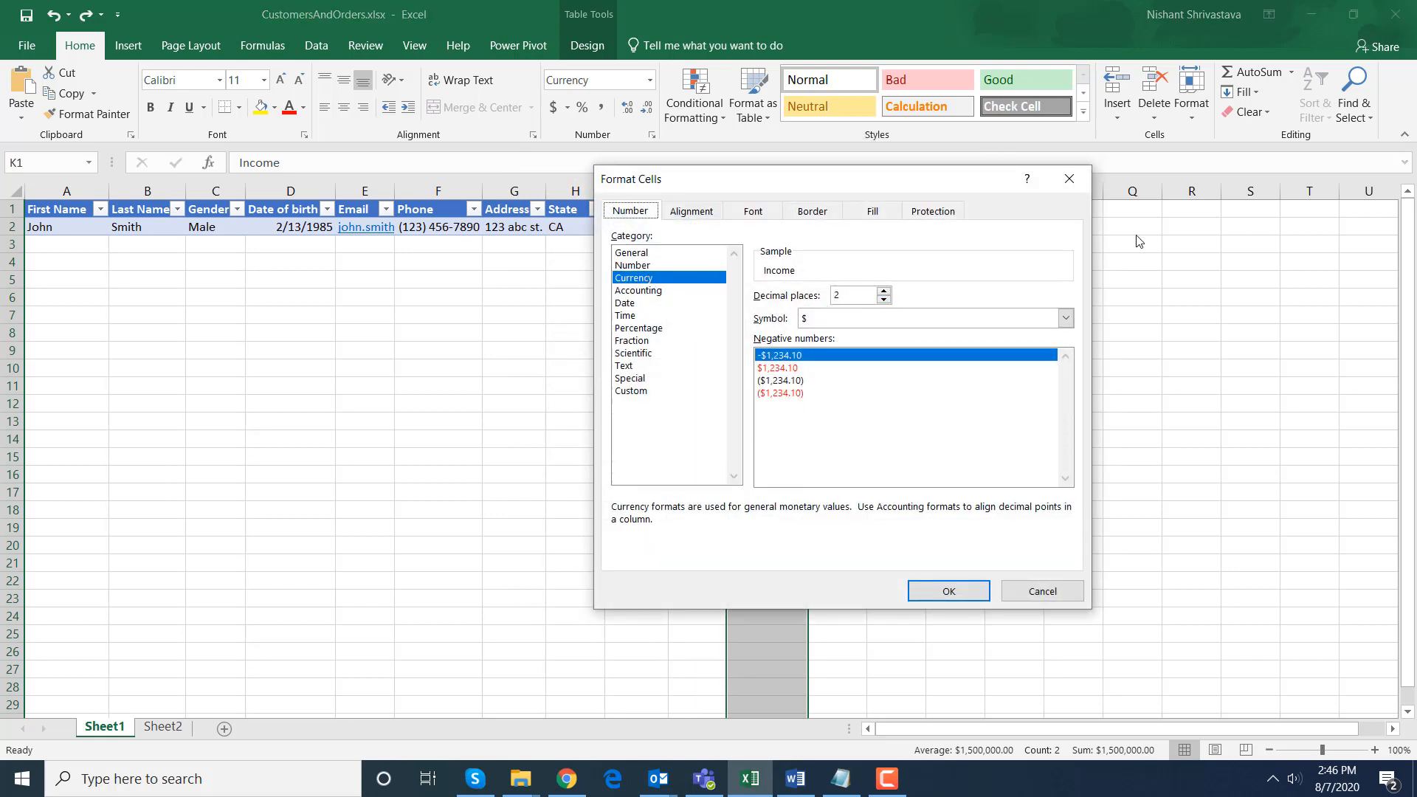
{"action": "left_click", "coordinate": [1069, 179]}
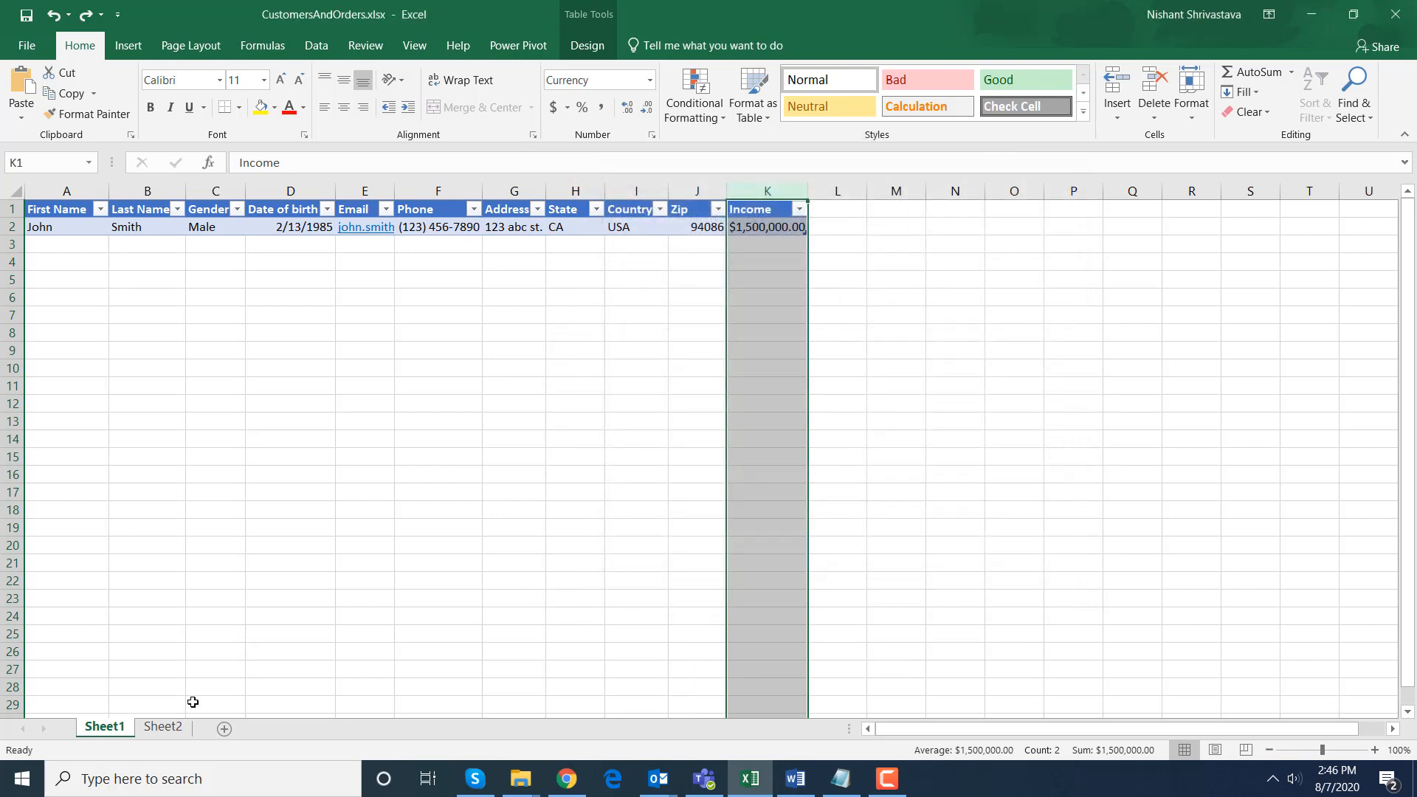
On Sheet2, enter two sample first names in I7 and I8 with the ages 34 and 23 beside them.
{"action": "left_click", "coordinate": [165, 728]}
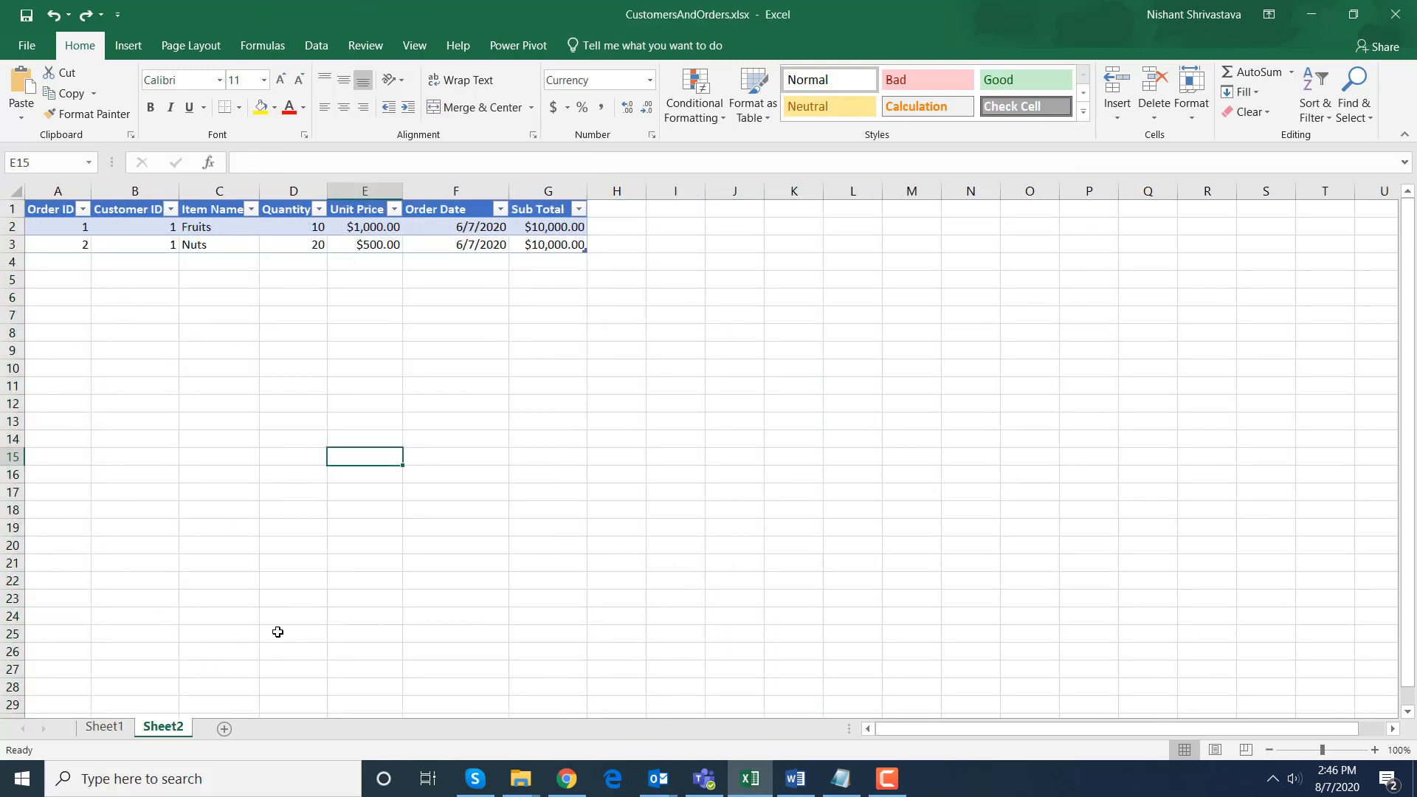
{"action": "left_click", "coordinate": [673, 317]}
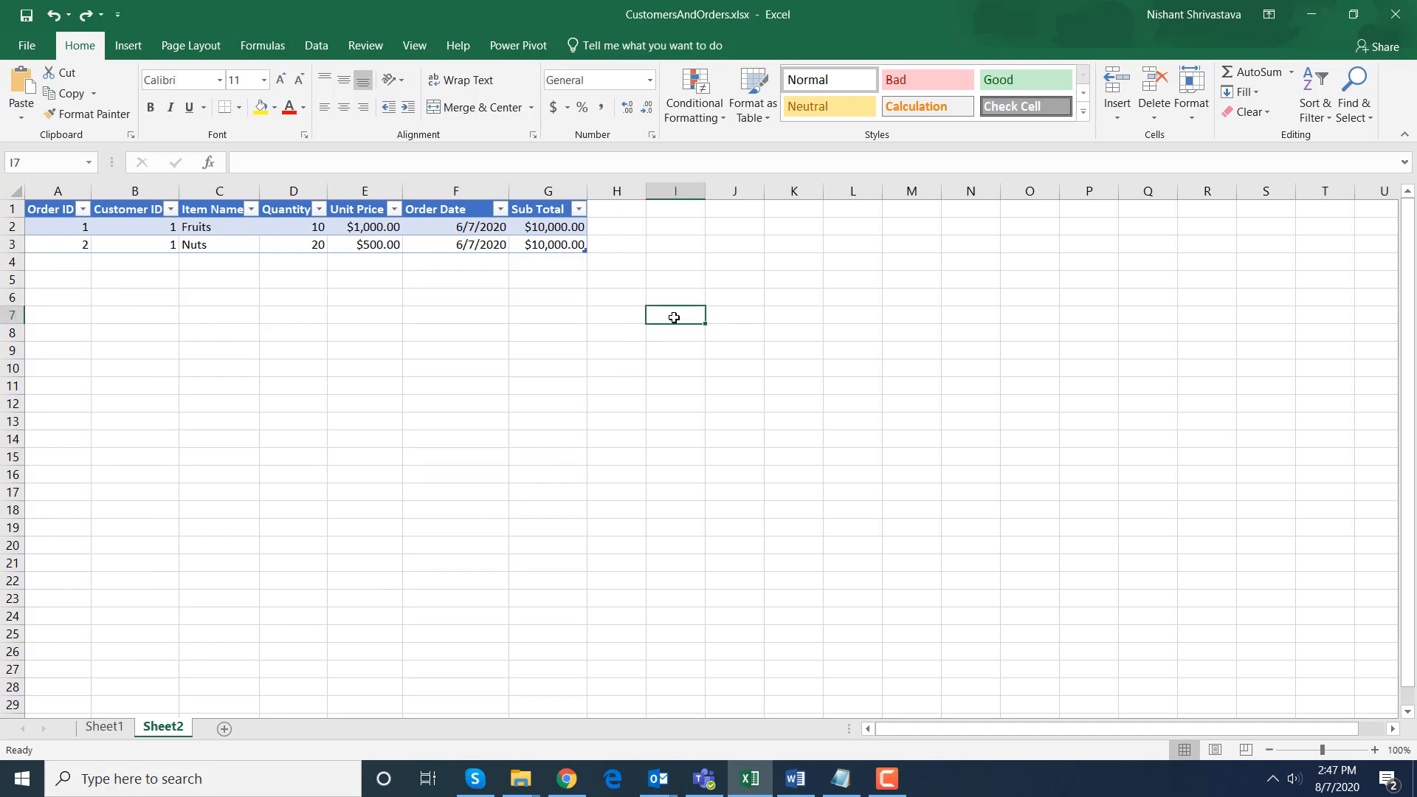
{"action": "type", "text": "John"}
{"action": "key", "text": "Tab"}
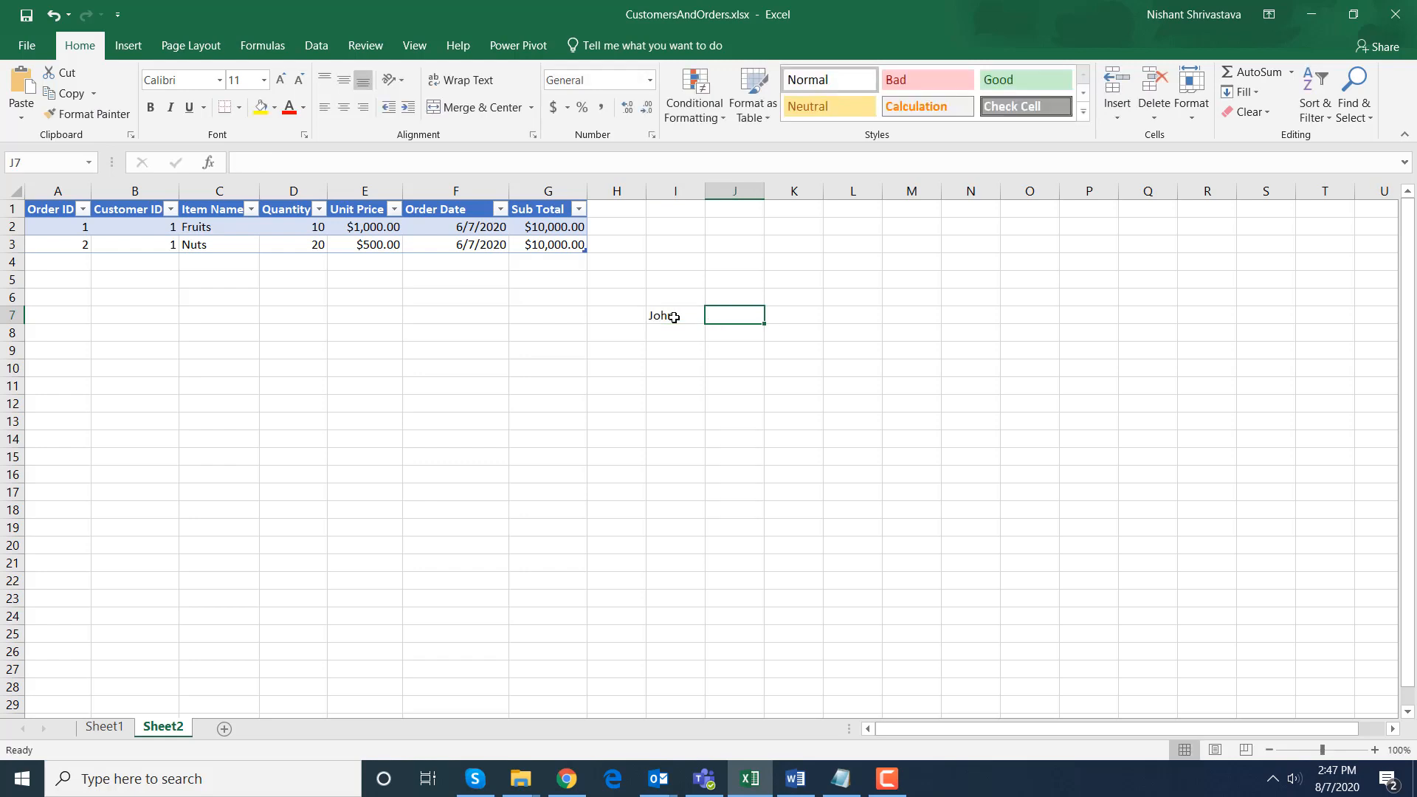
{"action": "type", "text": "34"}
{"action": "key", "text": "Return"}
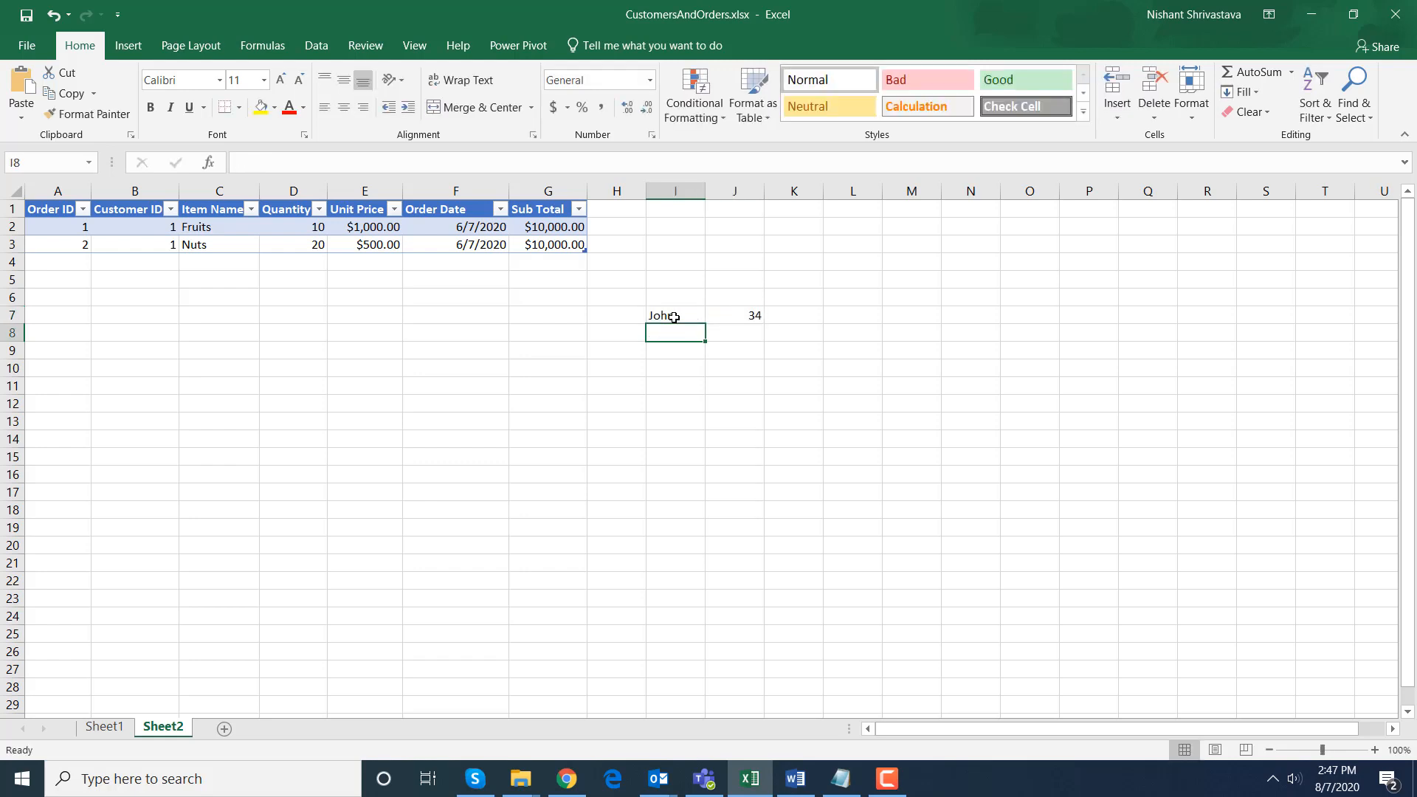
{"action": "type", "text": "Andrew"}
{"action": "key", "text": "Tab"}
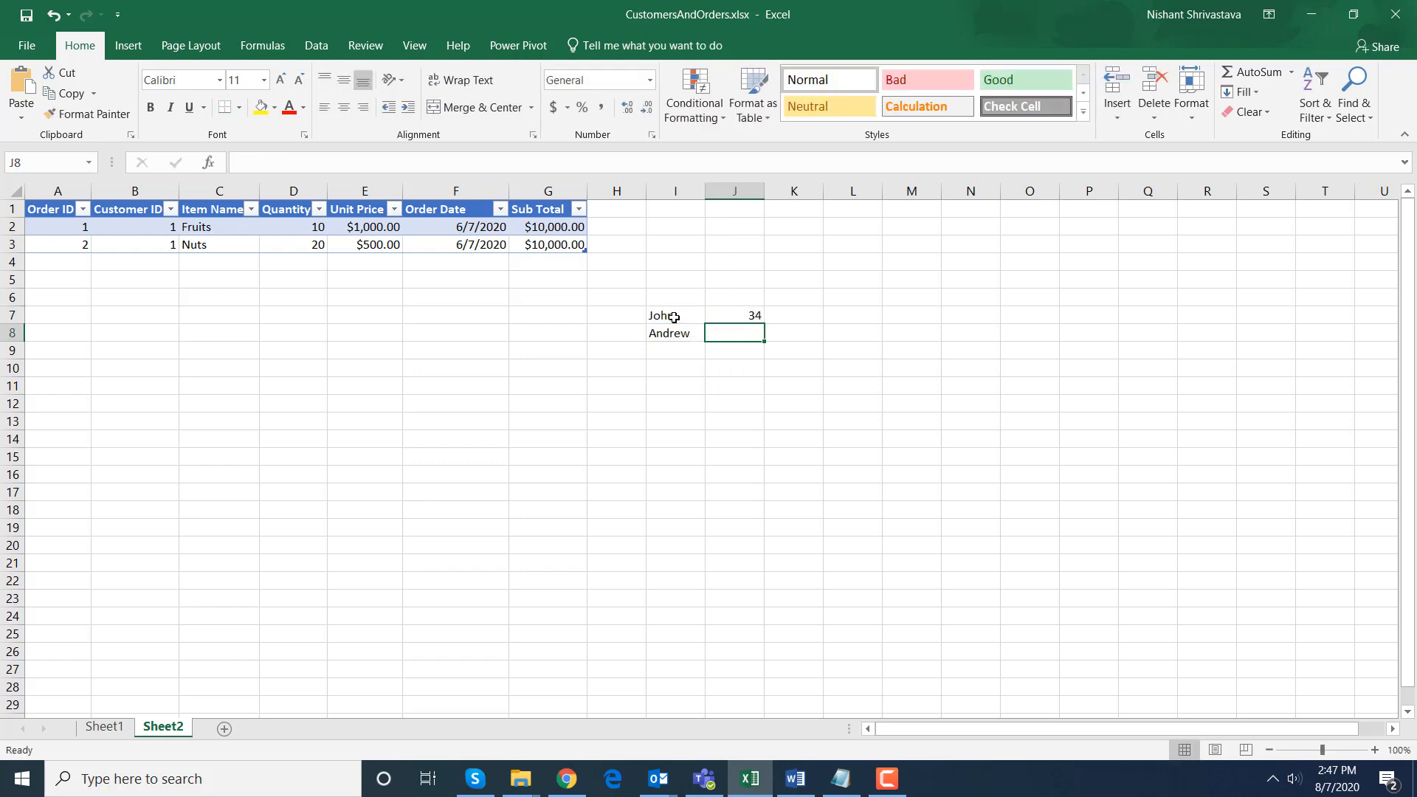
{"action": "type", "text": "23"}
Format the range I7:J8 as a table with a blue light style, leaving the headers option off.
{"action": "left_click", "coordinate": [673, 316]}
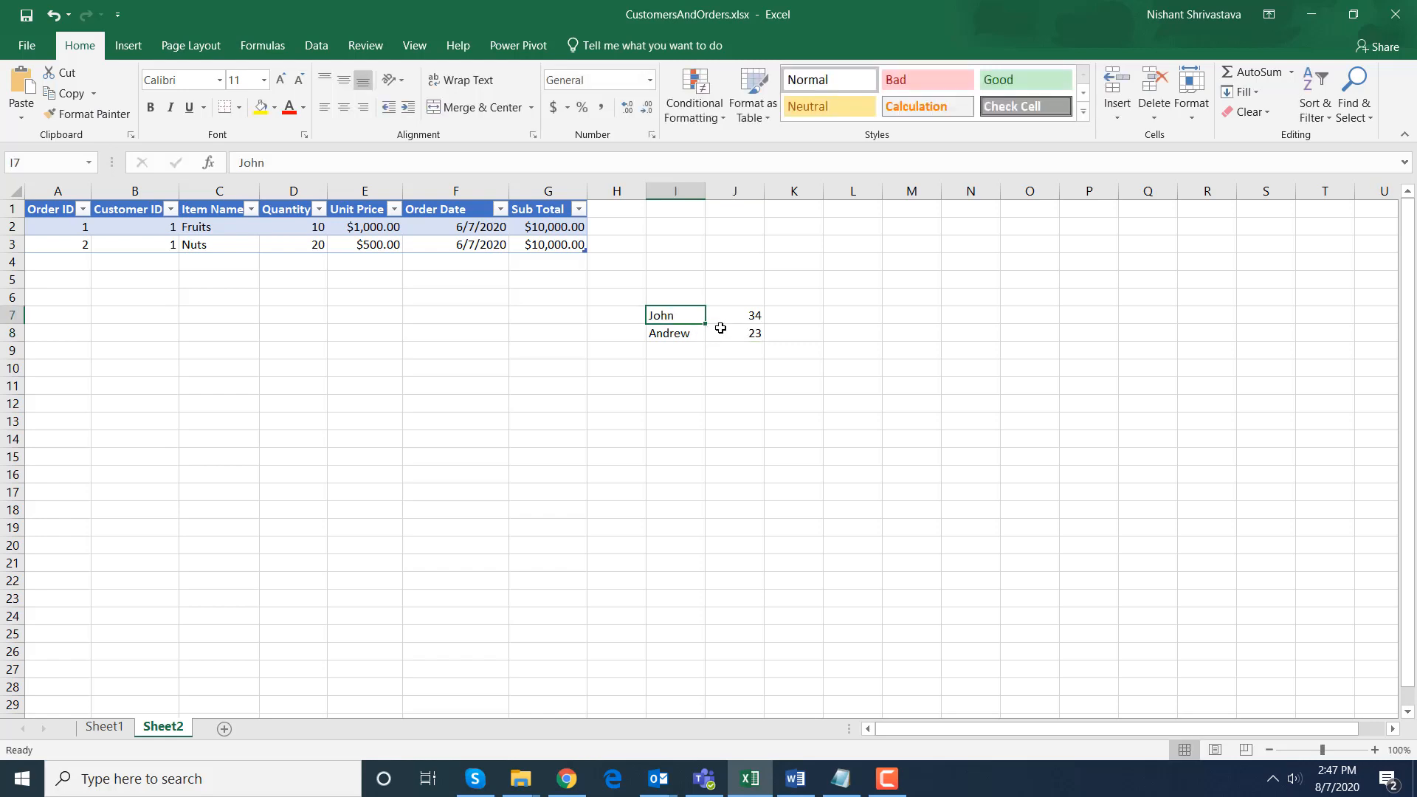
{"action": "left_click", "coordinate": [765, 119]}
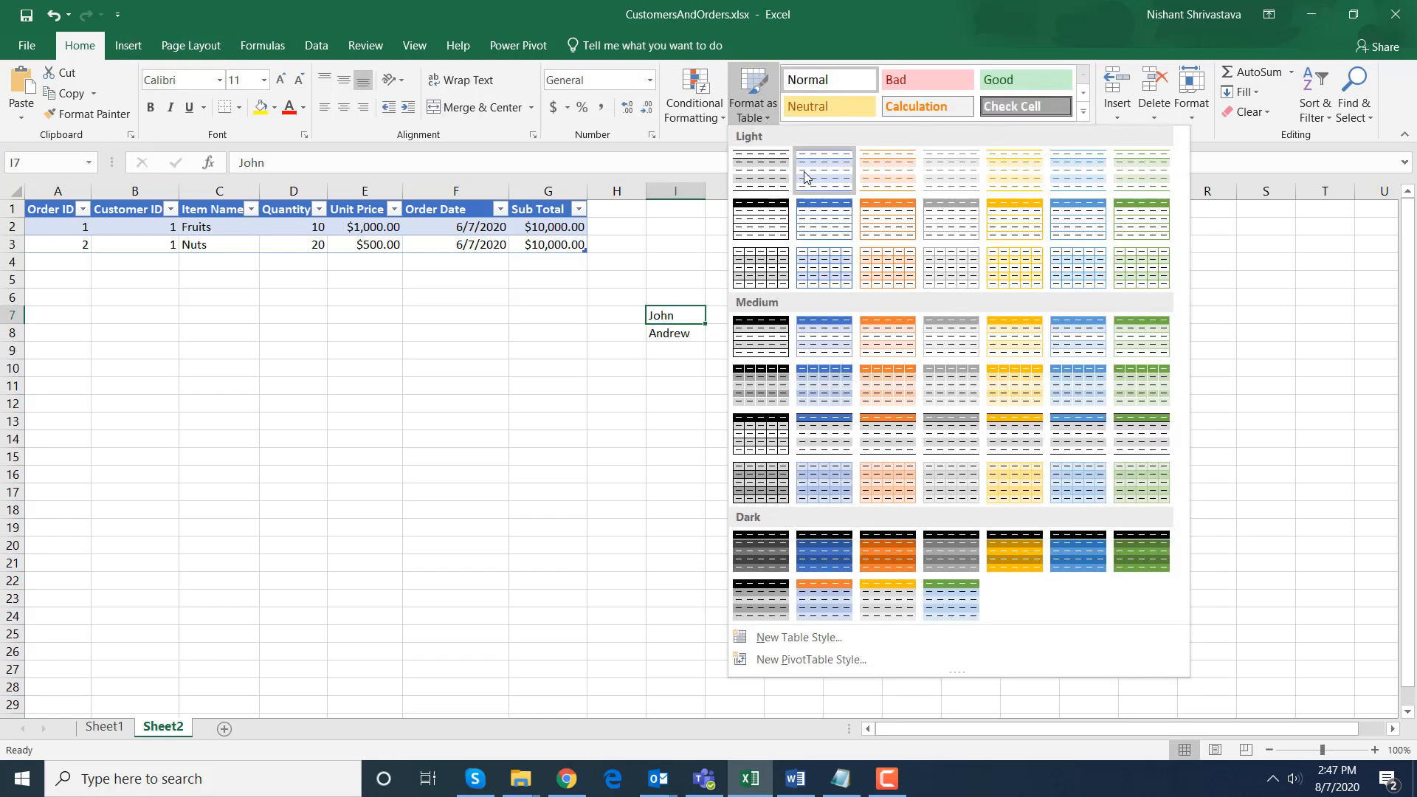
{"action": "left_click", "coordinate": [821, 229]}
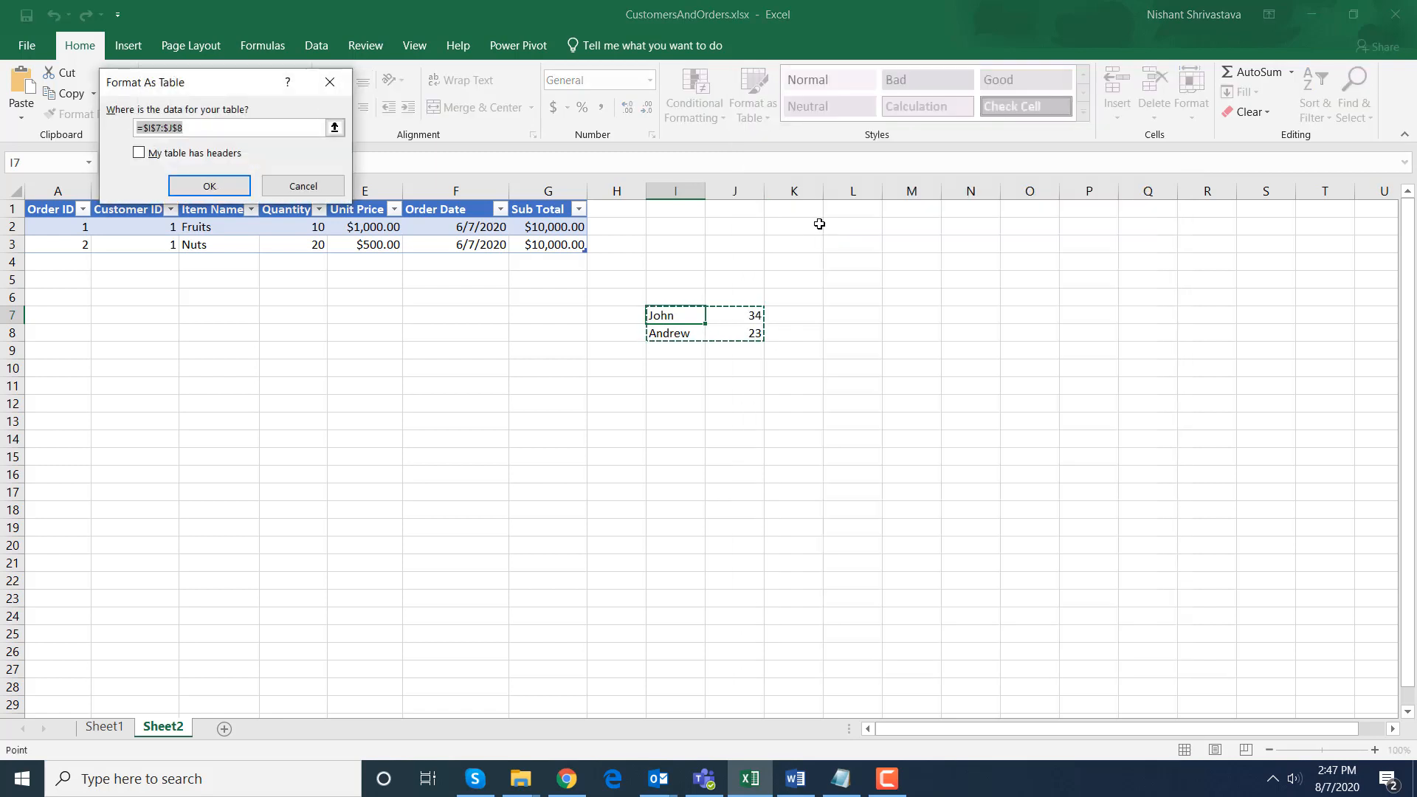
{"action": "left_click", "coordinate": [209, 186]}
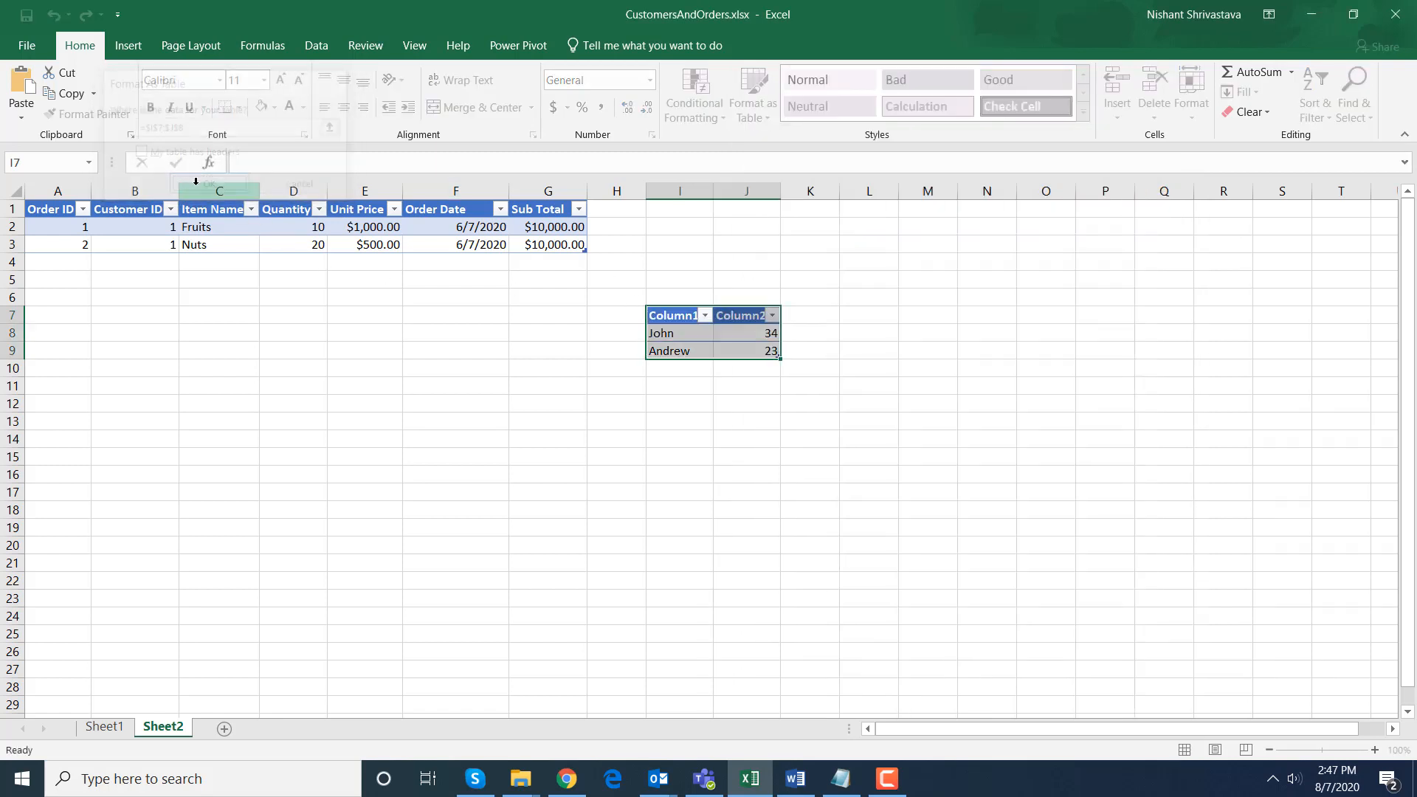
{"action": "left_click", "coordinate": [676, 403]}
Rename the new table's column headers to Name and Age.
{"action": "left_click", "coordinate": [674, 319]}
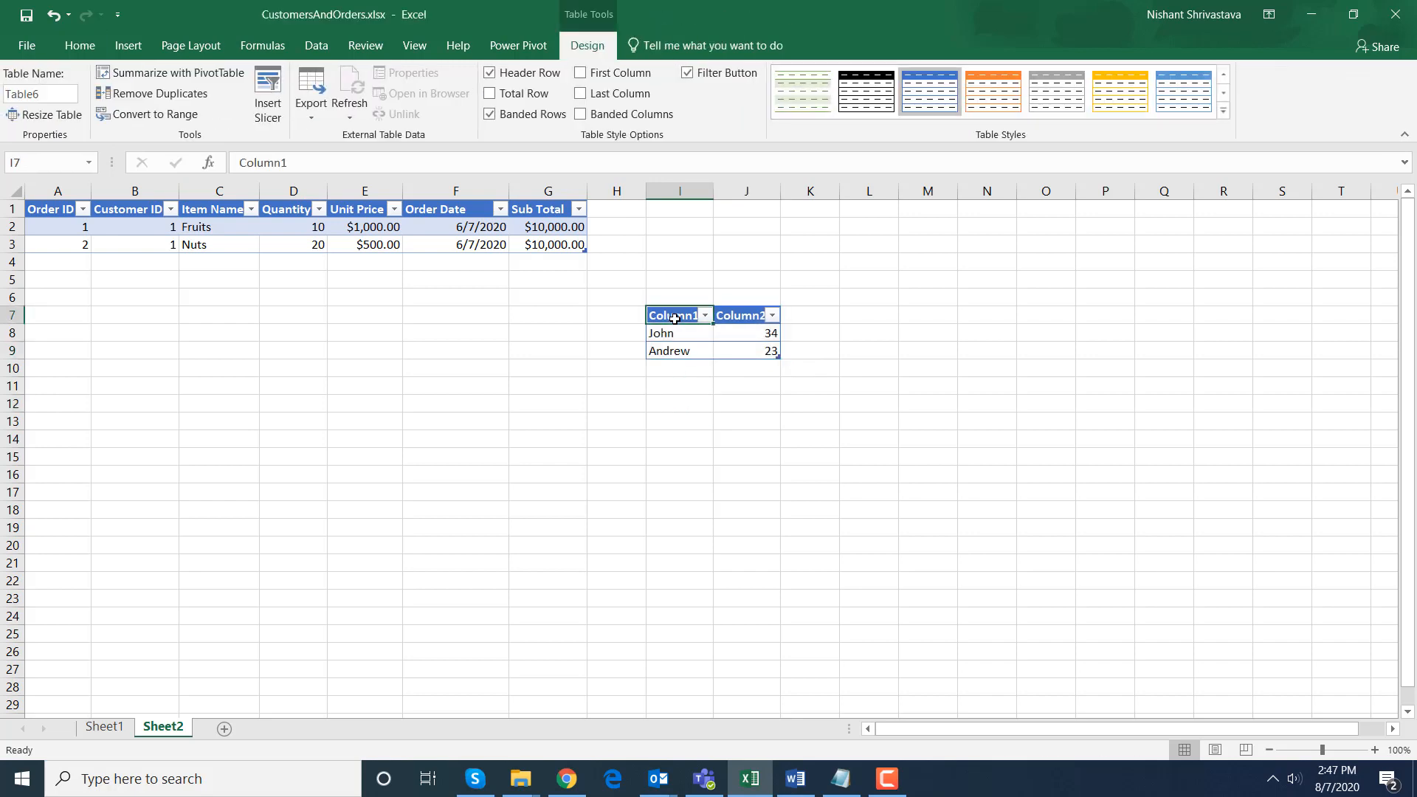
{"action": "type", "text": "Name"}
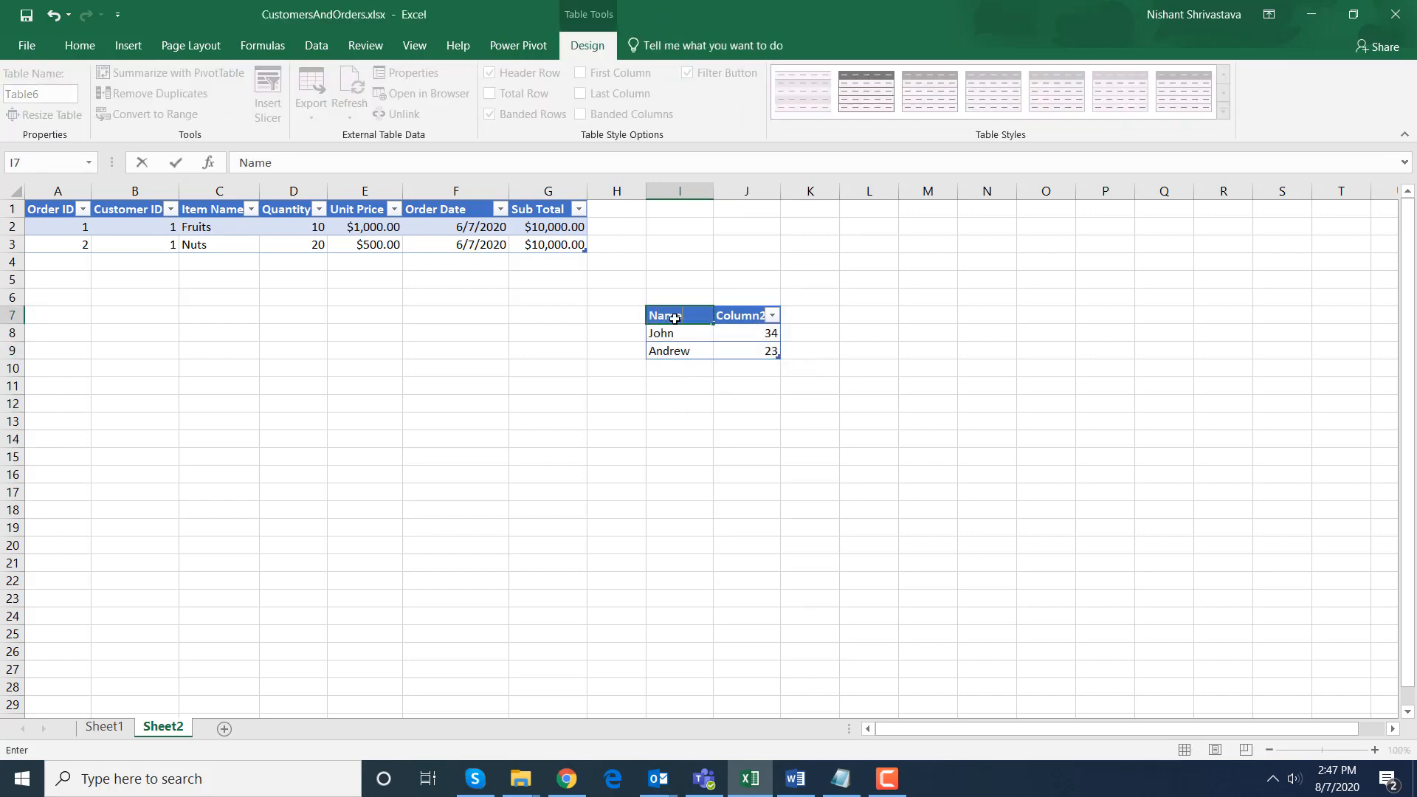
{"action": "key", "text": "Tab"}
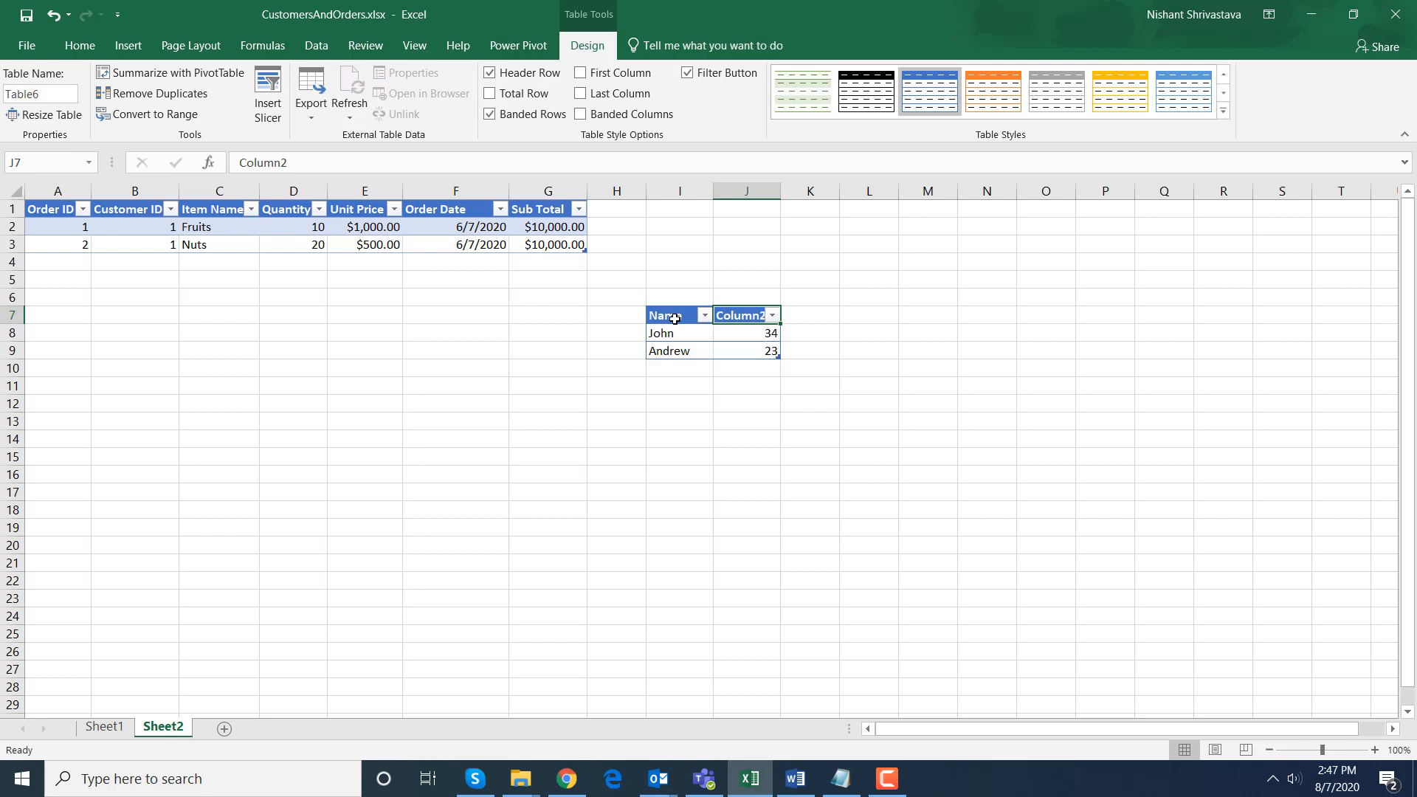
{"action": "type", "text": "Age"}
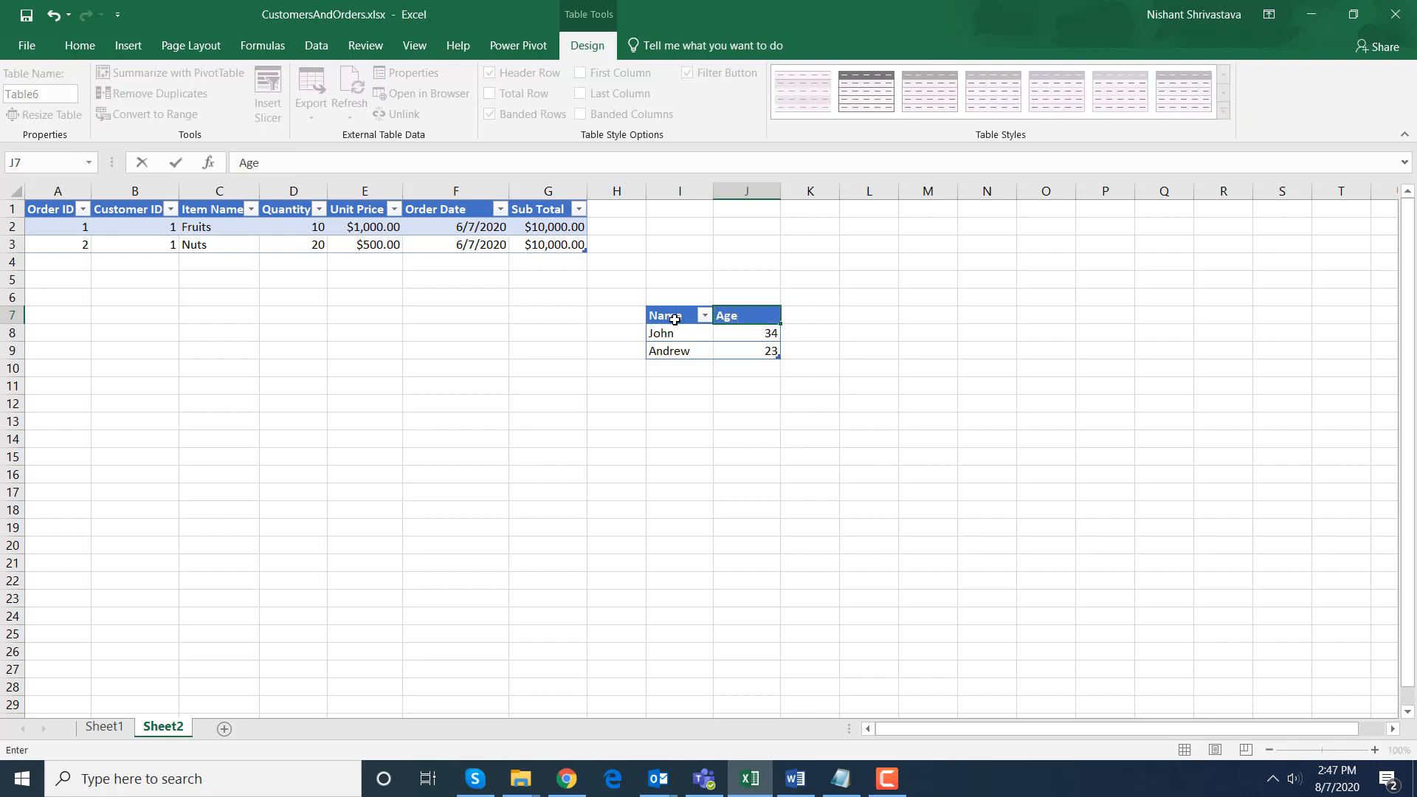
{"action": "left_click", "coordinate": [717, 404]}
Examine the table name of the Name and Age table in its design properties.
{"action": "left_click", "coordinate": [679, 319]}
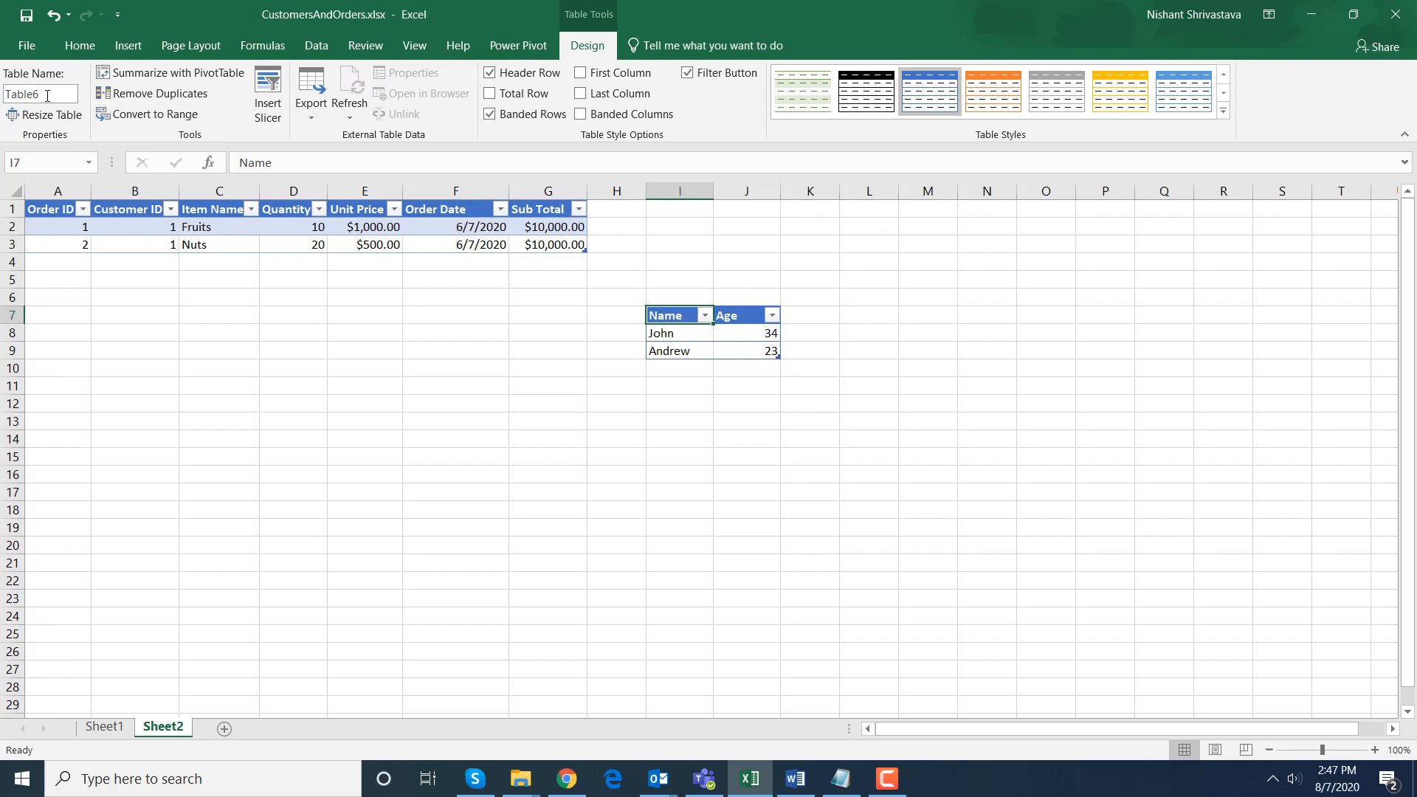
{"action": "left_click", "coordinate": [5, 97]}
{"action": "left_click", "coordinate": [729, 410]}
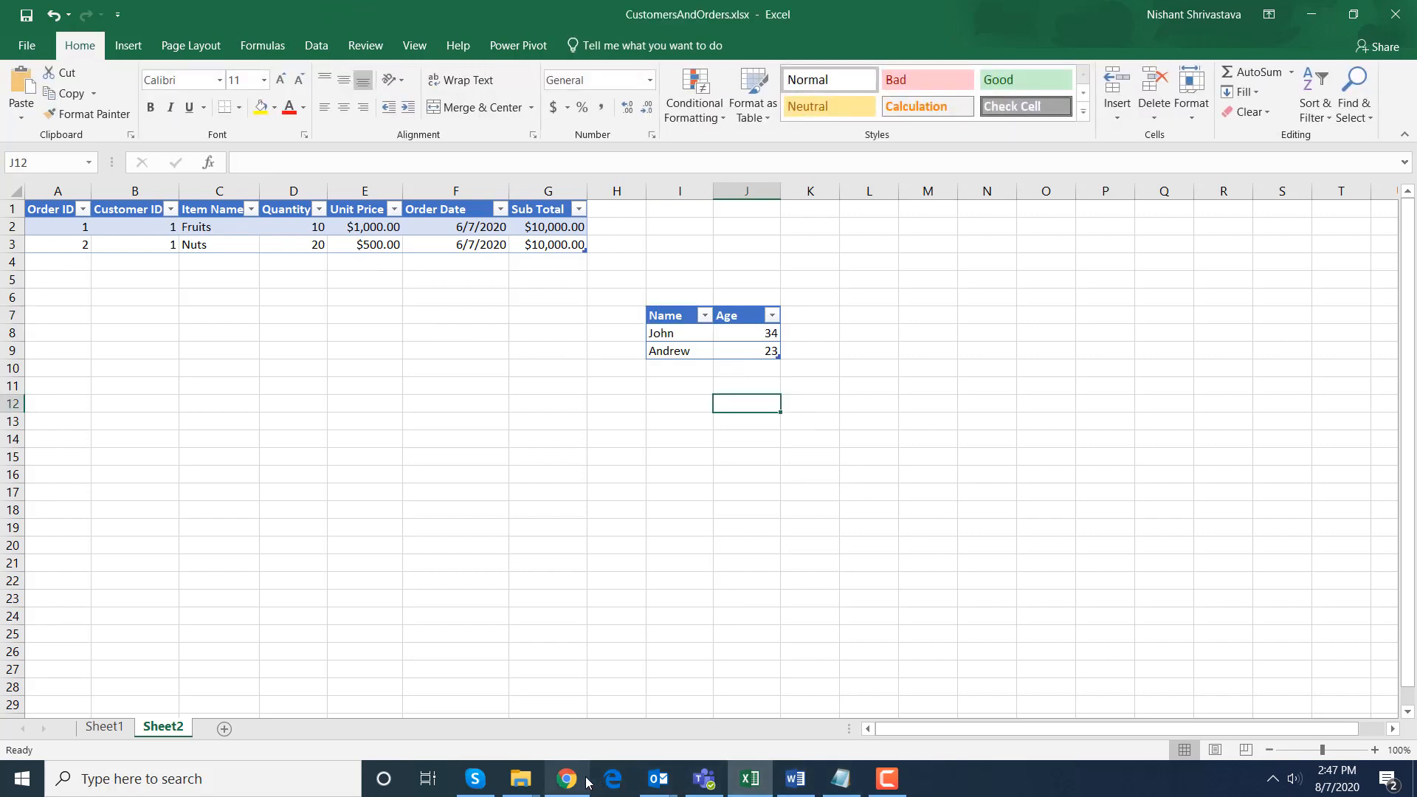
Switch to Chrome and preview CustomersAndOrders.xlsx in Box, finishing back on the AgilePoint Build Apps page.
{"action": "left_click", "coordinate": [568, 686]}
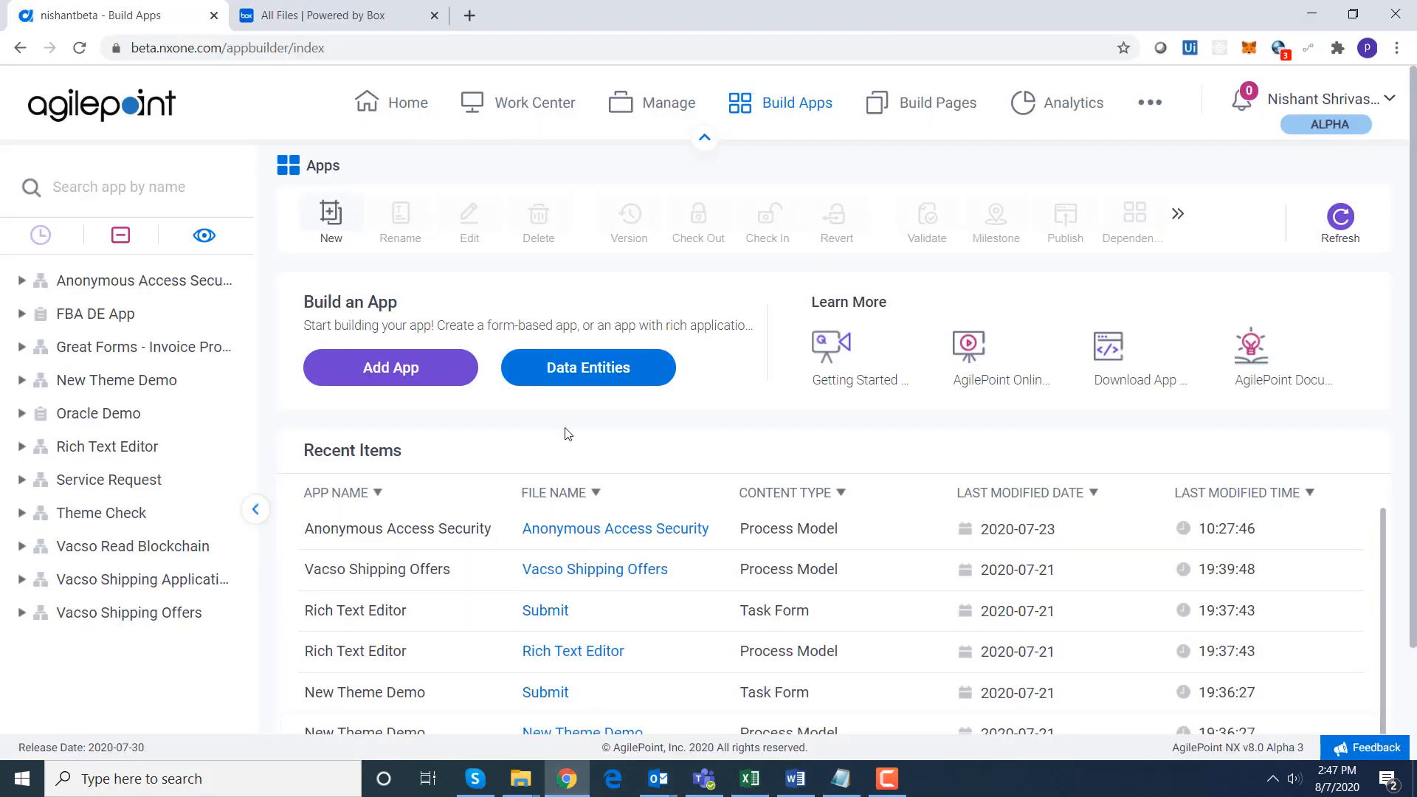
{"action": "left_click", "coordinate": [302, 10]}
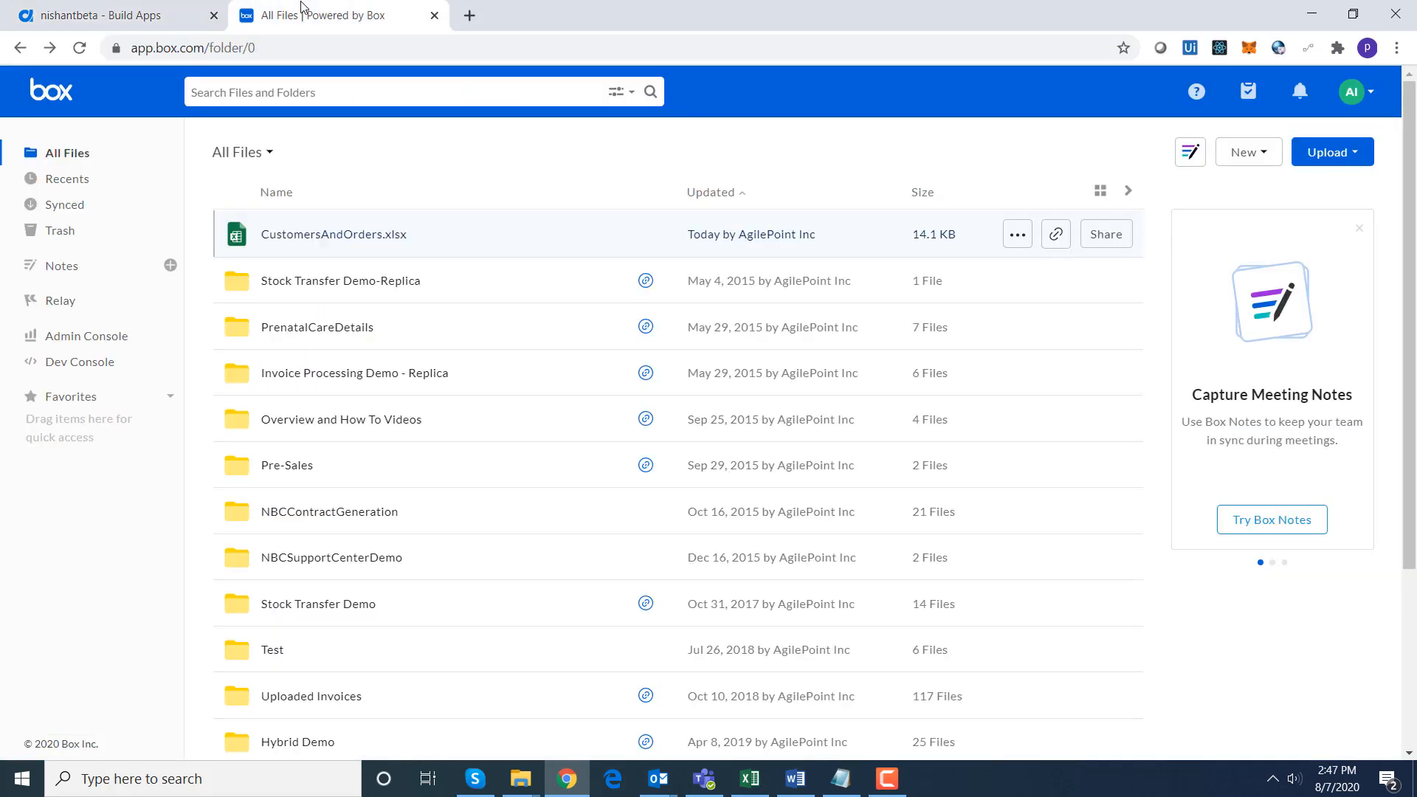
{"action": "left_click", "coordinate": [338, 235]}
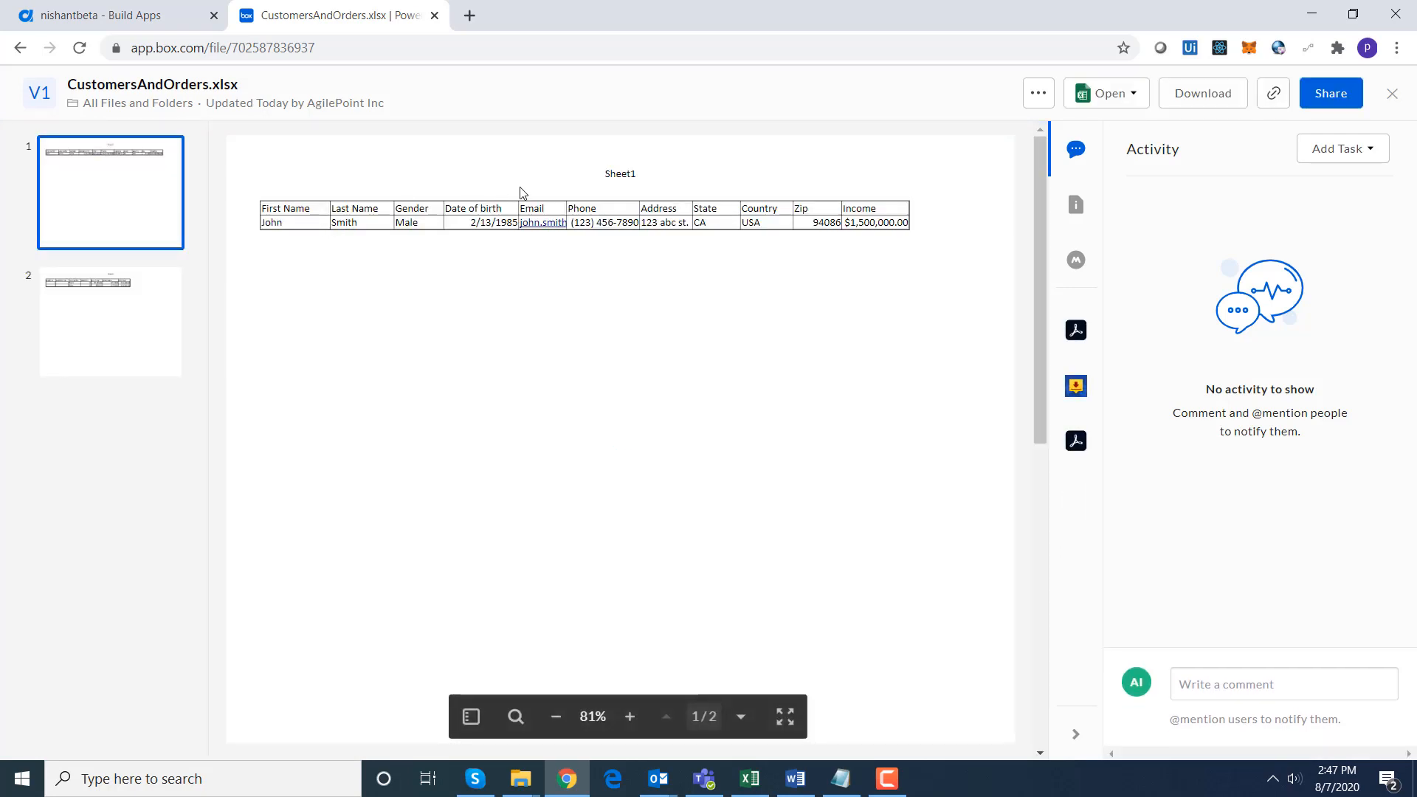
{"action": "left_click", "coordinate": [72, 314]}
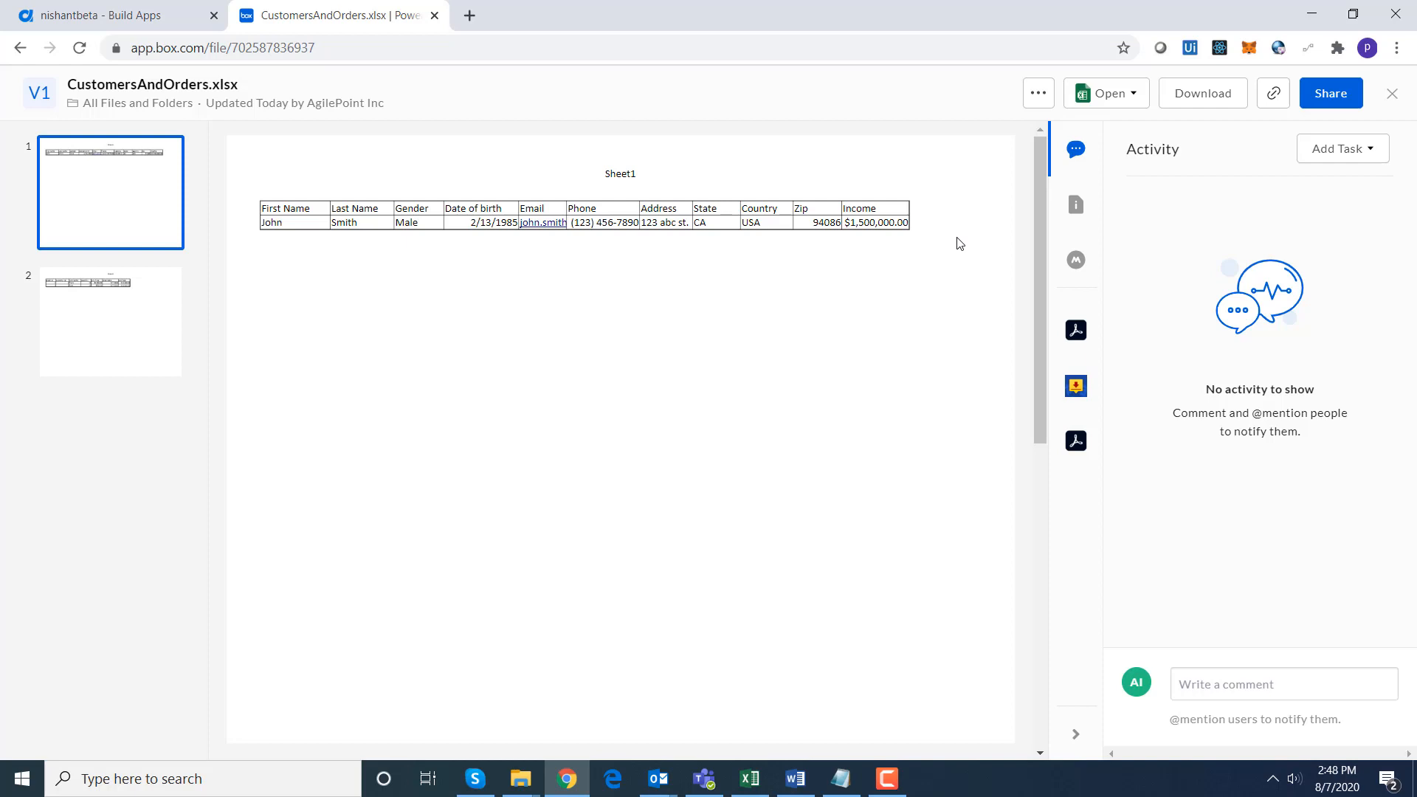
{"action": "mouse_move", "coordinate": [924, 220]}
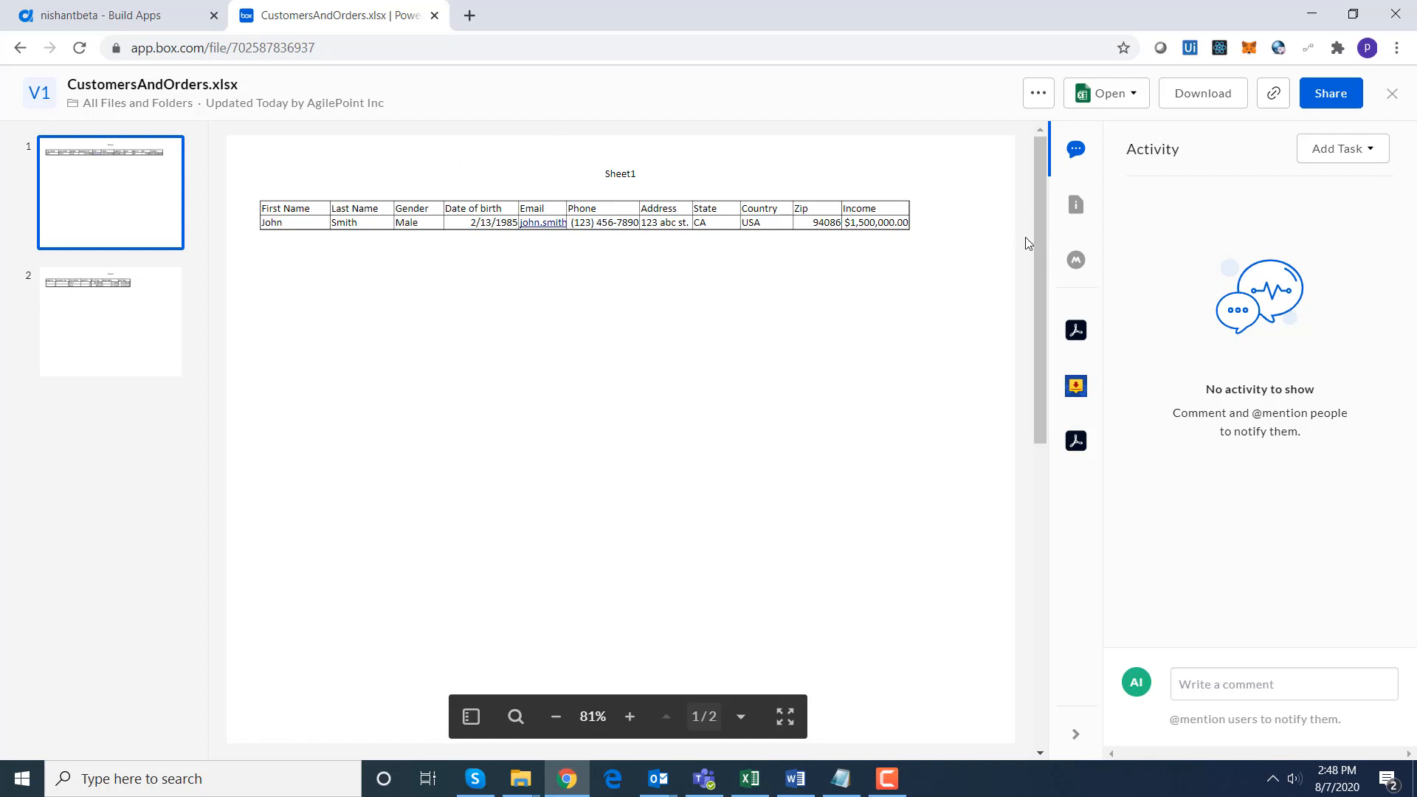
{"action": "left_click", "coordinate": [104, 14]}
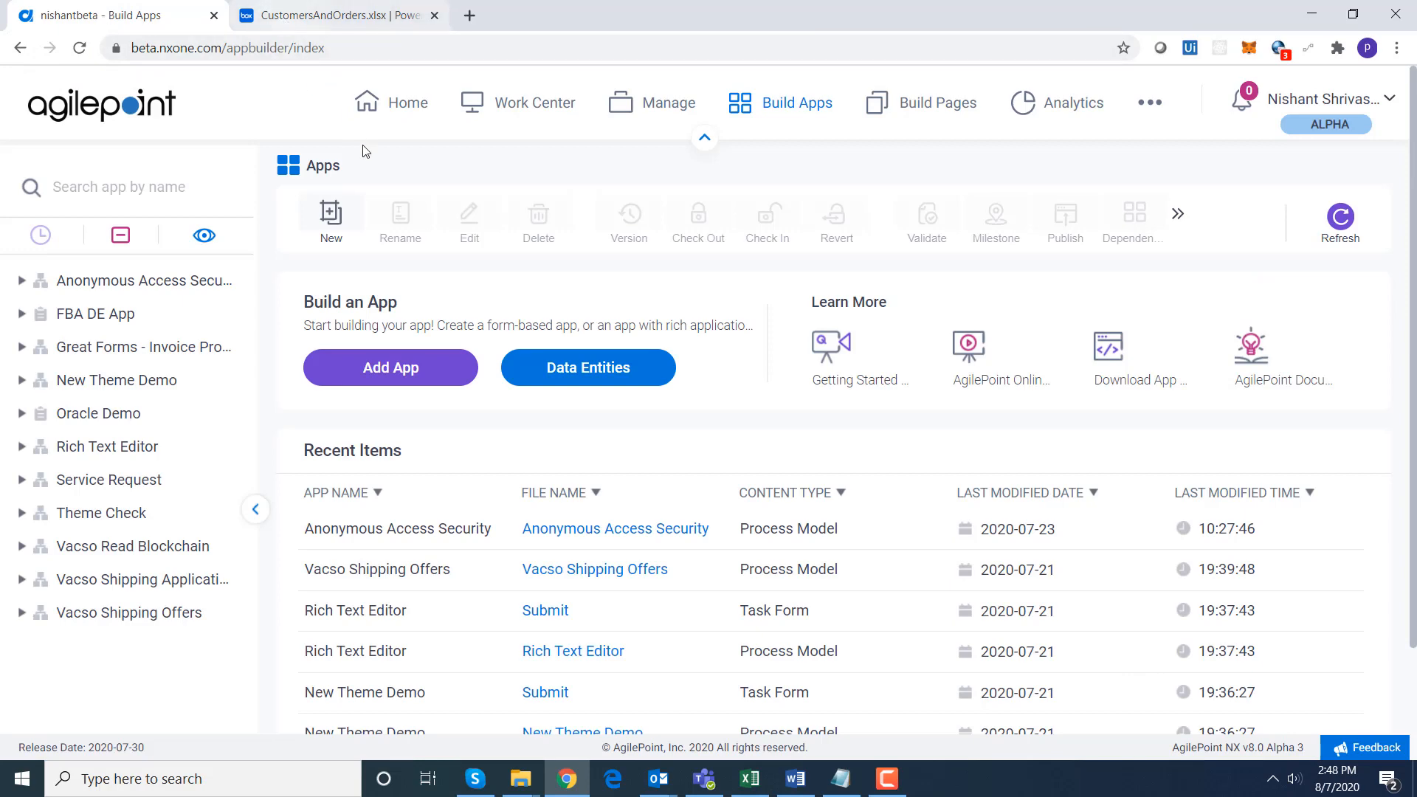
Start a new app in AgilePoint and choose Form-Based App as the app type.
{"action": "left_click", "coordinate": [370, 380]}
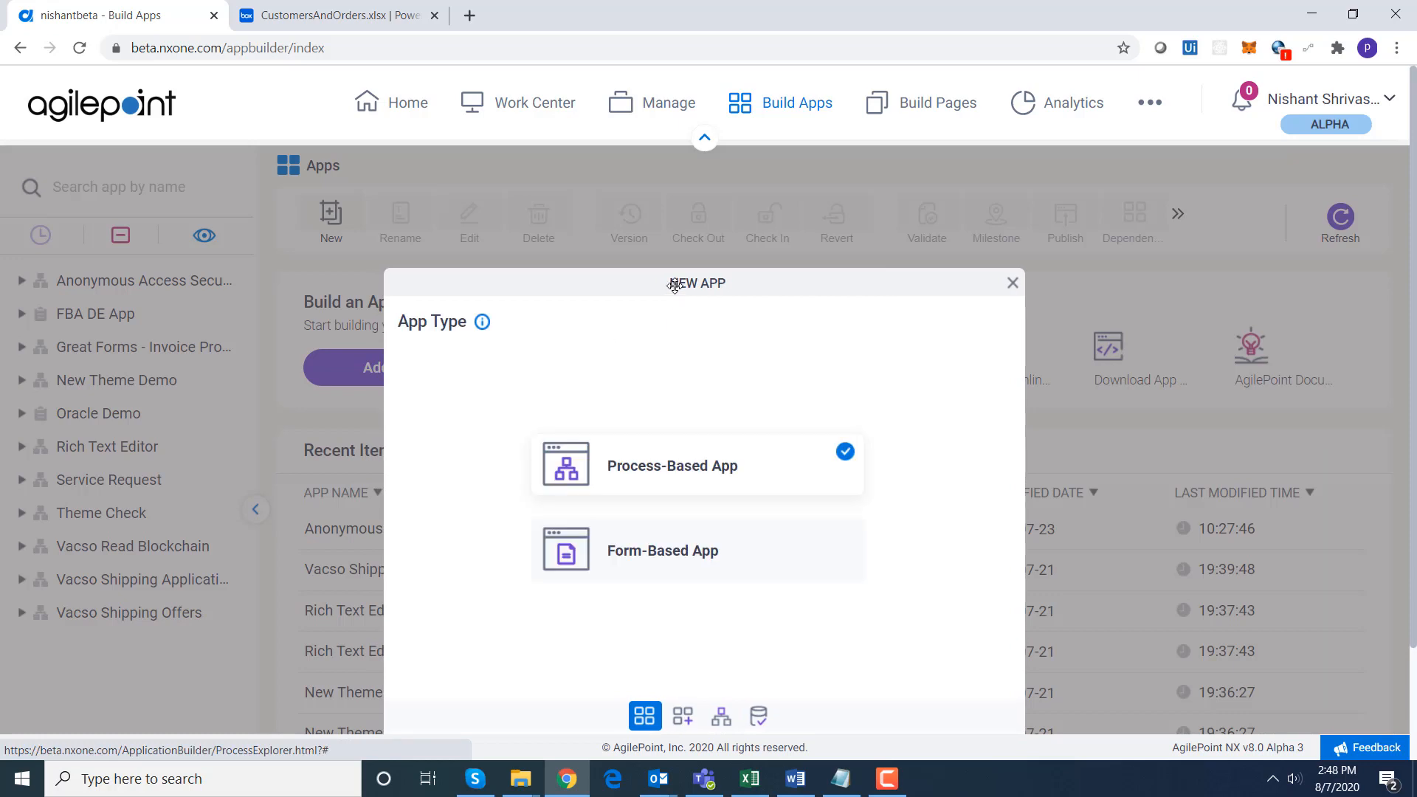
{"action": "left_click", "coordinate": [770, 448]}
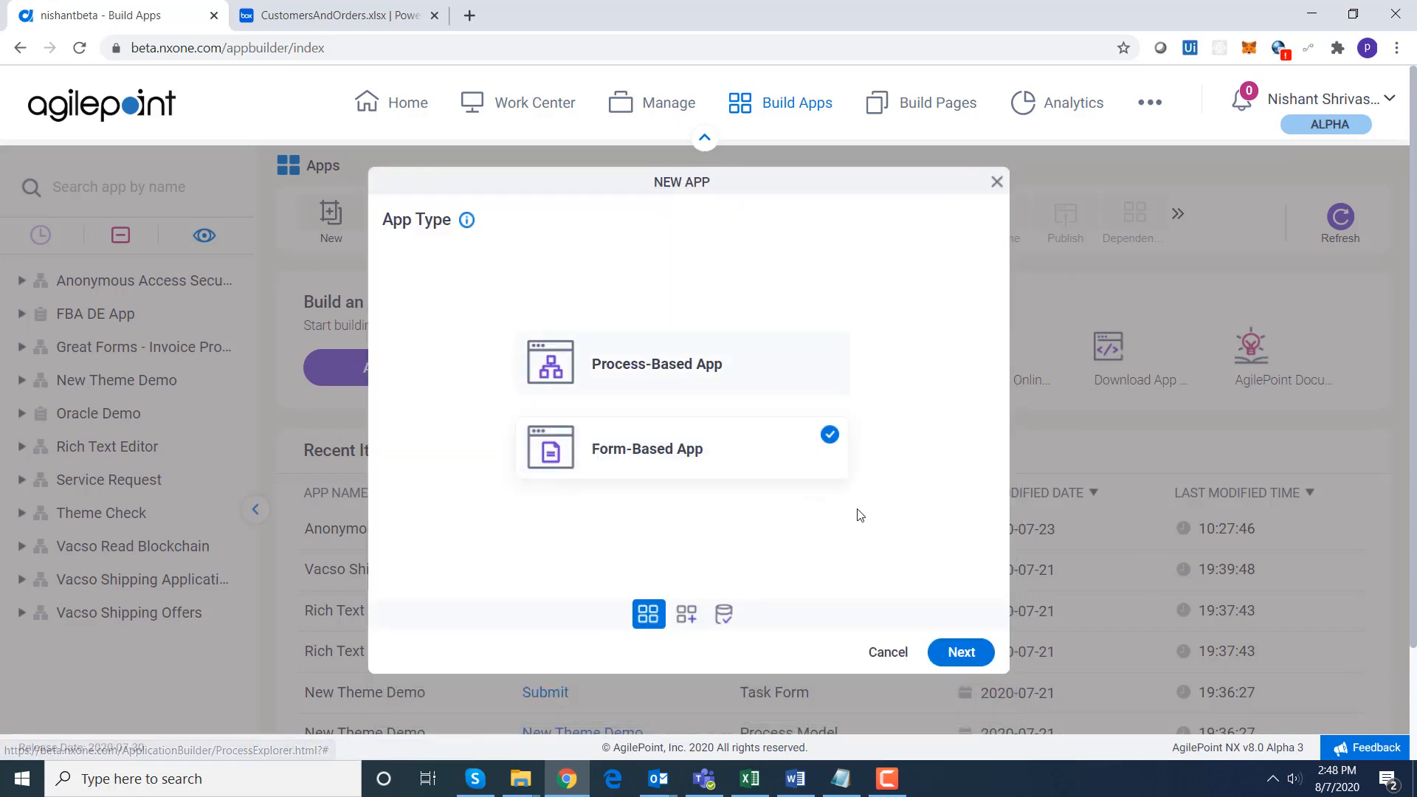
{"action": "left_click", "coordinate": [961, 652]}
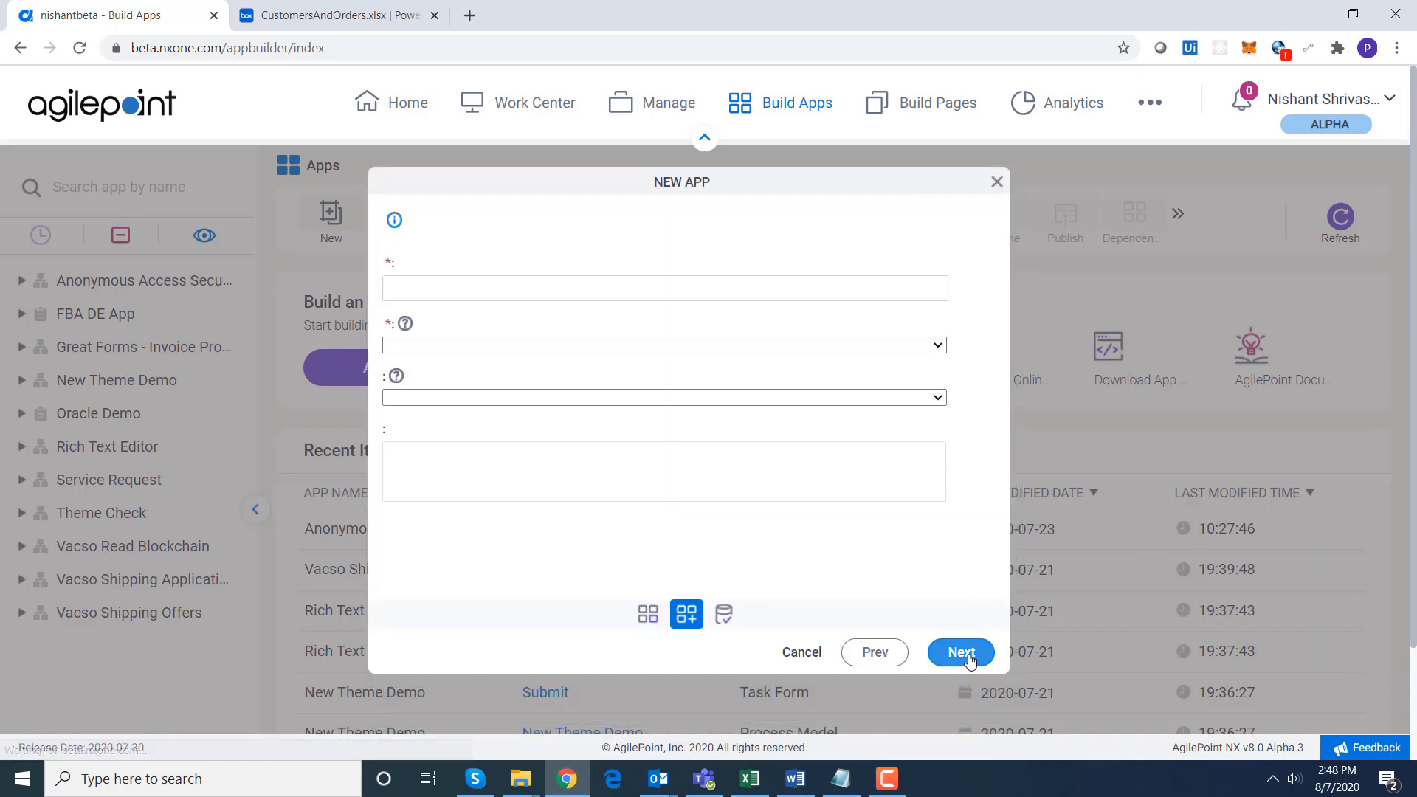
Name the app Excel Demo and assign it to the Accounting And Finance category, keeping the default language.
{"action": "left_click", "coordinate": [580, 288]}
{"action": "type", "text": "Ex"}
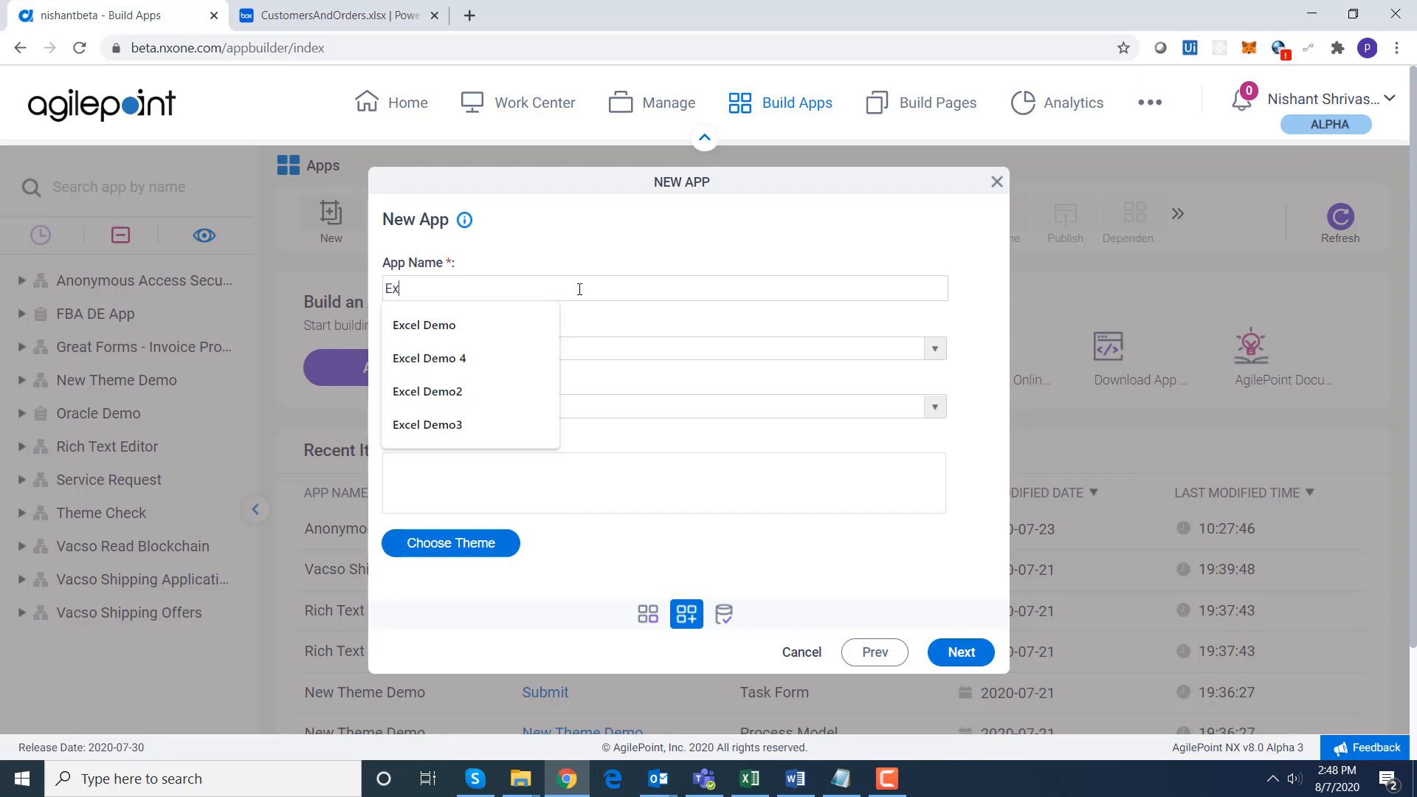
{"action": "type", "text": "cel Demo"}
{"action": "left_click", "coordinate": [712, 439]}
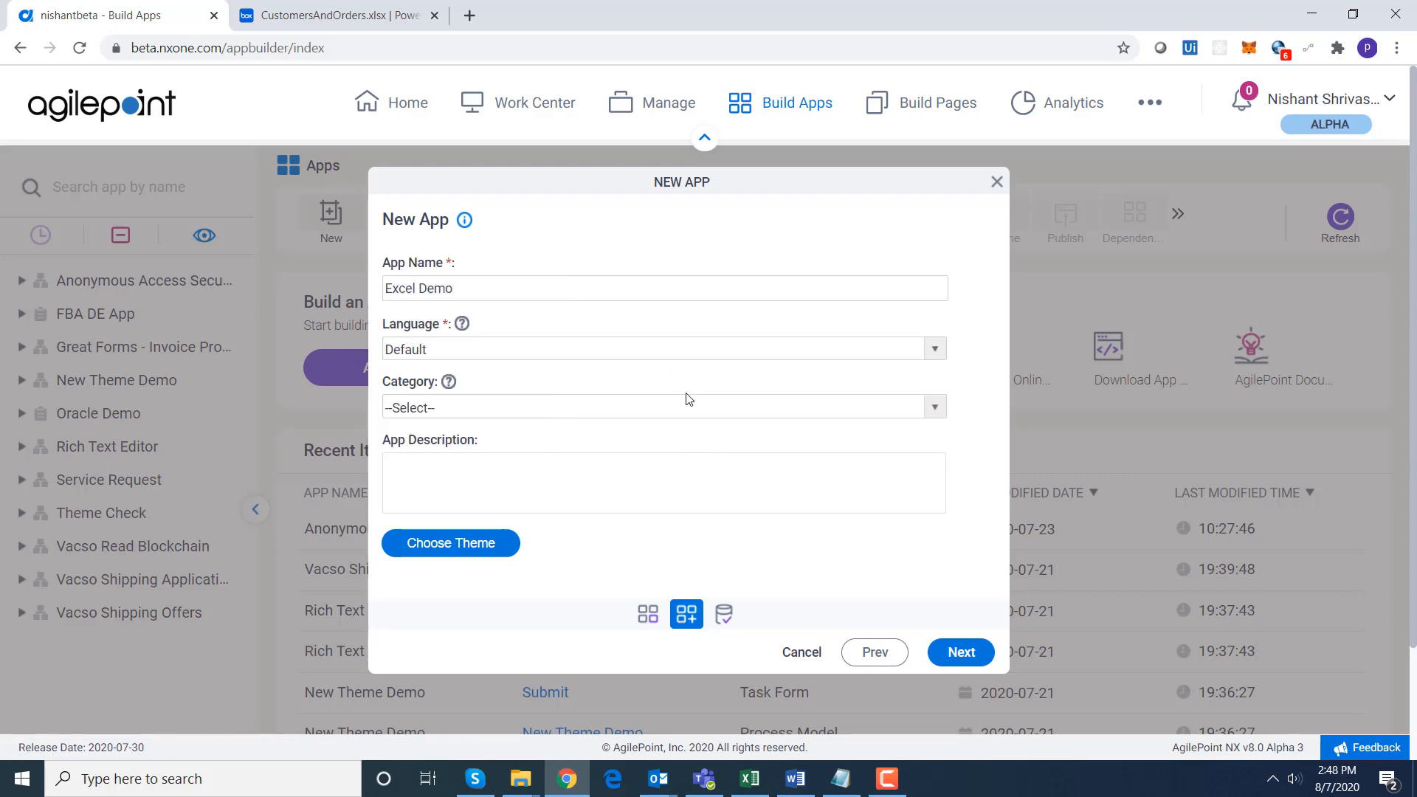
{"action": "left_click", "coordinate": [694, 417]}
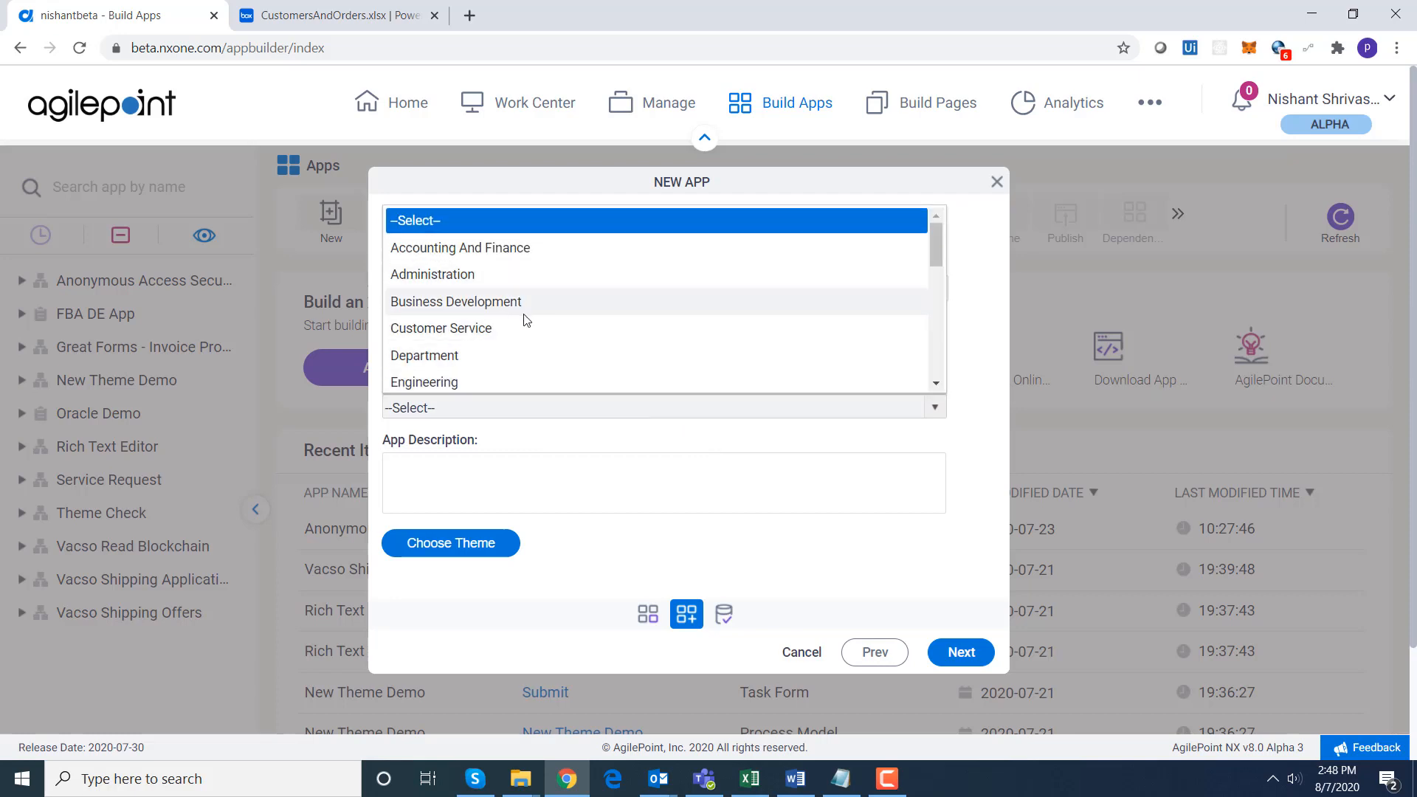
{"action": "left_click", "coordinate": [508, 253]}
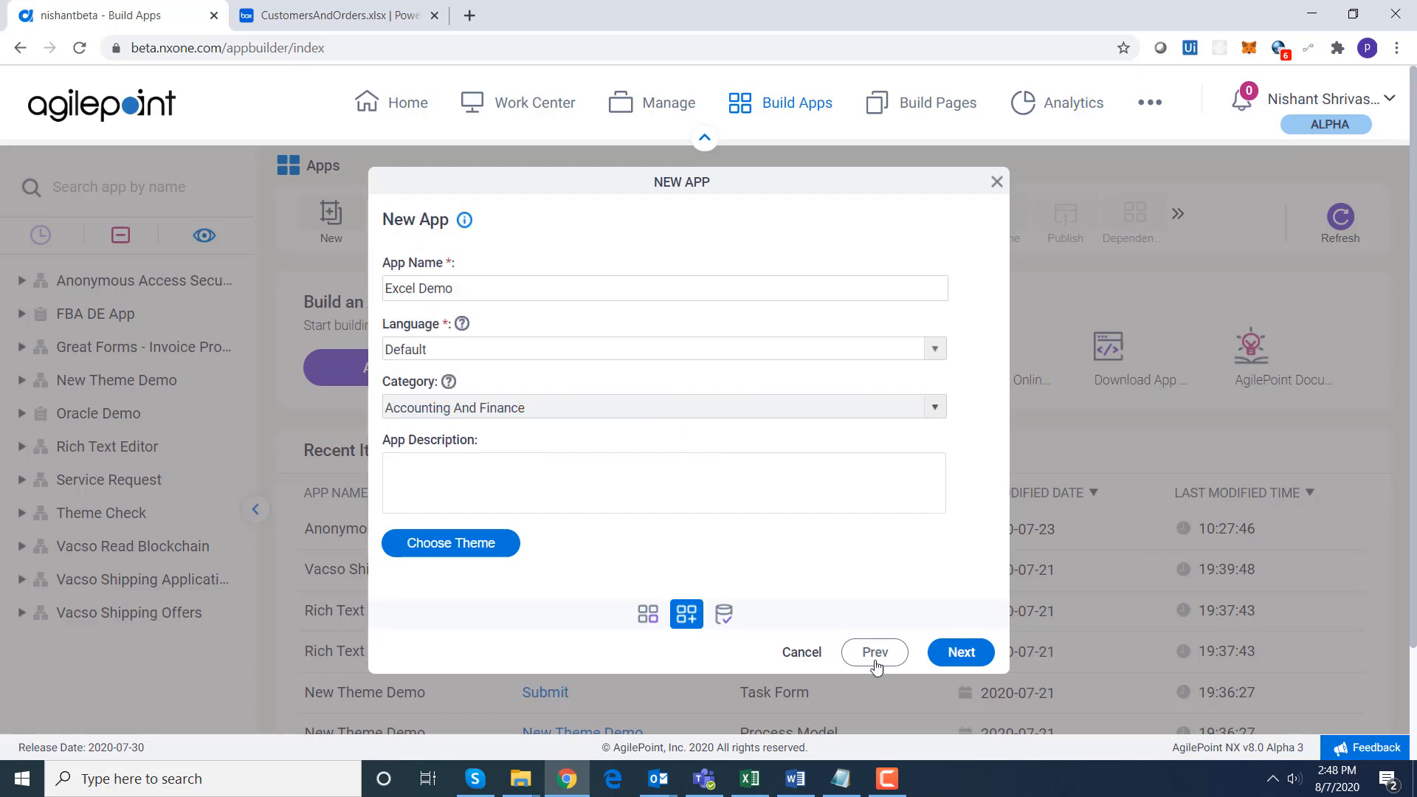
{"action": "left_click", "coordinate": [962, 653]}
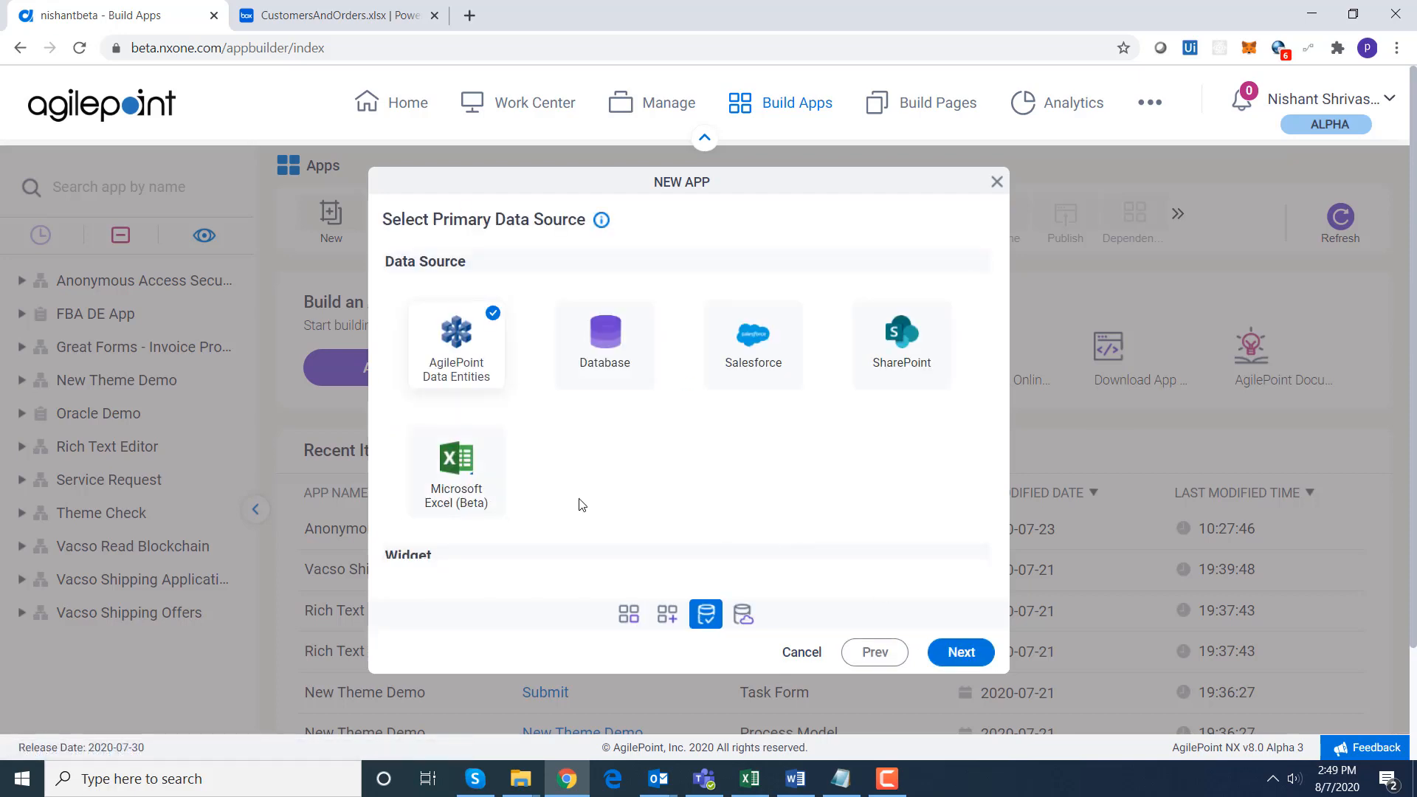
Choose Microsoft Excel (Beta) as the primary data source and Box as the file repository.
{"action": "left_click", "coordinate": [485, 479]}
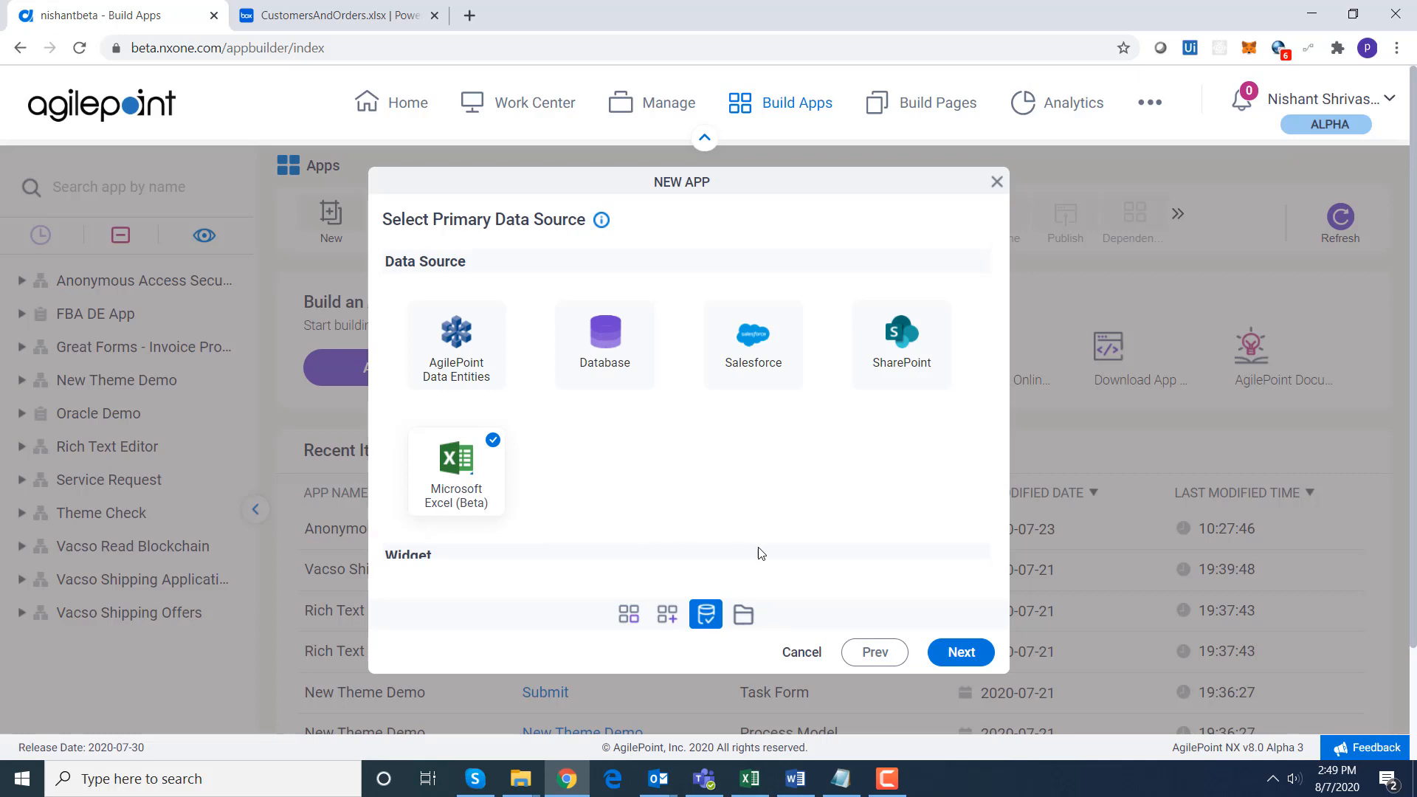
{"action": "left_click", "coordinate": [967, 654]}
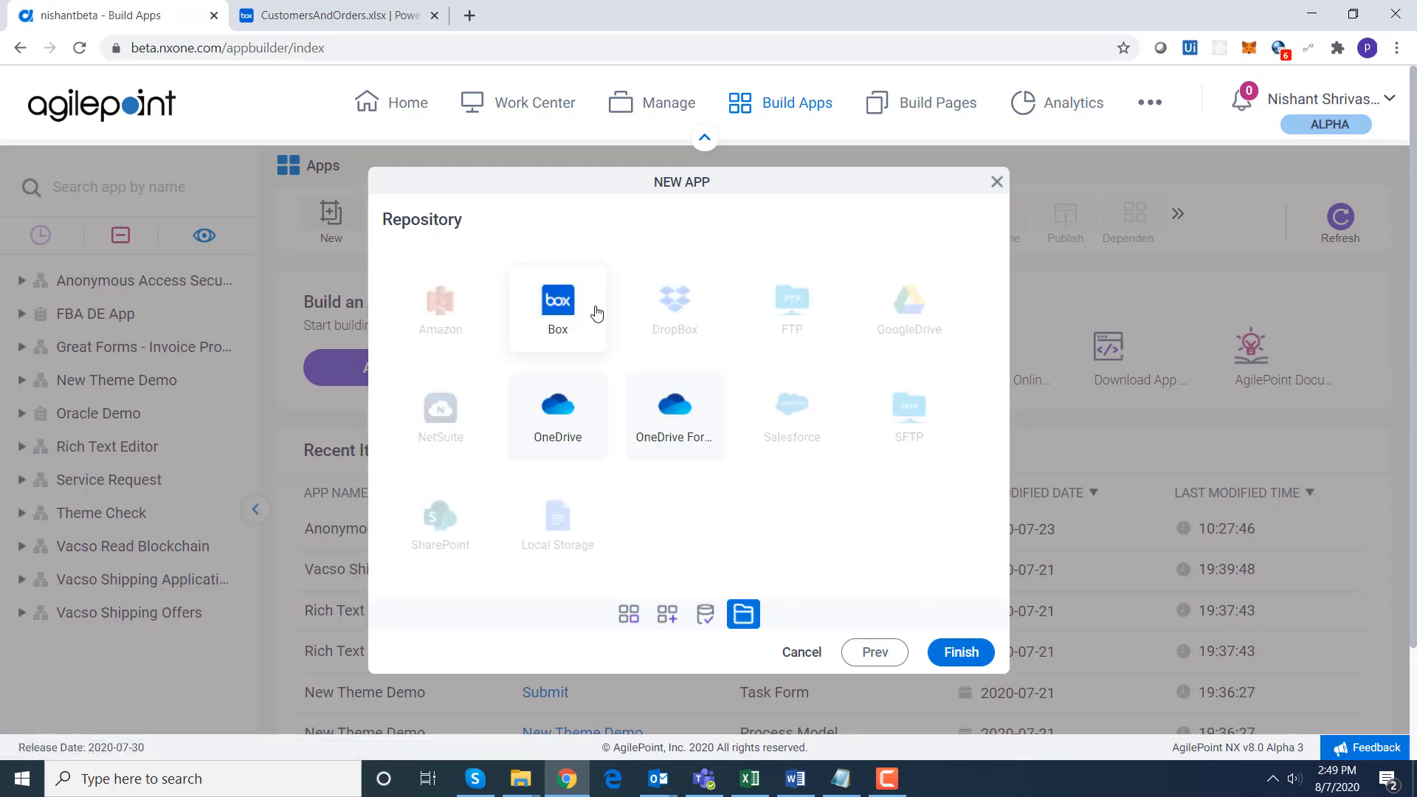
{"action": "left_click", "coordinate": [570, 317]}
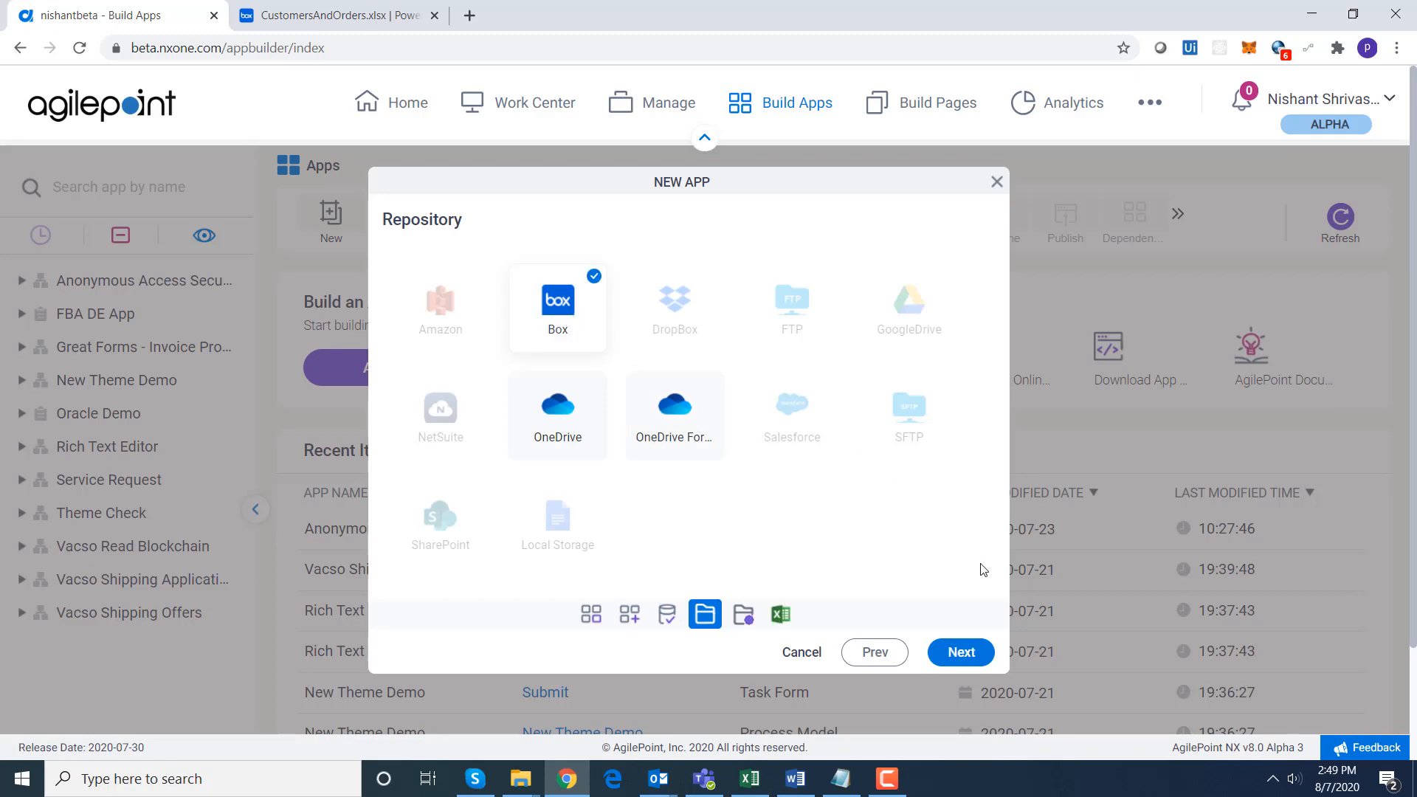
{"action": "left_click", "coordinate": [952, 652]}
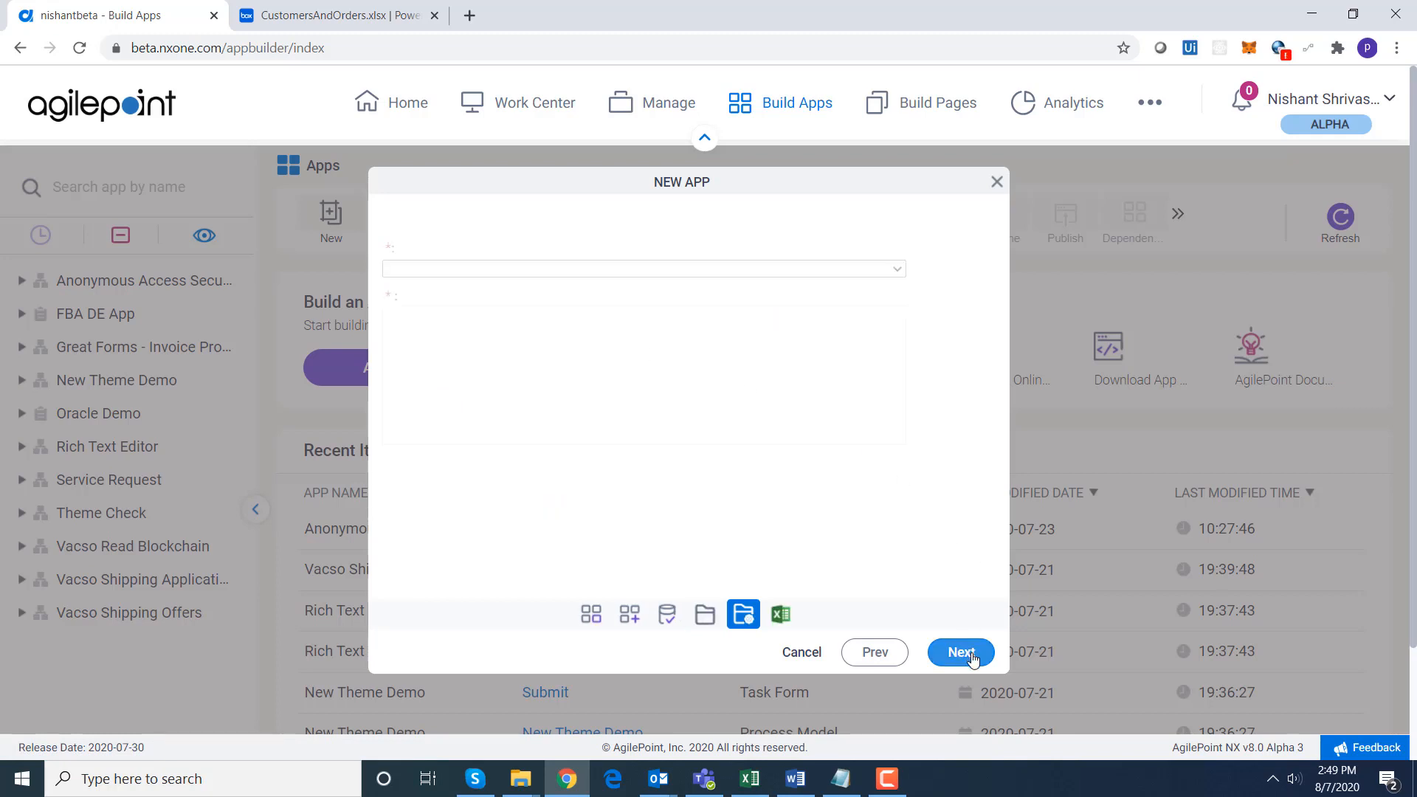
Configure the Box repository with Box Global Token (Global) and choose CustomersAndOrders.xlsx as the file path.
{"action": "left_click", "coordinate": [893, 279]}
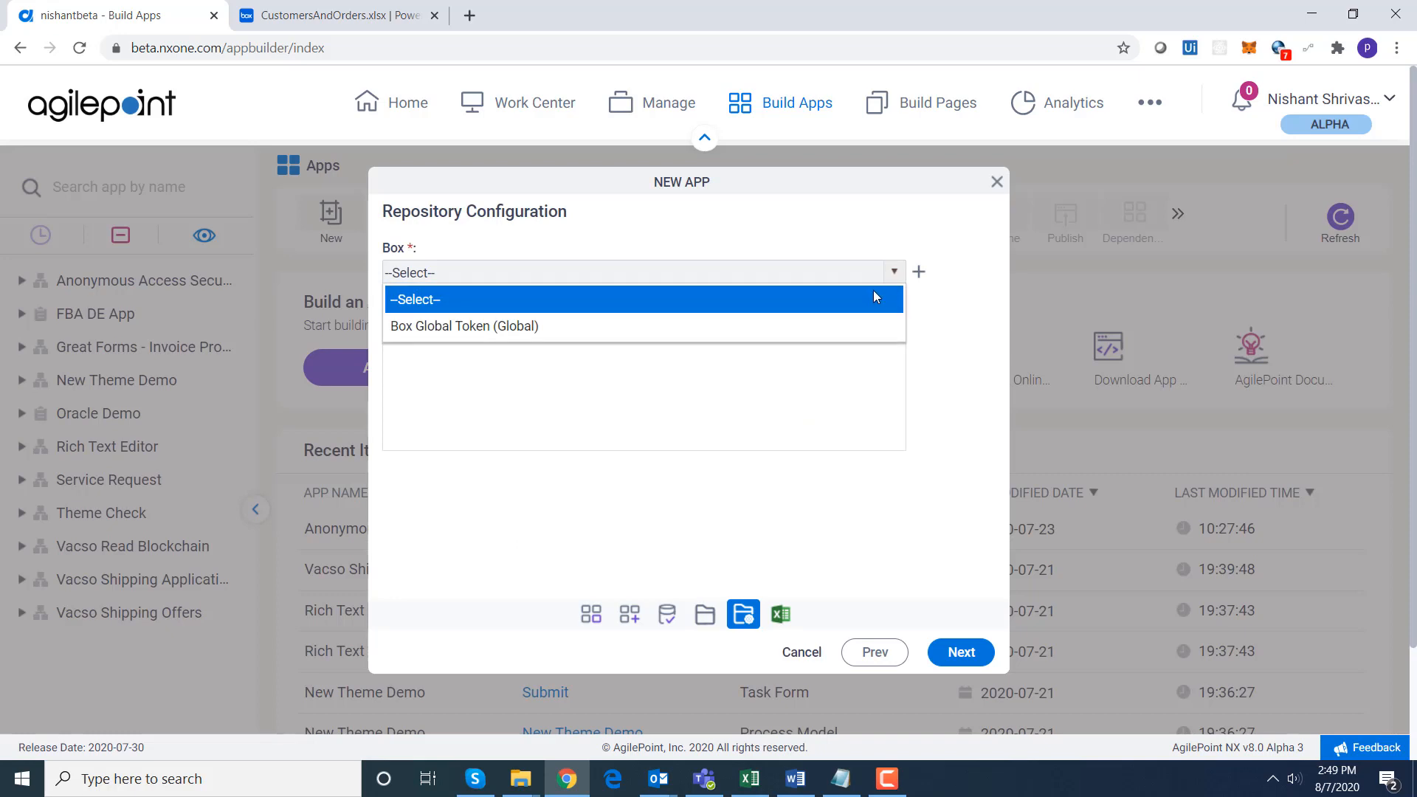
{"action": "left_click", "coordinate": [924, 292]}
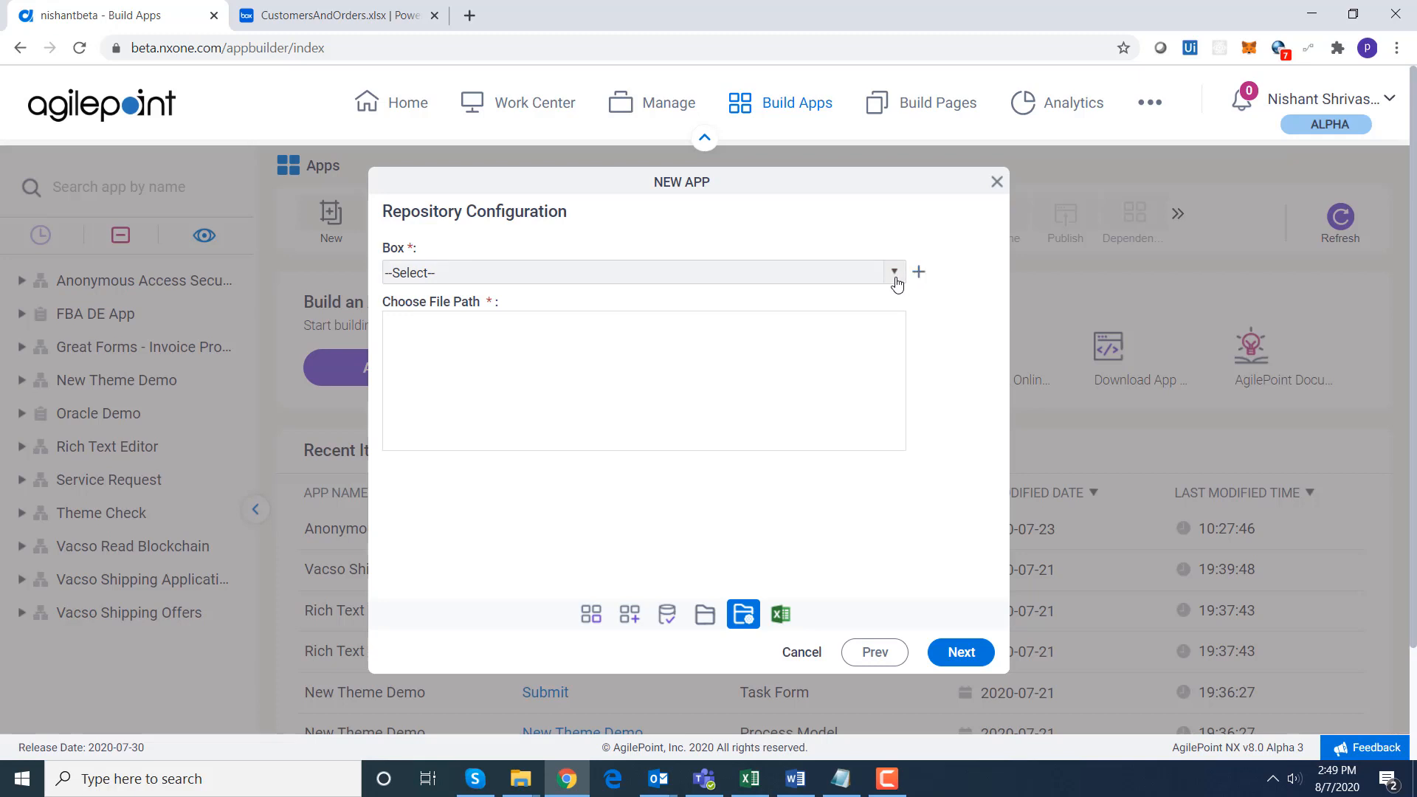
{"action": "left_click", "coordinate": [896, 283]}
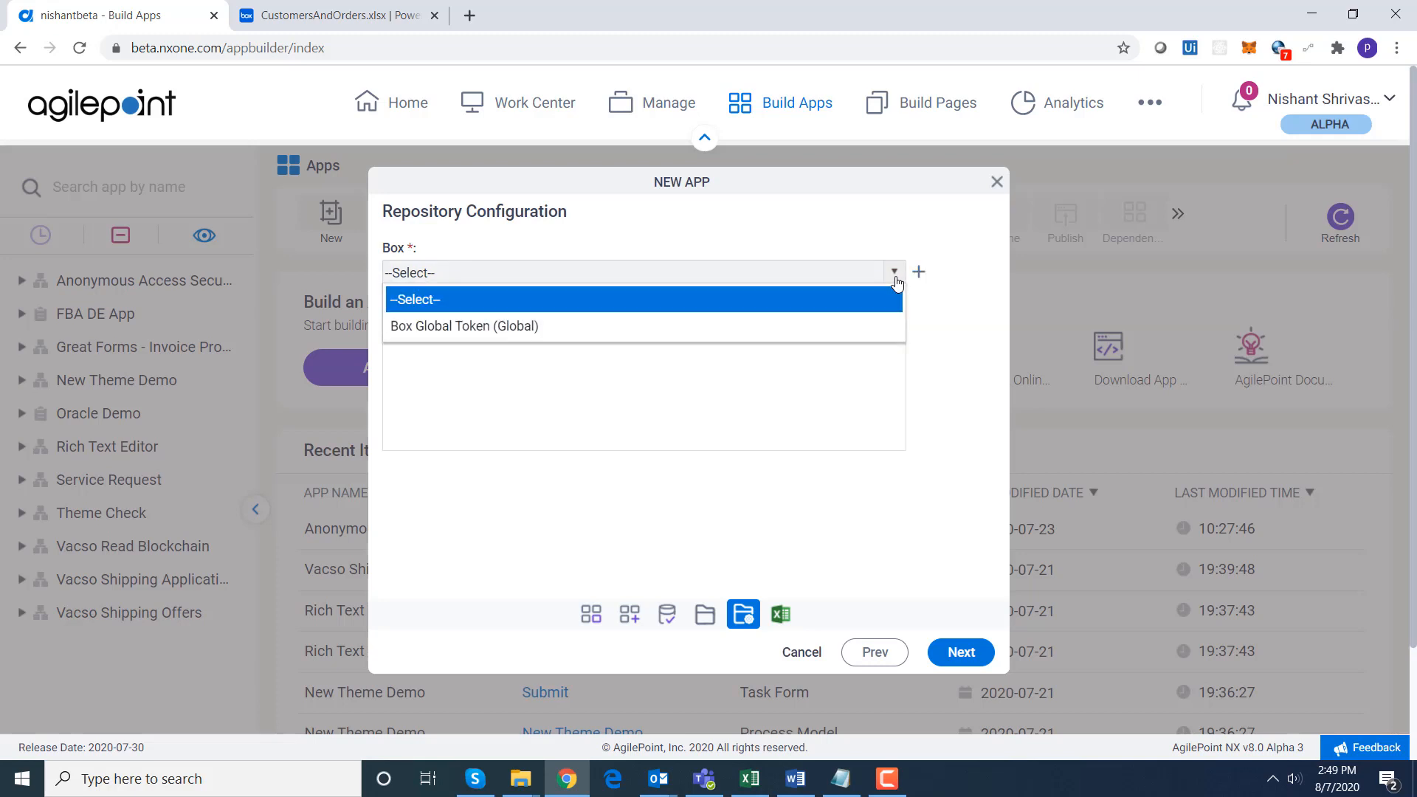
{"action": "left_click", "coordinate": [861, 330]}
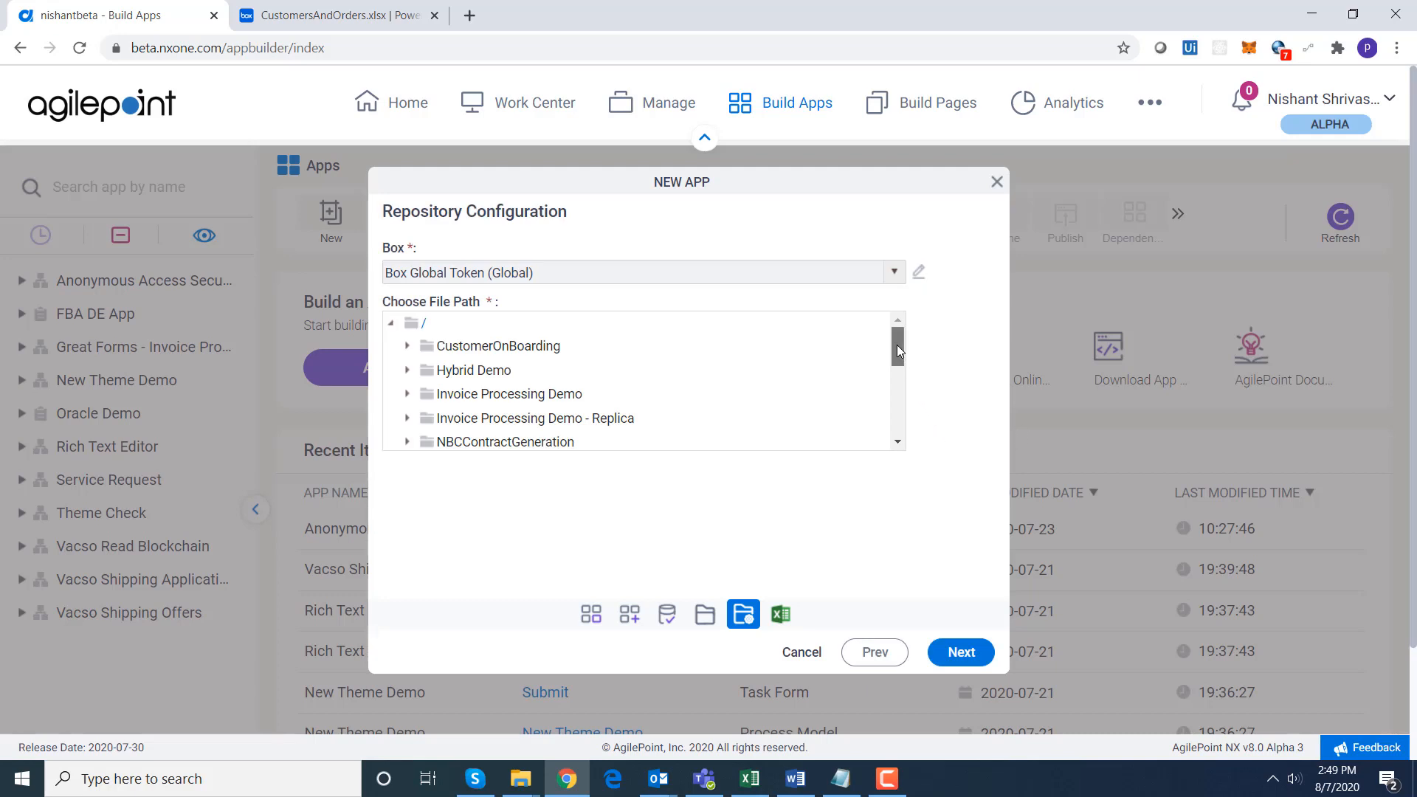
{"action": "left_click_drag", "start_coordinate": [898, 350], "coordinate": [912, 439]}
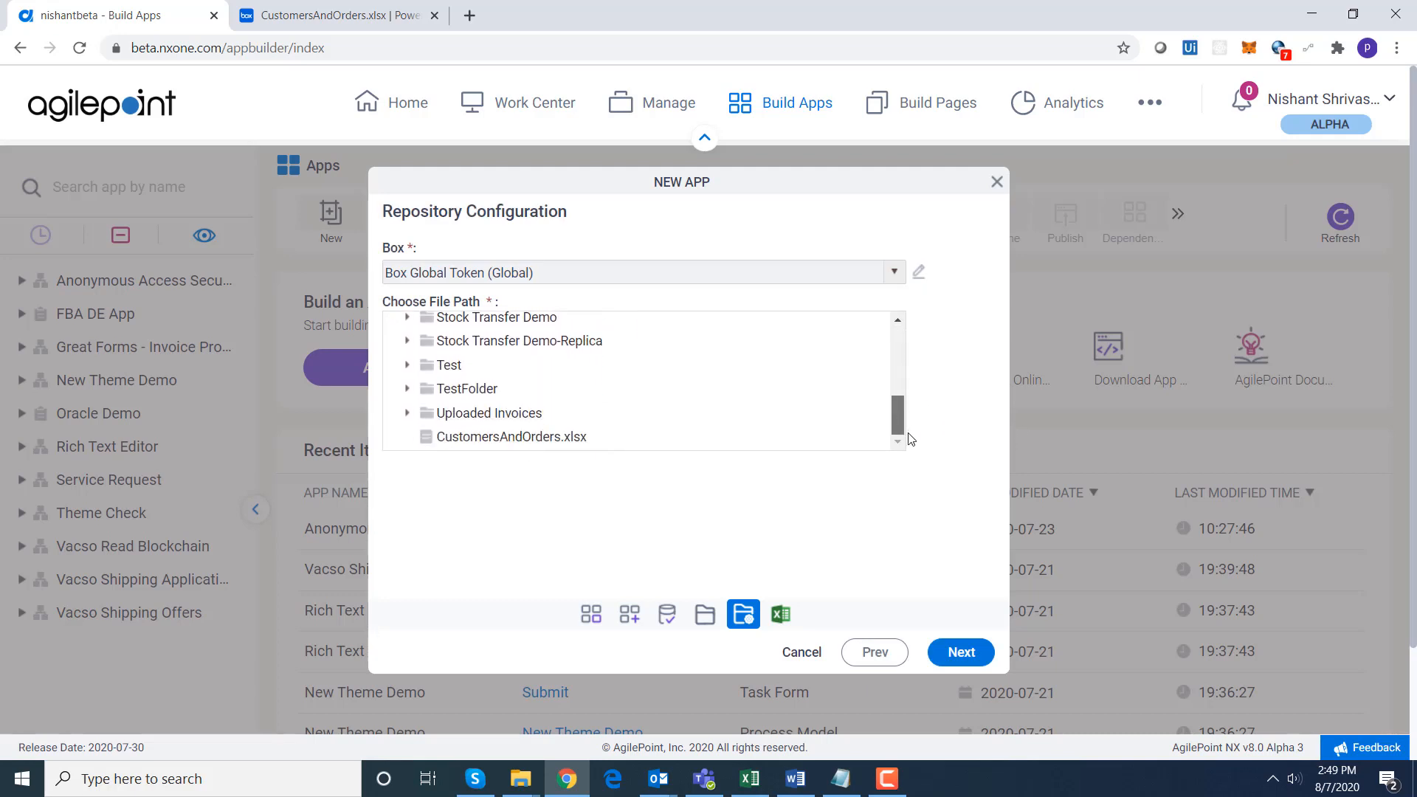
{"action": "left_click", "coordinate": [541, 438]}
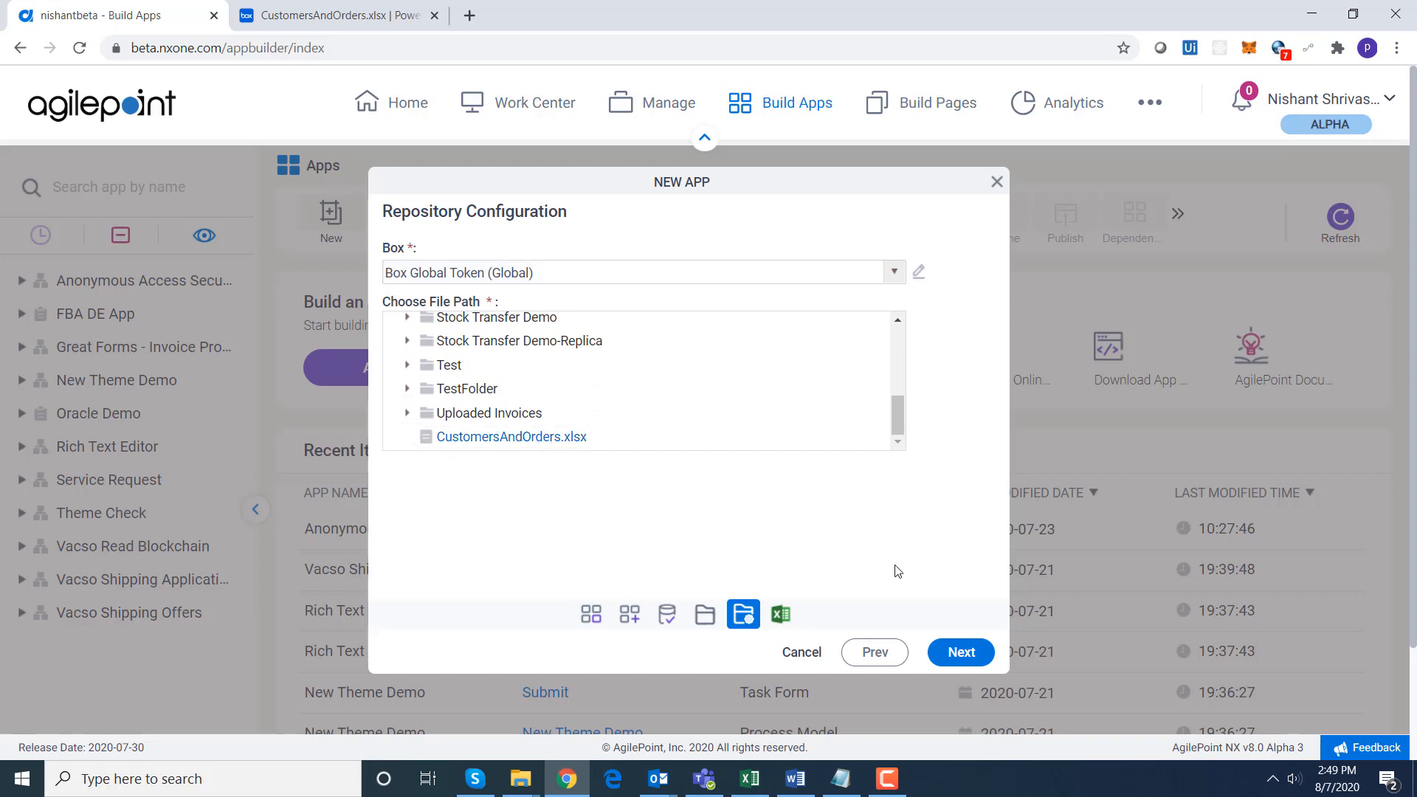
{"action": "left_click", "coordinate": [962, 652]}
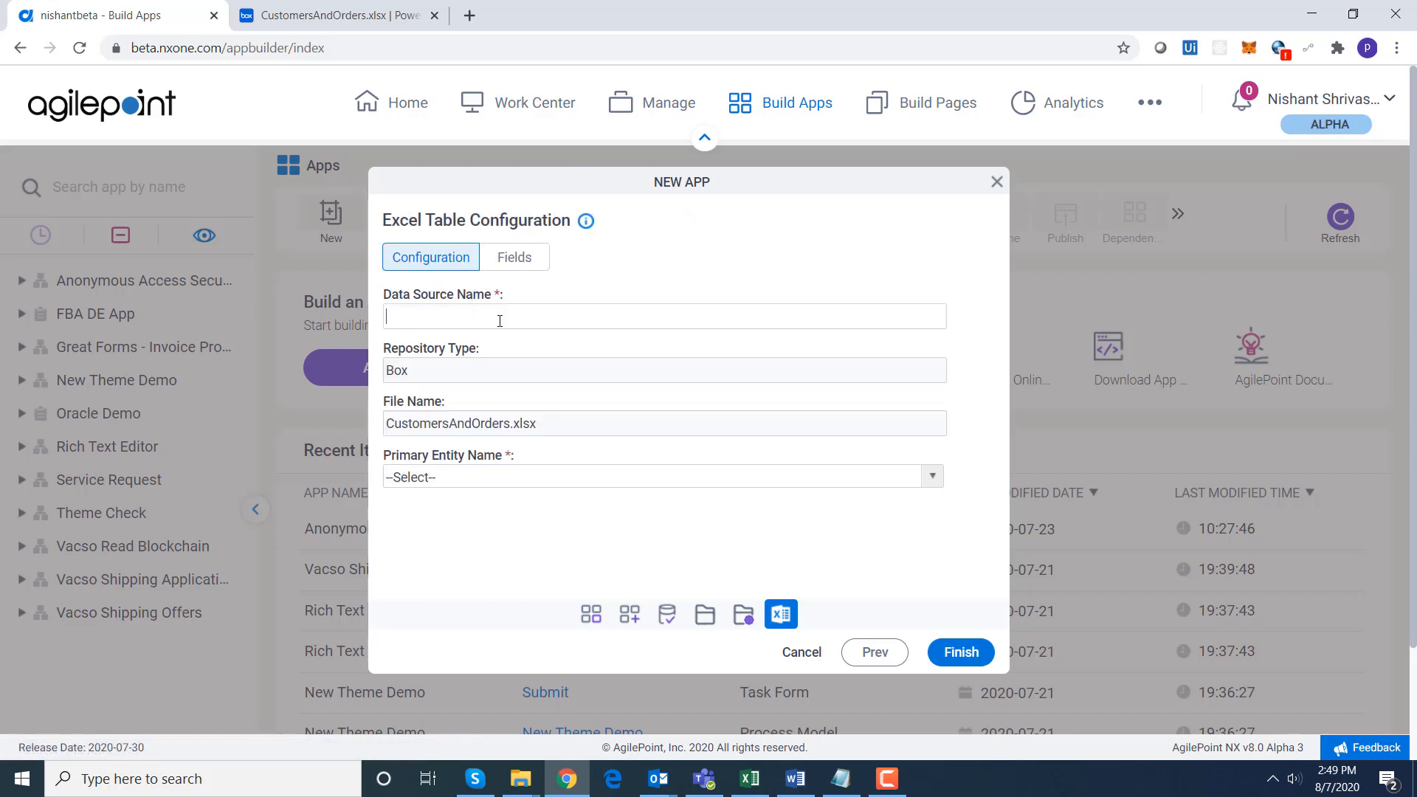
Name the data source COM and set Customer as its primary entity.
{"action": "left_click", "coordinate": [517, 314]}
{"action": "type", "text": "COM"}
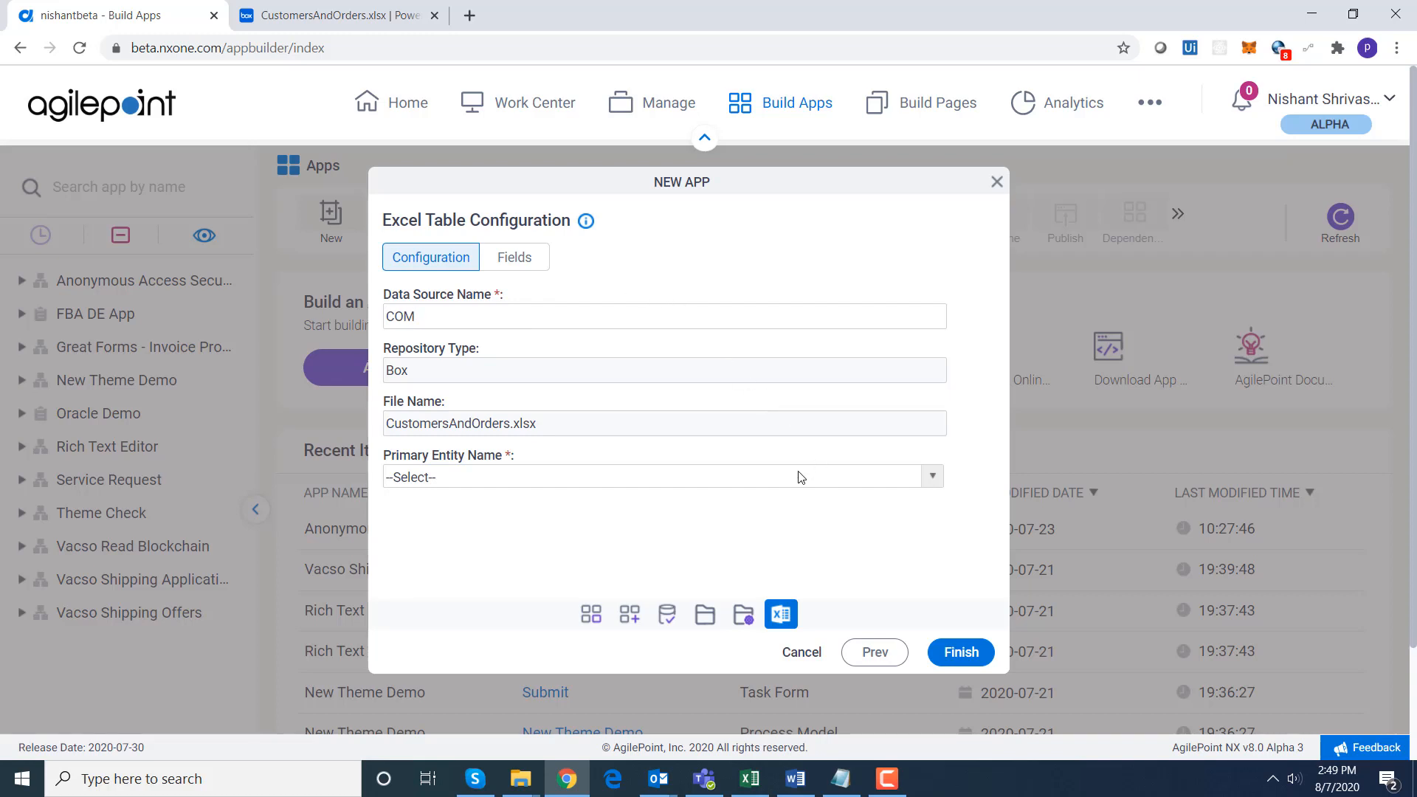
{"action": "left_click", "coordinate": [934, 480]}
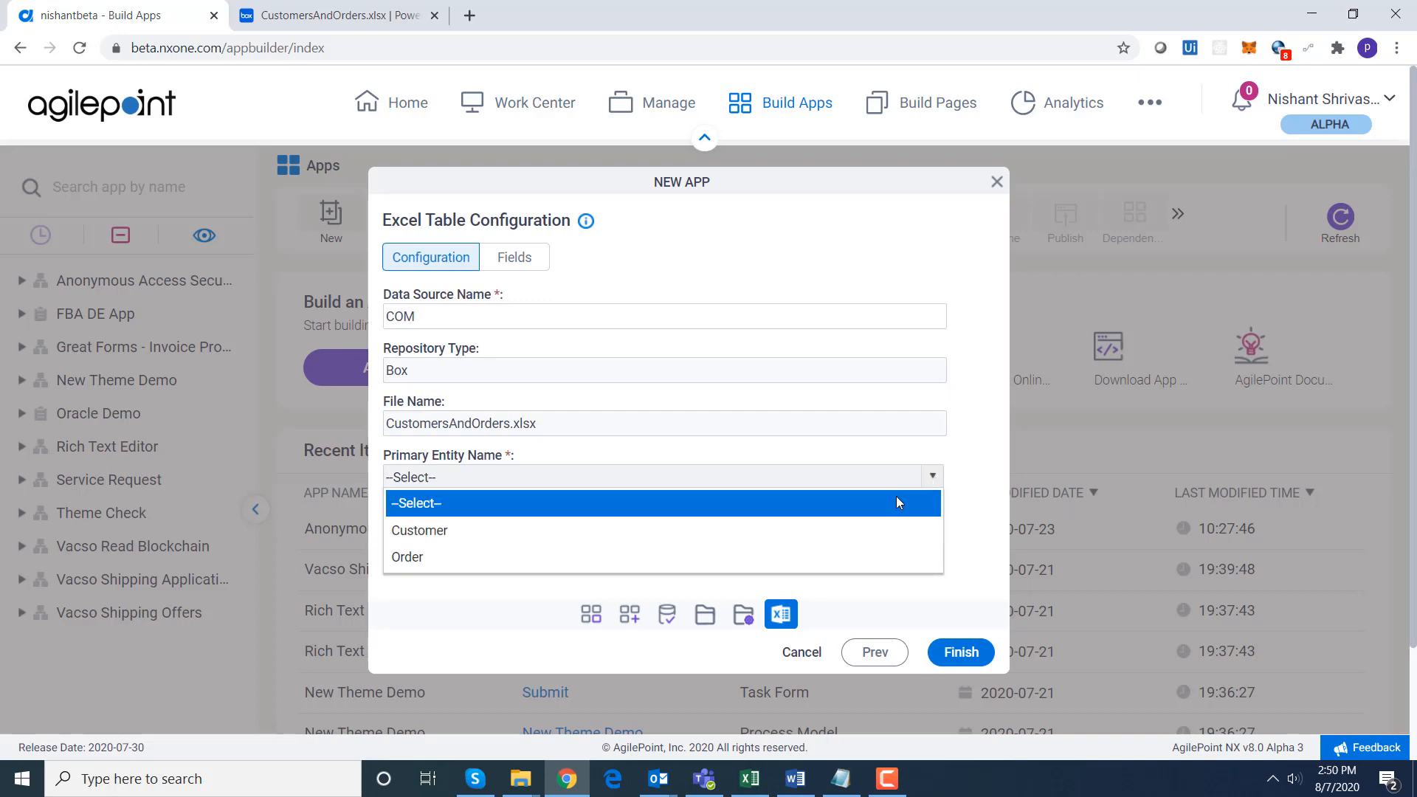
{"action": "left_click", "coordinate": [891, 536]}
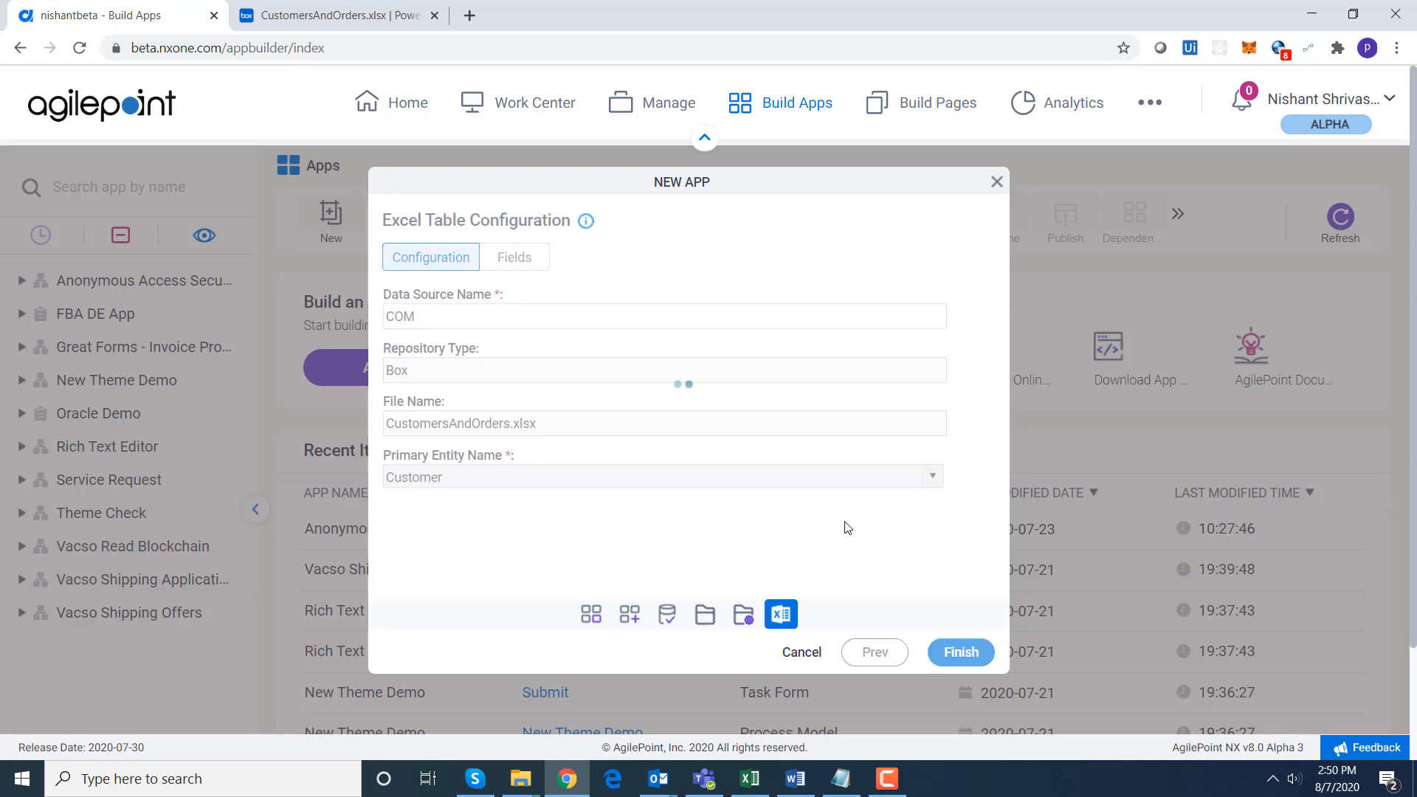
Compare the Customer entity's fields and data types with the columns of Sheet1 in Excel, finishing back on the AgilePoint field list.
{"action": "left_click", "coordinate": [516, 259]}
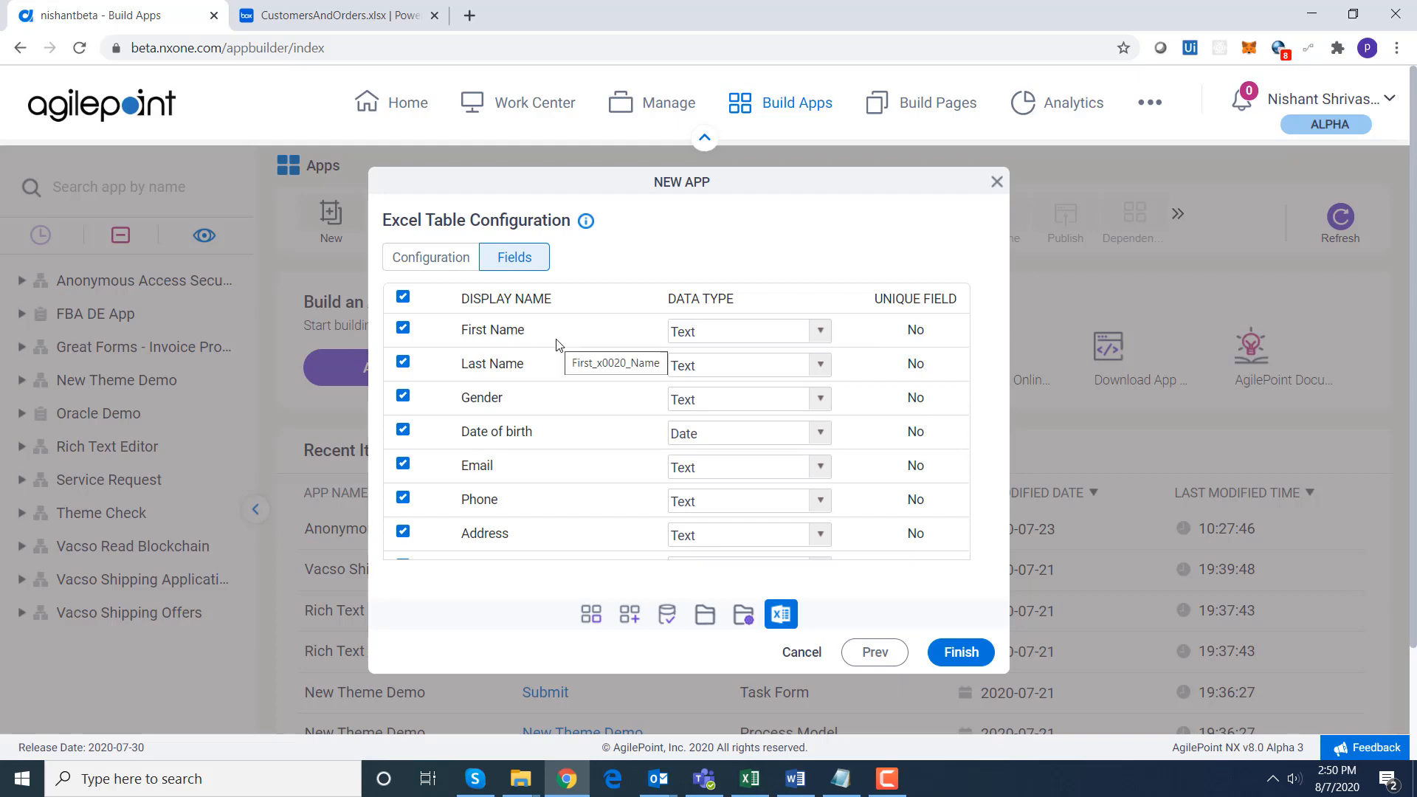
{"action": "left_click", "coordinate": [749, 778]}
{"action": "left_click", "coordinate": [102, 728]}
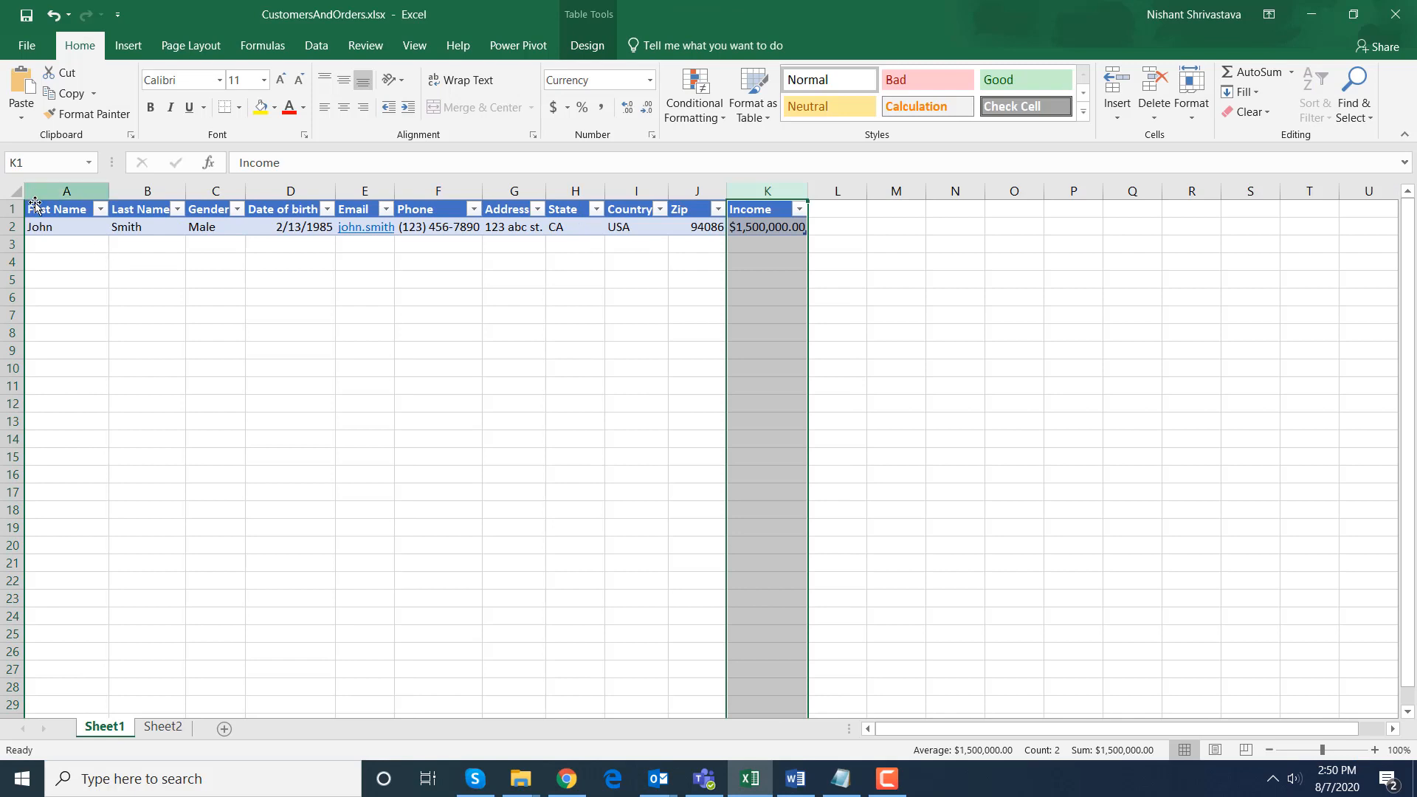
{"action": "key", "text": "alt+Tab"}
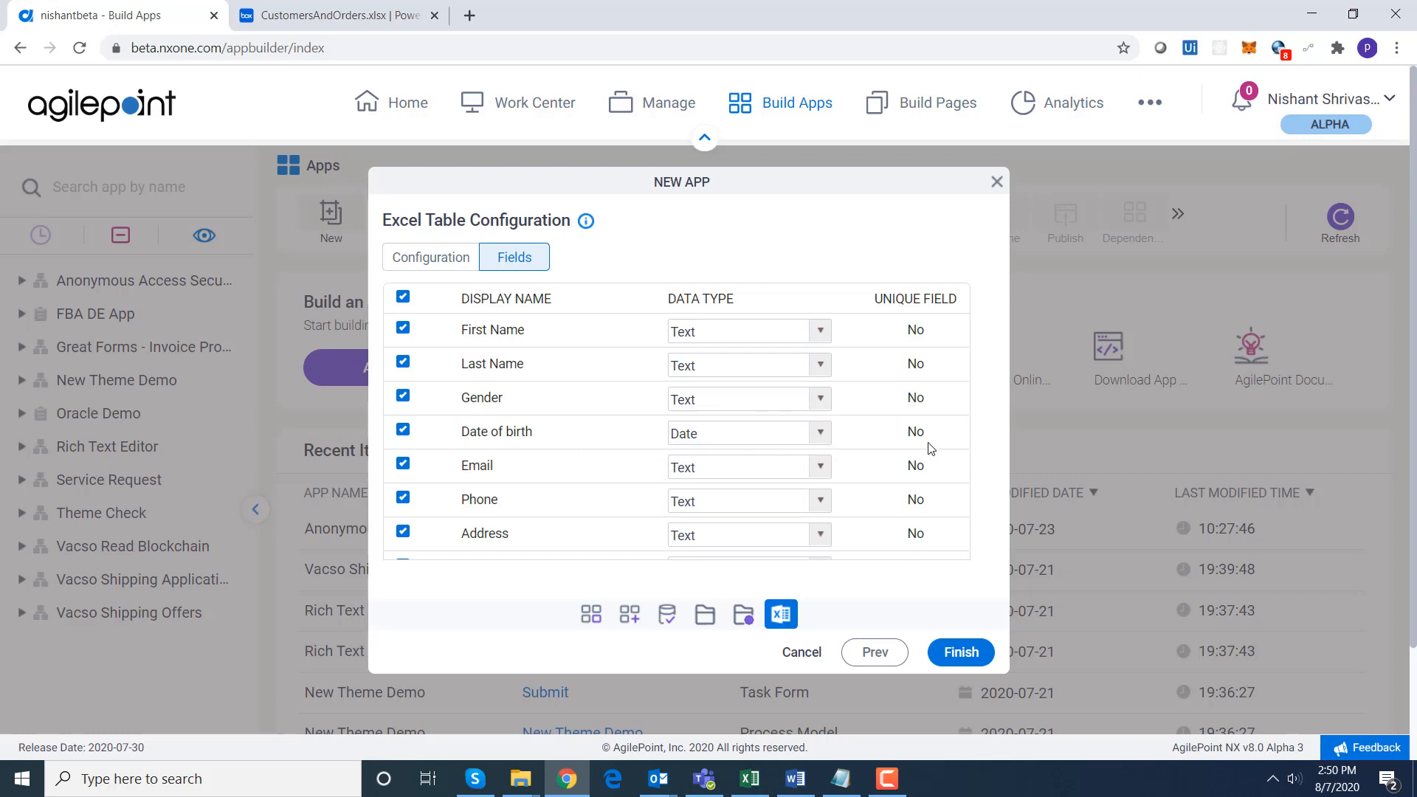
{"action": "left_click_drag", "start_coordinate": [968, 412], "coordinate": [977, 533]}
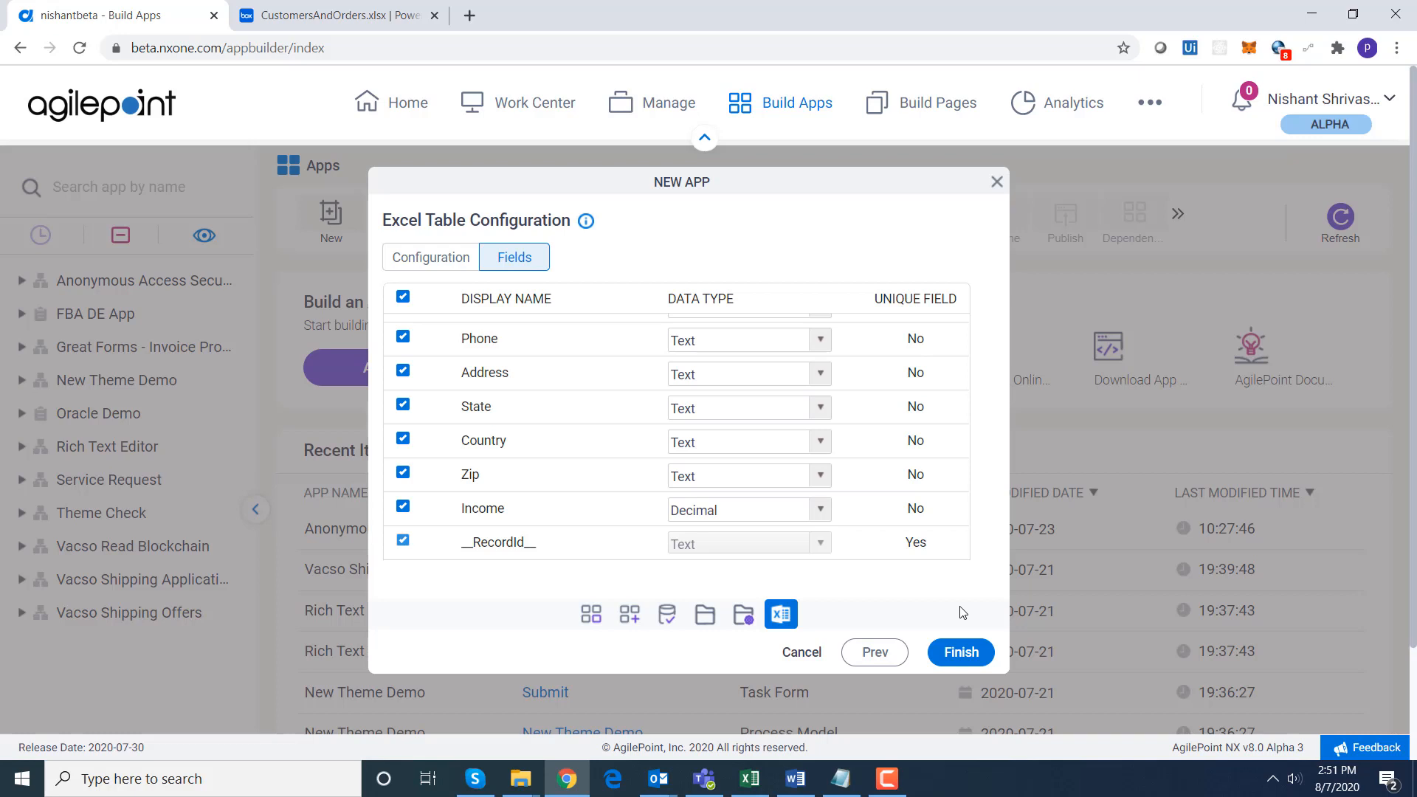
Finish creating the Excel Demo app and open its New Customer form for design.
{"action": "left_click", "coordinate": [961, 652]}
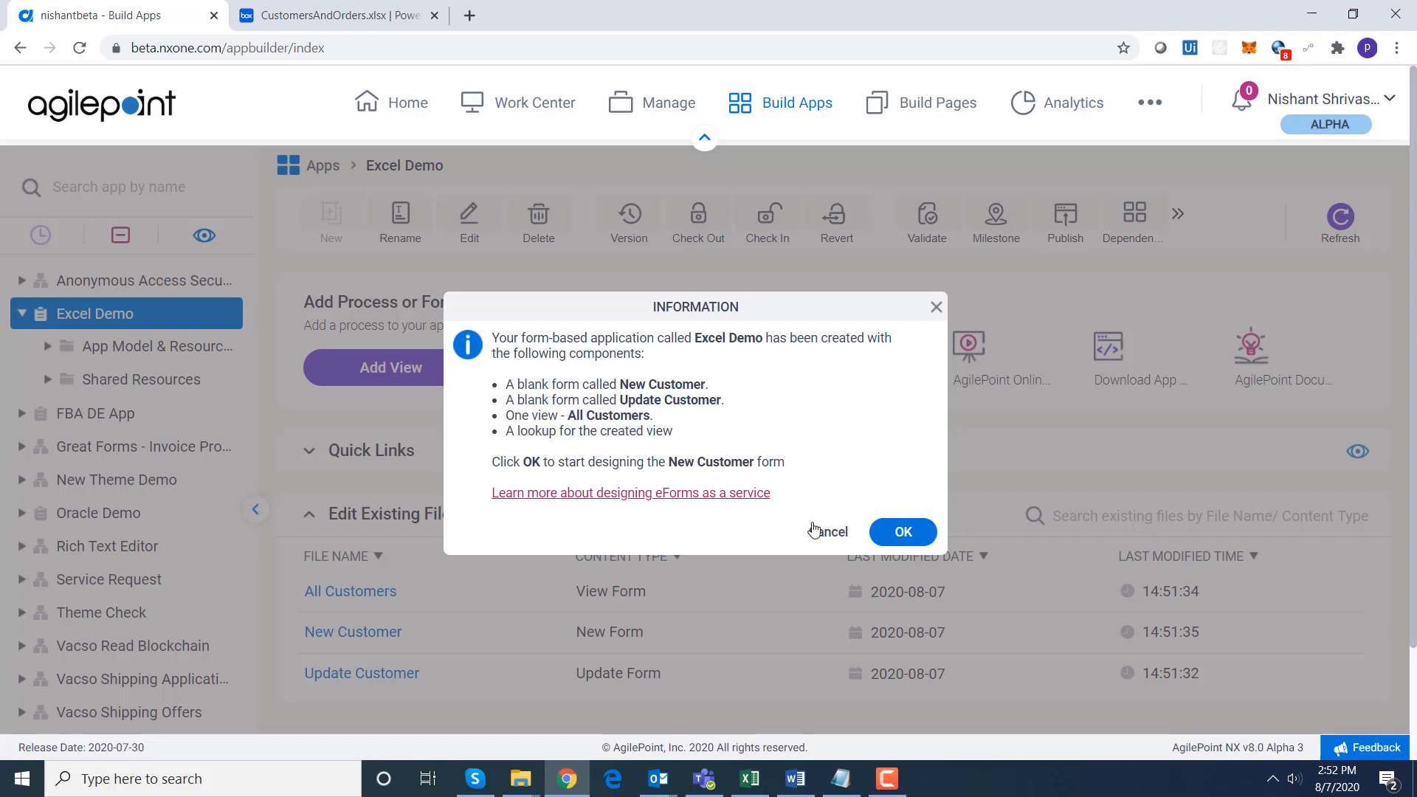
{"action": "left_click", "coordinate": [904, 532]}
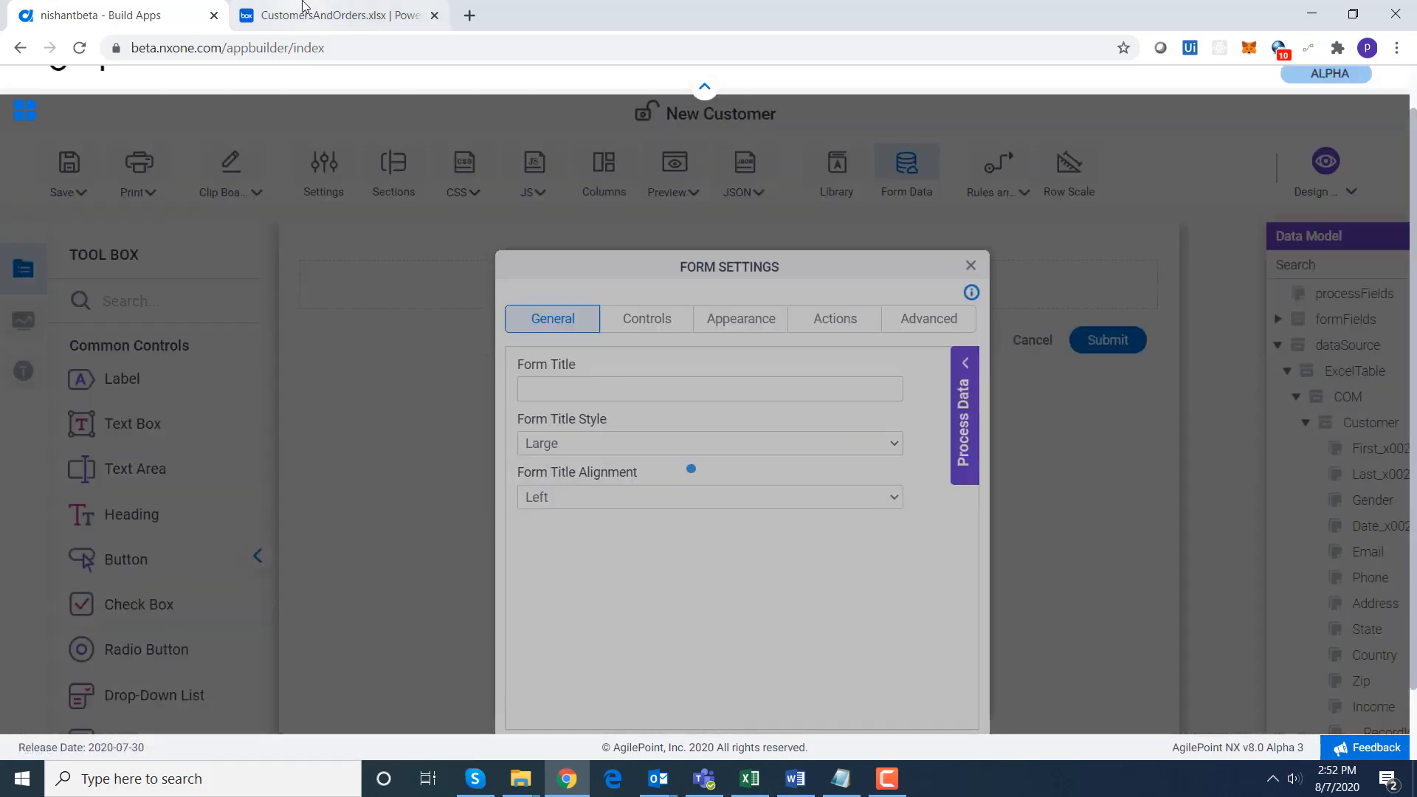
Refresh the CustomersAndOrders.xlsx preview in Box and examine Sheet1's columns, finishing back on the AgilePoint form designer.
{"action": "left_click", "coordinate": [306, 11]}
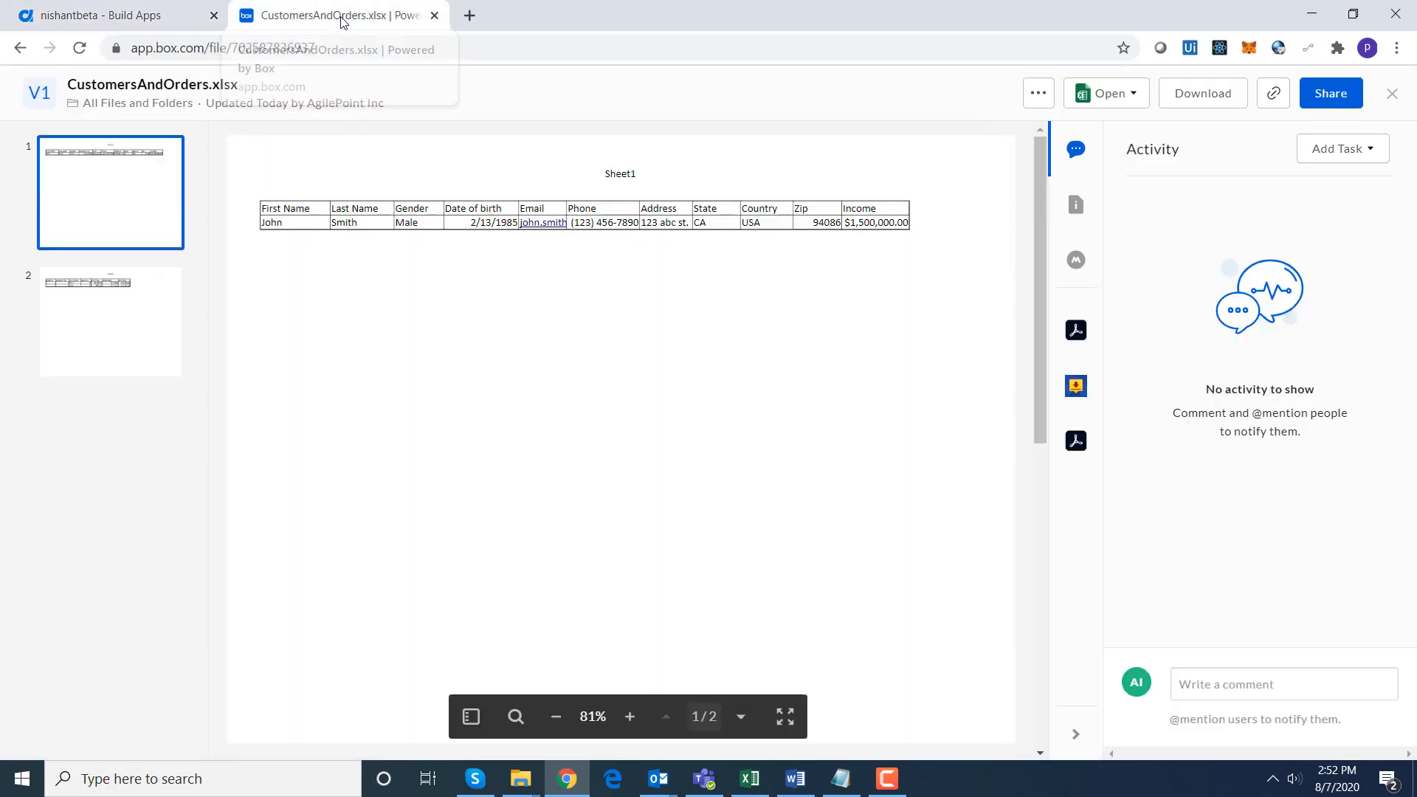
{"action": "left_click", "coordinate": [79, 47]}
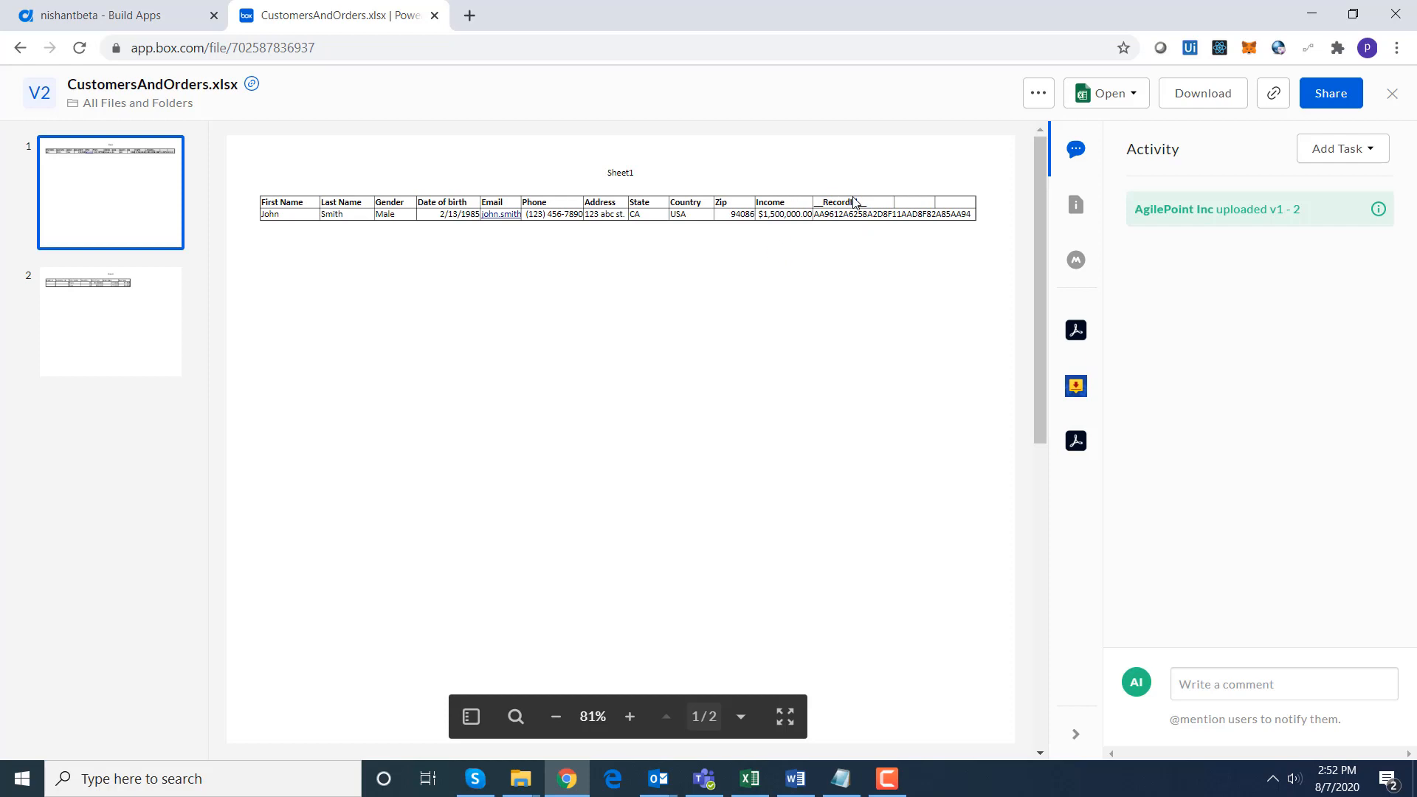
{"action": "left_click", "coordinate": [19, 49]}
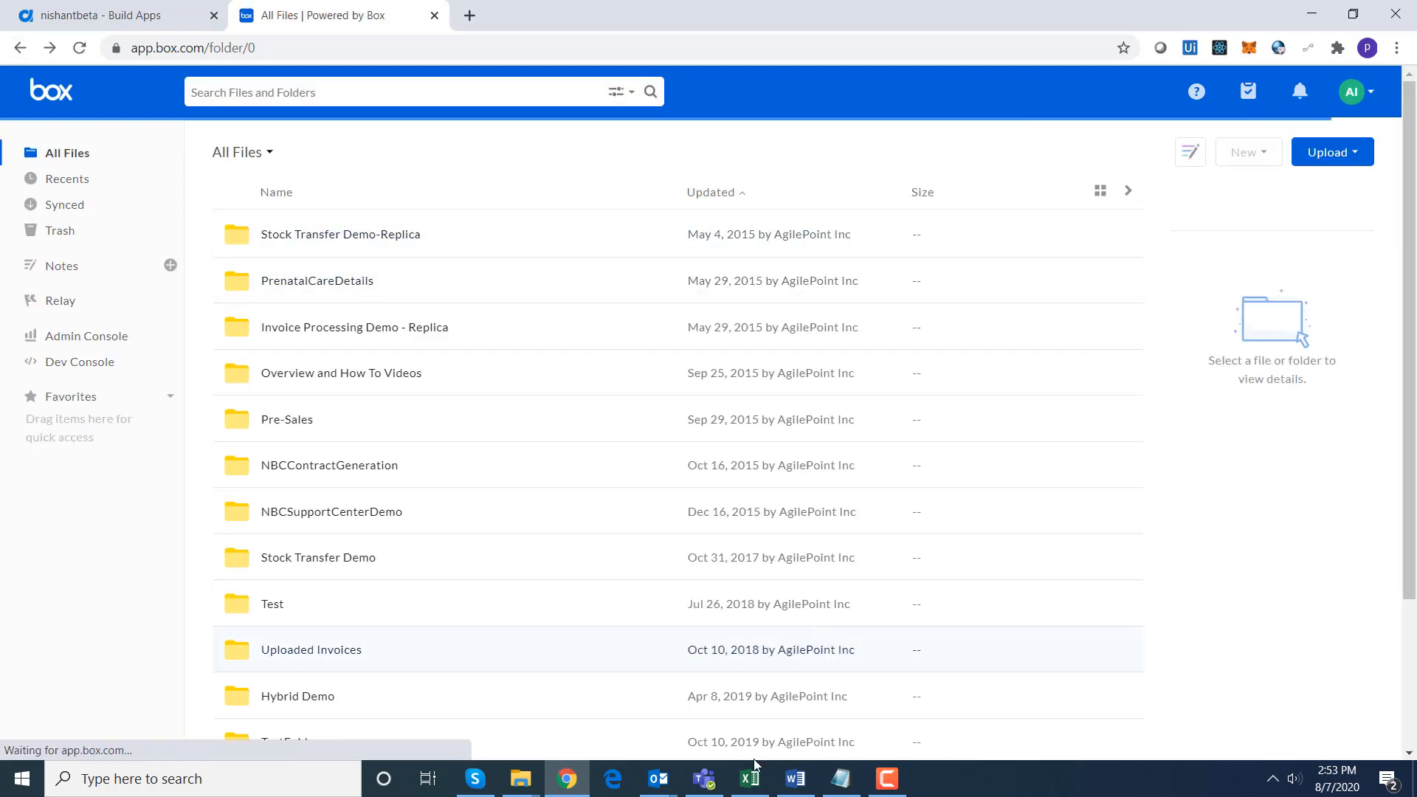
{"action": "left_click", "coordinate": [118, 11]}
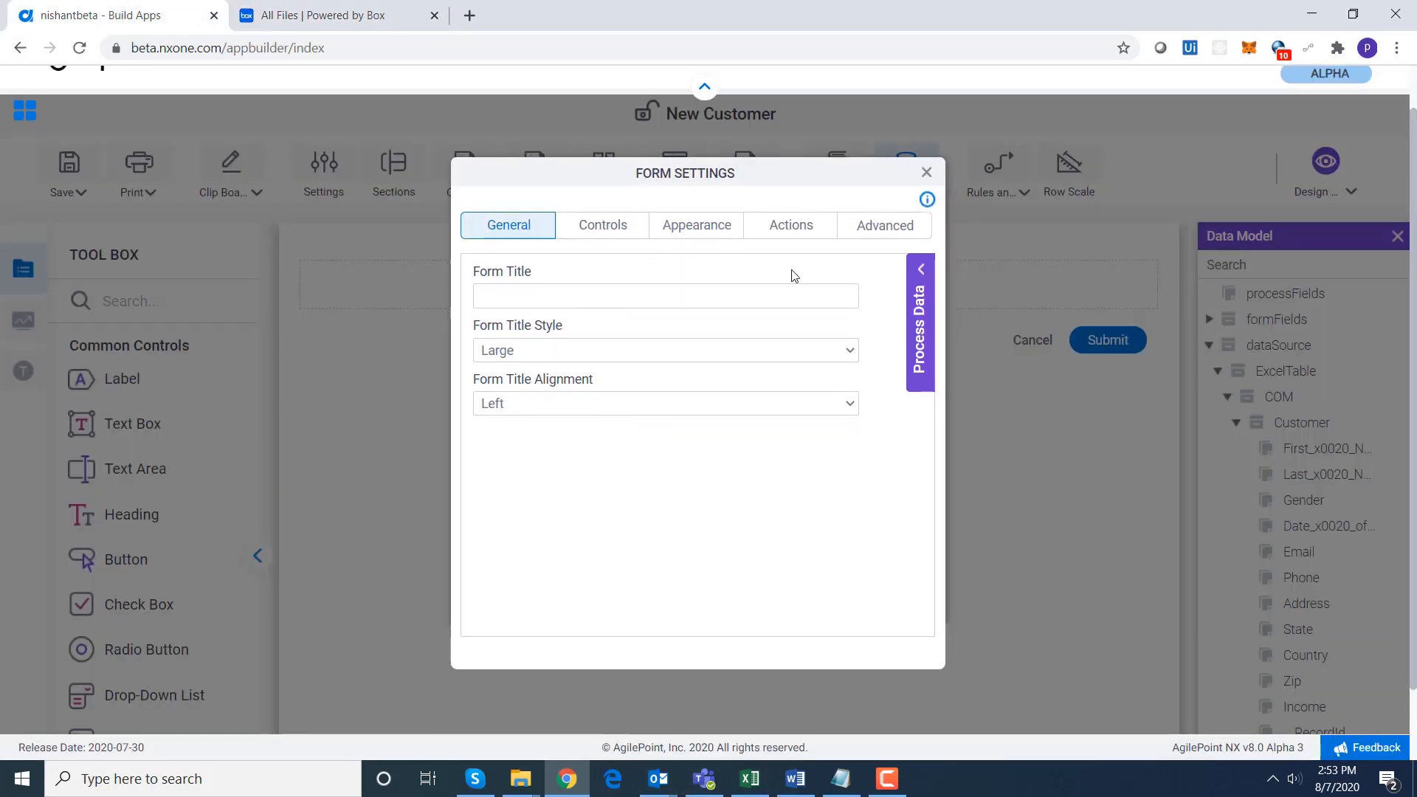
Dismiss the form settings and set the New Customer form to a two-column layout.
{"action": "left_click", "coordinate": [926, 173]}
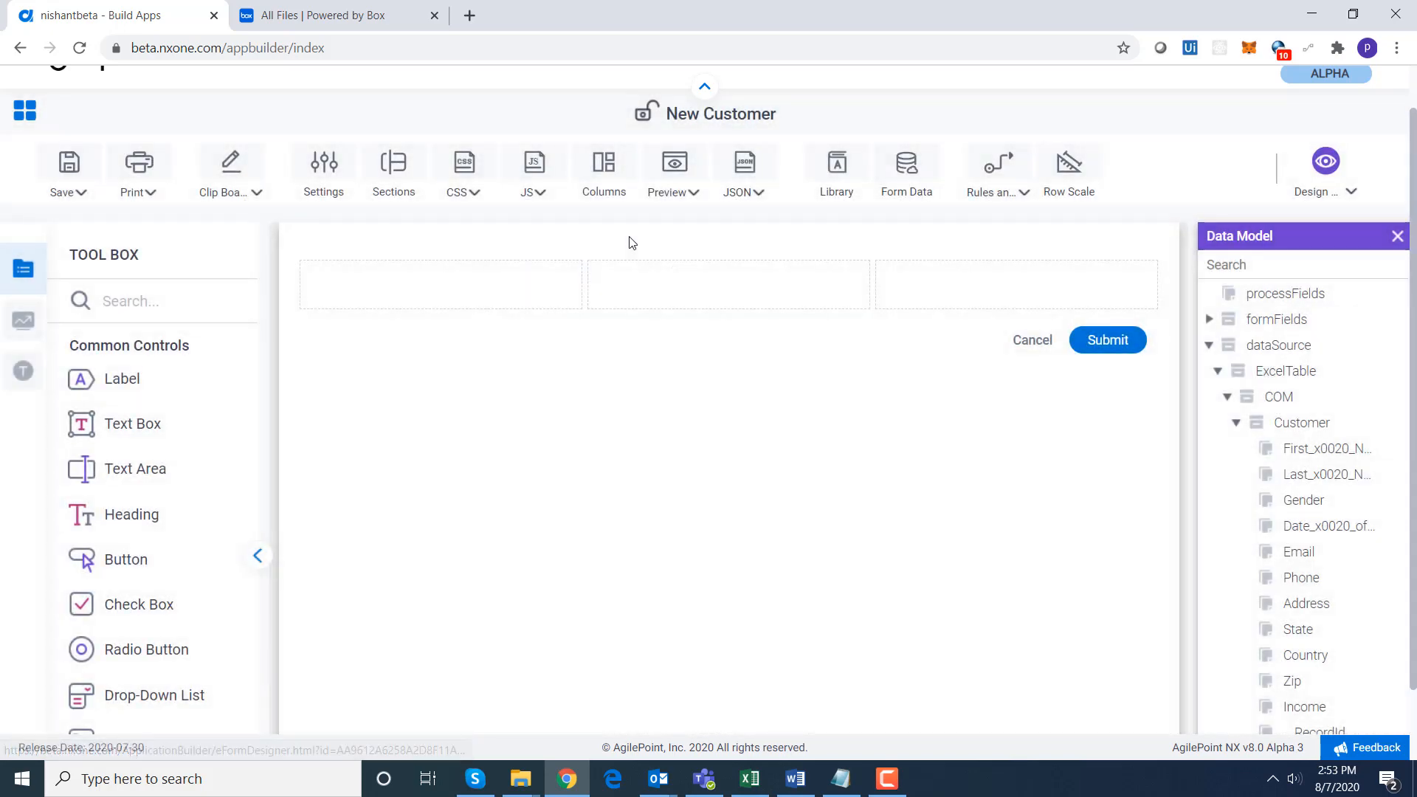
{"action": "left_click", "coordinate": [603, 166]}
{"action": "left_click", "coordinate": [566, 474]}
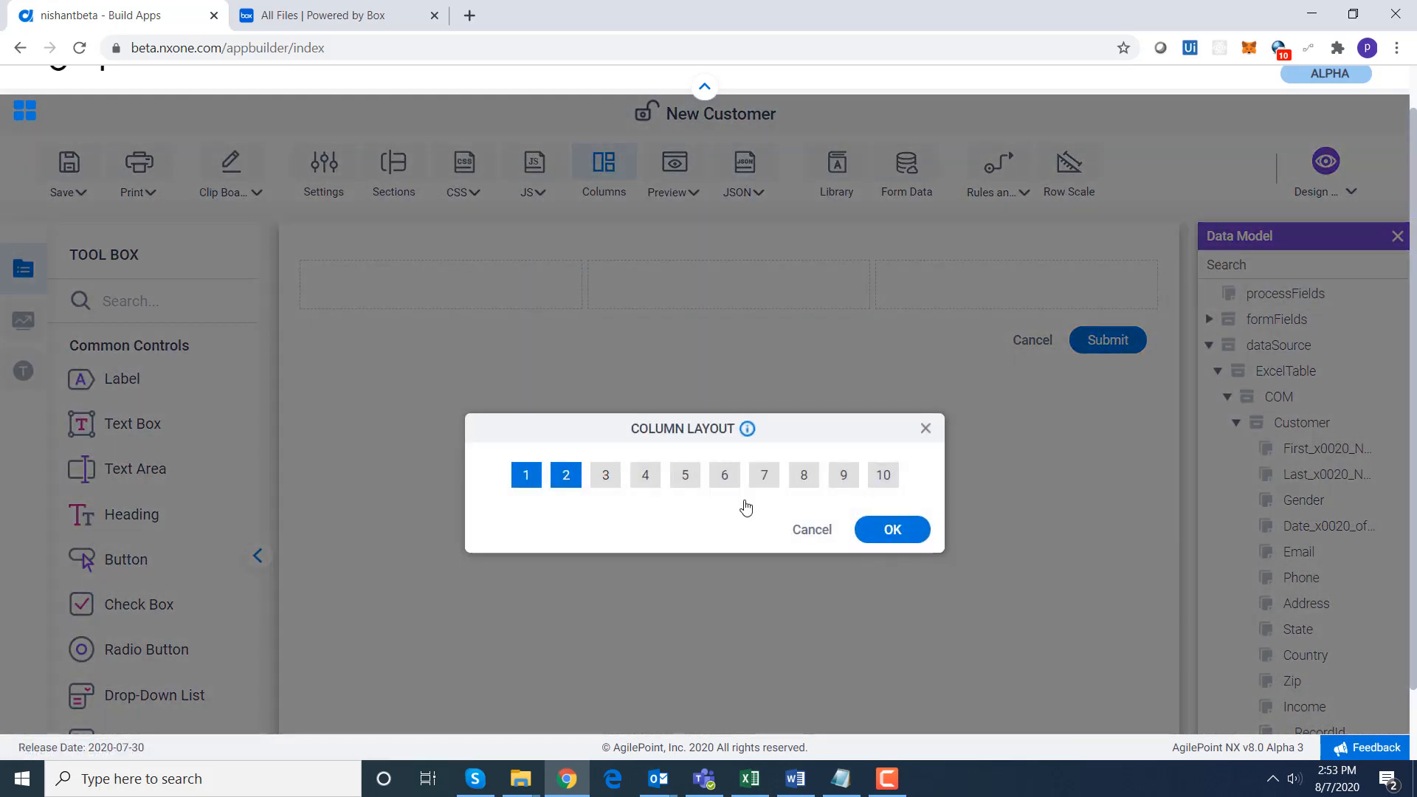
{"action": "left_click", "coordinate": [894, 530]}
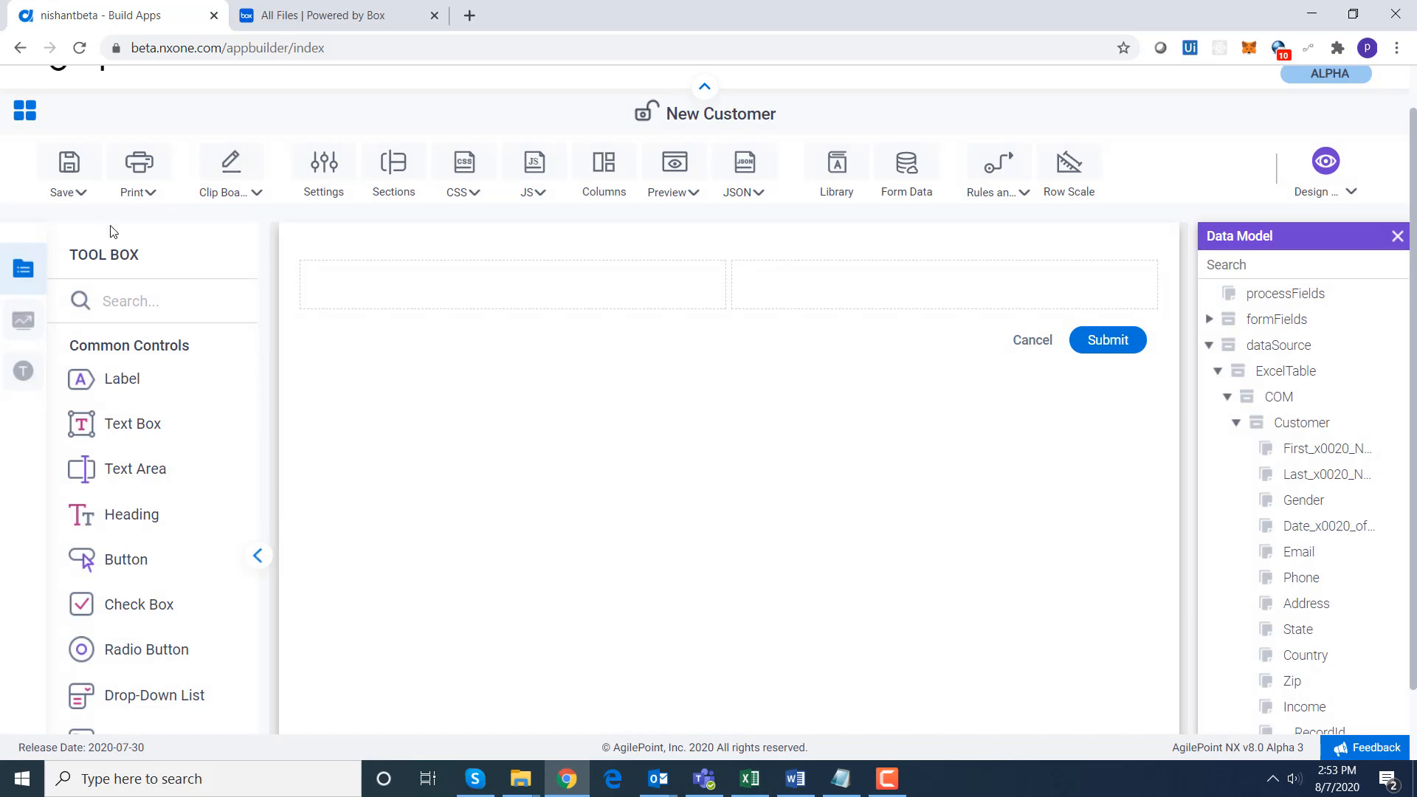
Add a heading control in the form's first cell and label it Customer Information.
{"action": "left_click", "coordinate": [123, 306]}
{"action": "type", "text": "head"}
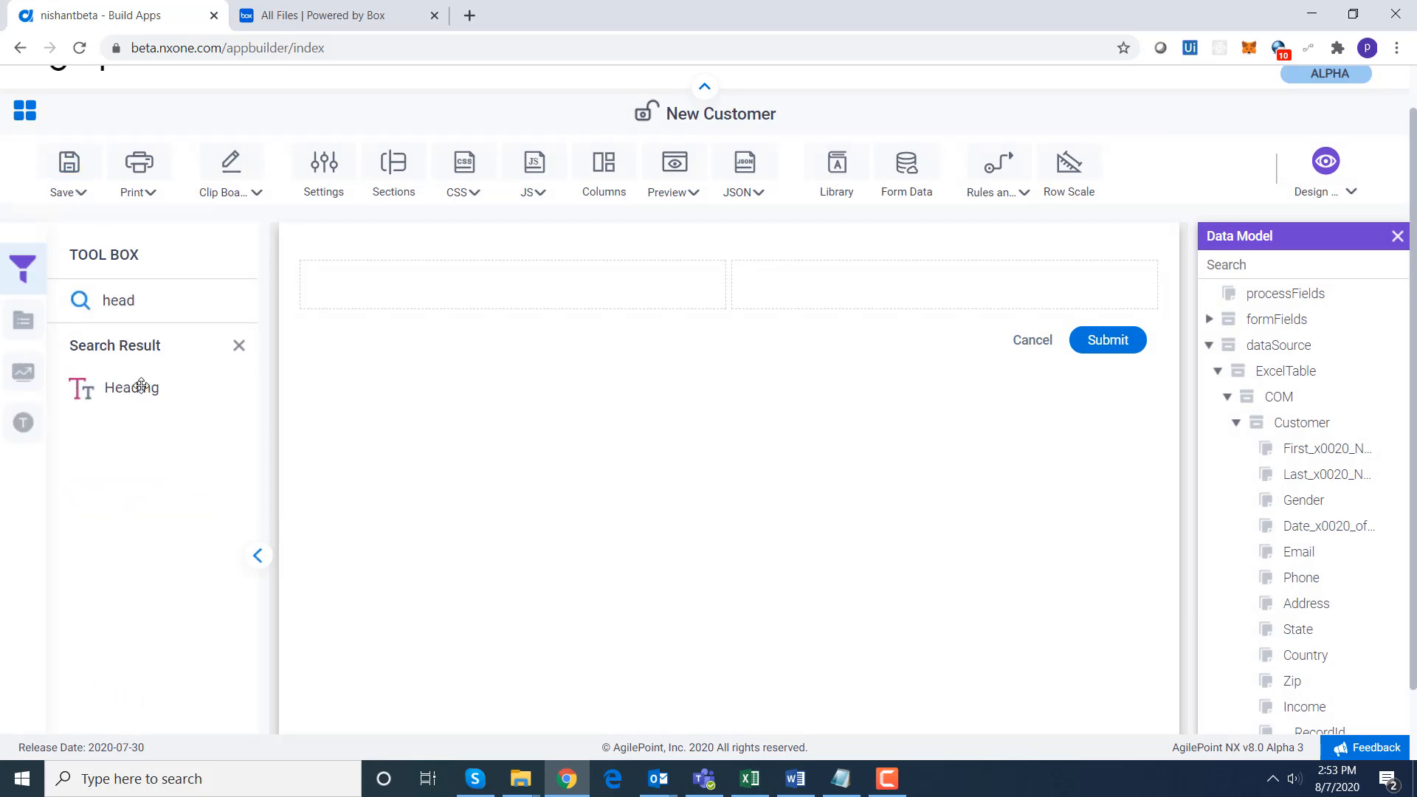
{"action": "left_click_drag", "start_coordinate": [144, 395], "coordinate": [341, 267]}
{"action": "left_click_drag", "start_coordinate": [605, 377], "coordinate": [405, 381]}
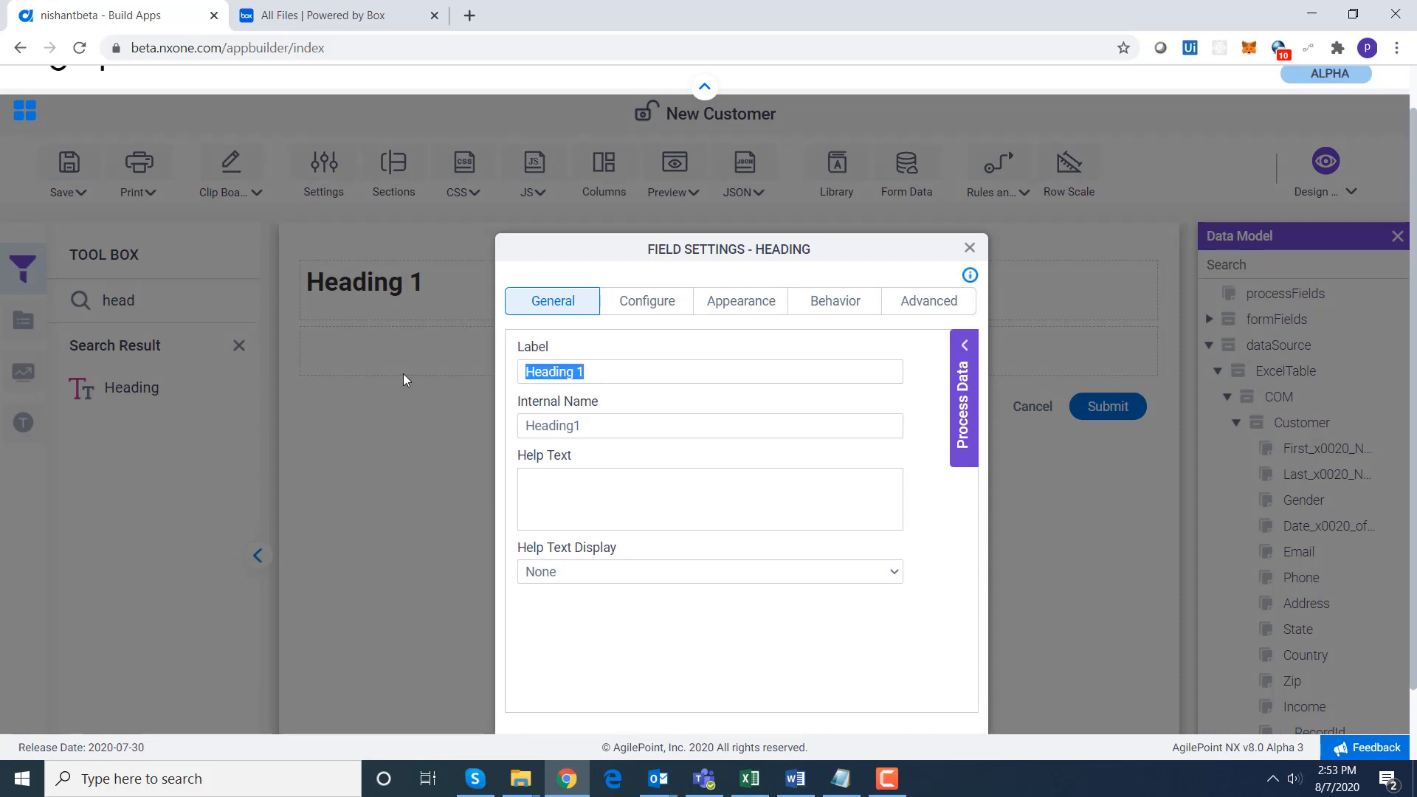
{"action": "type", "text": "Customer I"}
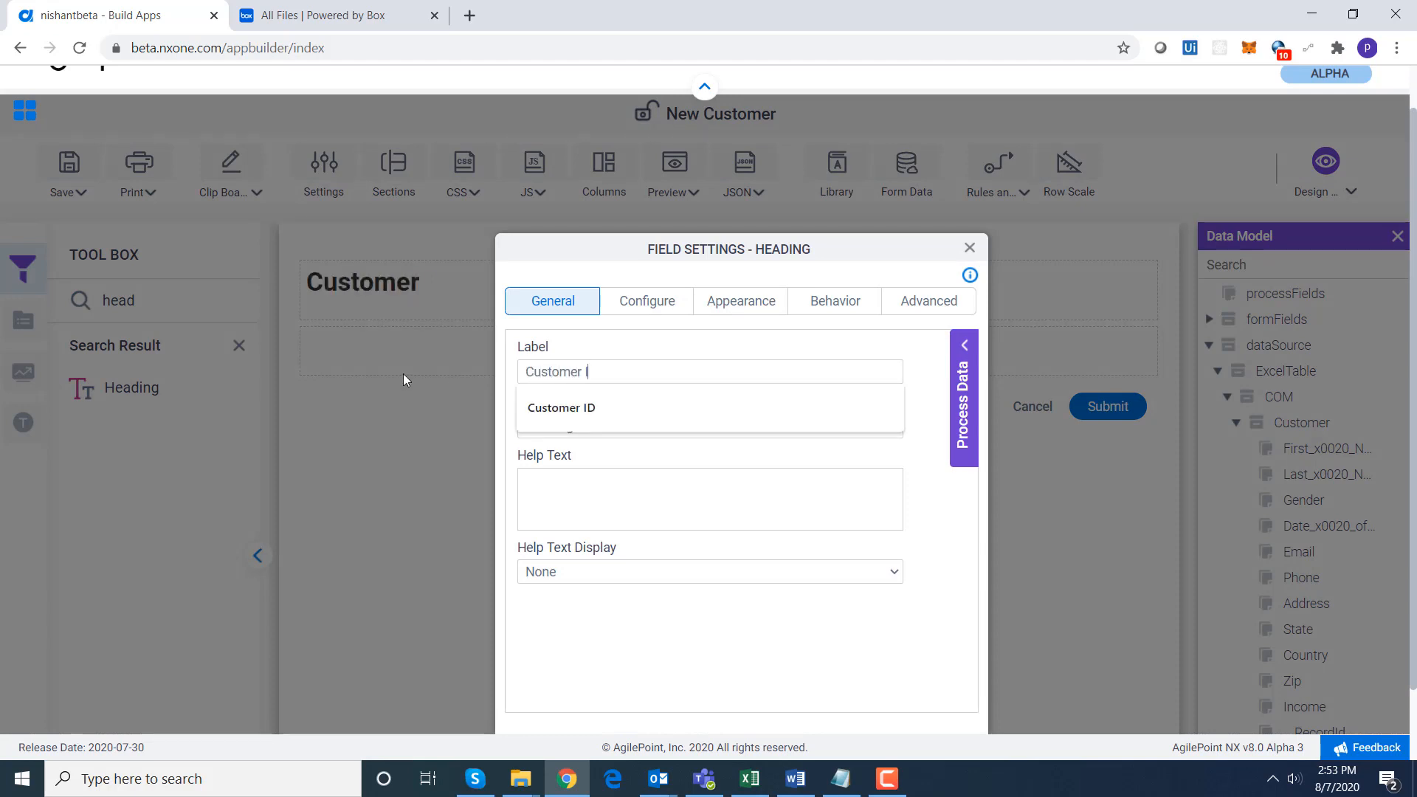
{"action": "type", "text": "nformation"}
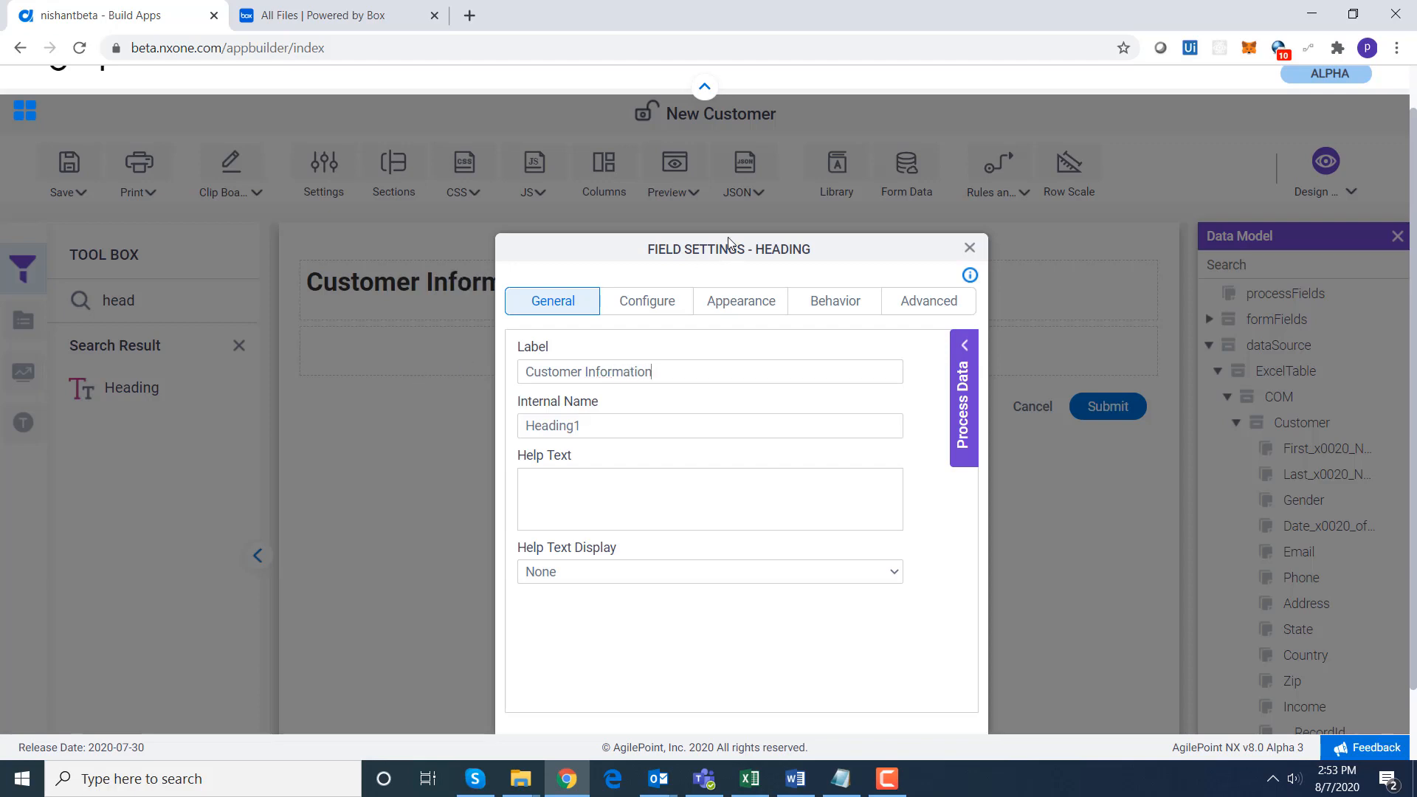
{"action": "left_click_drag", "start_coordinate": [728, 239], "coordinate": [728, 198]}
{"action": "left_click", "coordinate": [636, 264]}
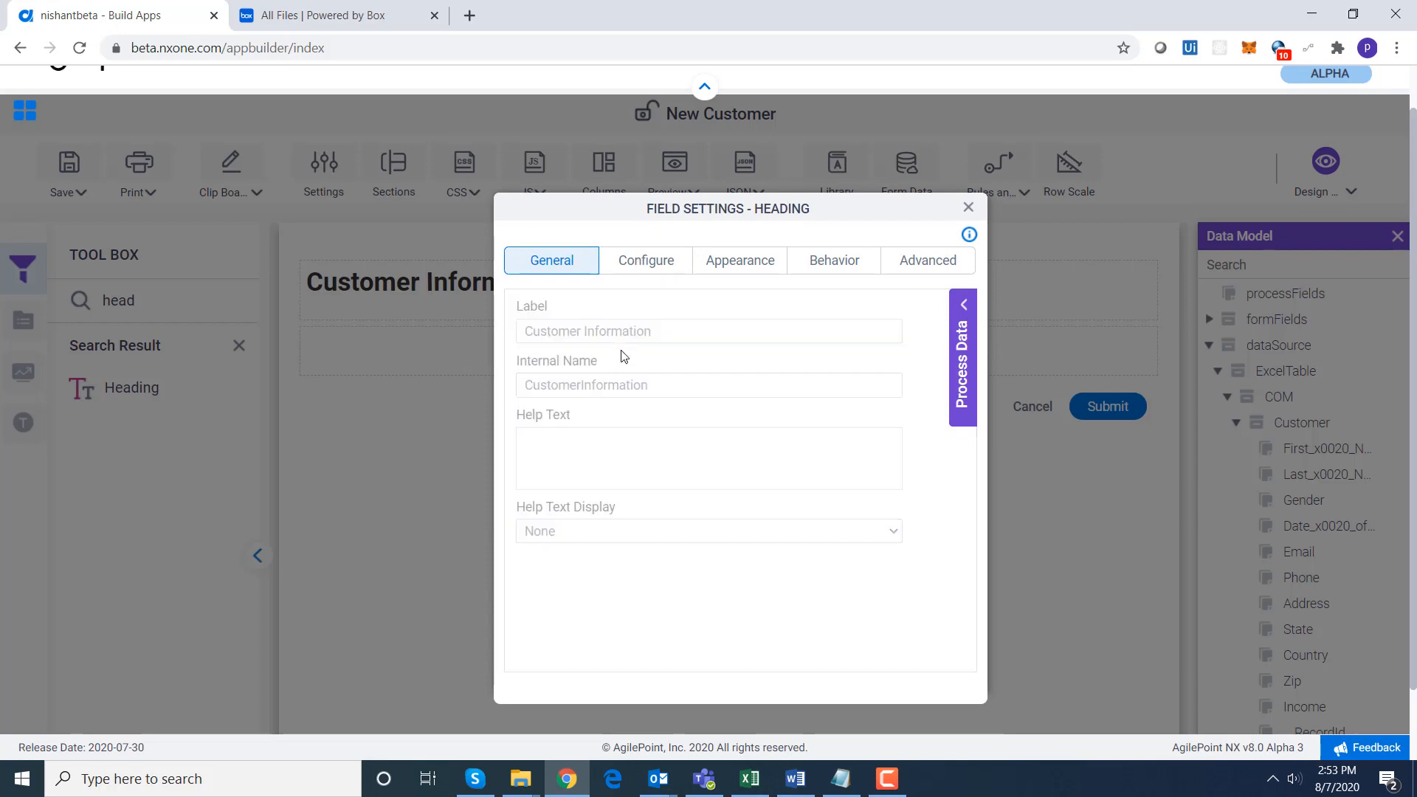
{"action": "left_click", "coordinate": [968, 208]}
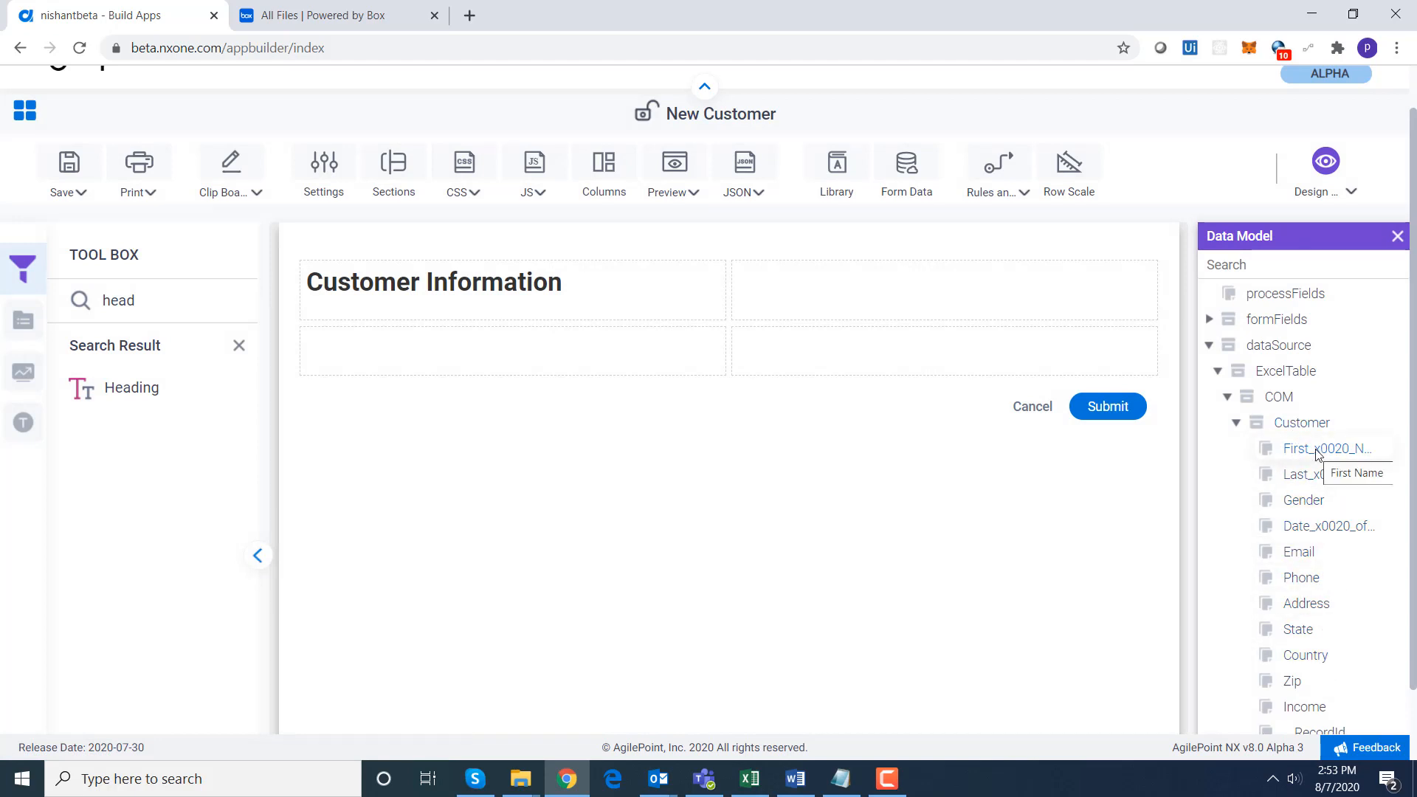
Add the Customer entity's First Name and Last Name fields side by side below the heading as Text Box controls.
{"action": "left_click_drag", "start_coordinate": [1317, 454], "coordinate": [589, 362]}
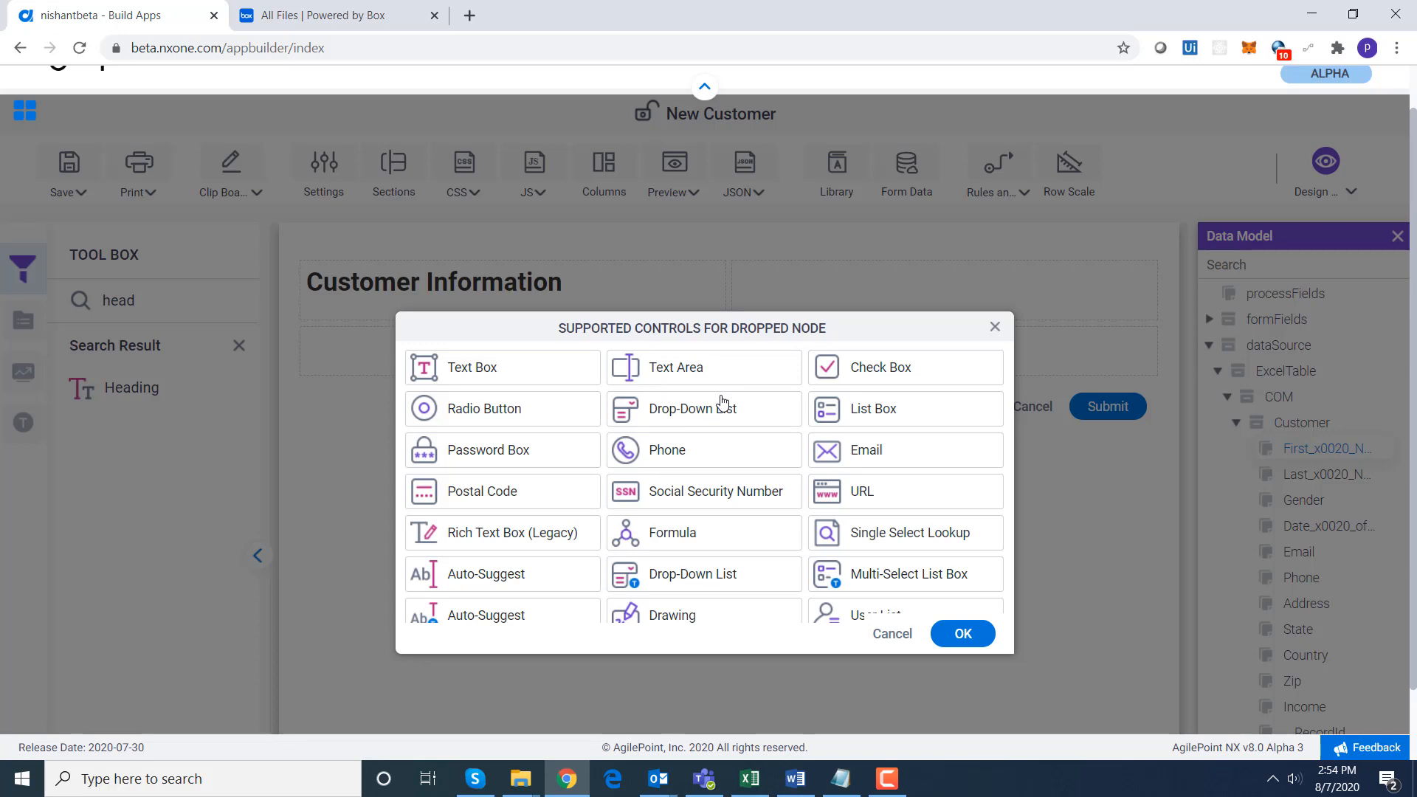
{"action": "left_click", "coordinate": [485, 376]}
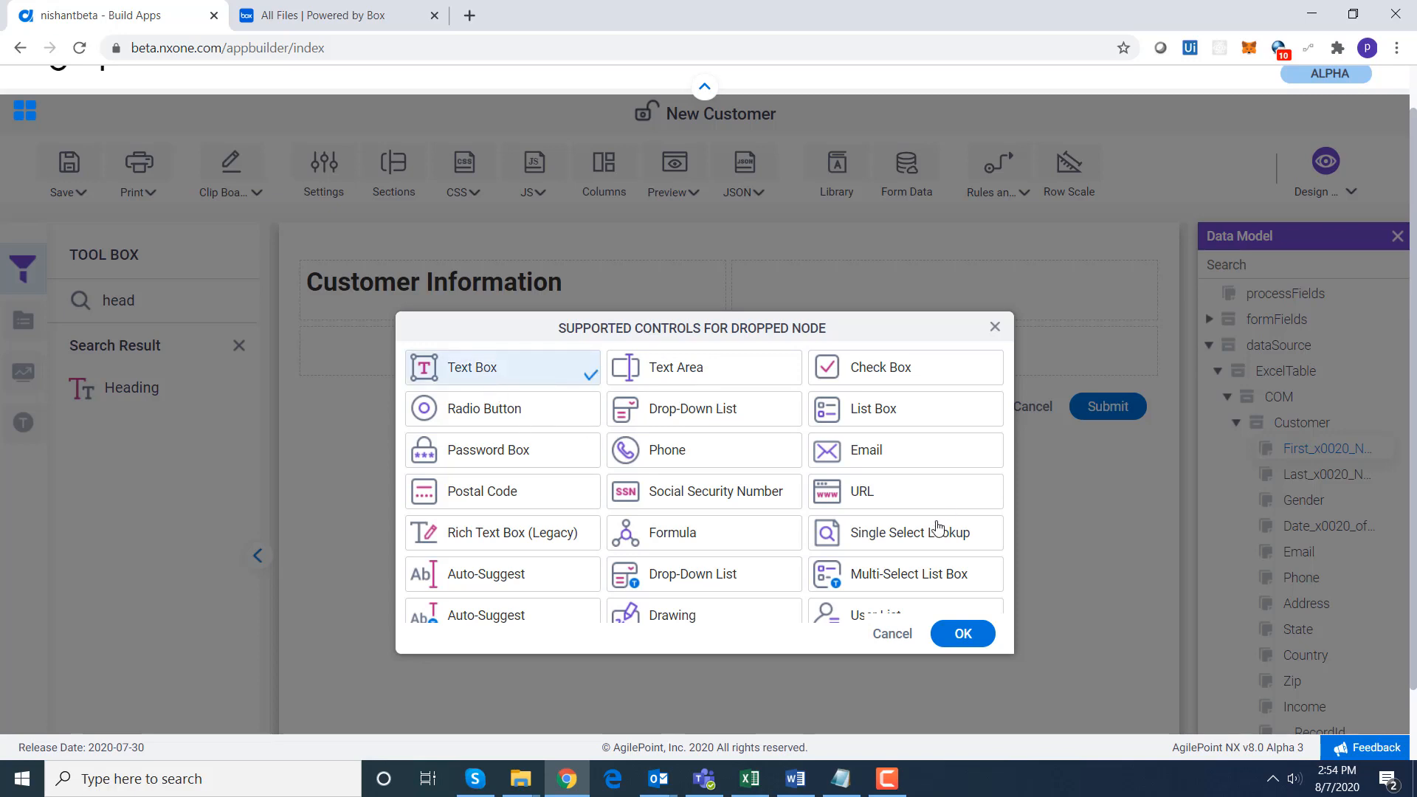
{"action": "left_click", "coordinate": [974, 639]}
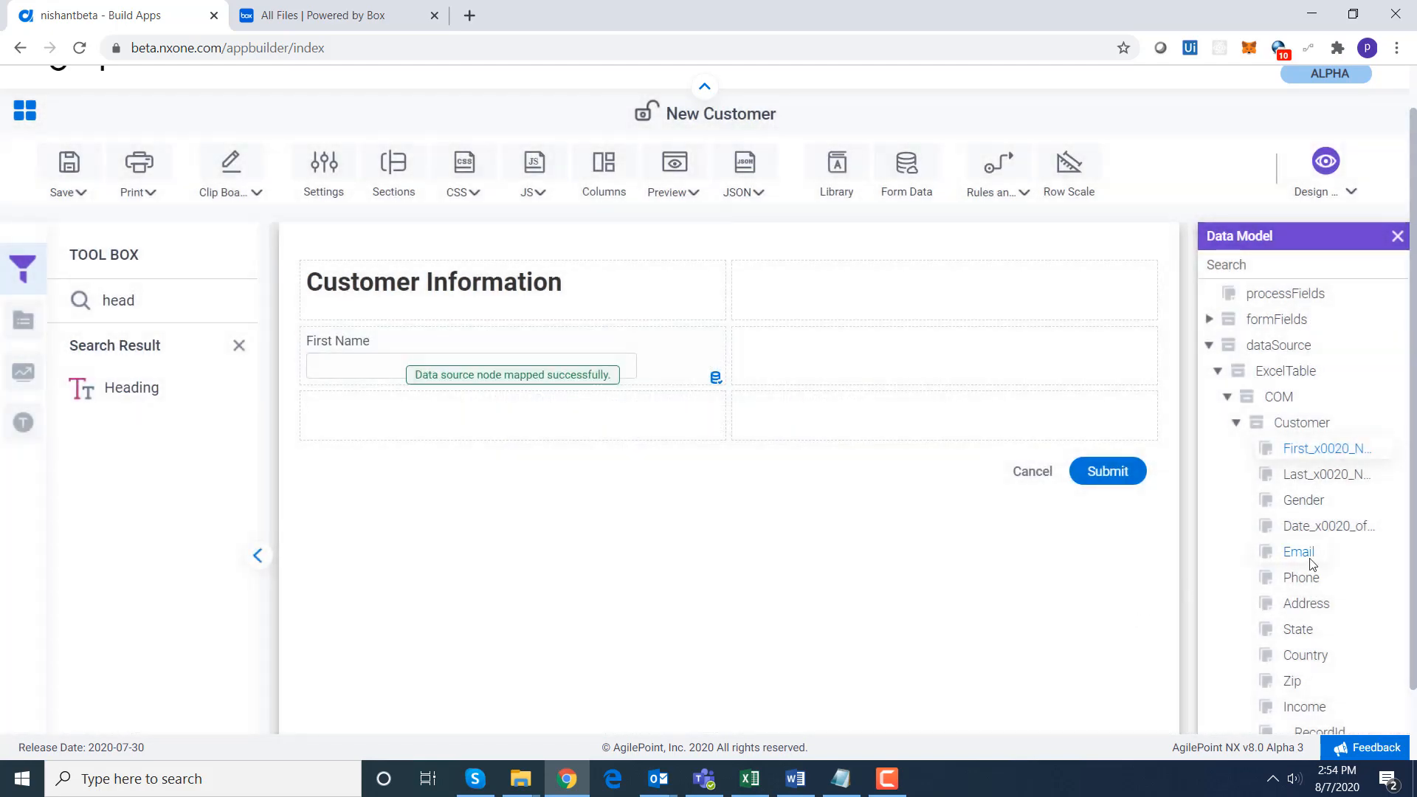
{"action": "left_click_drag", "start_coordinate": [1307, 483], "coordinate": [948, 367]}
{"action": "left_click", "coordinate": [490, 368]}
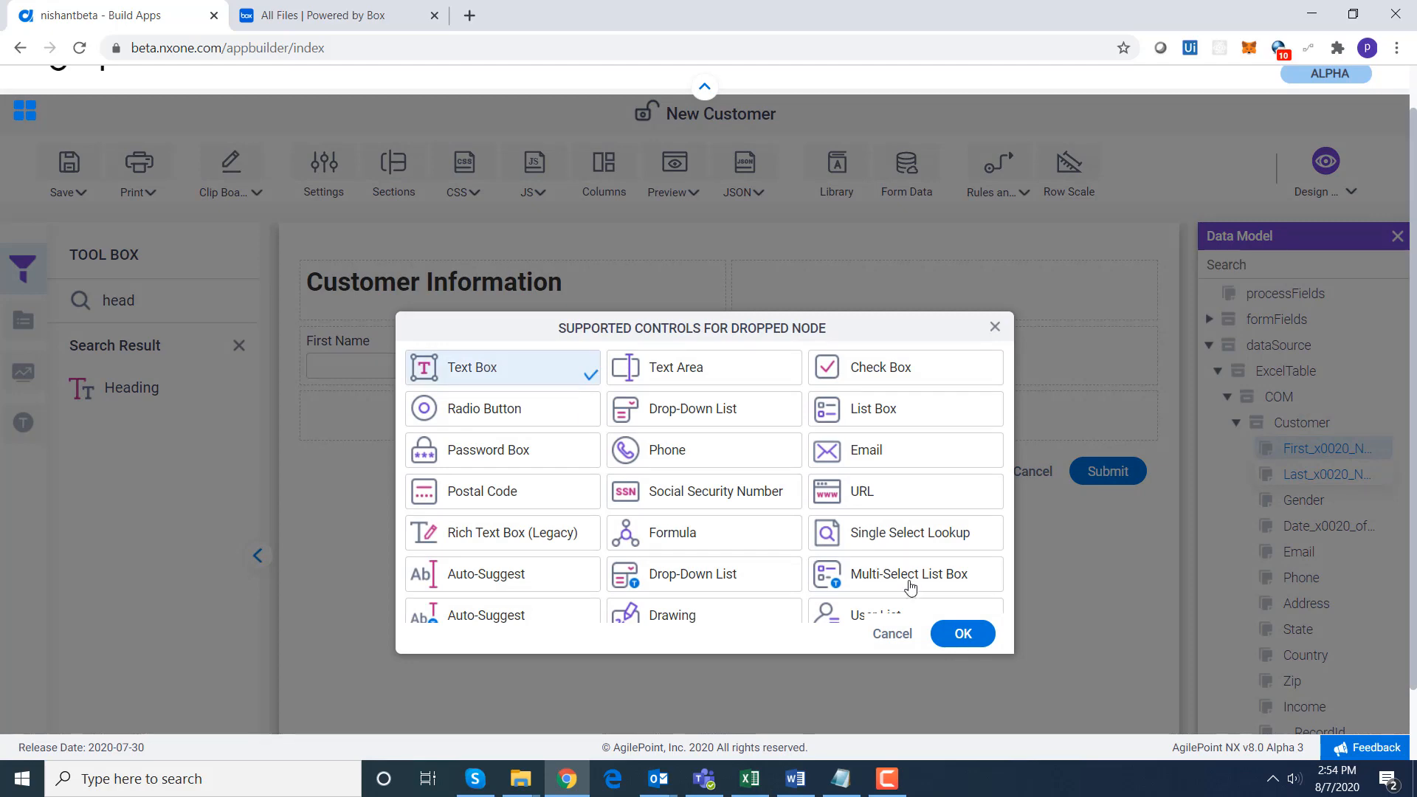
{"action": "left_click", "coordinate": [968, 637]}
Add the Customer entity's Gender field below First Name as a Drop-Down List control.
{"action": "left_click_drag", "start_coordinate": [1321, 498], "coordinate": [662, 419]}
{"action": "left_click", "coordinate": [665, 422]}
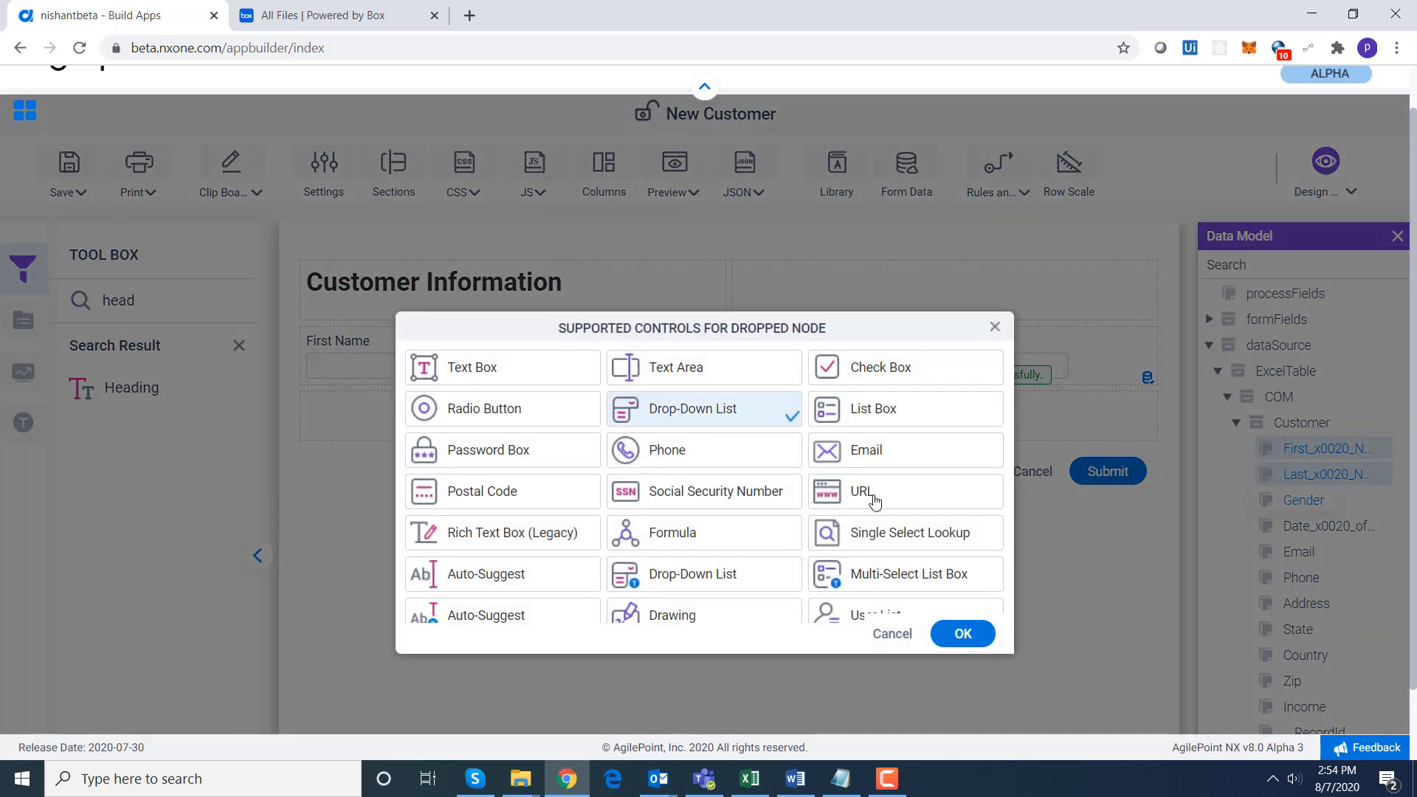
{"action": "left_click", "coordinate": [963, 635]}
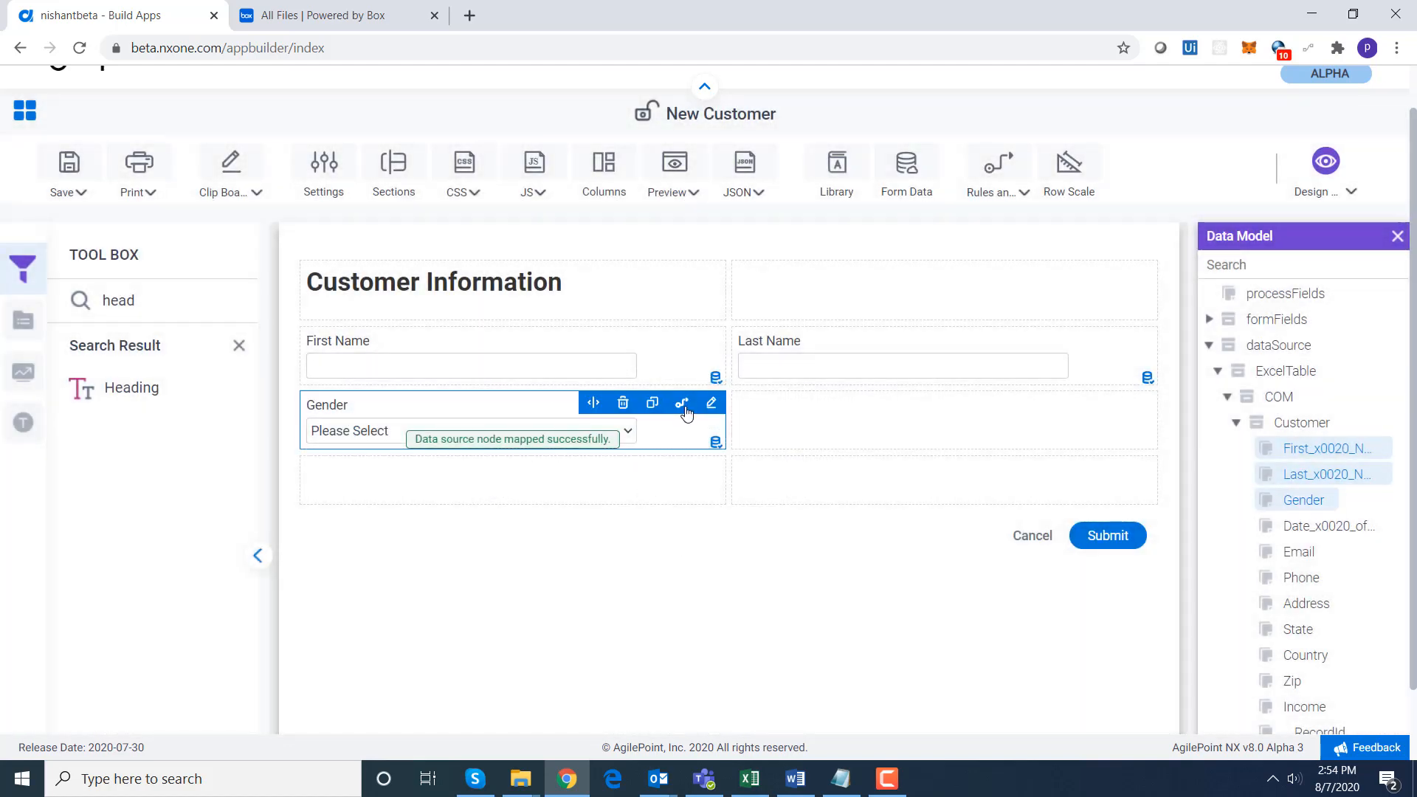
Configure the Gender drop-down with list type Picklist [Data Entities], using the Gender picklist.
{"action": "left_click", "coordinate": [709, 406]}
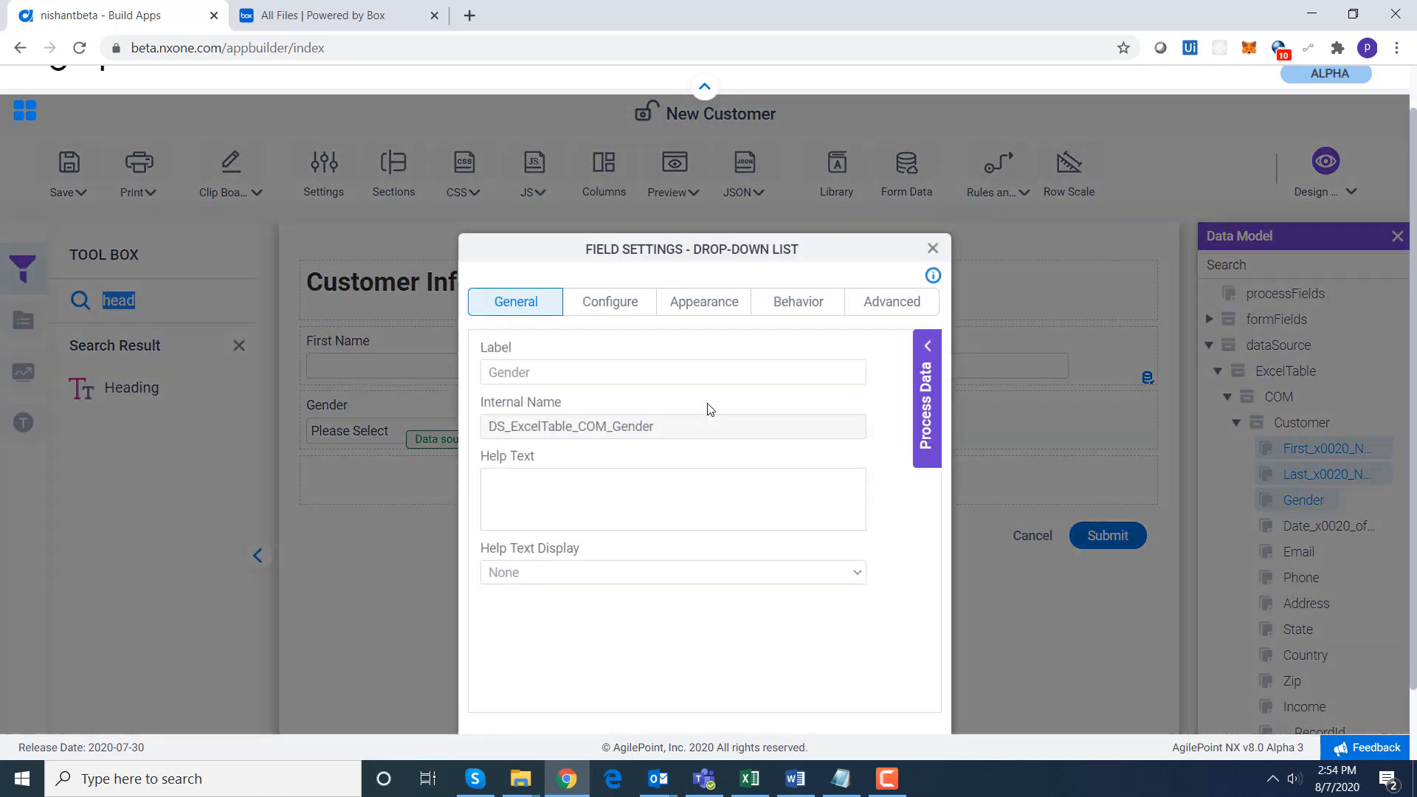
{"action": "left_click", "coordinate": [597, 307]}
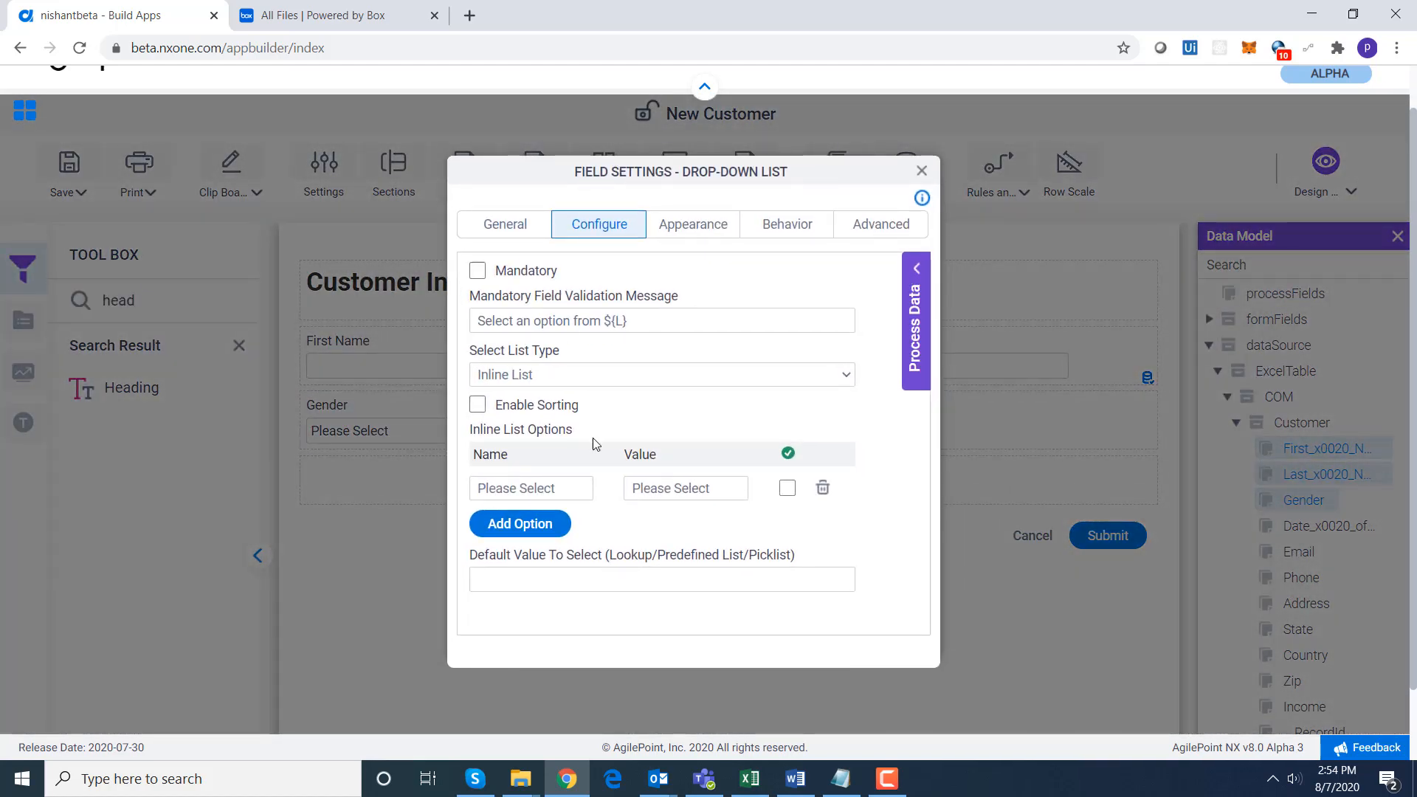
{"action": "left_click", "coordinate": [546, 377]}
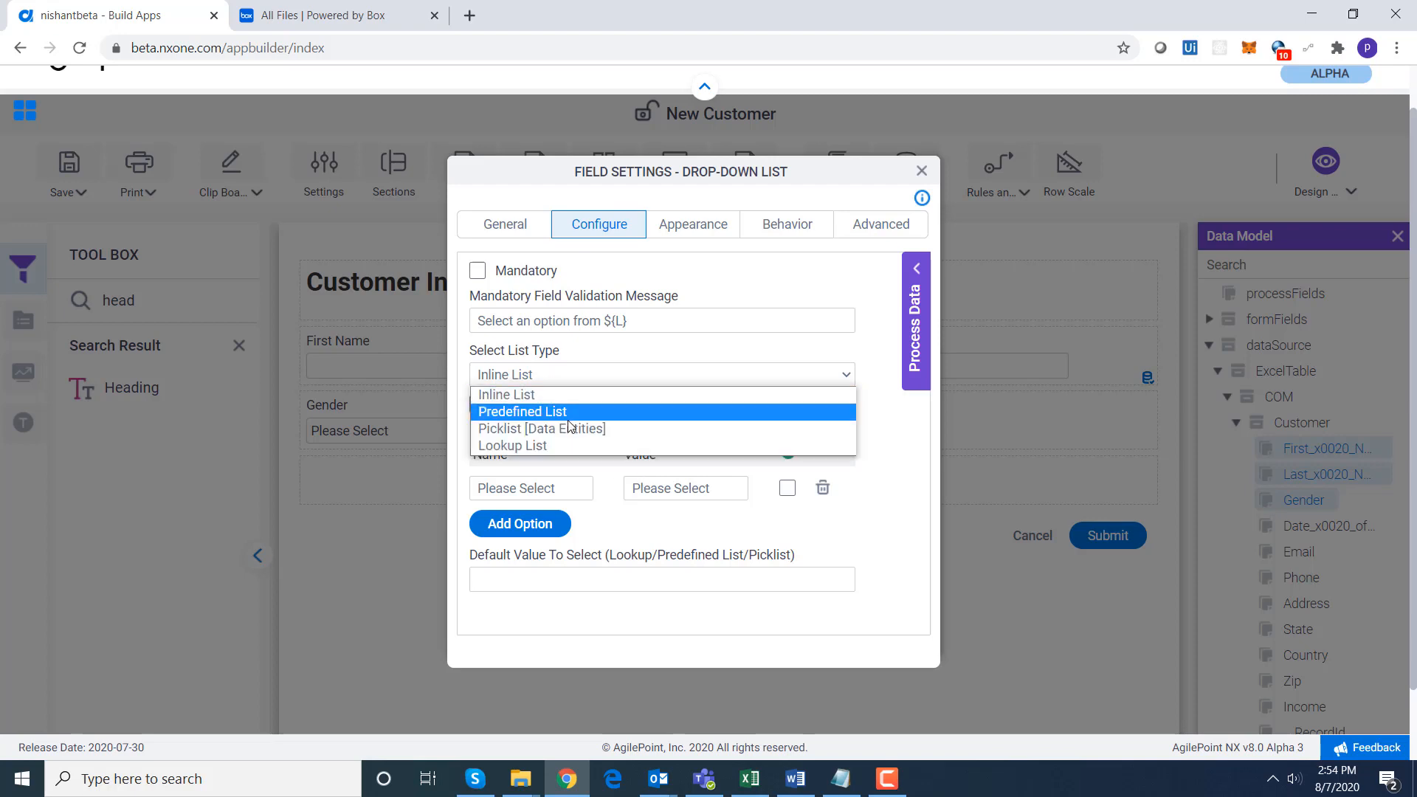
{"action": "left_click", "coordinate": [577, 428]}
{"action": "left_click", "coordinate": [599, 455]}
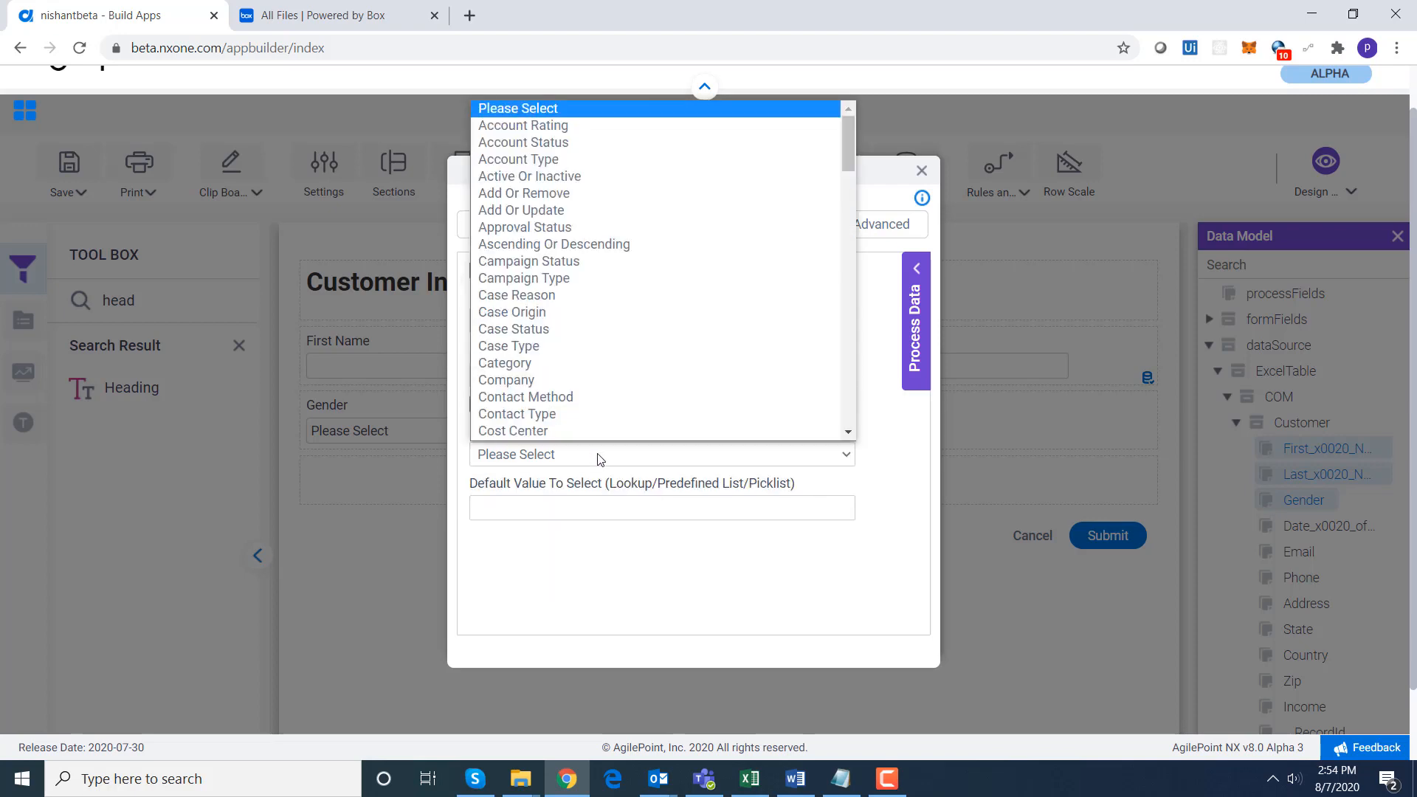
{"action": "key", "text": "g"}
{"action": "key", "text": "Return"}
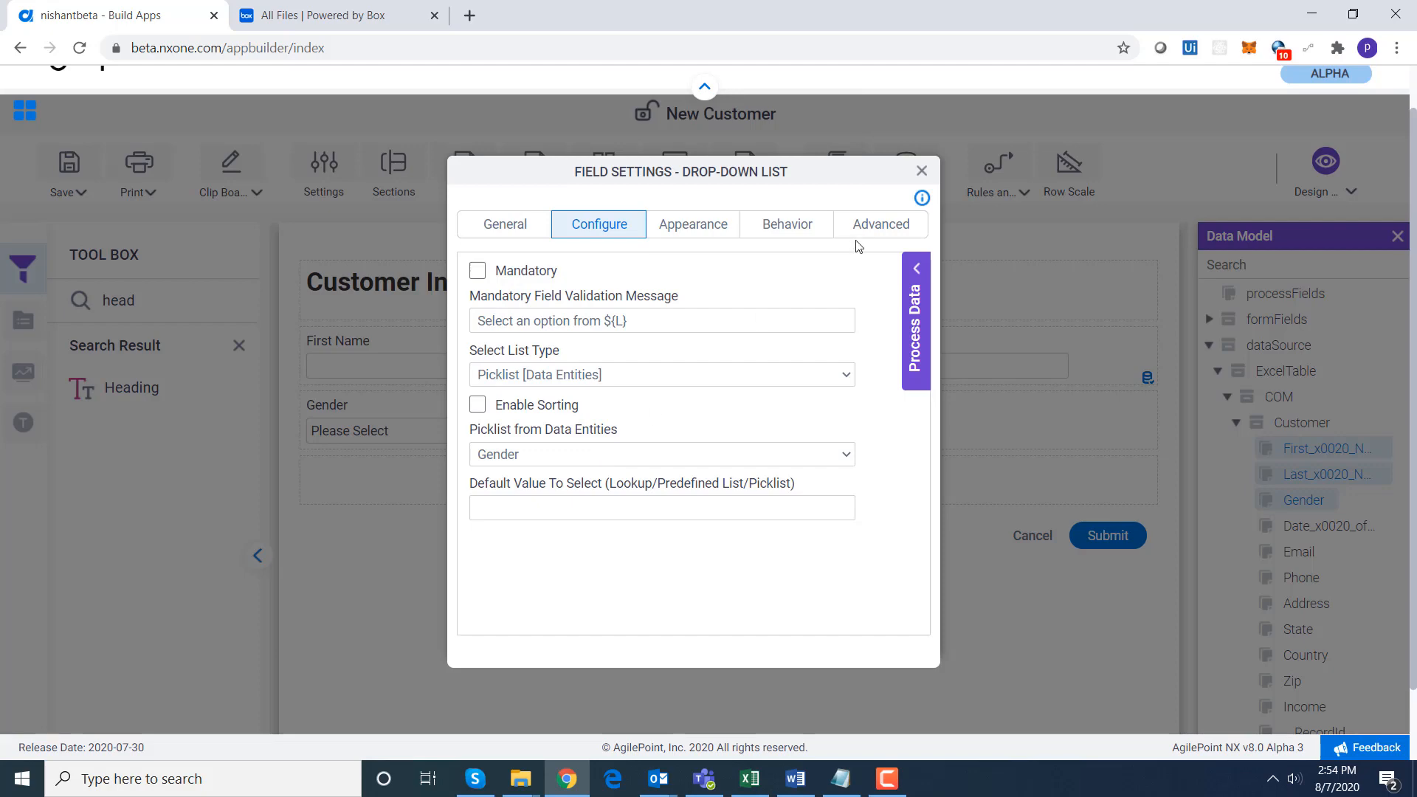
{"action": "left_click", "coordinate": [917, 172]}
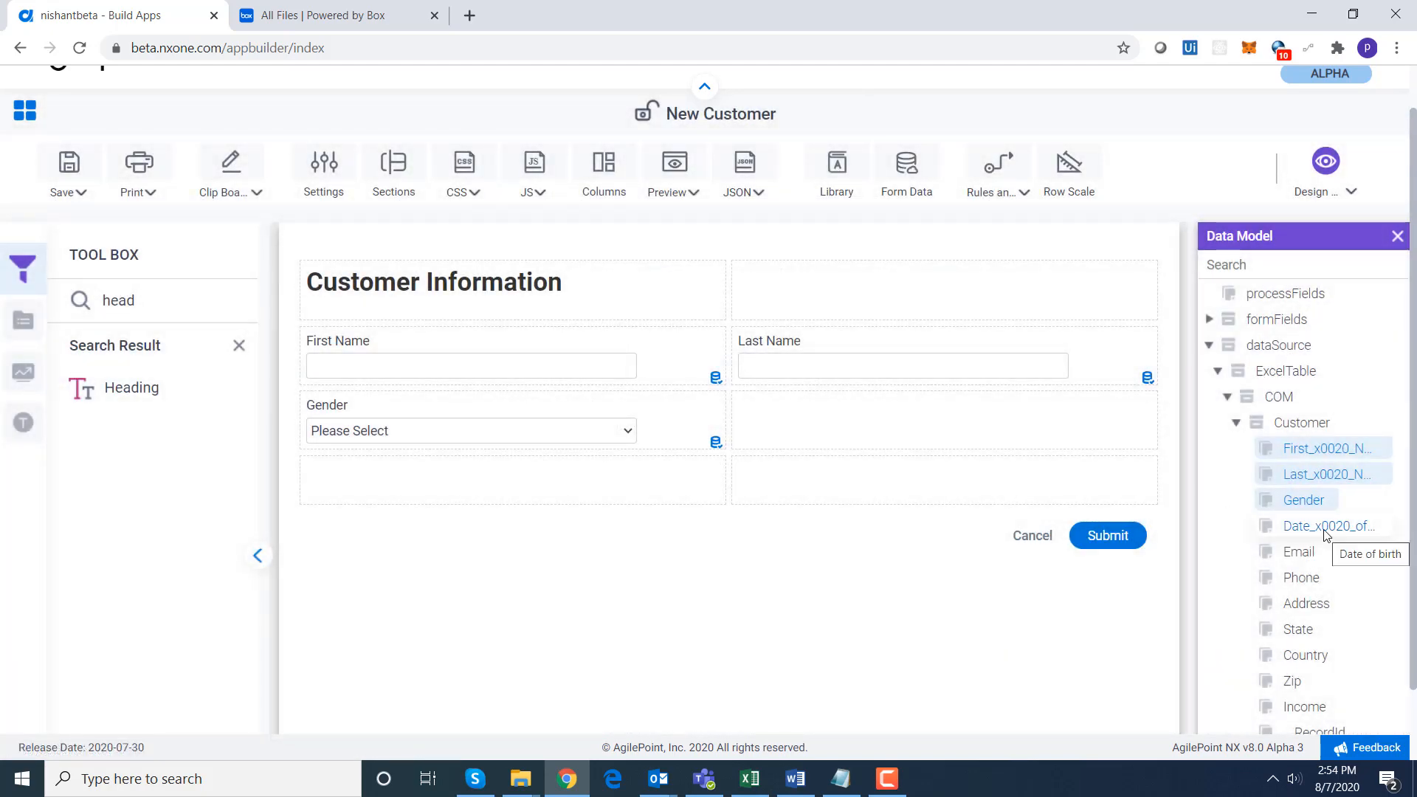
Add the Customer entity's Date of birth field next to Gender as a standard Date control.
{"action": "left_click_drag", "start_coordinate": [1324, 533], "coordinate": [990, 437]}
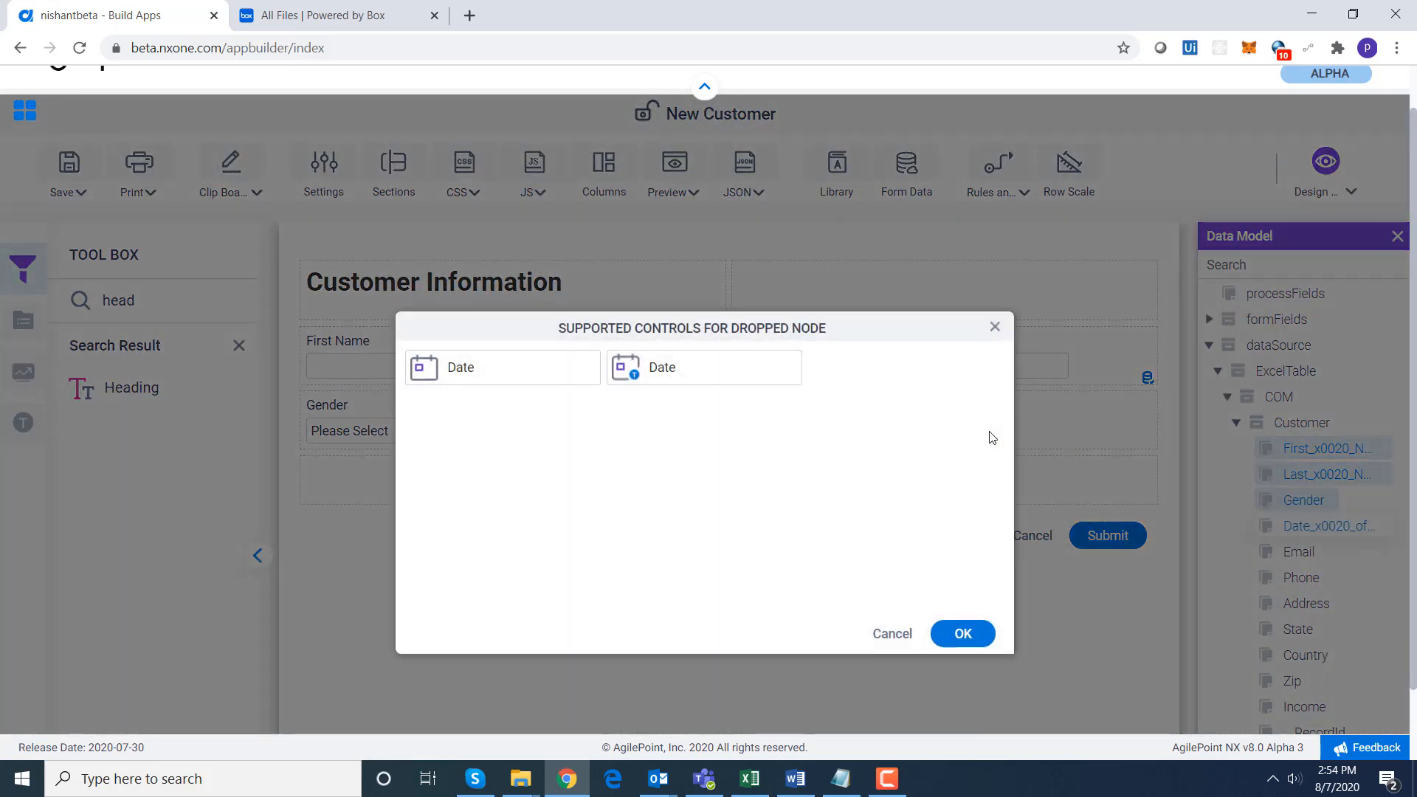
{"action": "left_click", "coordinate": [486, 367]}
{"action": "left_click", "coordinate": [963, 633]}
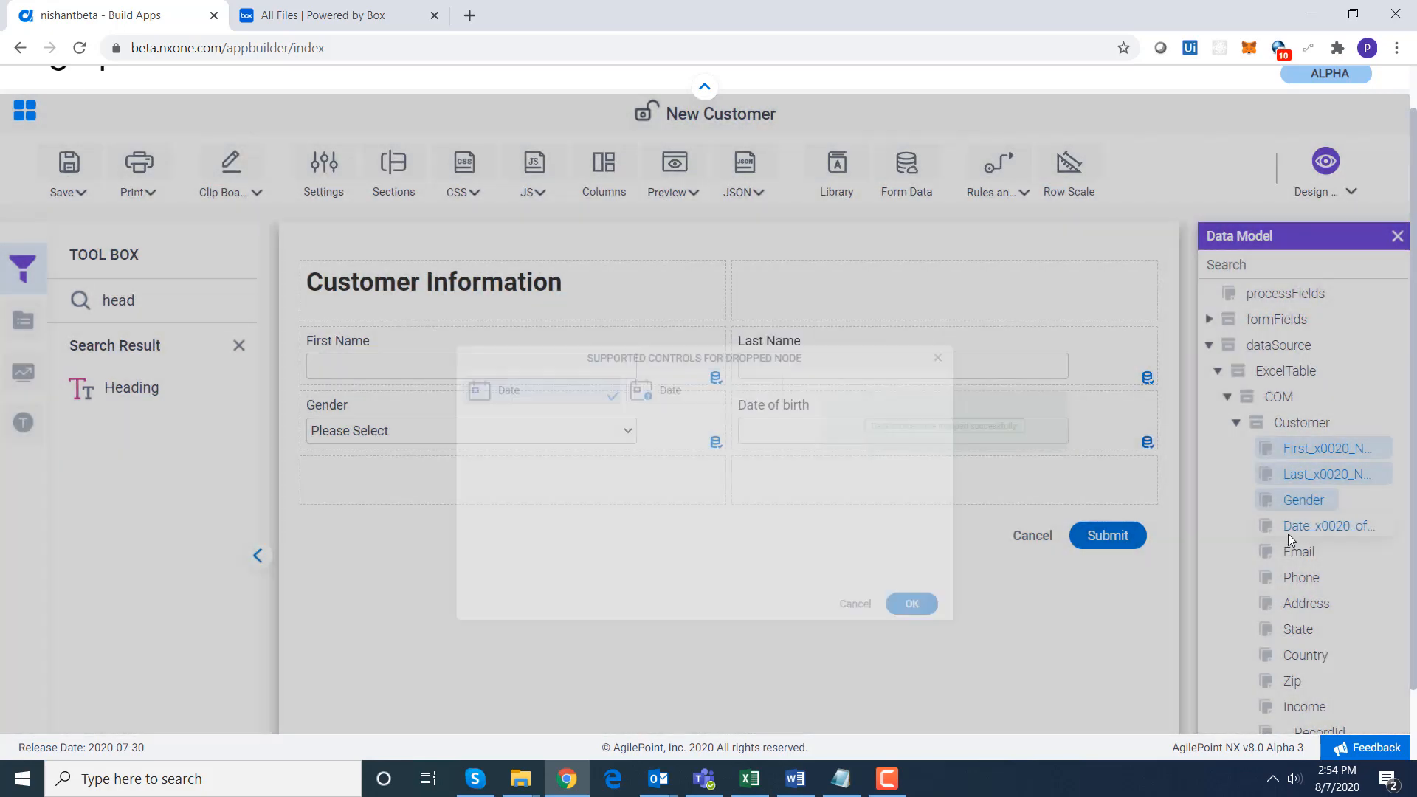
Add the Customer entity's Email and Phone fields side by side below Gender, using the Email and Phone controls.
{"action": "left_click_drag", "start_coordinate": [1304, 552], "coordinate": [585, 493]}
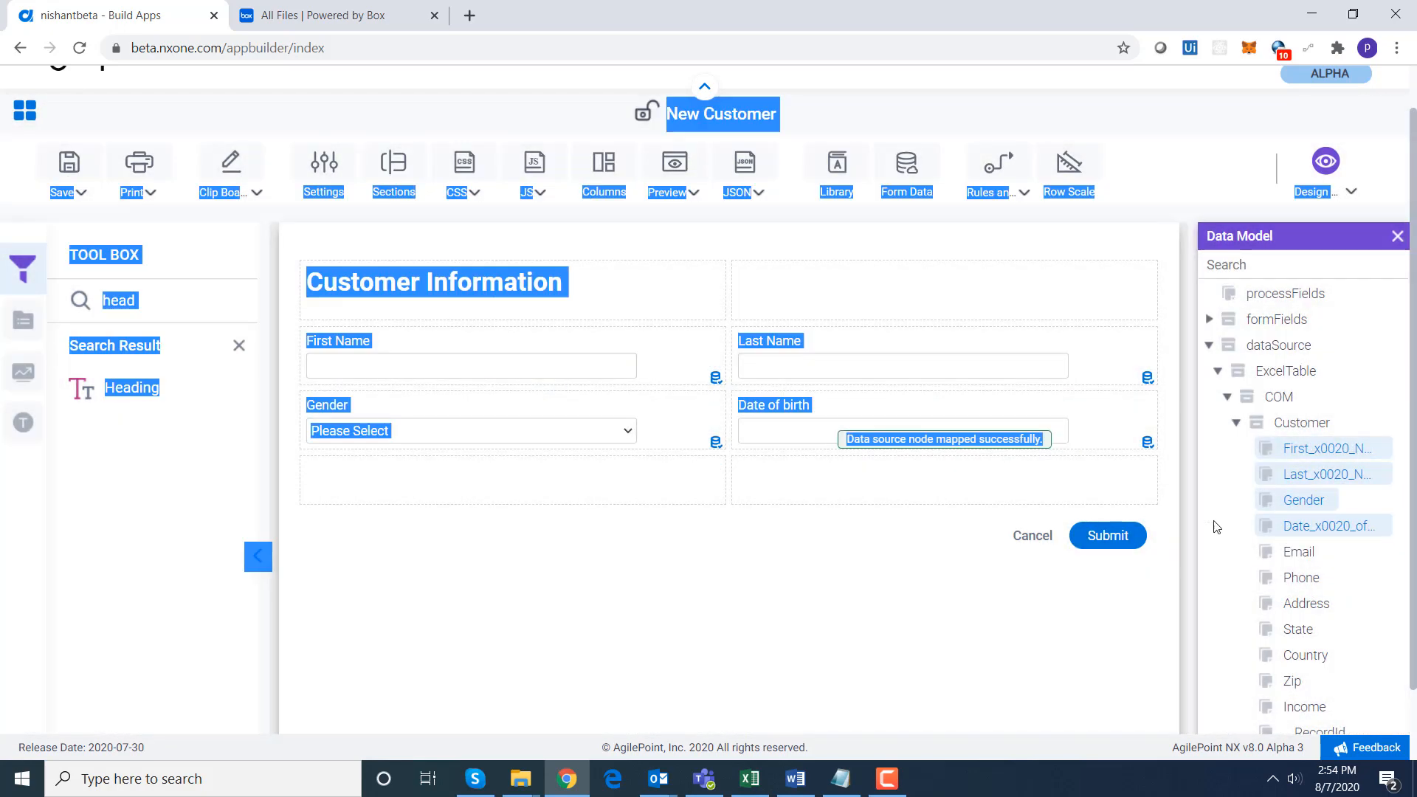
{"action": "left_click", "coordinate": [1093, 659]}
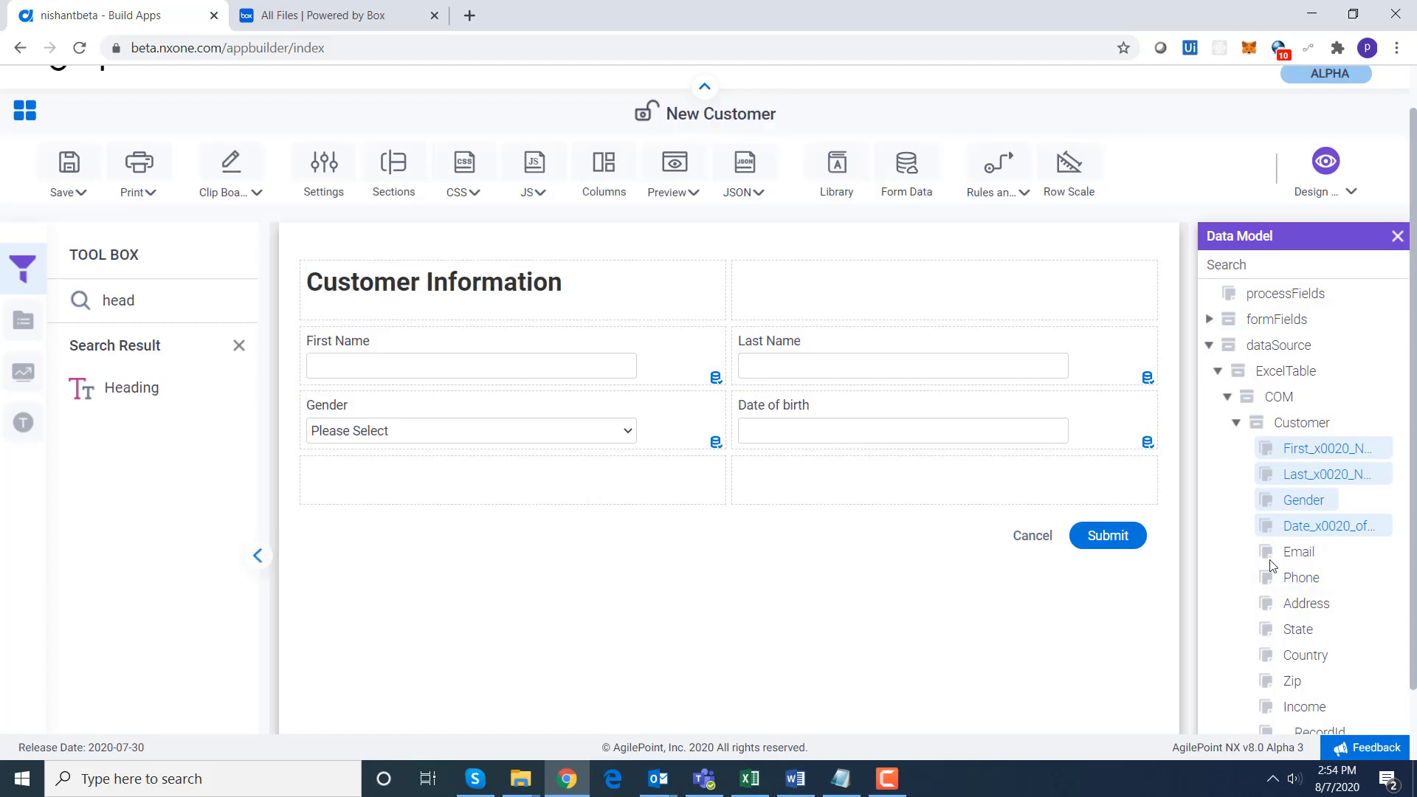
{"action": "left_click_drag", "start_coordinate": [1291, 551], "coordinate": [637, 472]}
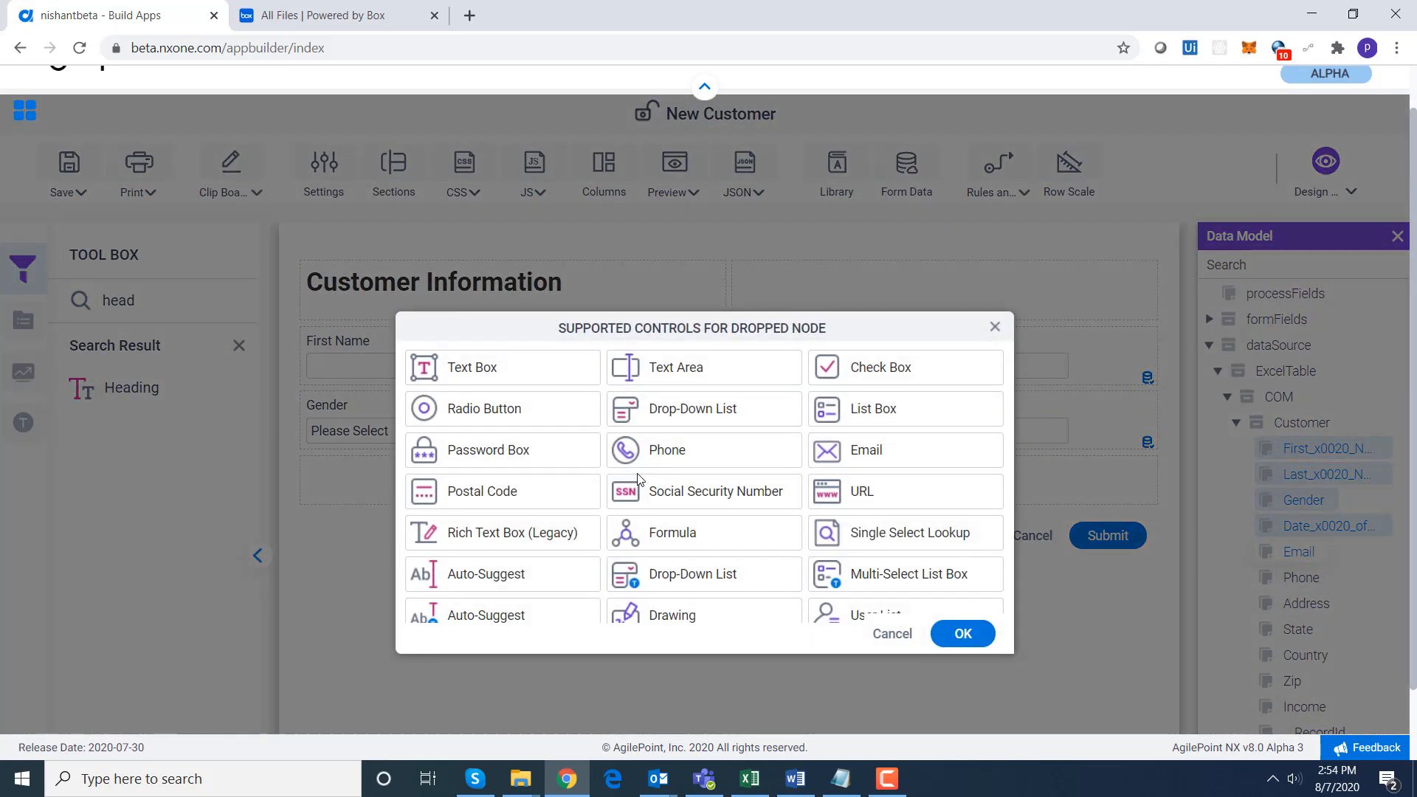
{"action": "left_click", "coordinate": [863, 459]}
{"action": "left_click", "coordinate": [976, 646]}
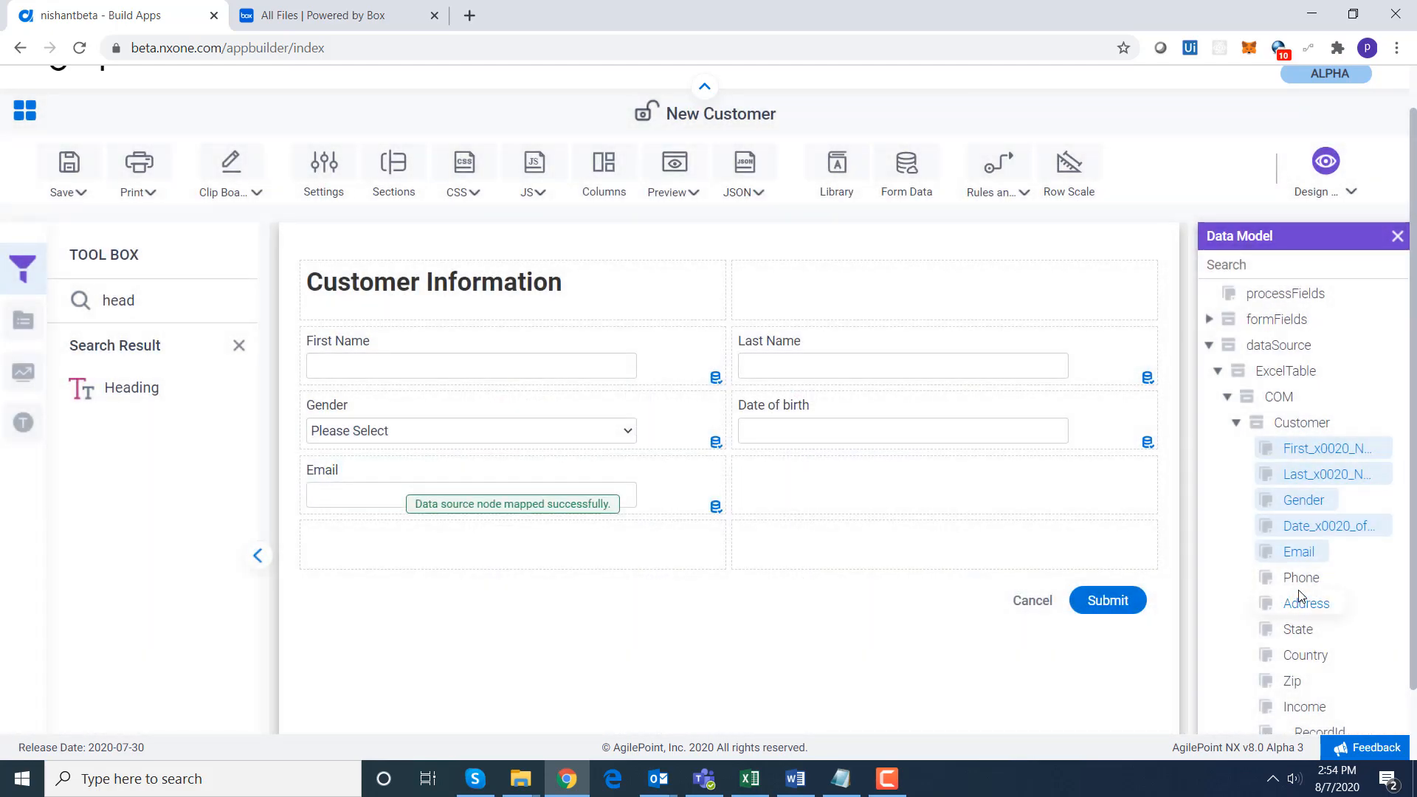
{"action": "left_click_drag", "start_coordinate": [1300, 577], "coordinate": [1001, 476]}
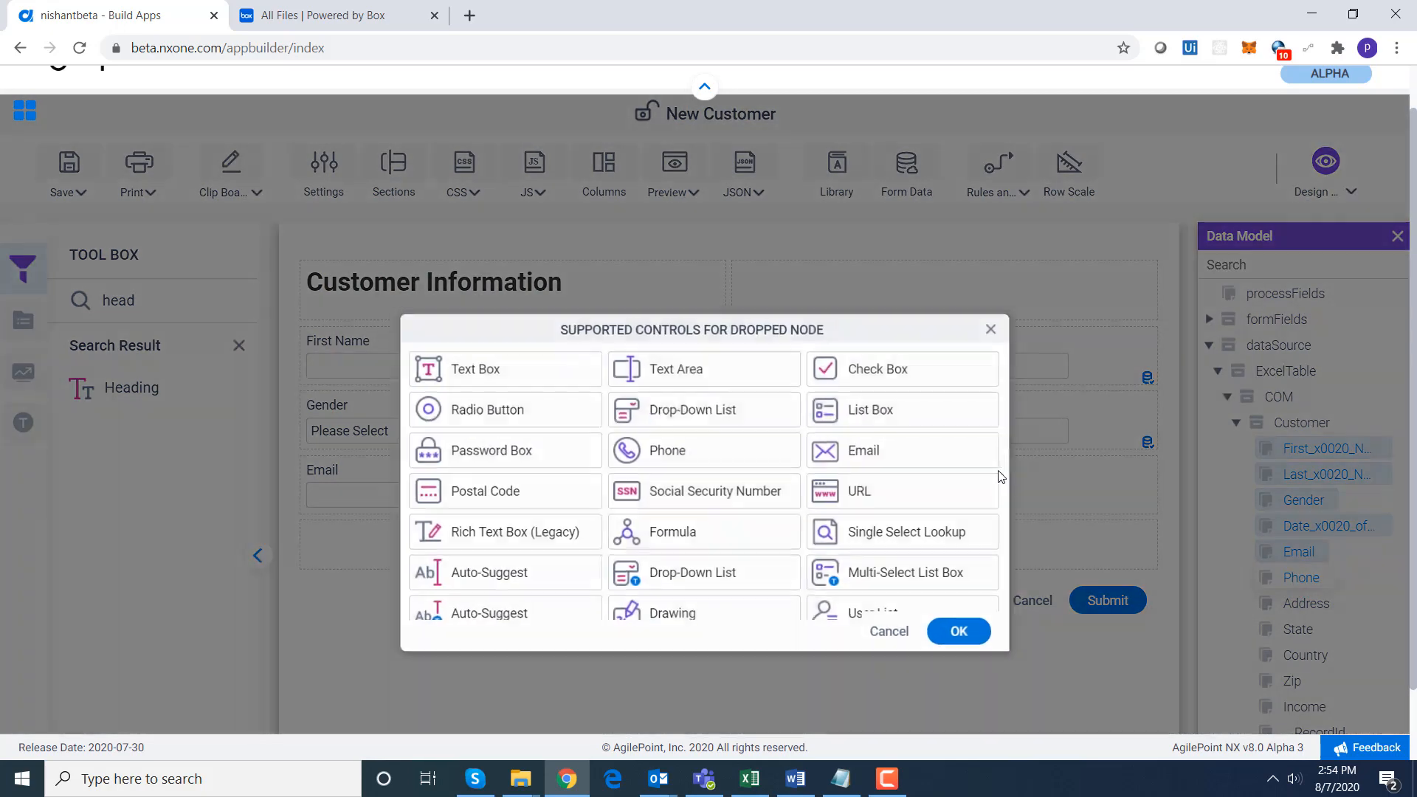
{"action": "left_click", "coordinate": [677, 463]}
{"action": "left_click", "coordinate": [963, 634]}
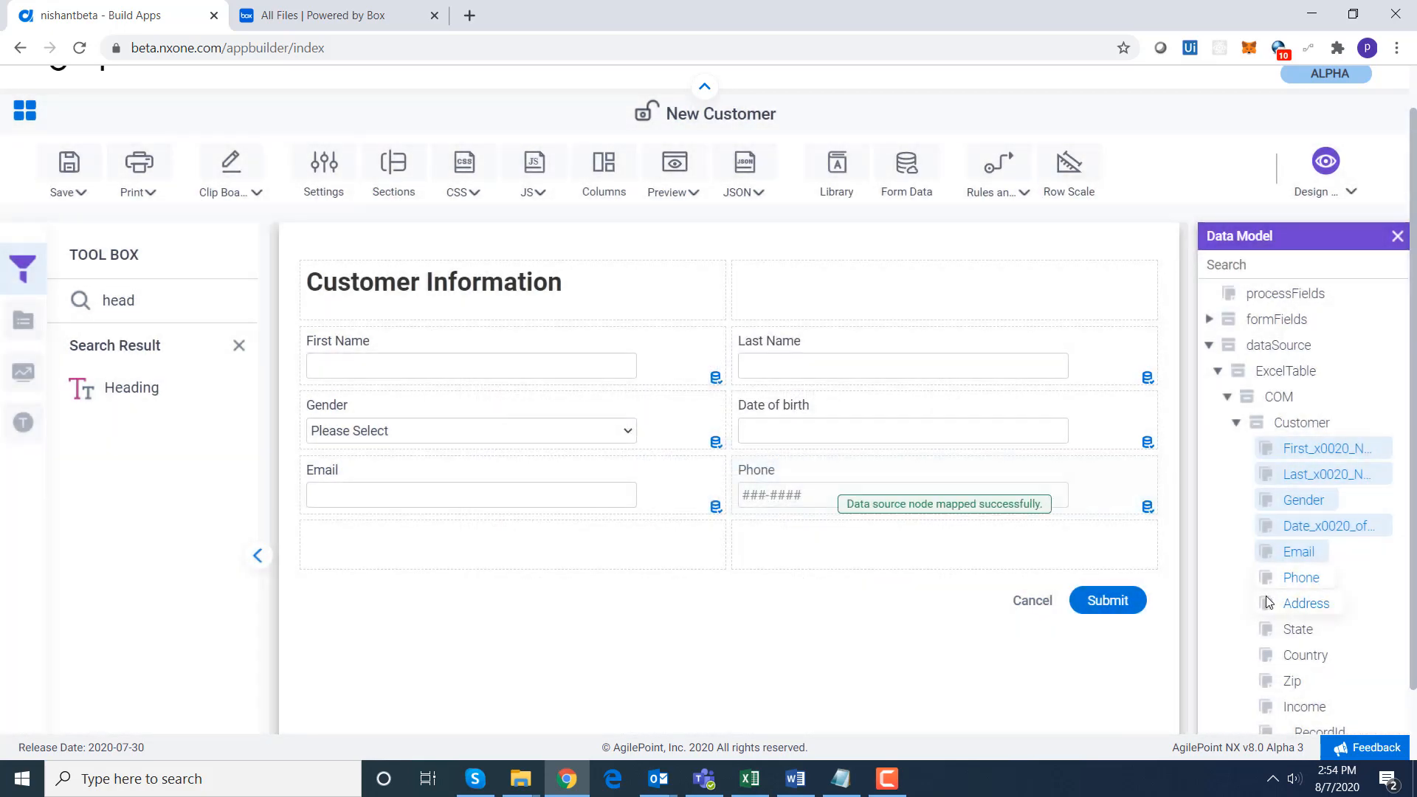
Add the Address field below Email as a Text Box, span it across both columns, and widen its input to align with Phone.
{"action": "left_click_drag", "start_coordinate": [1299, 604], "coordinate": [676, 557]}
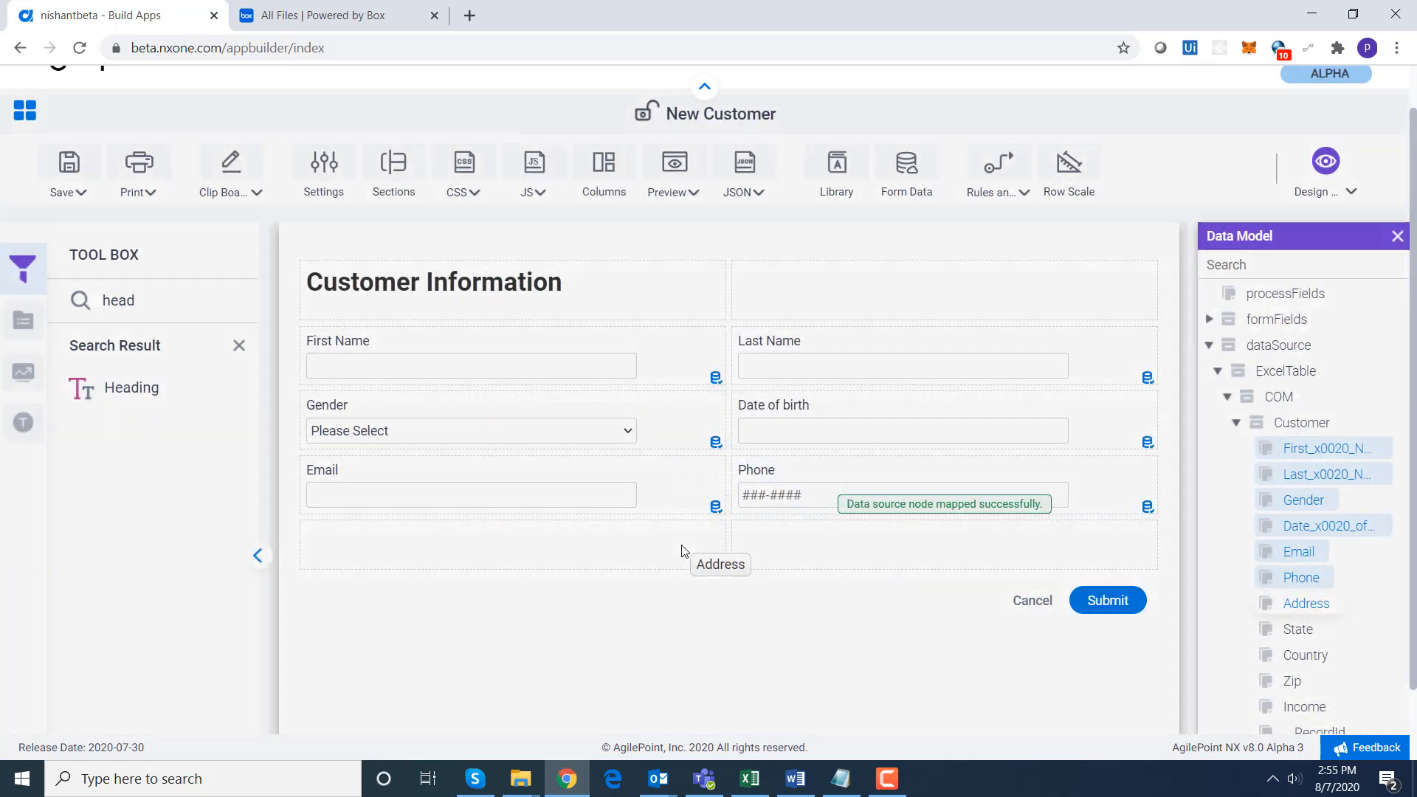
{"action": "left_click", "coordinate": [513, 380]}
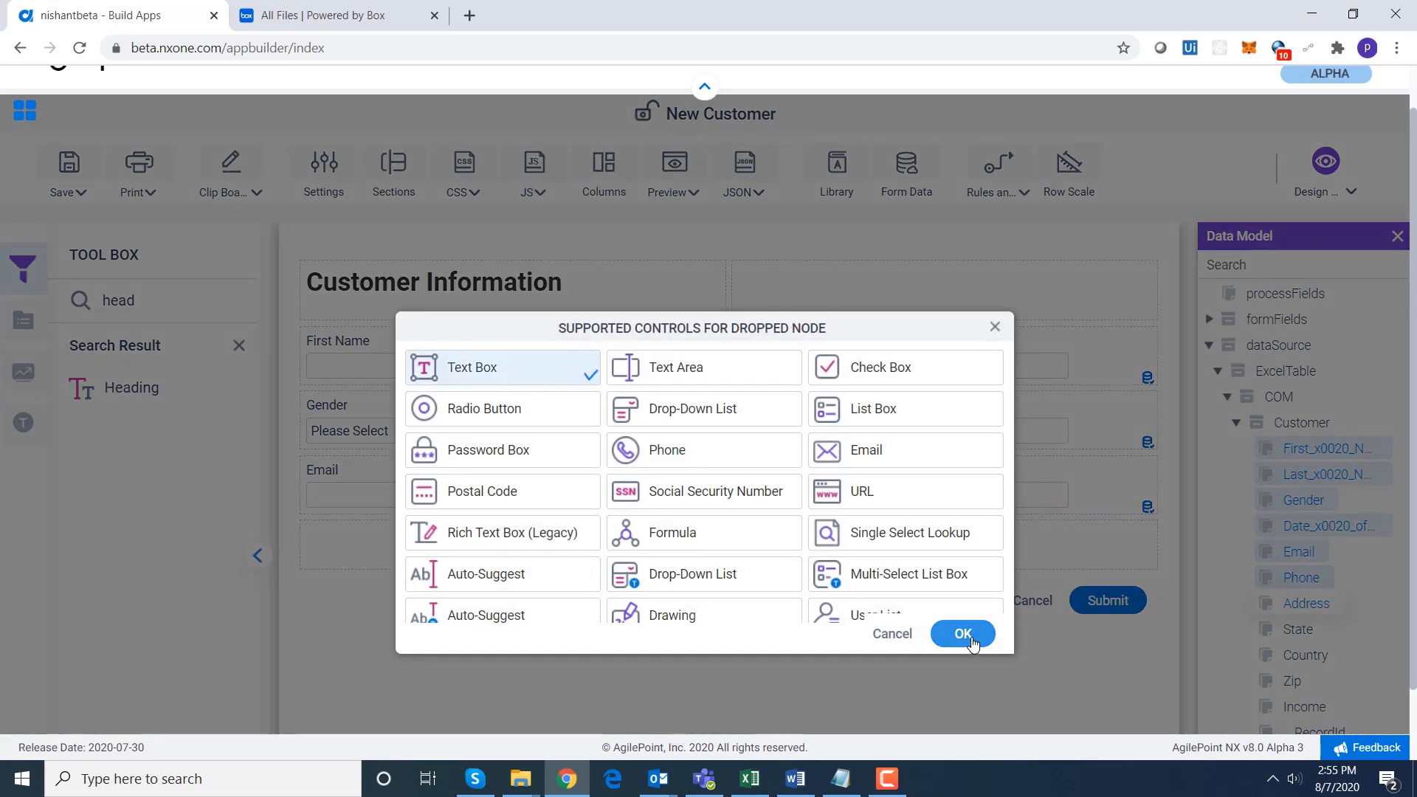
{"action": "left_click", "coordinate": [962, 633]}
{"action": "left_click_drag", "start_coordinate": [726, 544], "coordinate": [1201, 546]}
{"action": "left_click", "coordinate": [1024, 533]}
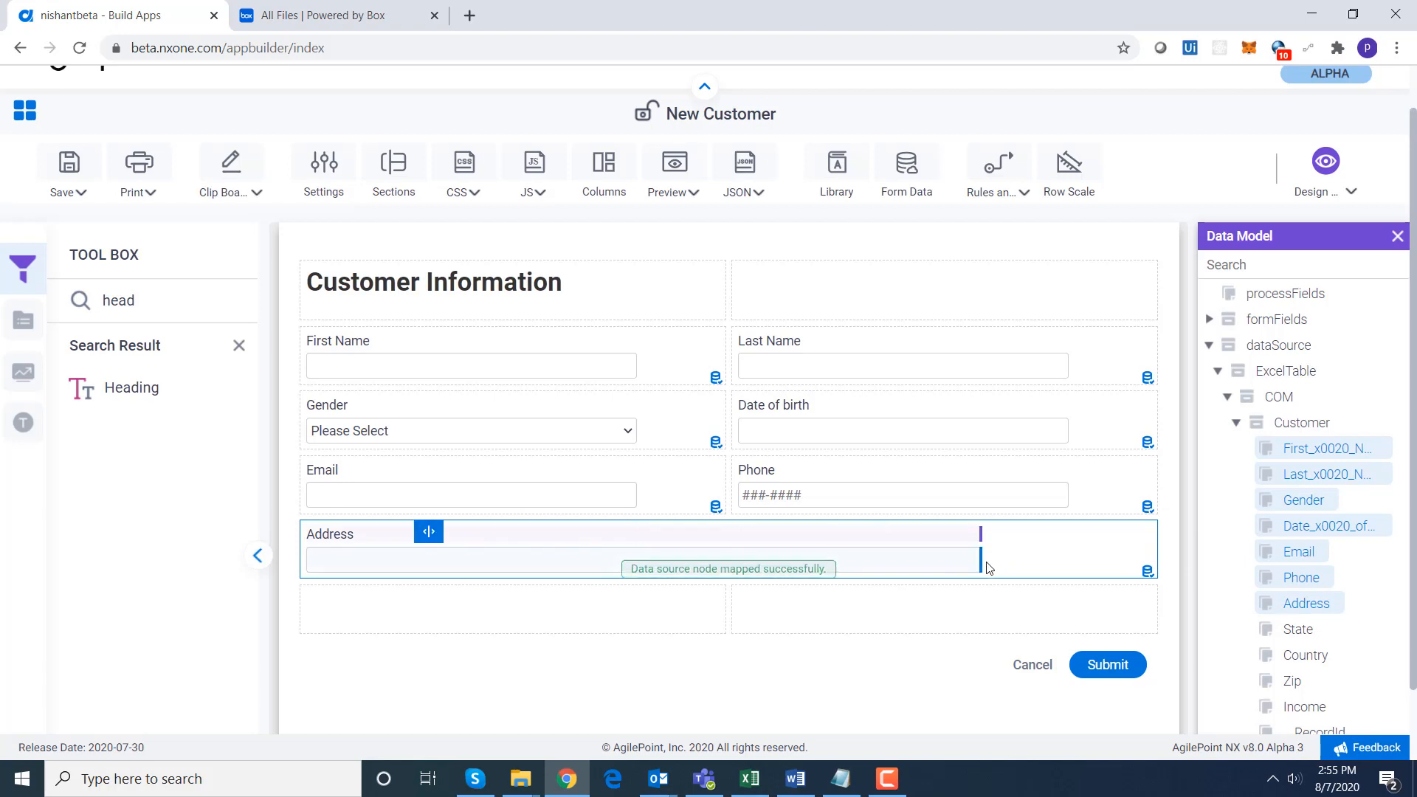
{"action": "left_click_drag", "start_coordinate": [981, 563], "coordinate": [1071, 563]}
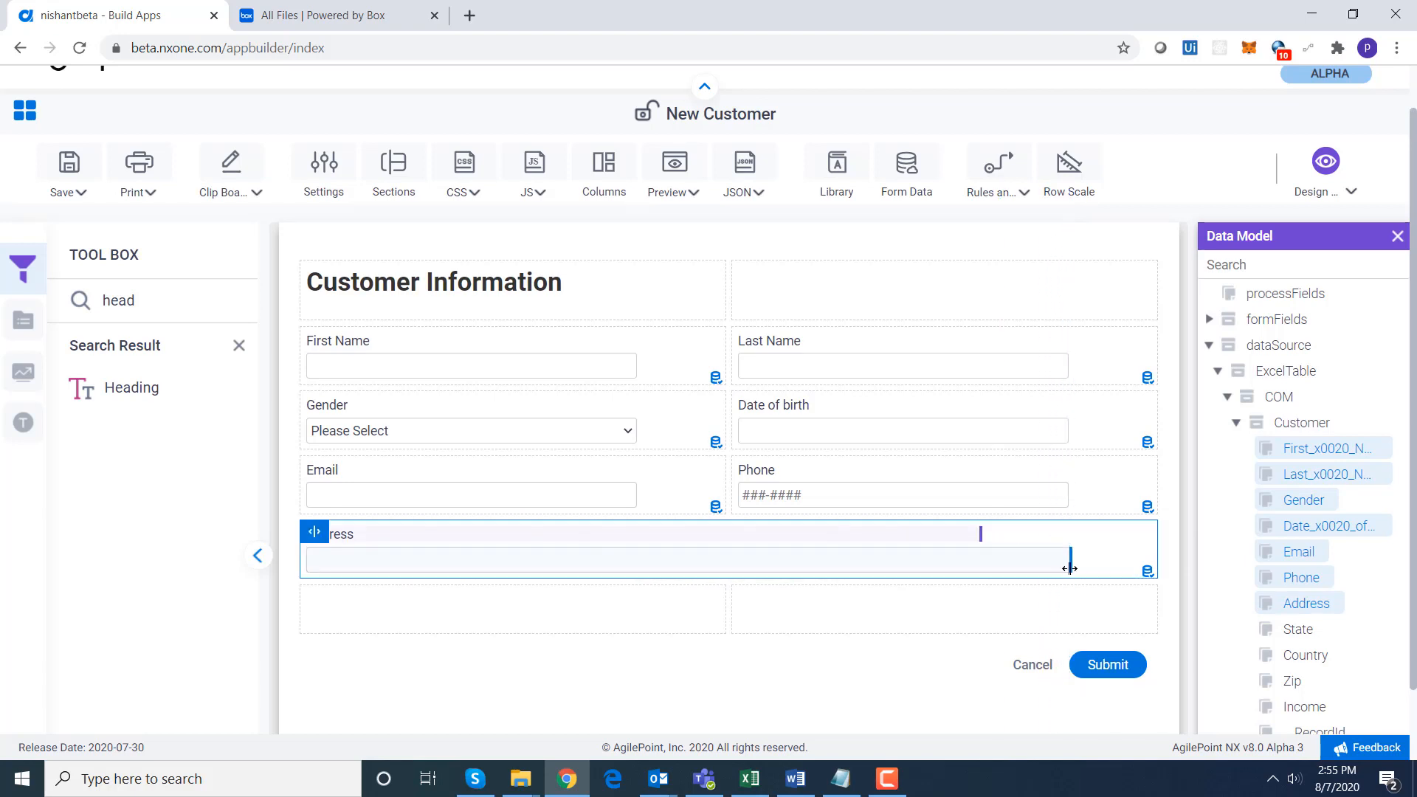
Add the Customer entity's State field below Address as a Drop-Down List using the USA States picklist from Picklist [Data Entities].
{"action": "left_click_drag", "start_coordinate": [1301, 631], "coordinate": [663, 611]}
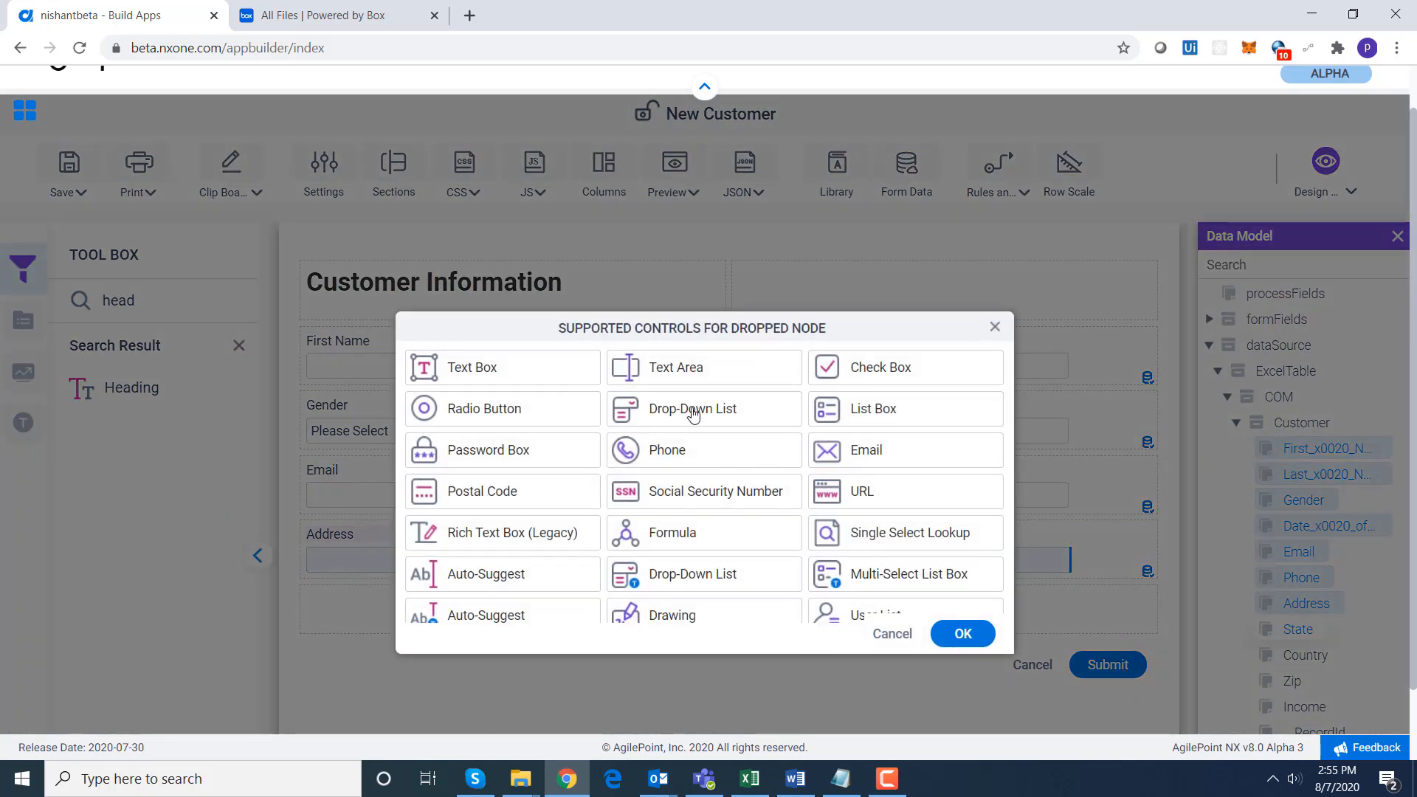
{"action": "left_click", "coordinate": [692, 412]}
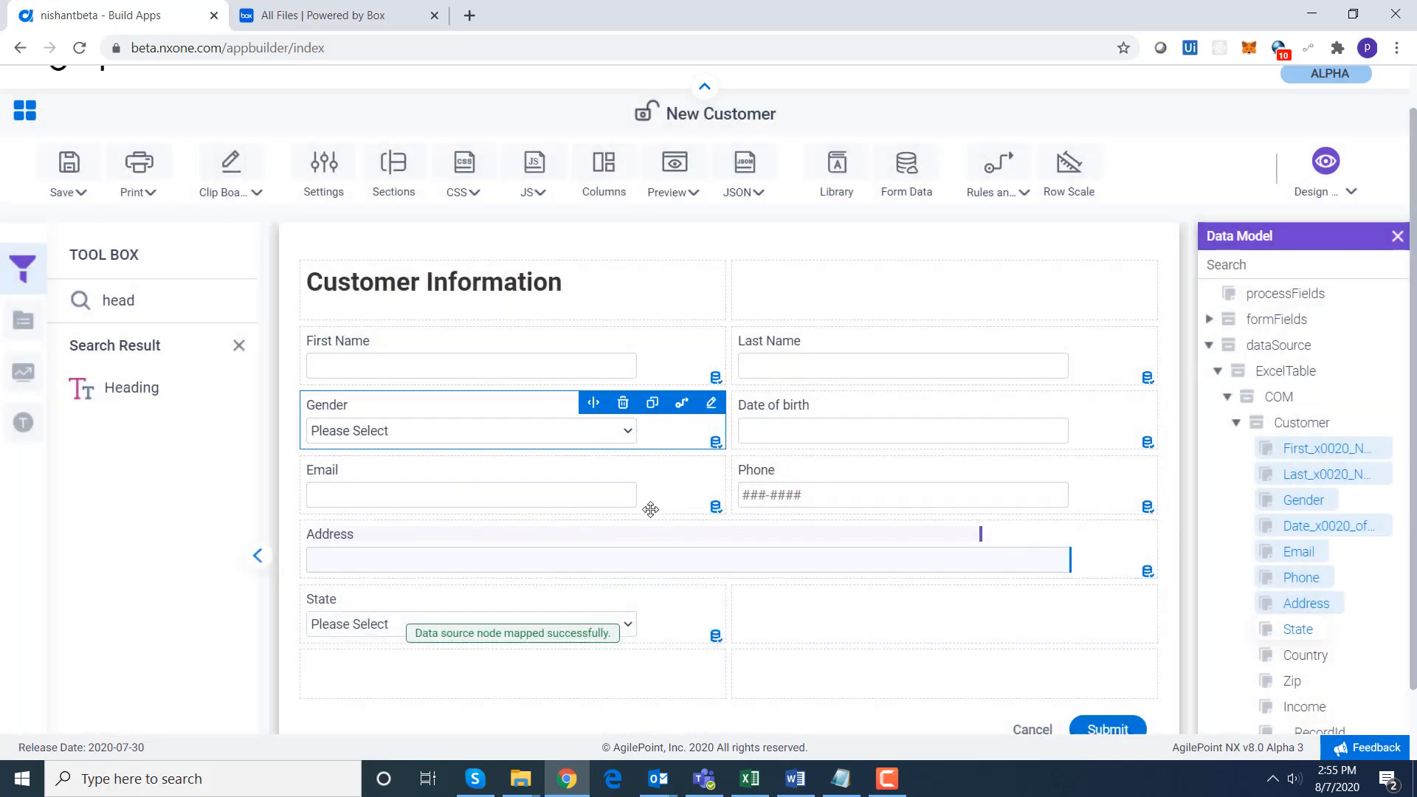
{"action": "left_click", "coordinate": [712, 603]}
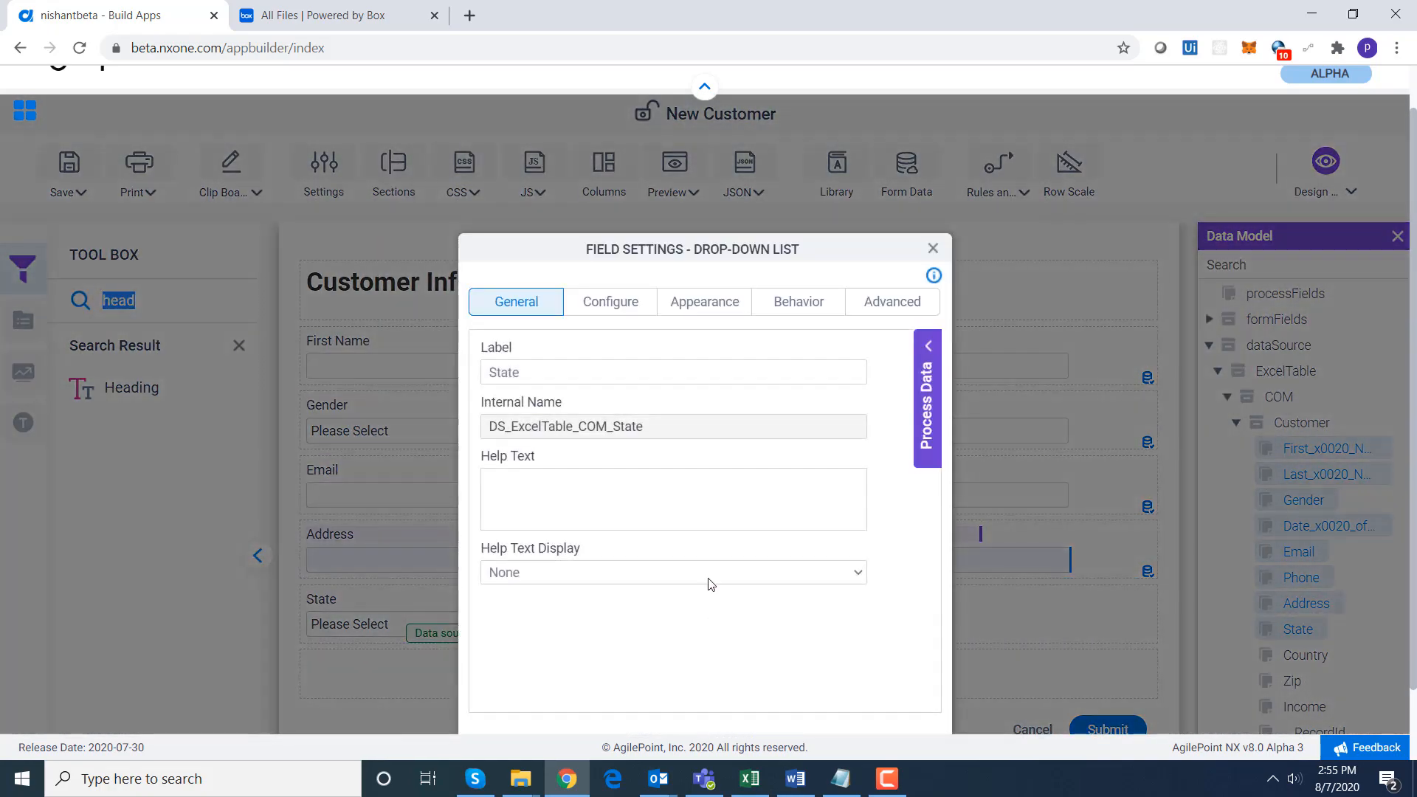
{"action": "left_click", "coordinate": [620, 302]}
{"action": "left_click", "coordinate": [669, 452]}
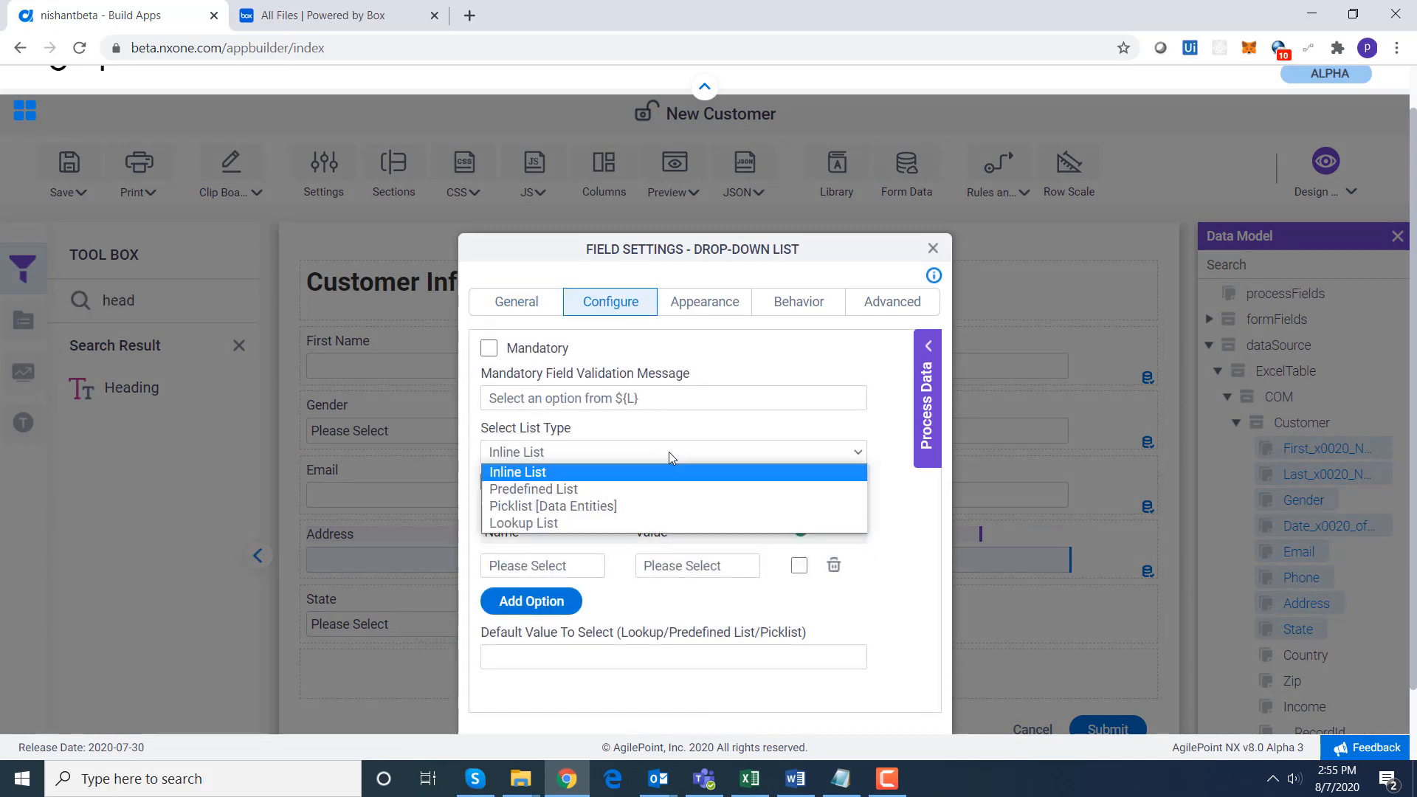
{"action": "left_click", "coordinate": [657, 505]}
{"action": "left_click", "coordinate": [674, 532]}
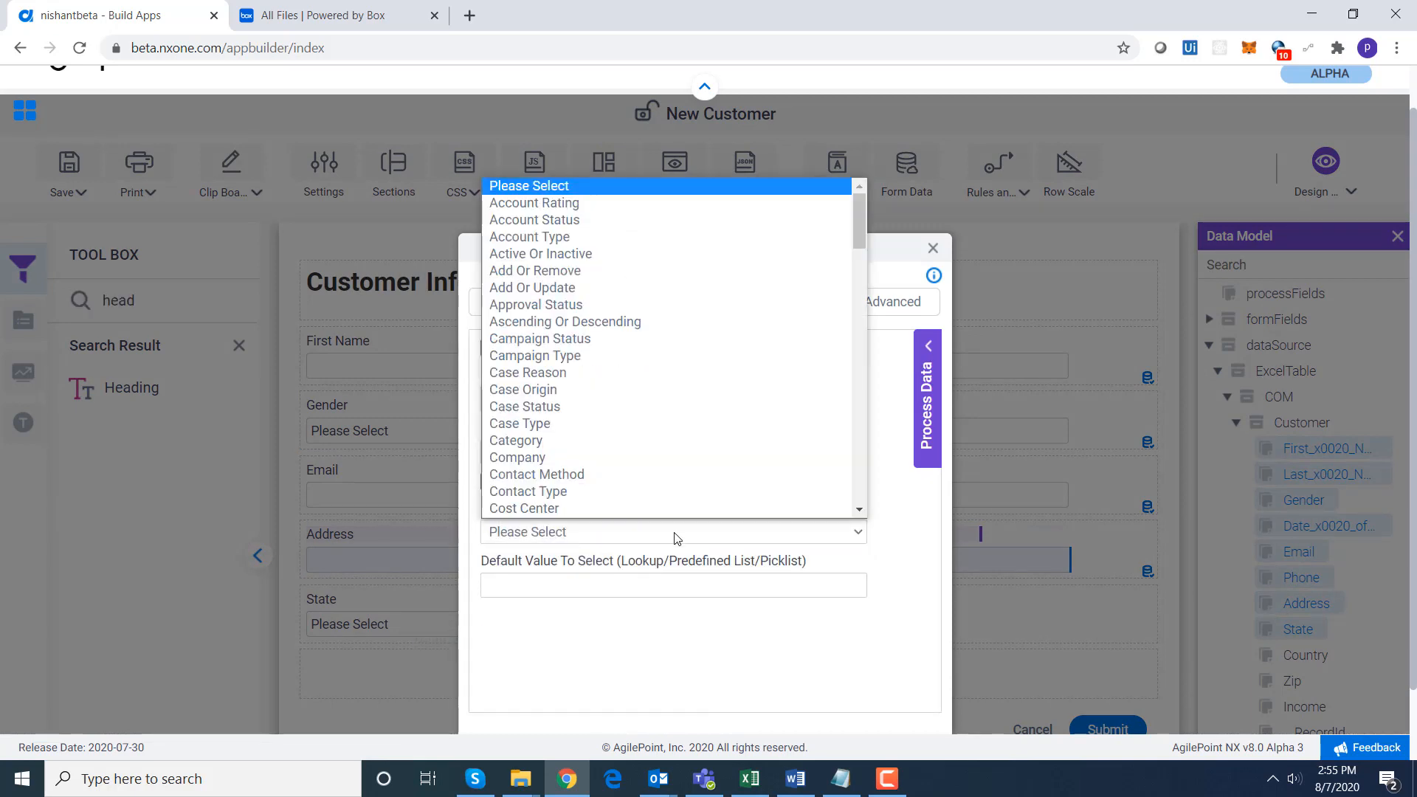
{"action": "key", "text": "u"}
{"action": "key", "text": "u"}
{"action": "key", "text": "u"}
{"action": "key", "text": "Up"}
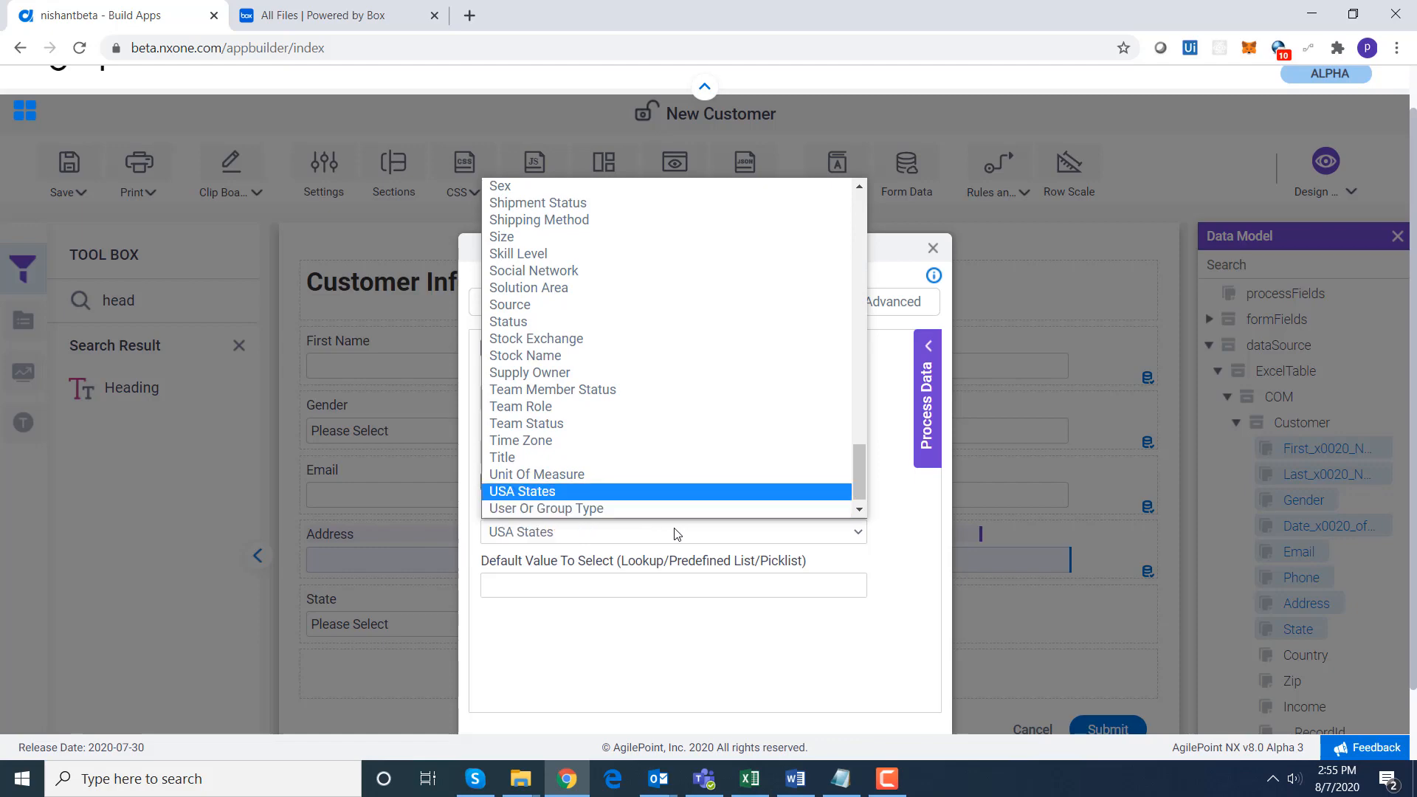
{"action": "key", "text": "Return"}
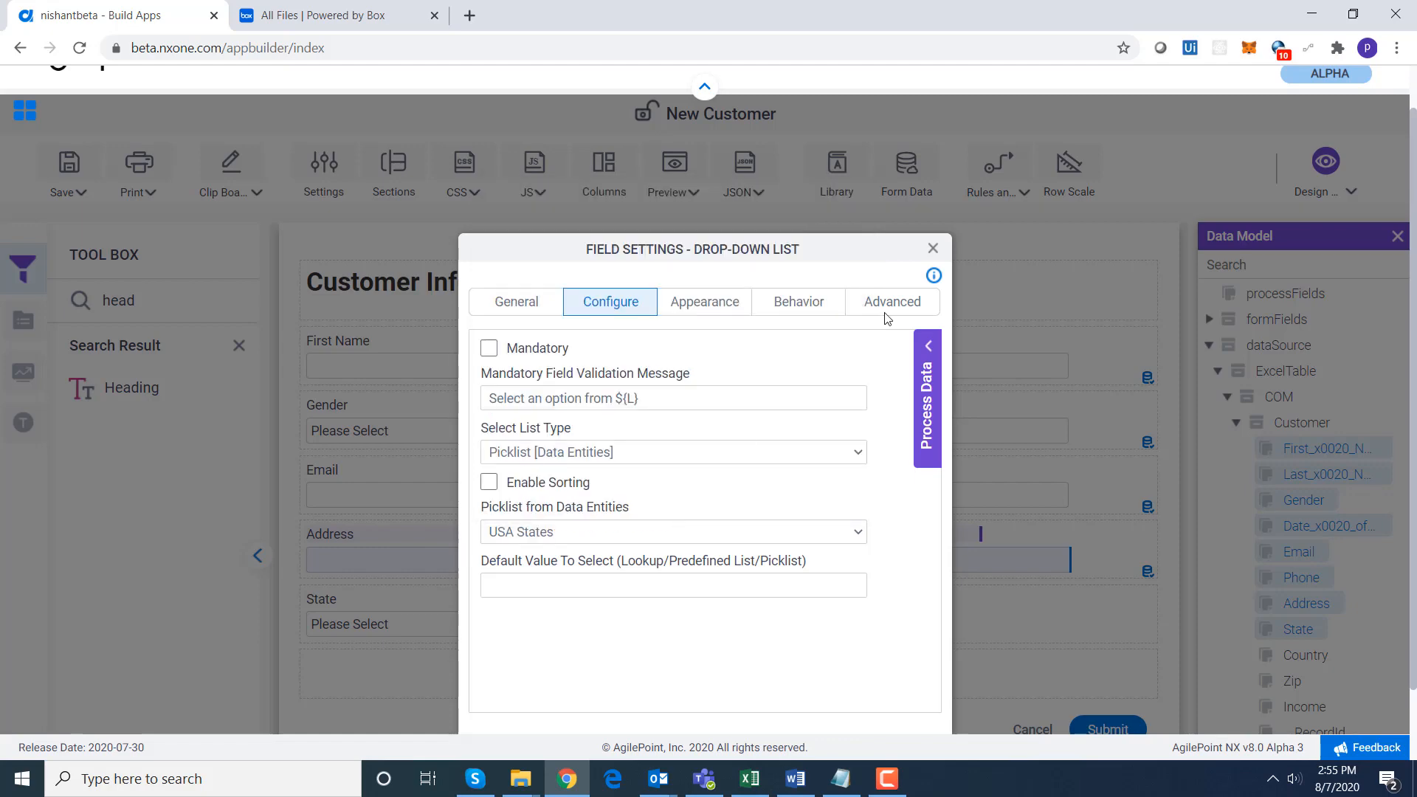
{"action": "left_click", "coordinate": [933, 248]}
Add the Customer entity's Country field next to State as a Drop-Down List.
{"action": "left_click_drag", "start_coordinate": [1317, 659], "coordinate": [1007, 622]}
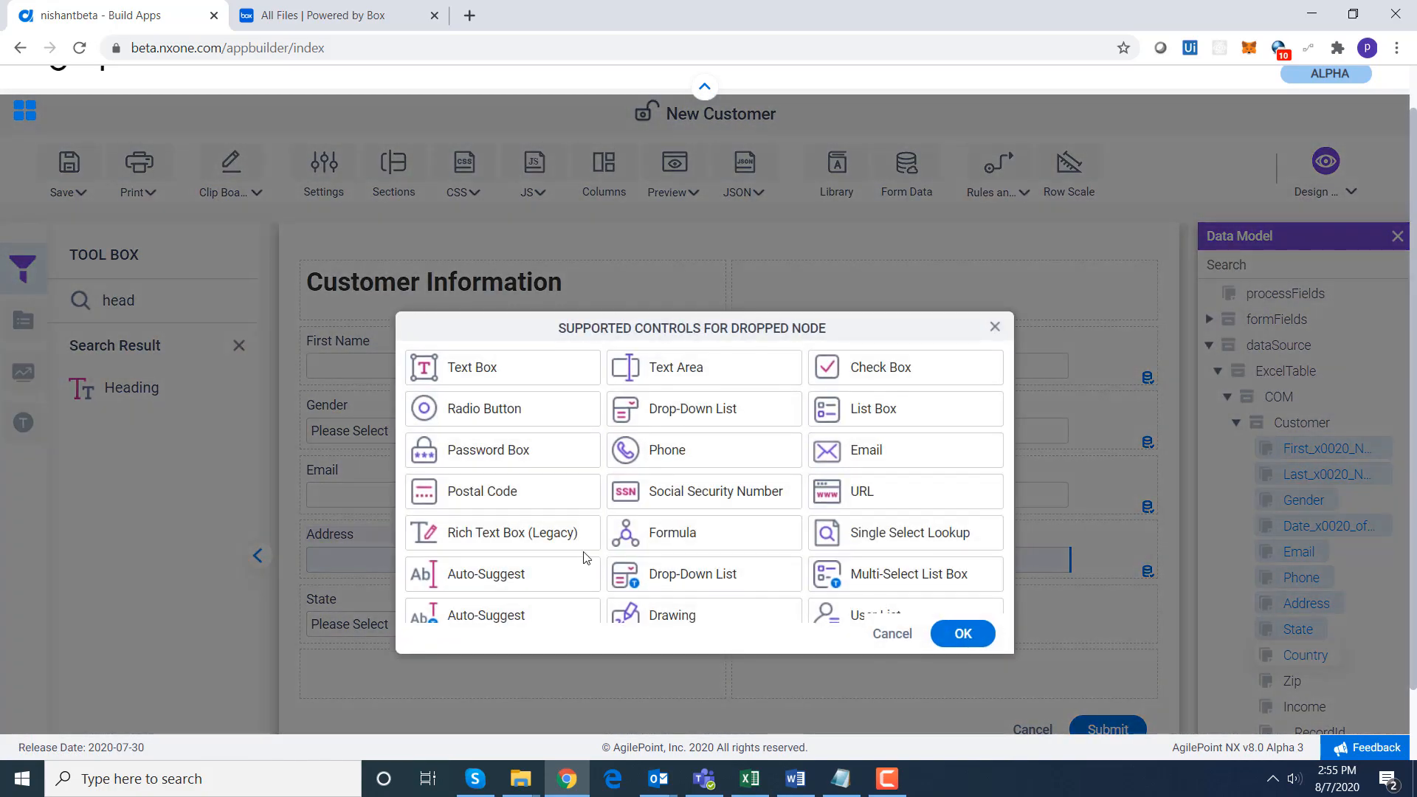
{"action": "left_click", "coordinate": [680, 418]}
{"action": "left_click", "coordinate": [973, 631]}
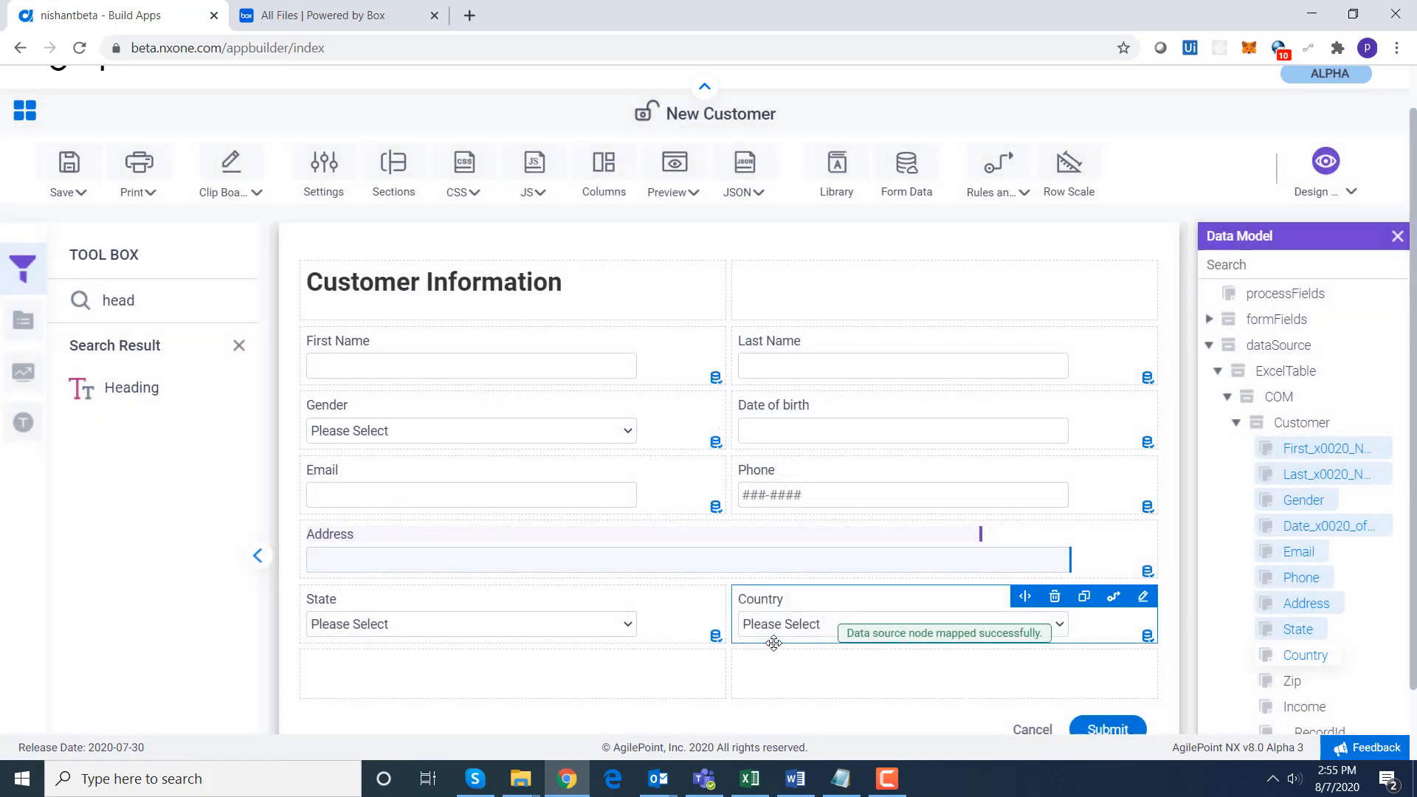
Configure the Country drop-down's inline list with the options USA and Other, giving each a value identical to its name.
{"action": "left_click", "coordinate": [1140, 598]}
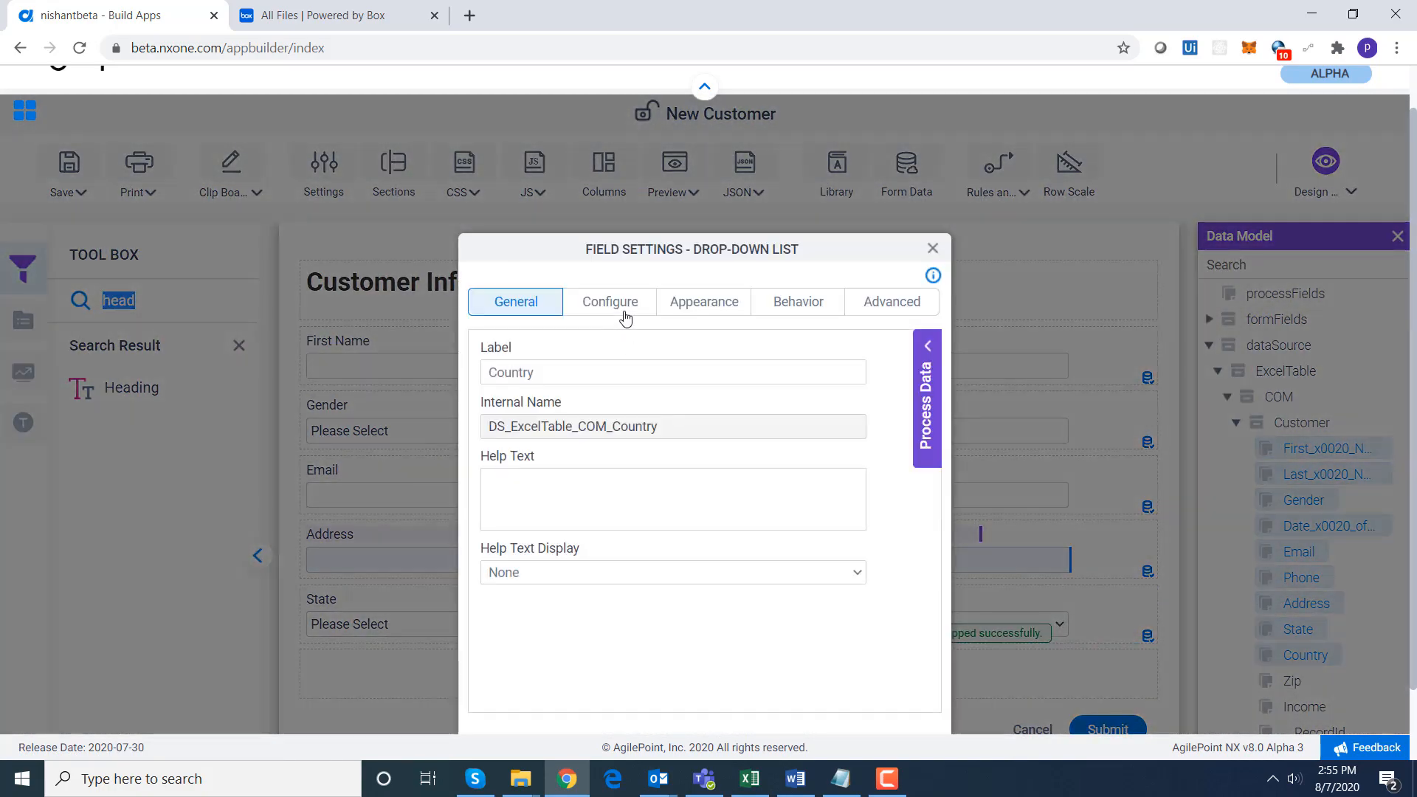
{"action": "left_click", "coordinate": [610, 302]}
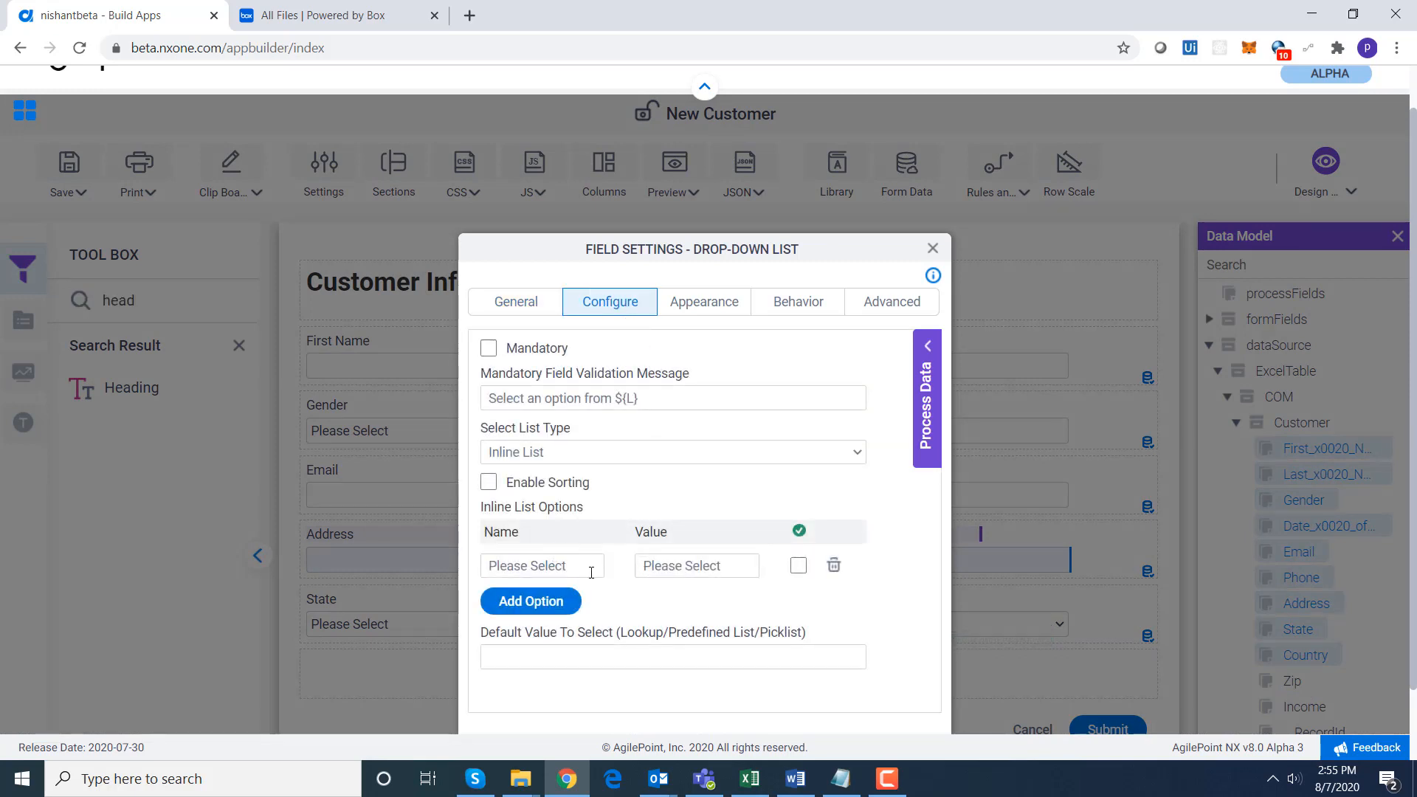
{"action": "left_click_drag", "start_coordinate": [590, 572], "coordinate": [361, 565]}
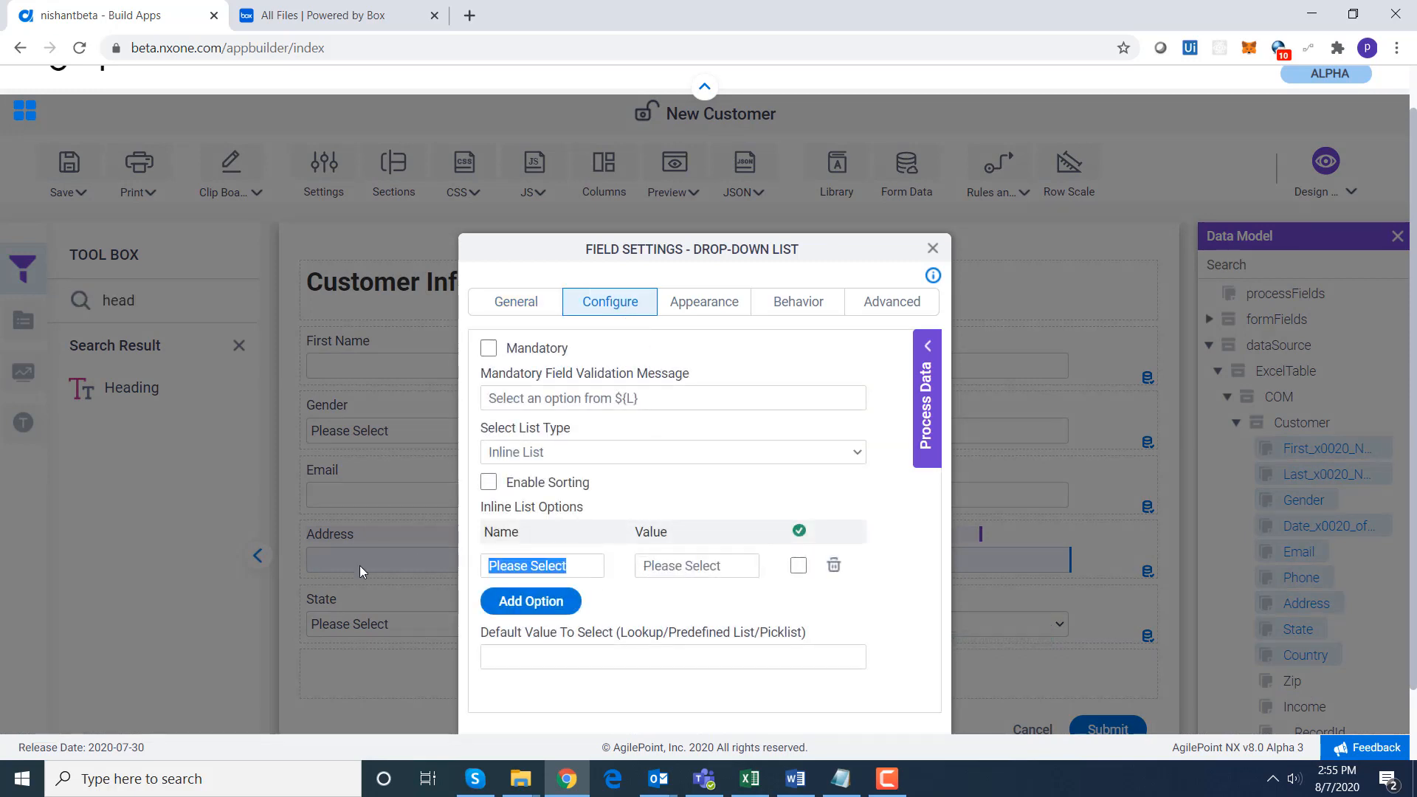
{"action": "type", "text": "USA"}
{"action": "key", "text": "Tab"}
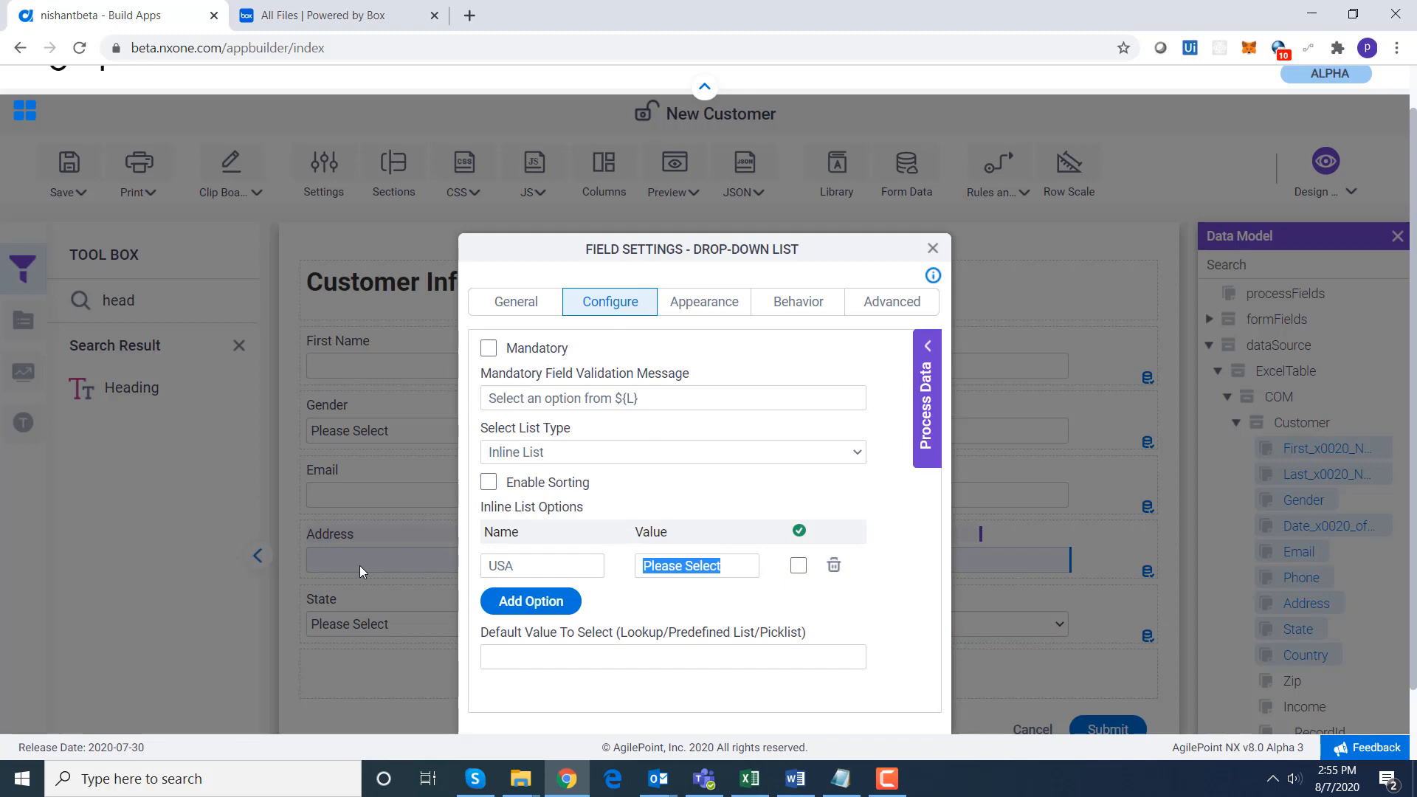
{"action": "type", "text": "USA"}
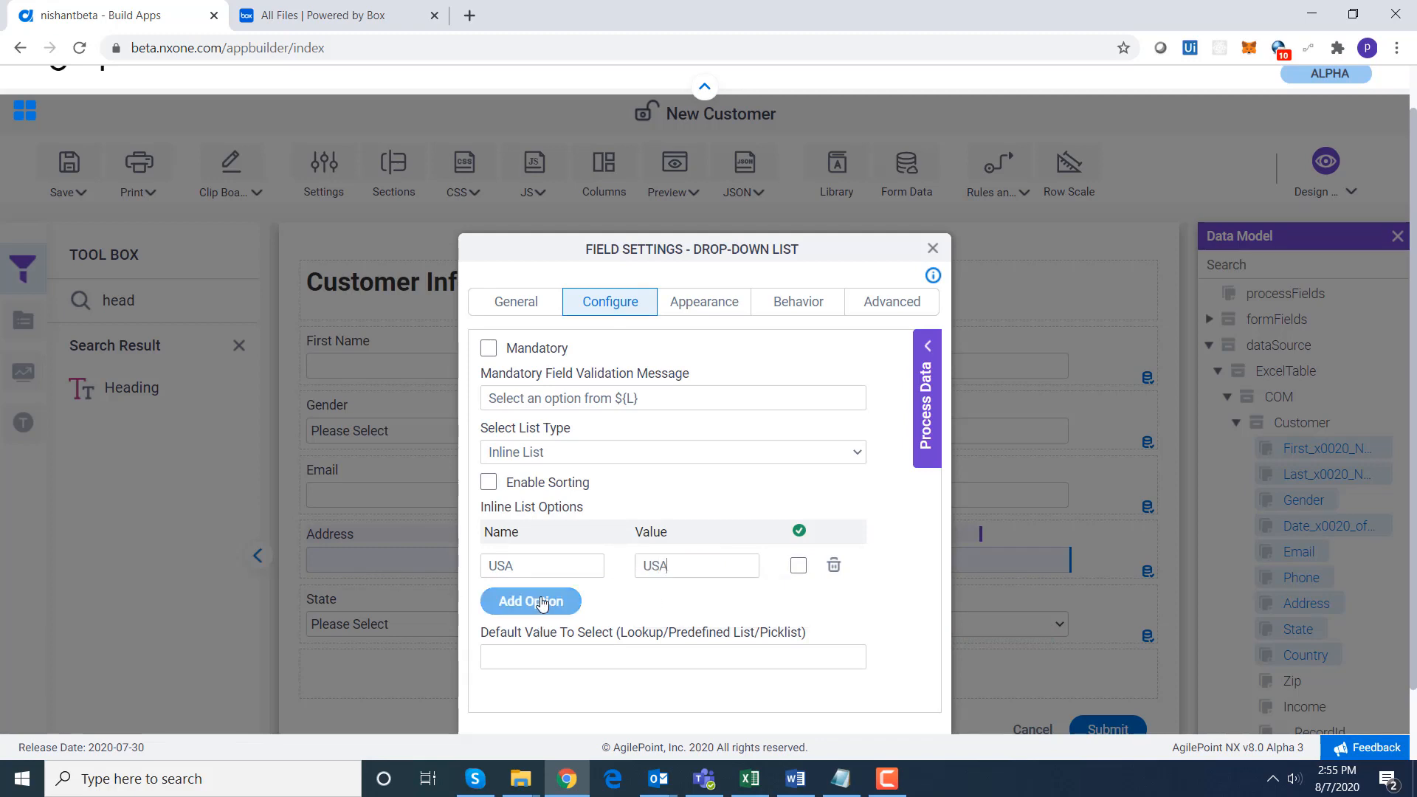
{"action": "left_click", "coordinate": [544, 601]}
{"action": "left_click_drag", "start_coordinate": [544, 598], "coordinate": [434, 604]}
{"action": "type", "text": "Other"}
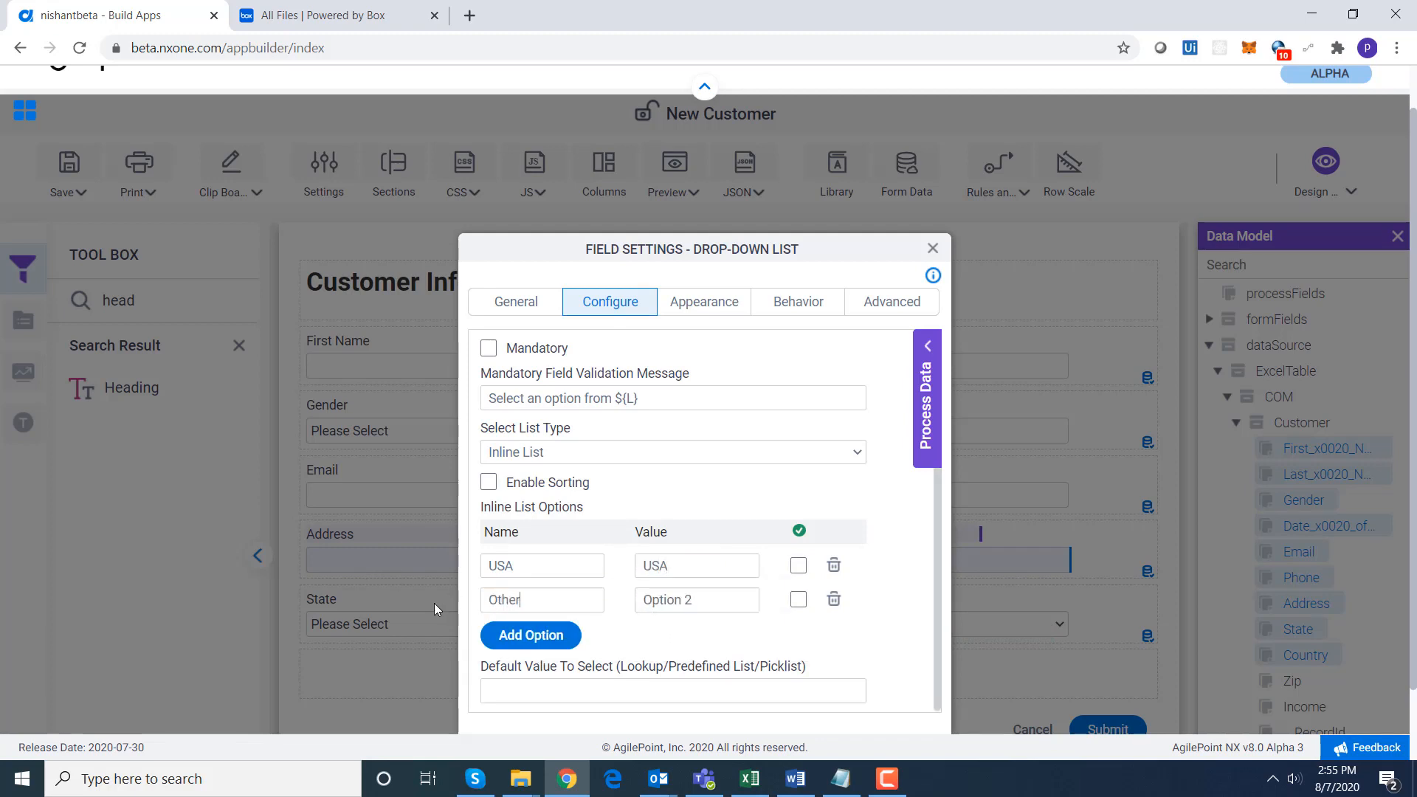
{"action": "key", "text": "Tab"}
{"action": "type", "text": "Other"}
{"action": "left_click", "coordinate": [933, 249]}
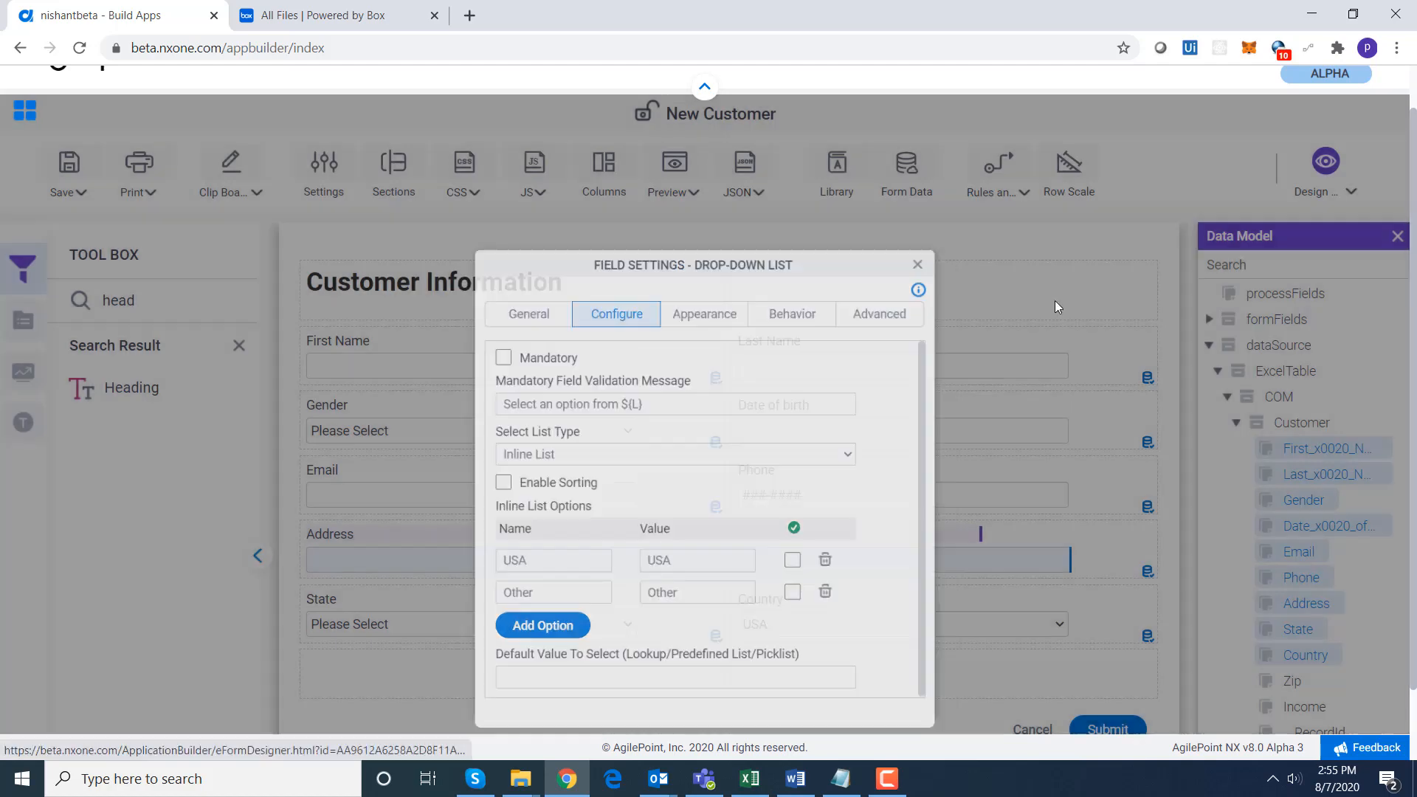
Add the Customer entity's Zip and Income fields side by side below State, using the Postal Code and Currency controls.
{"action": "scroll", "coordinate": [1412, 644], "scroll_direction": "down", "scroll_amount": 1}
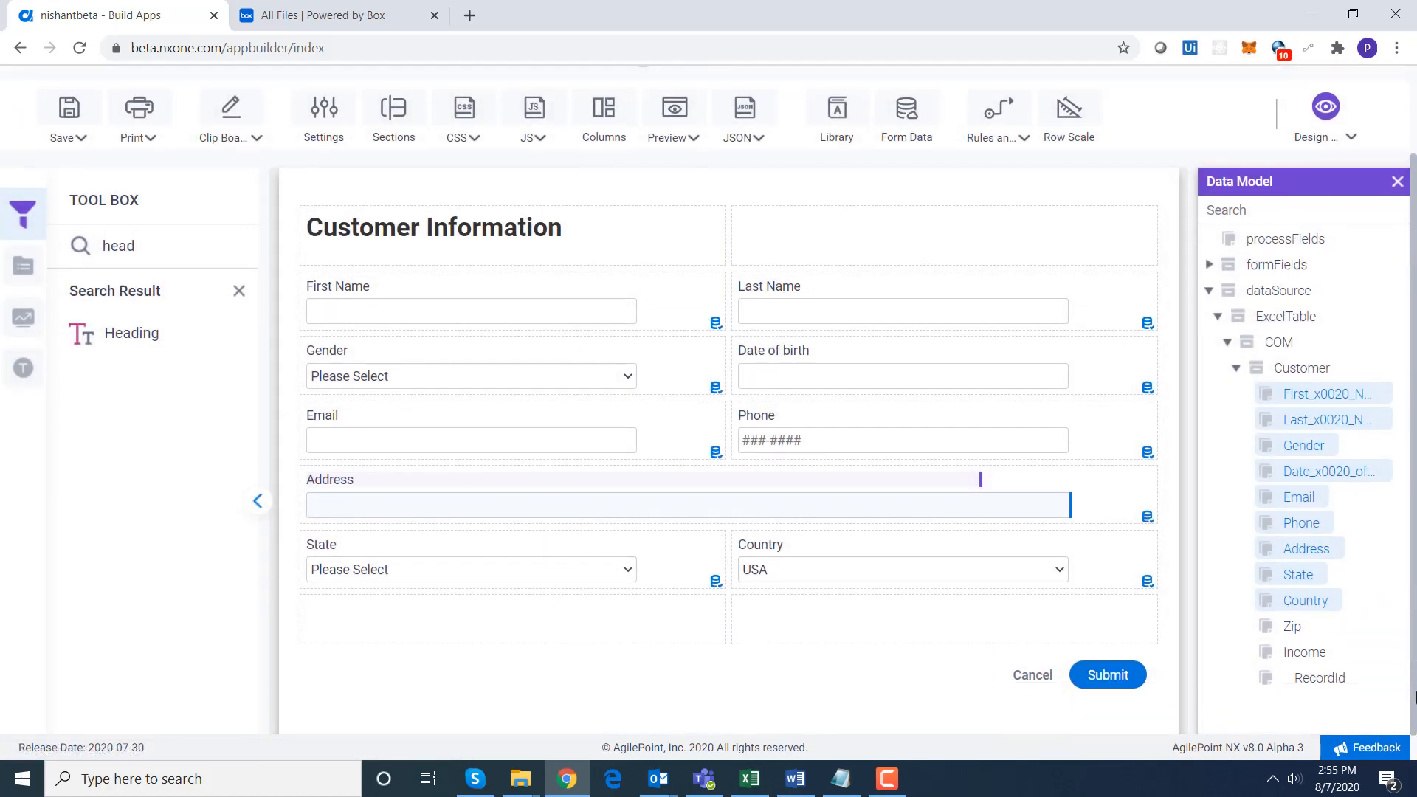
{"action": "left_click_drag", "start_coordinate": [1291, 624], "coordinate": [652, 619]}
{"action": "left_click", "coordinate": [499, 431]}
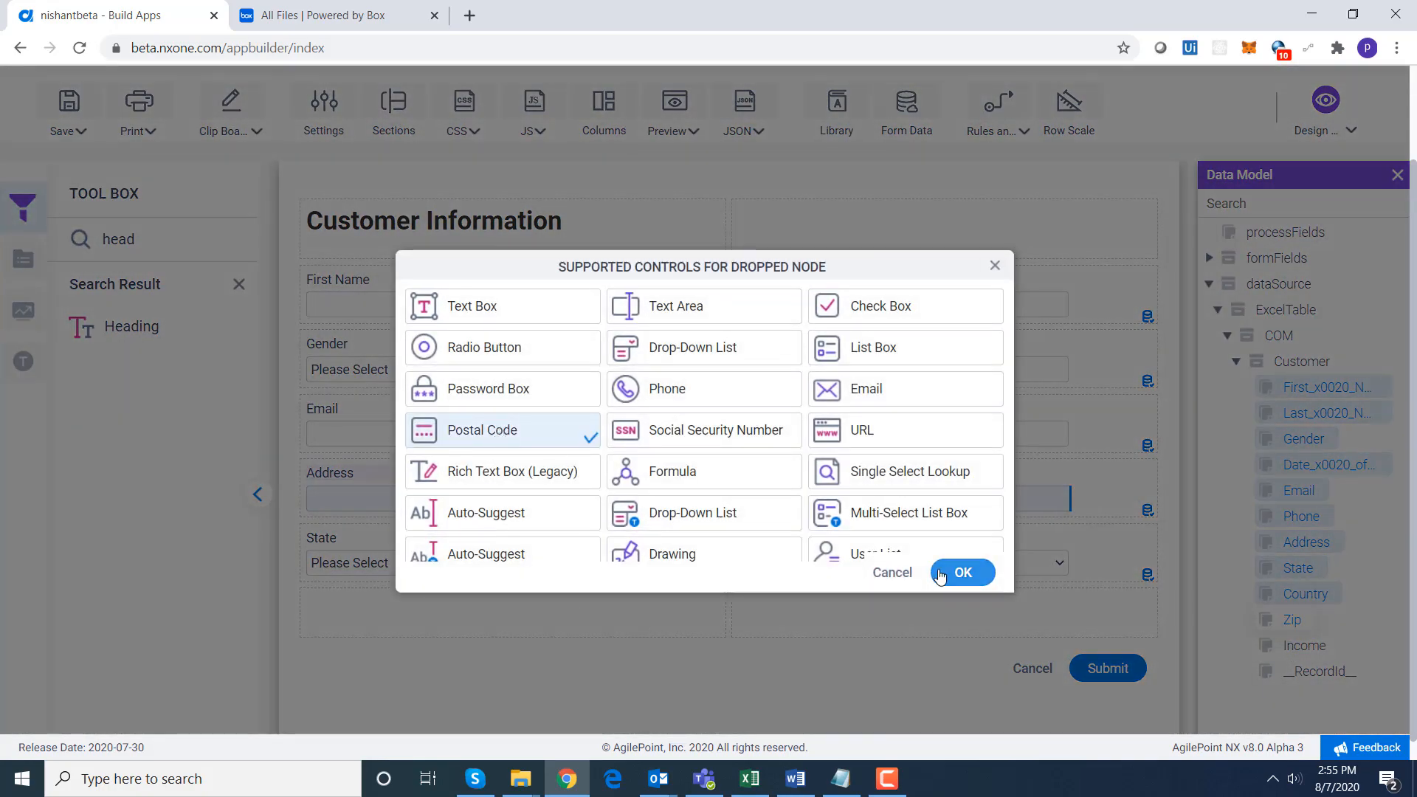
{"action": "left_click", "coordinate": [961, 573]}
{"action": "left_click_drag", "start_coordinate": [1303, 651], "coordinate": [964, 606]}
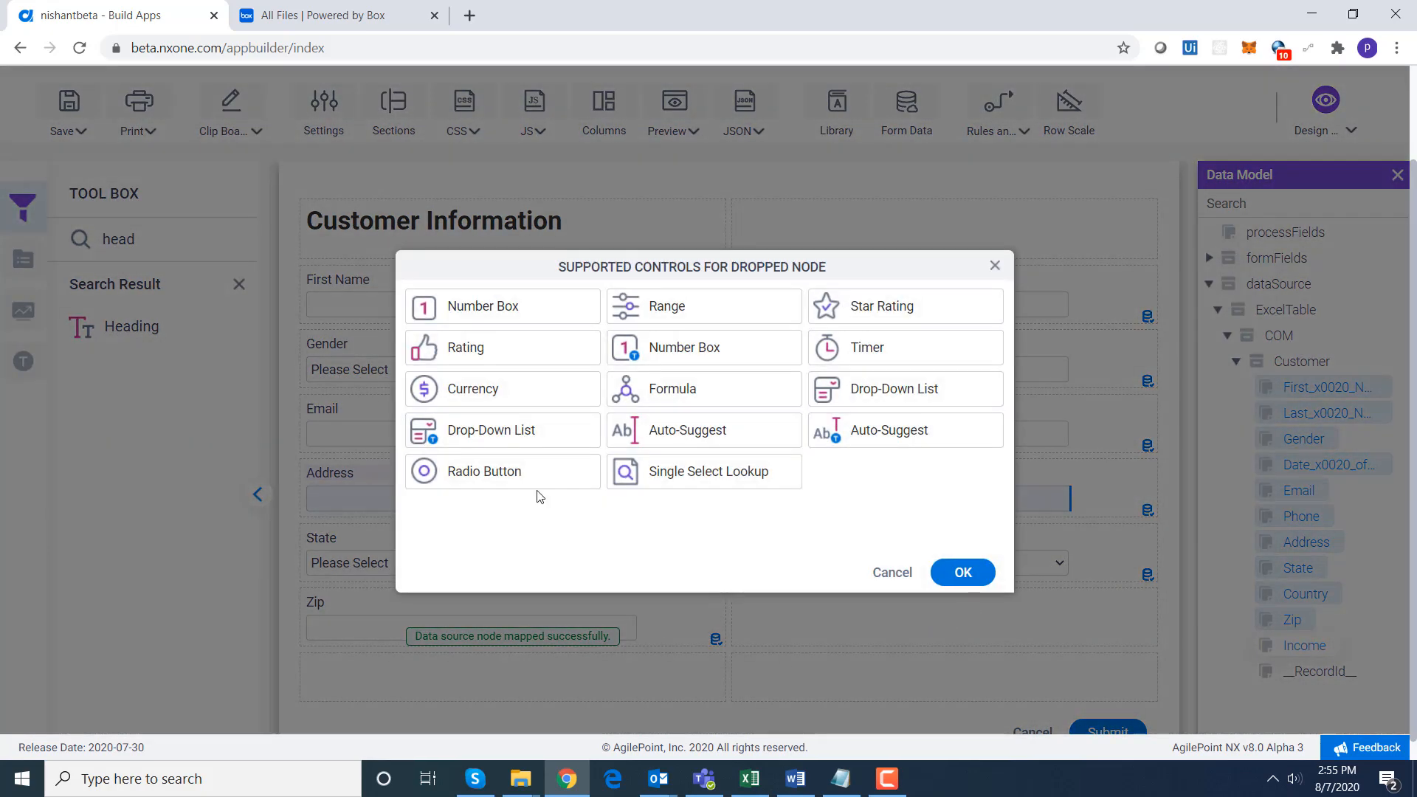
{"action": "left_click", "coordinate": [522, 389]}
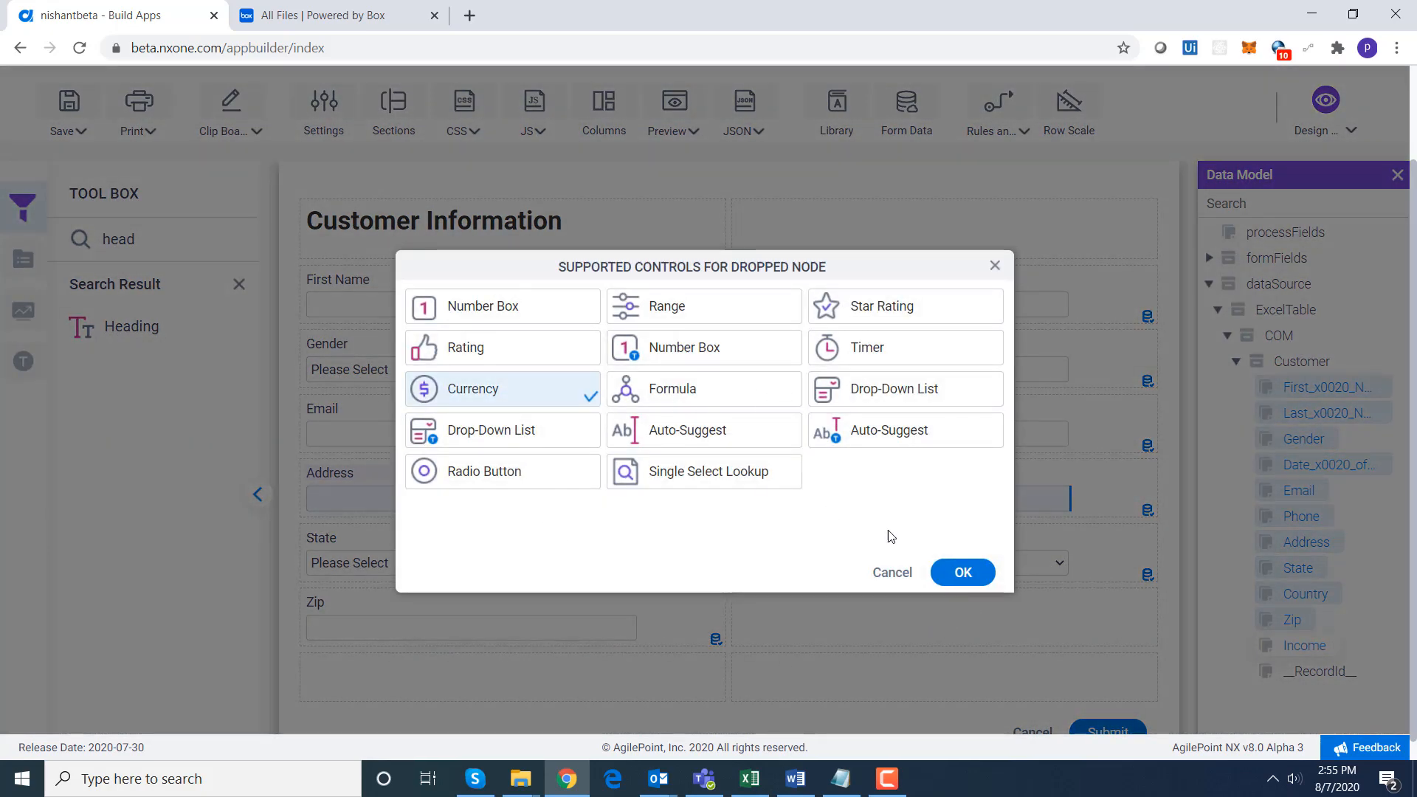
{"action": "left_click", "coordinate": [963, 573]}
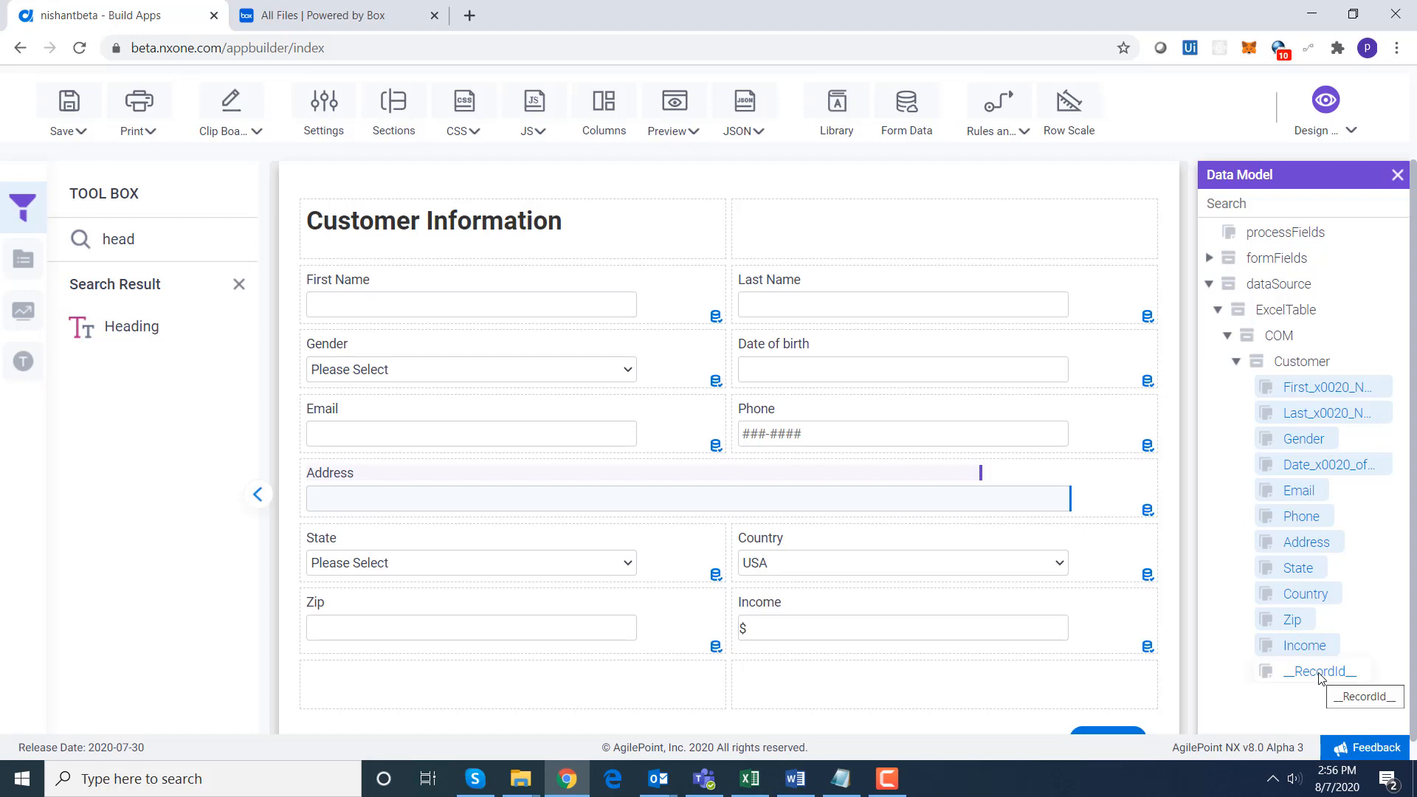
Save and check in the New Customer form, and open the Update Customer form with New Customer's layout copied into it.
{"action": "left_click", "coordinate": [65, 136]}
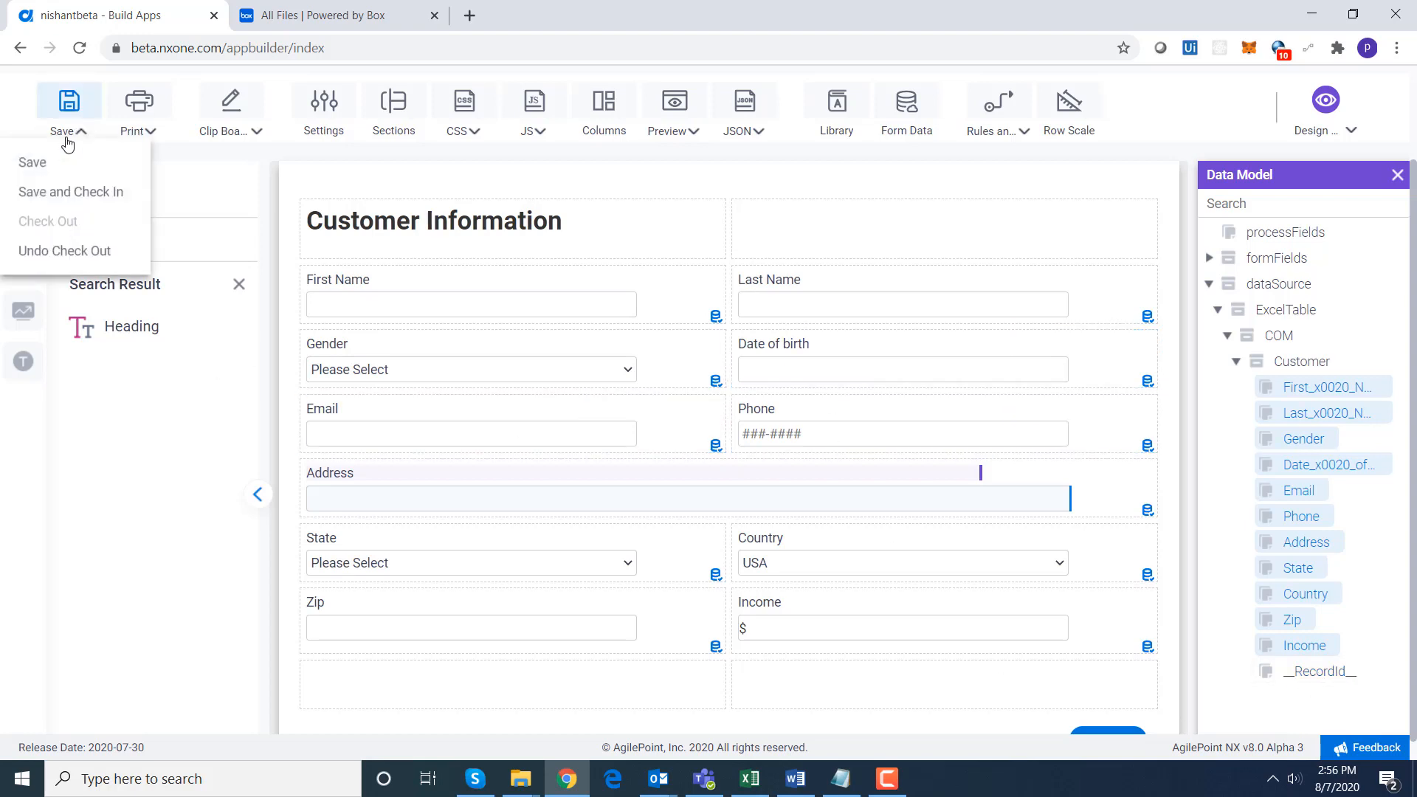
{"action": "left_click", "coordinate": [88, 193]}
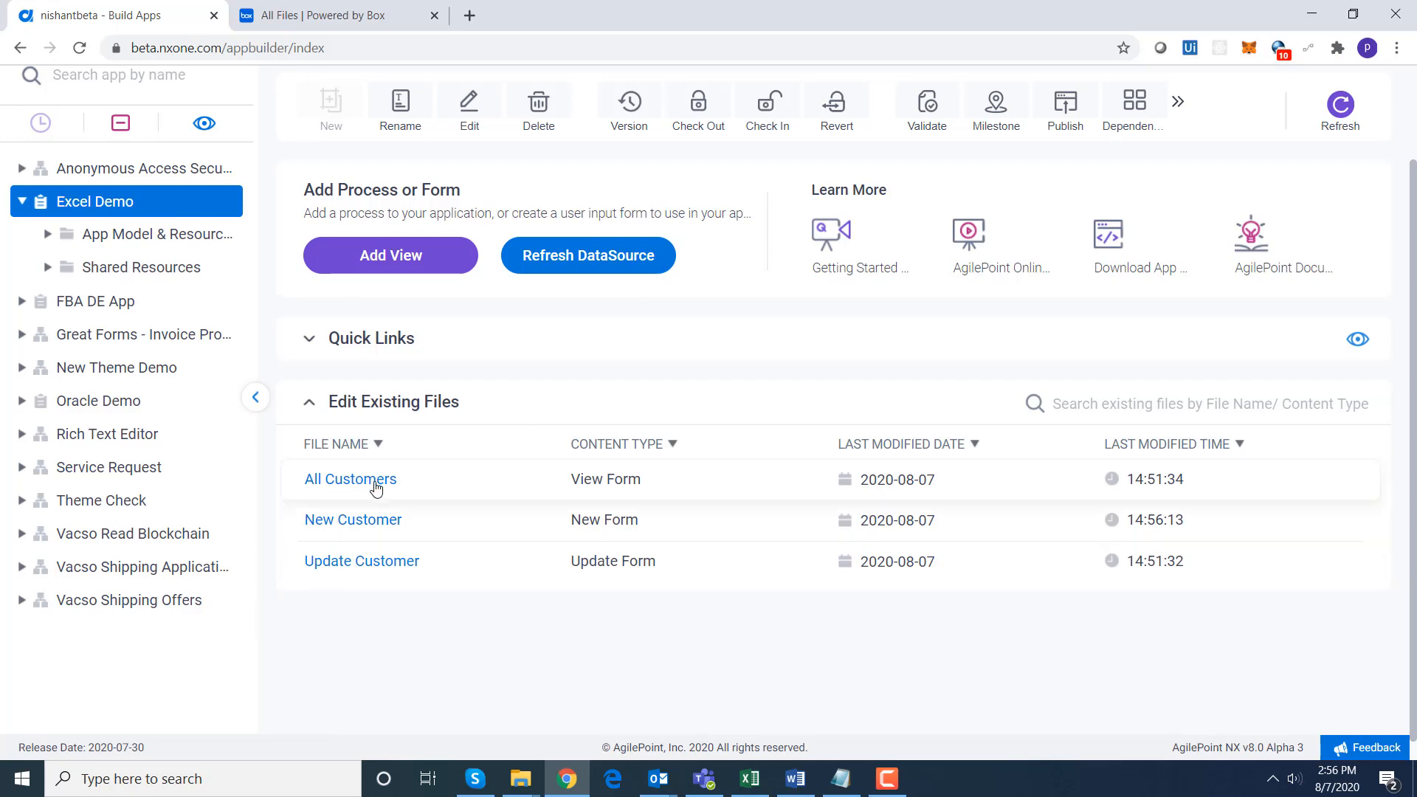
{"action": "left_click", "coordinate": [379, 562]}
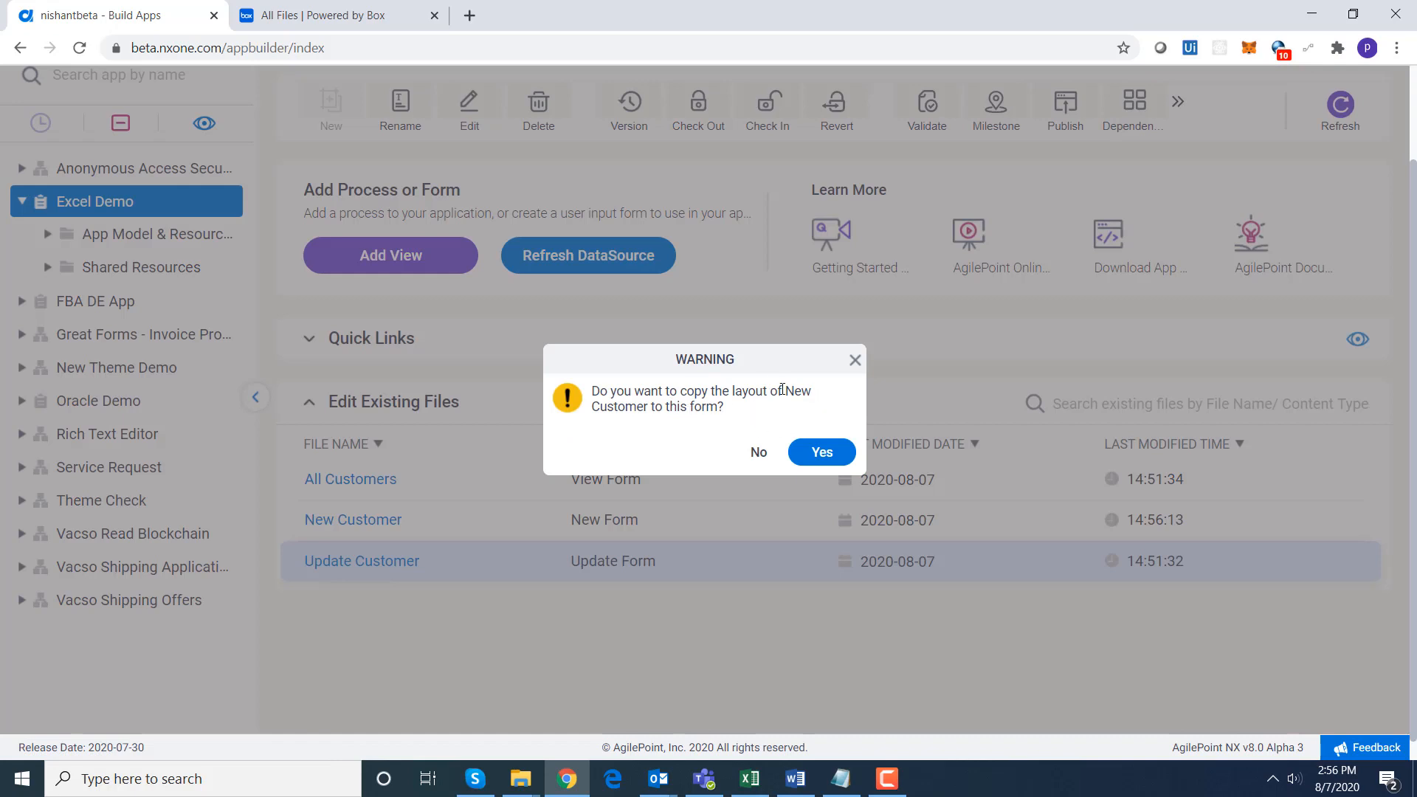
{"action": "left_click", "coordinate": [823, 453]}
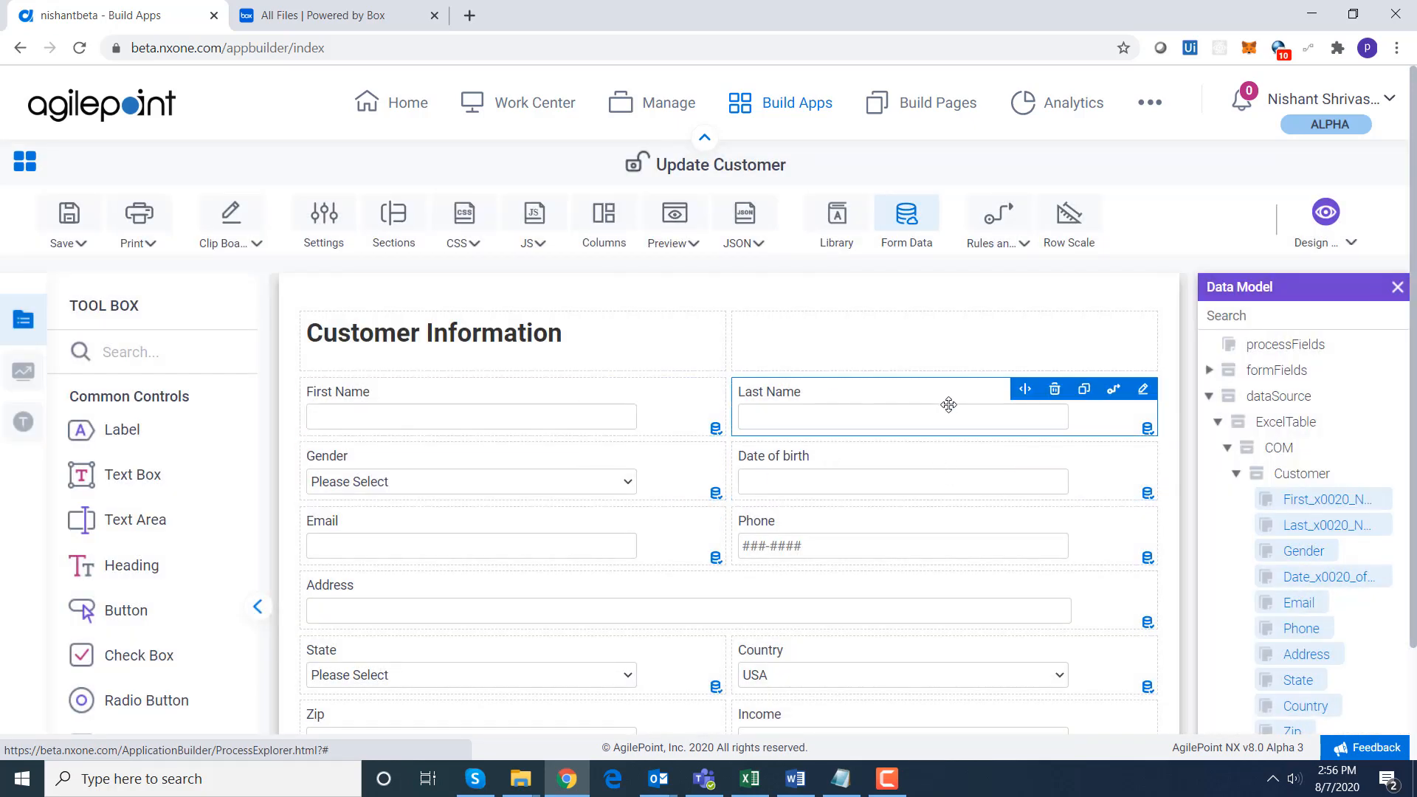
Save and check in the Update Customer form.
{"action": "left_click", "coordinate": [254, 245]}
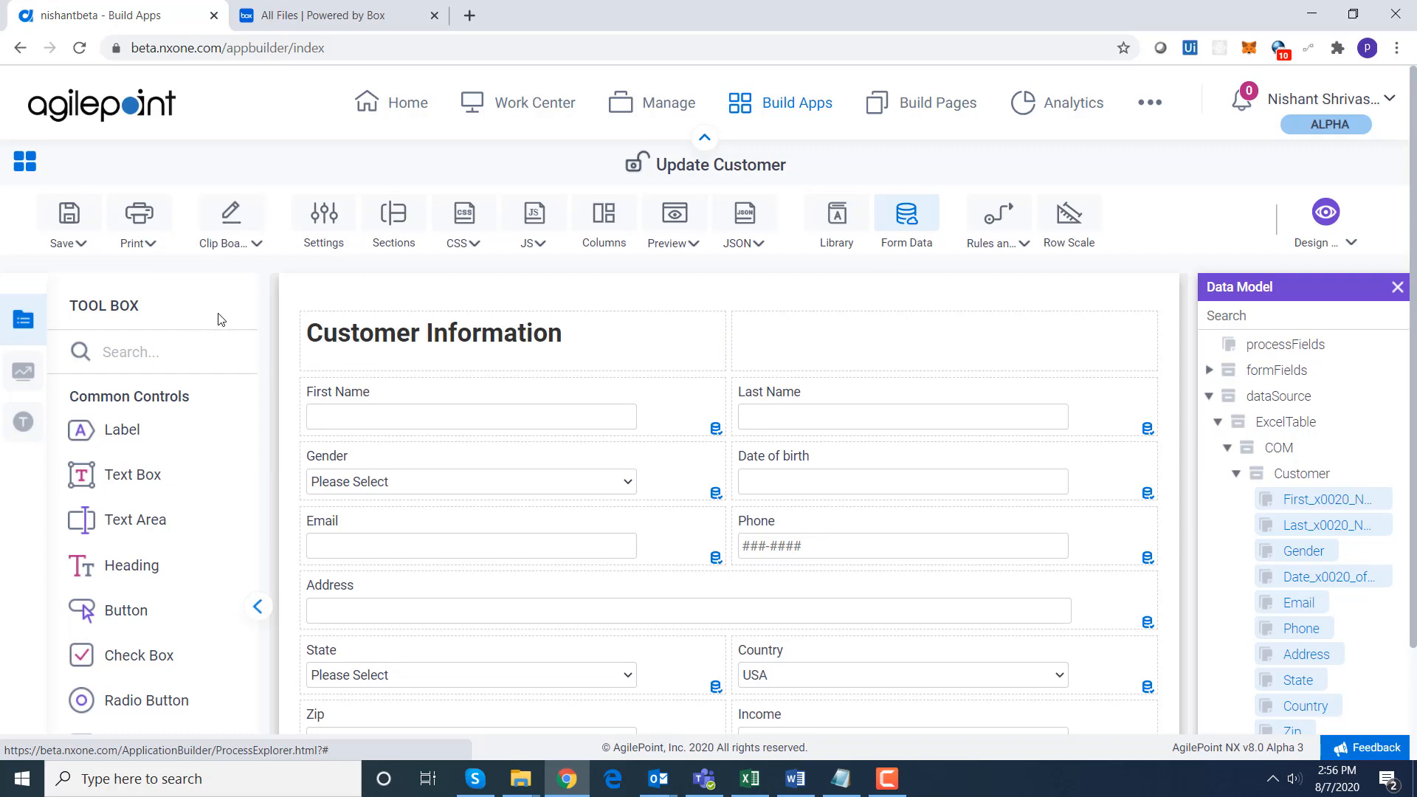
{"action": "left_click", "coordinate": [74, 244]}
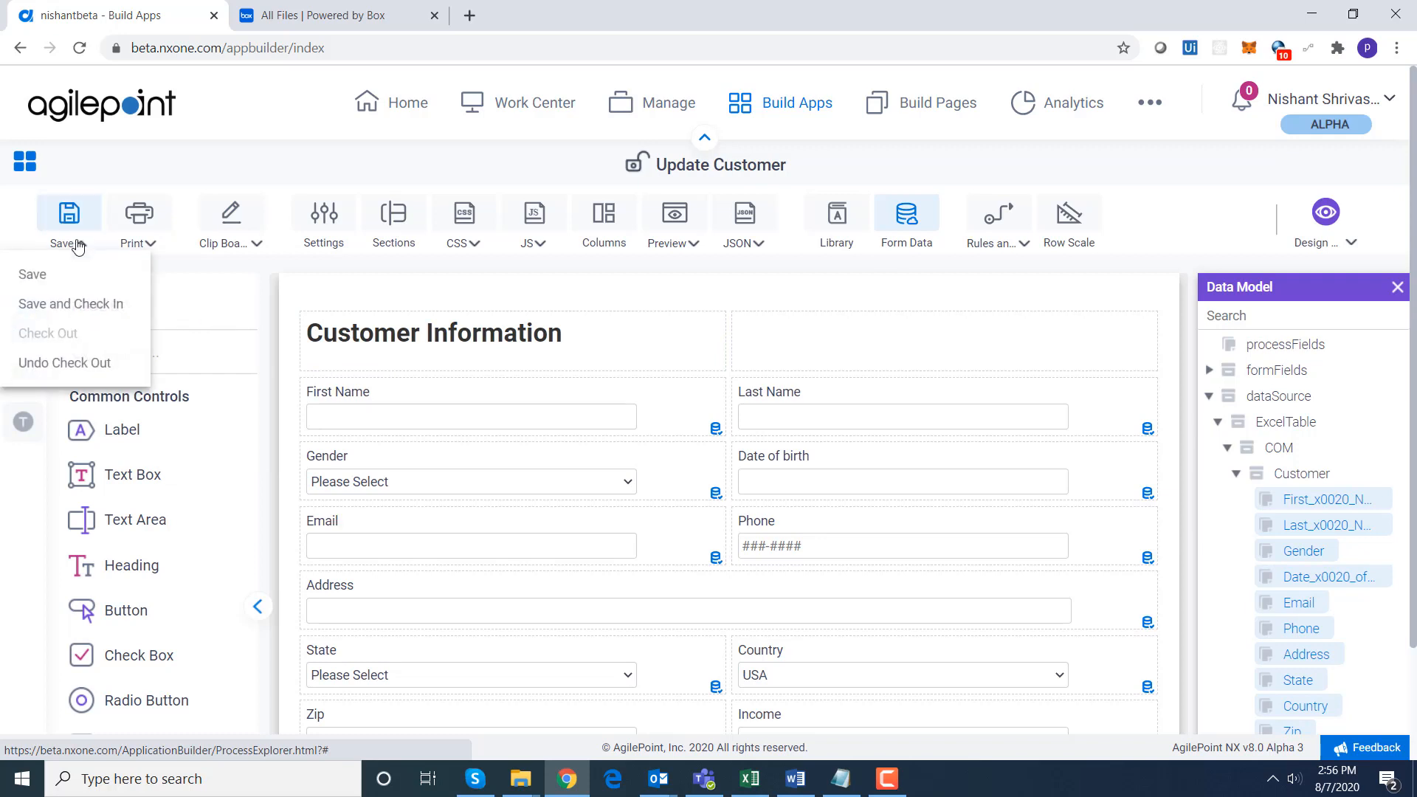
{"action": "left_click", "coordinate": [96, 306]}
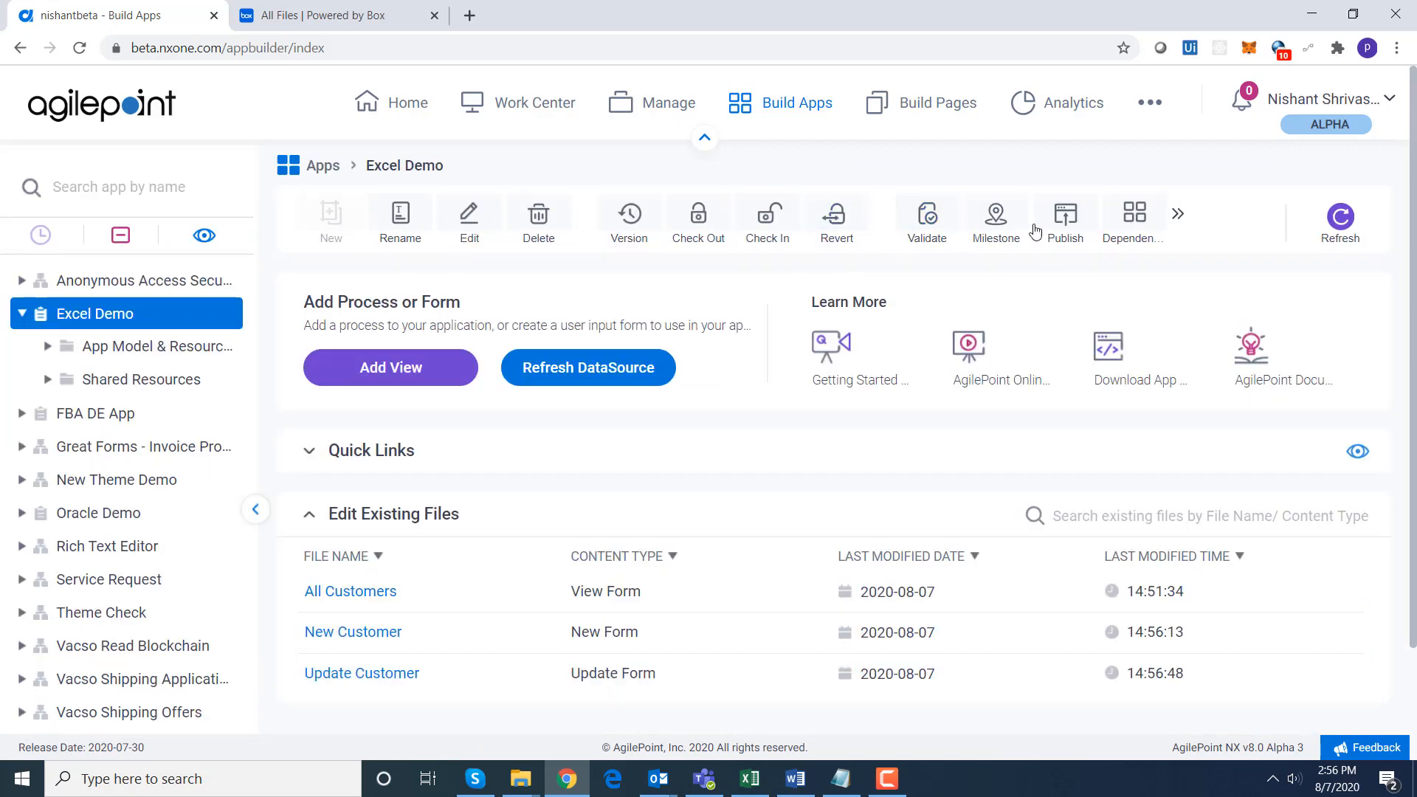
Start publishing the Excel Demo app and check in its files that are still checked out.
{"action": "left_click", "coordinate": [1071, 219]}
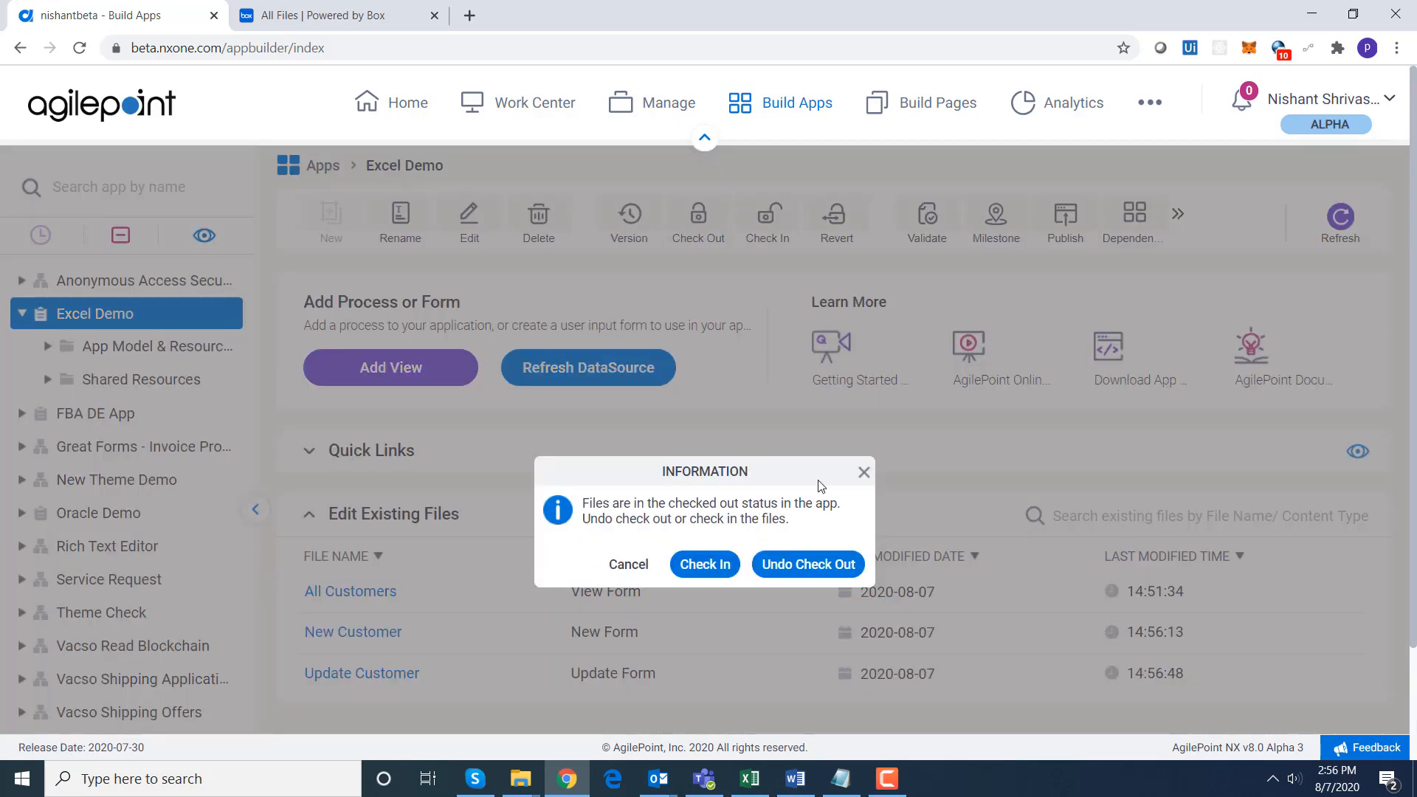
{"action": "left_click", "coordinate": [710, 566]}
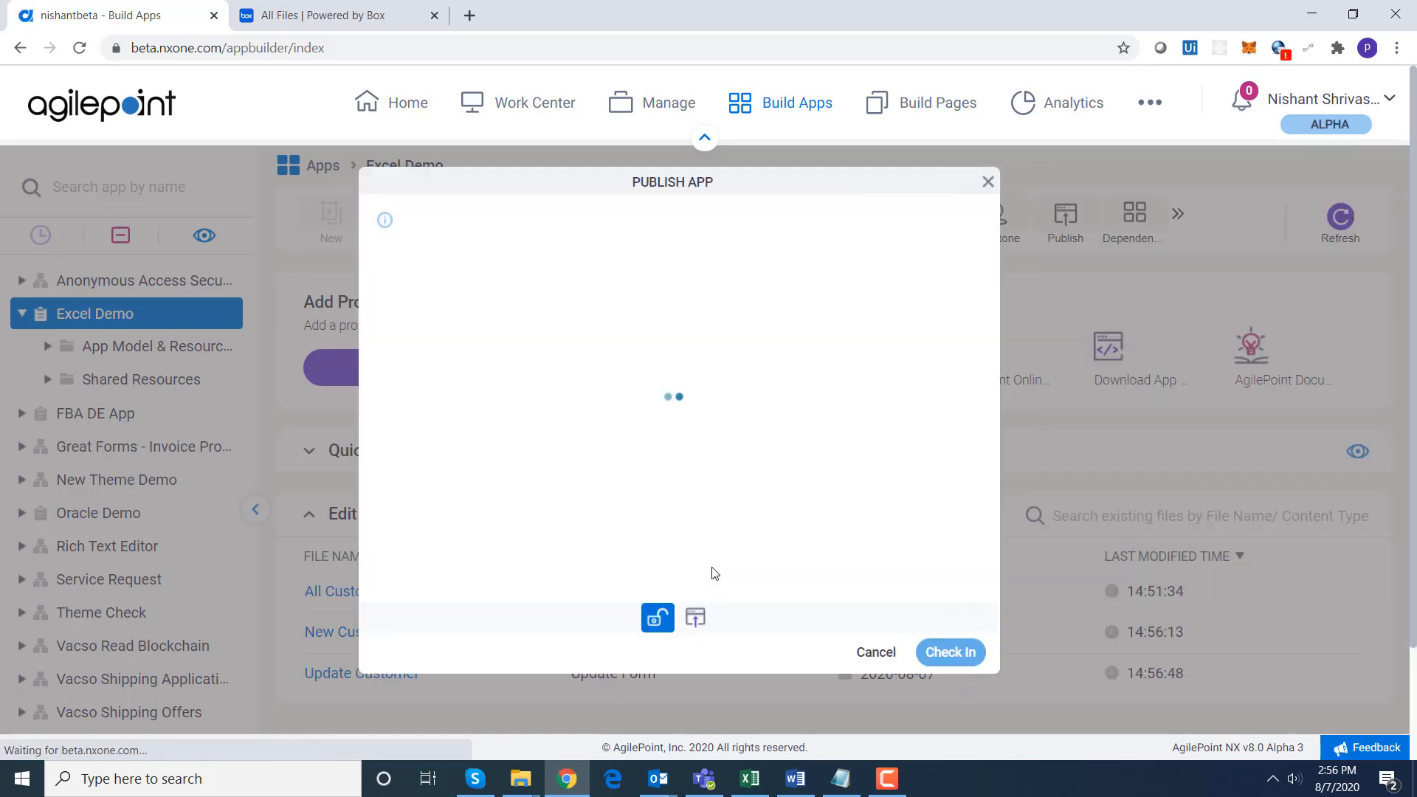
{"action": "left_click", "coordinate": [973, 658]}
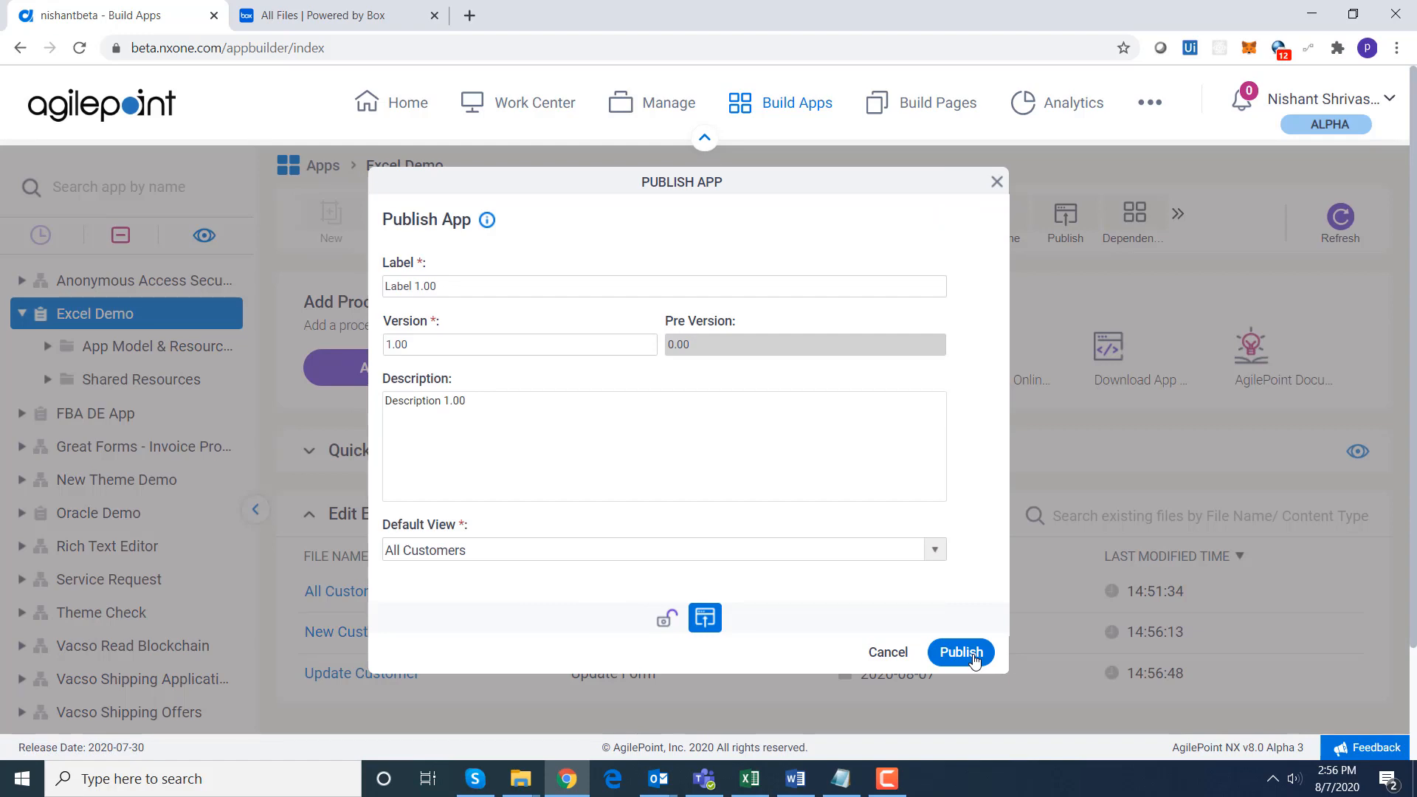
Publish the Excel Demo app as version 1.00 with All Customers as the default view.
{"action": "left_click", "coordinate": [935, 552]}
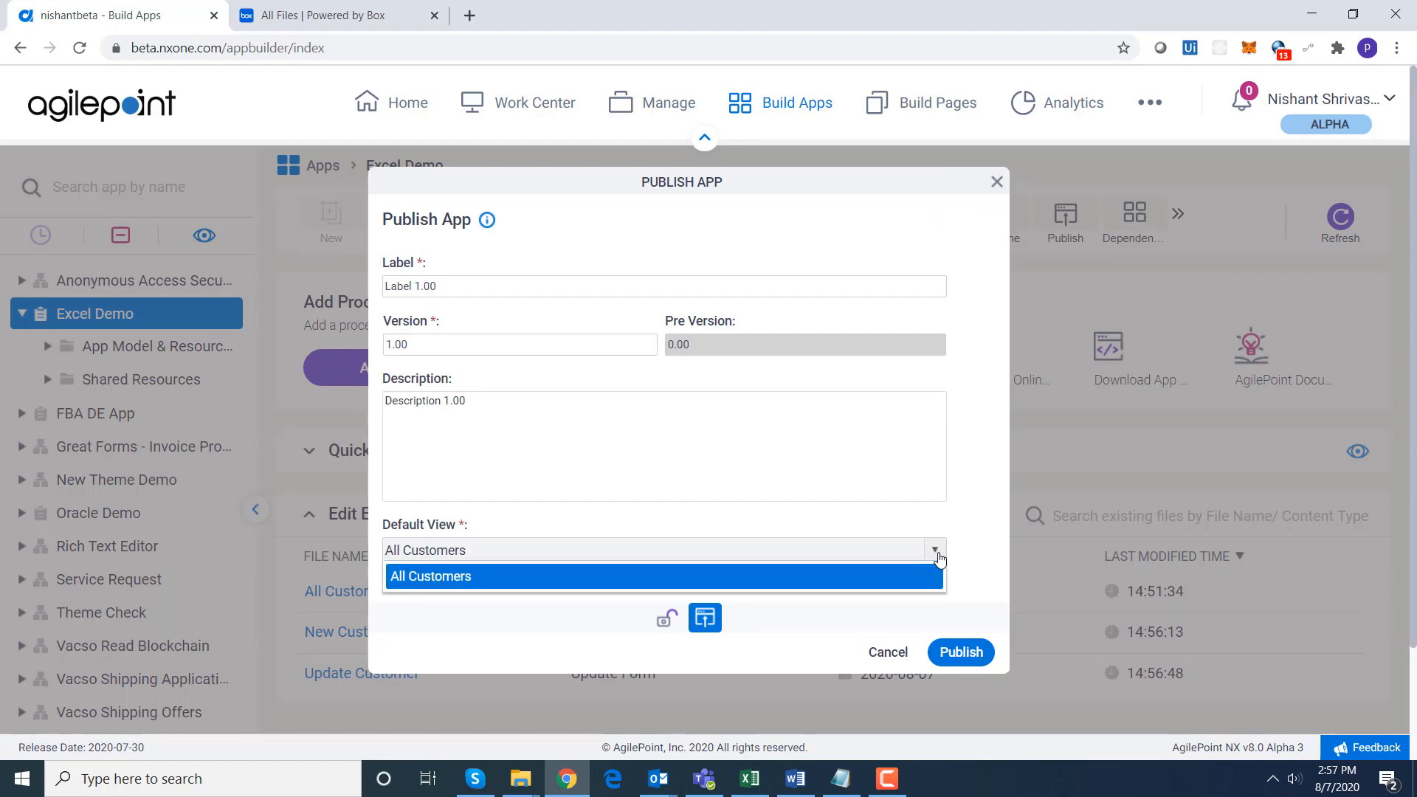
{"action": "left_click", "coordinate": [938, 555]}
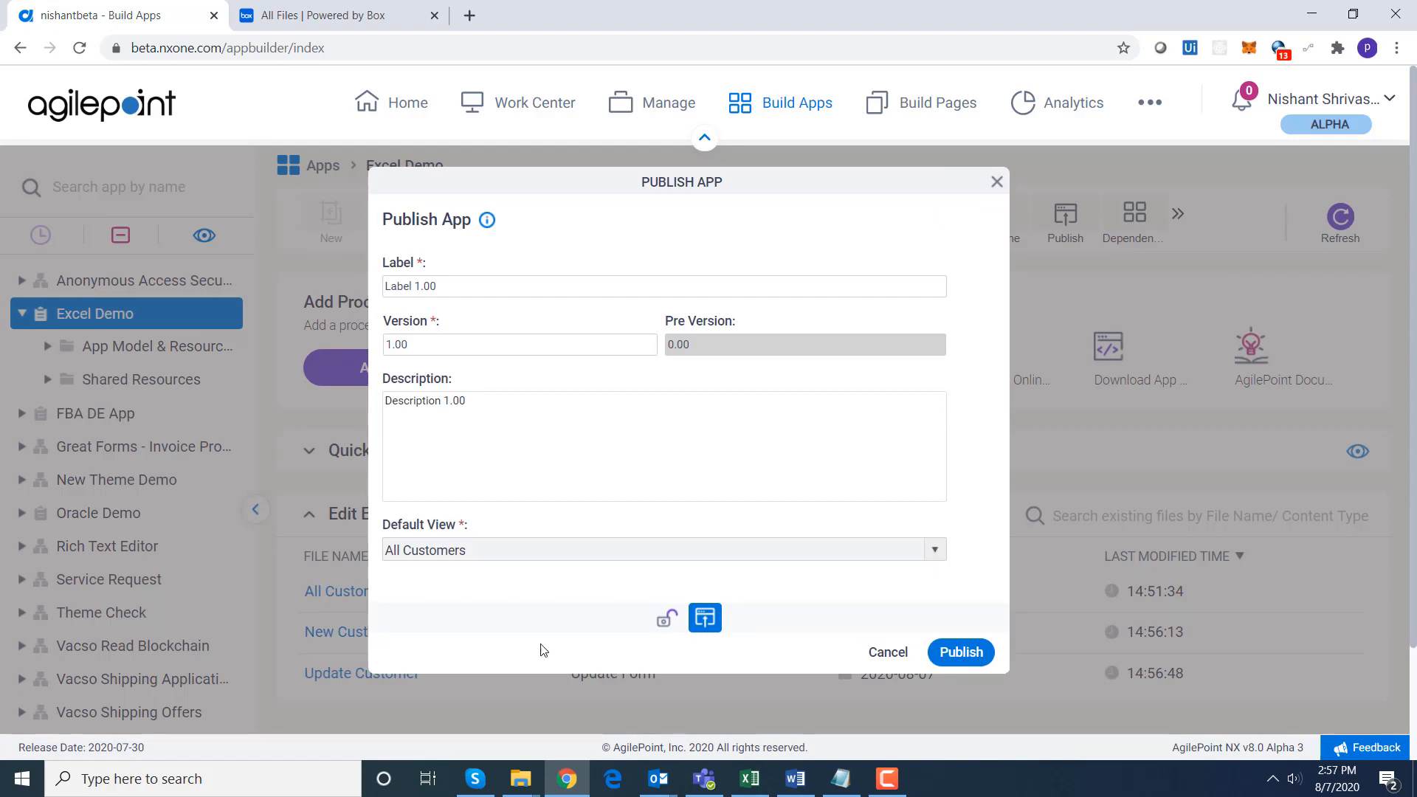
{"action": "left_click", "coordinate": [969, 654]}
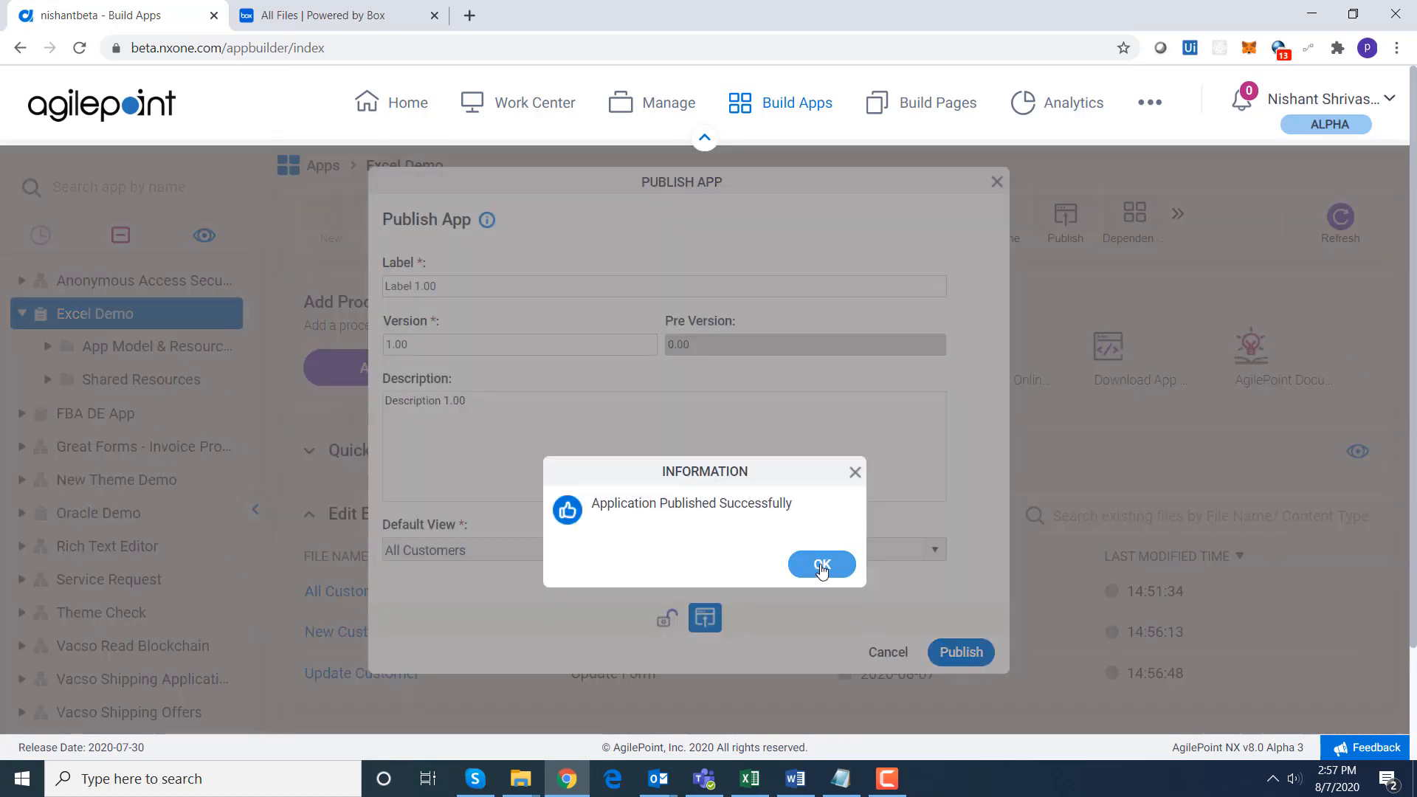
{"action": "left_click", "coordinate": [821, 566]}
Expand the Excel Demo app's model down to its forms and check the contents of View Forms.
{"action": "left_click", "coordinate": [47, 346]}
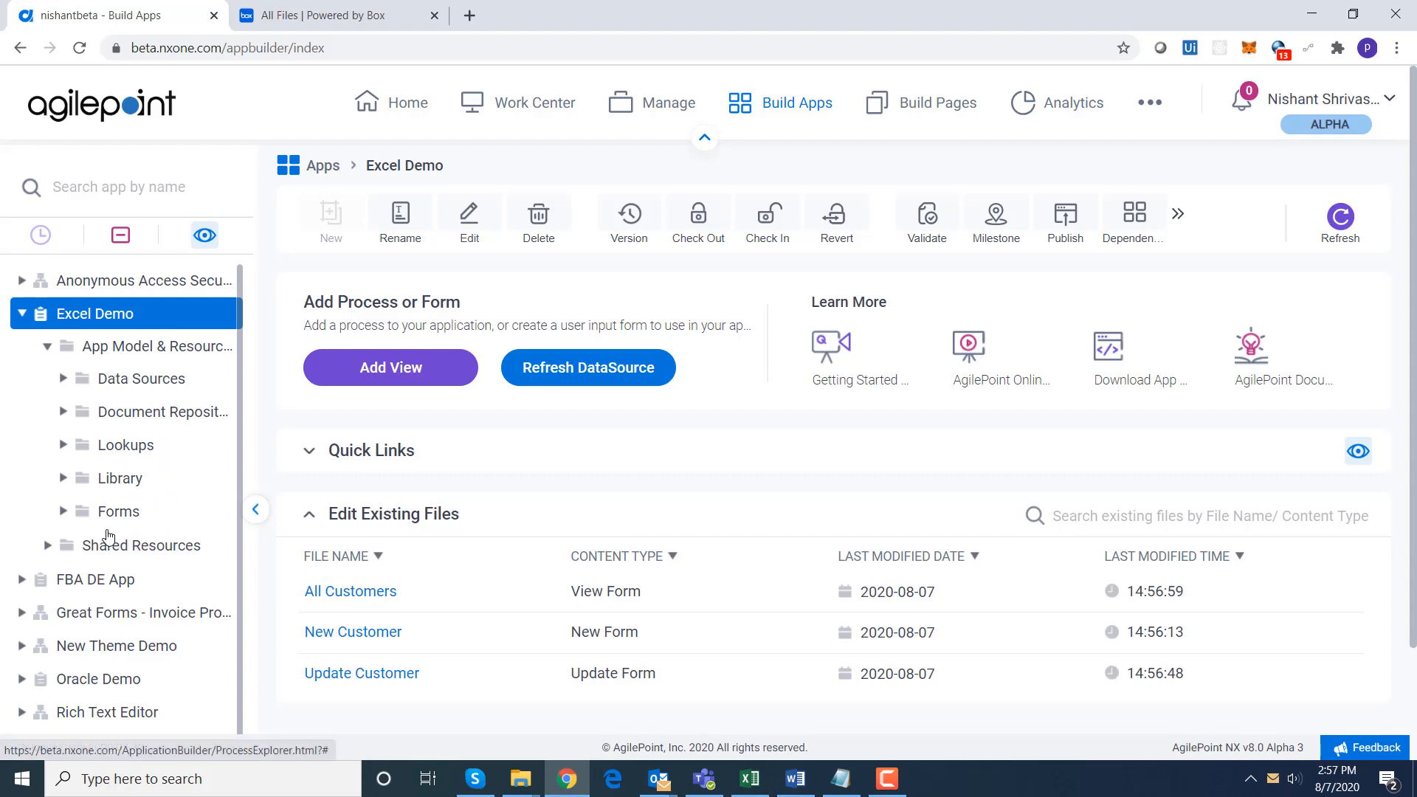
{"action": "left_click", "coordinate": [63, 512]}
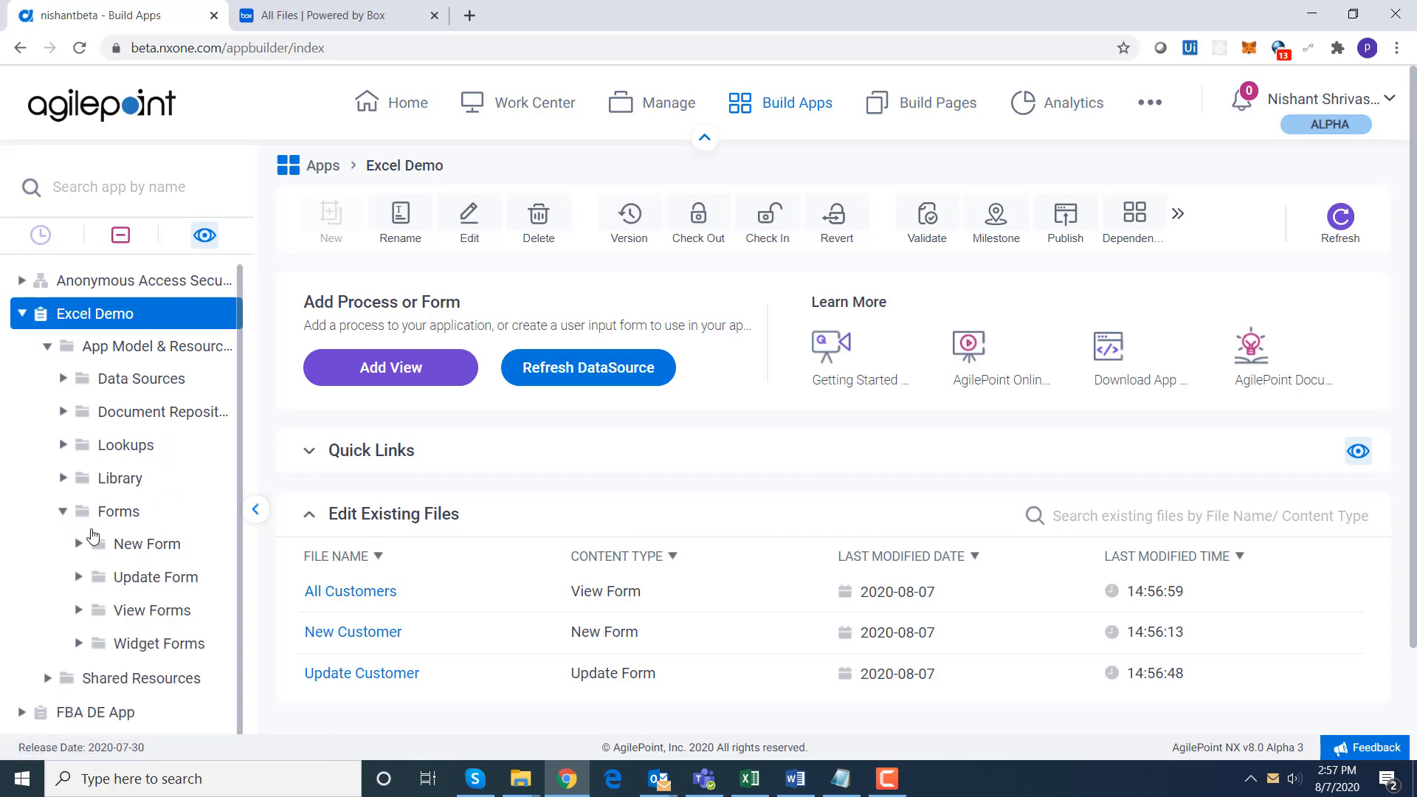
{"action": "left_click", "coordinate": [178, 616]}
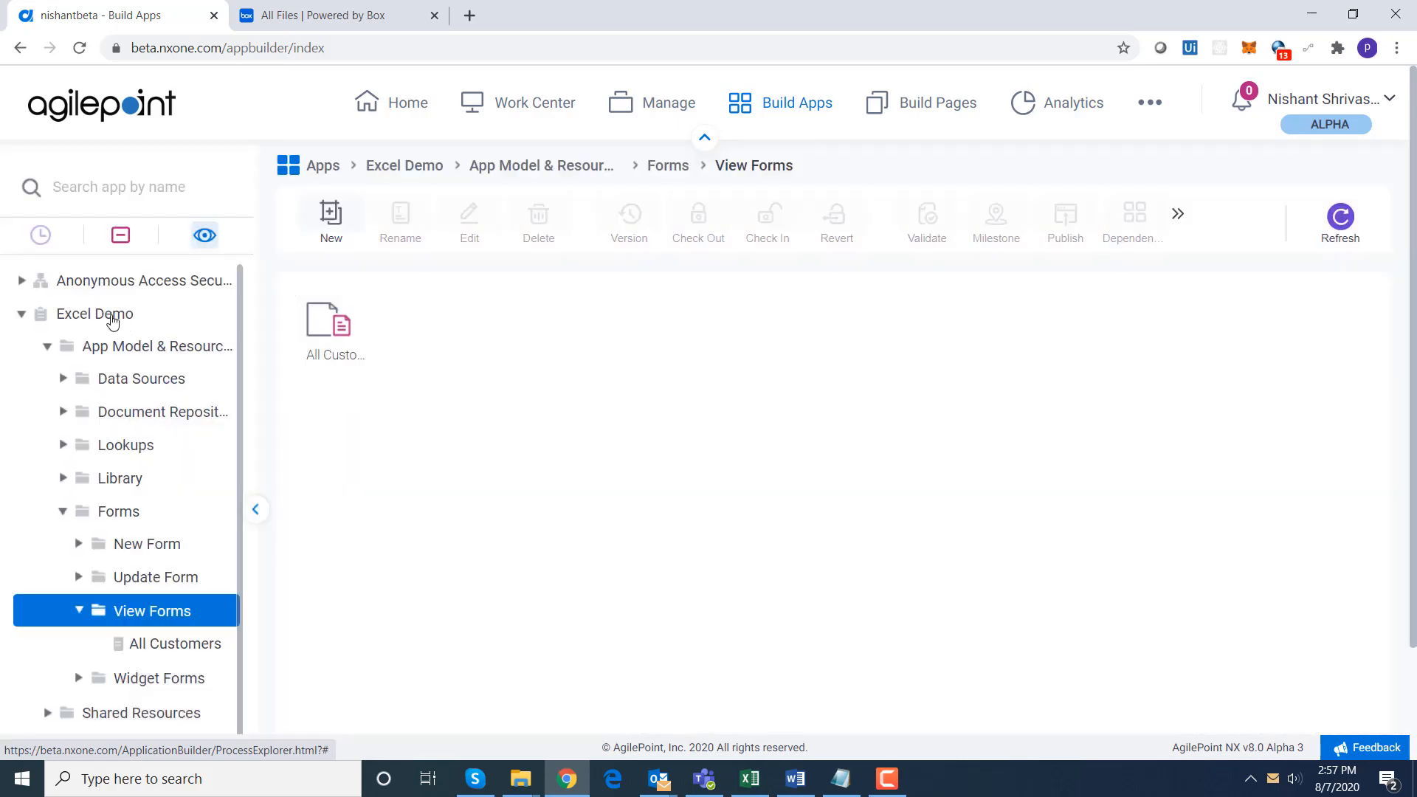
{"action": "left_click", "coordinate": [111, 315]}
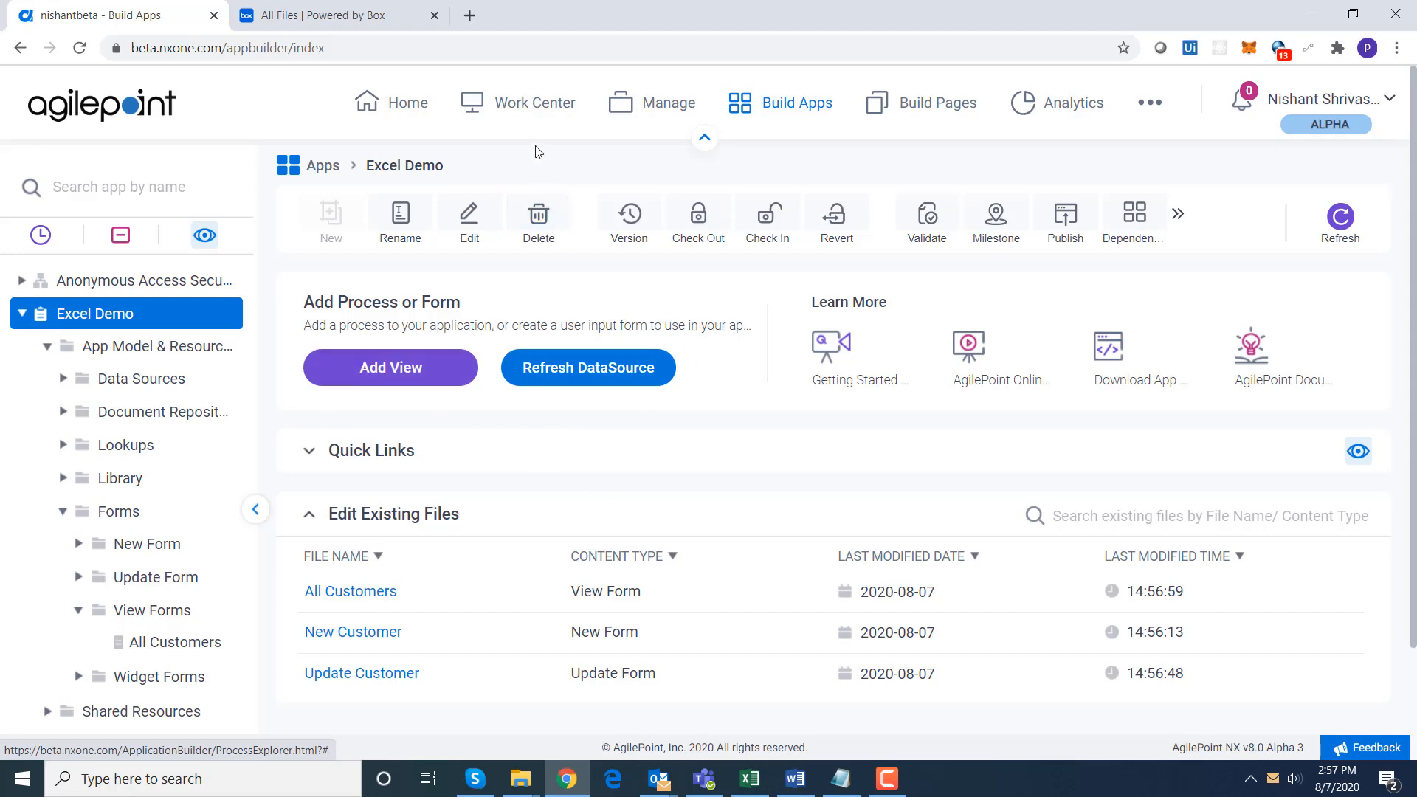
Open Work Center in a separate browser tab and show My Applications.
{"action": "right_click", "coordinate": [523, 106]}
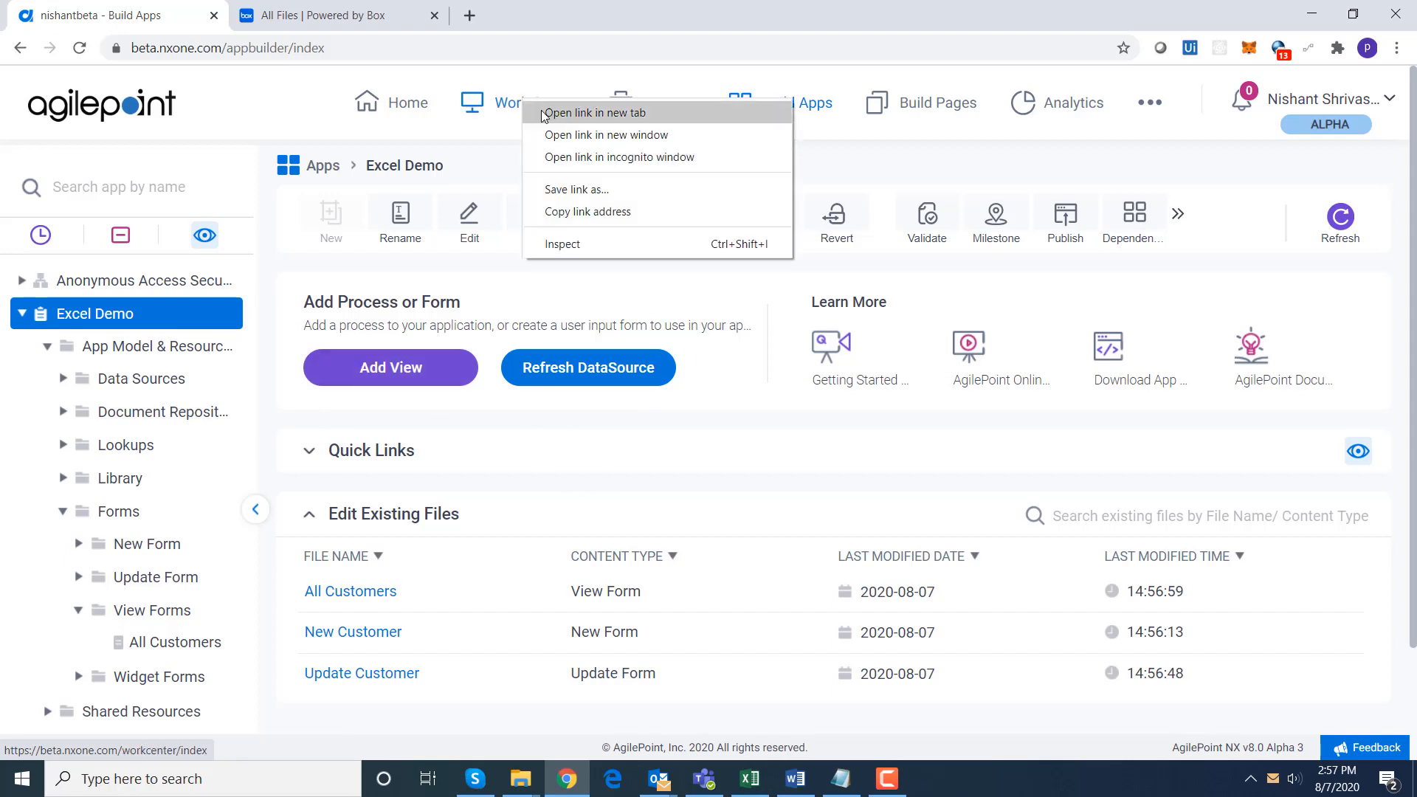
{"action": "left_click", "coordinate": [561, 116]}
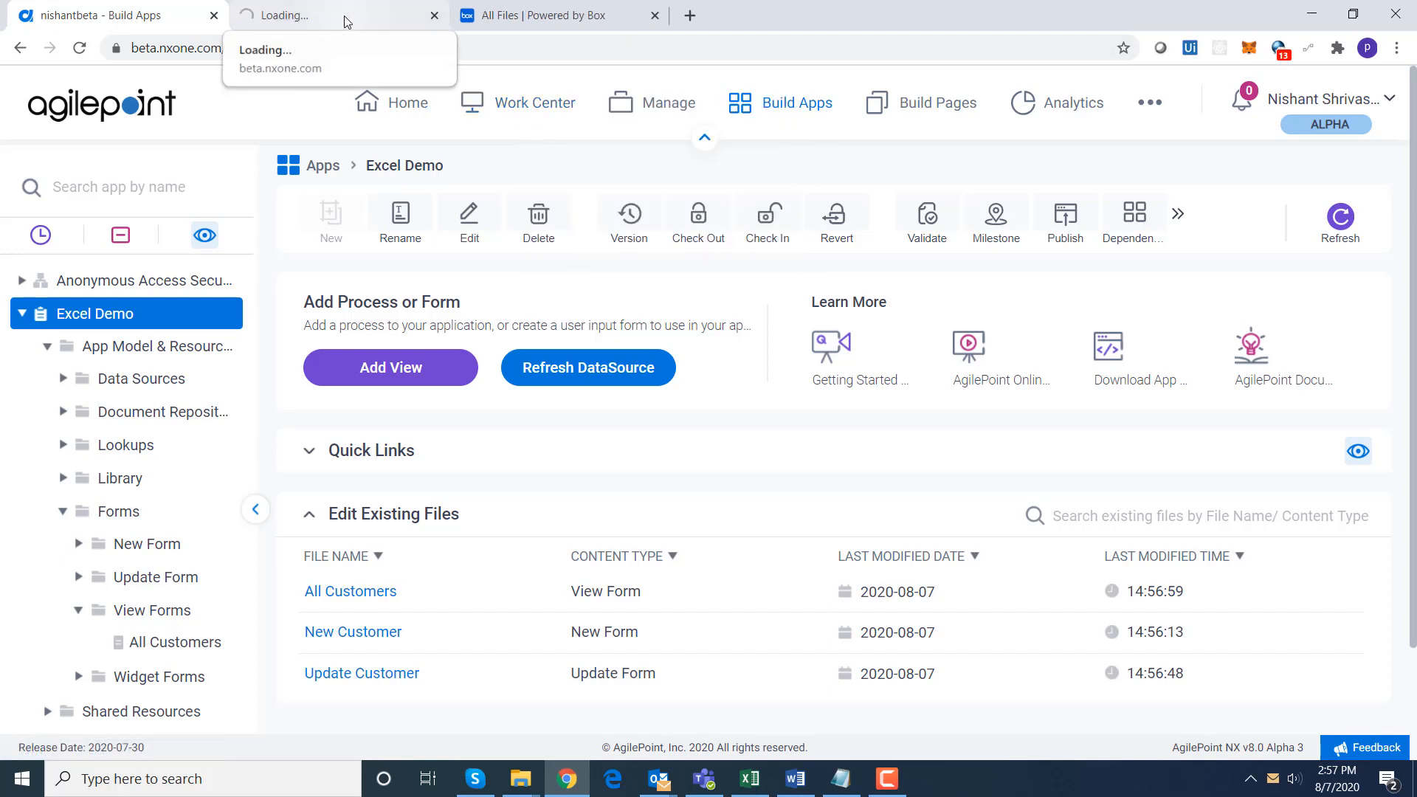
{"action": "left_click", "coordinate": [344, 16]}
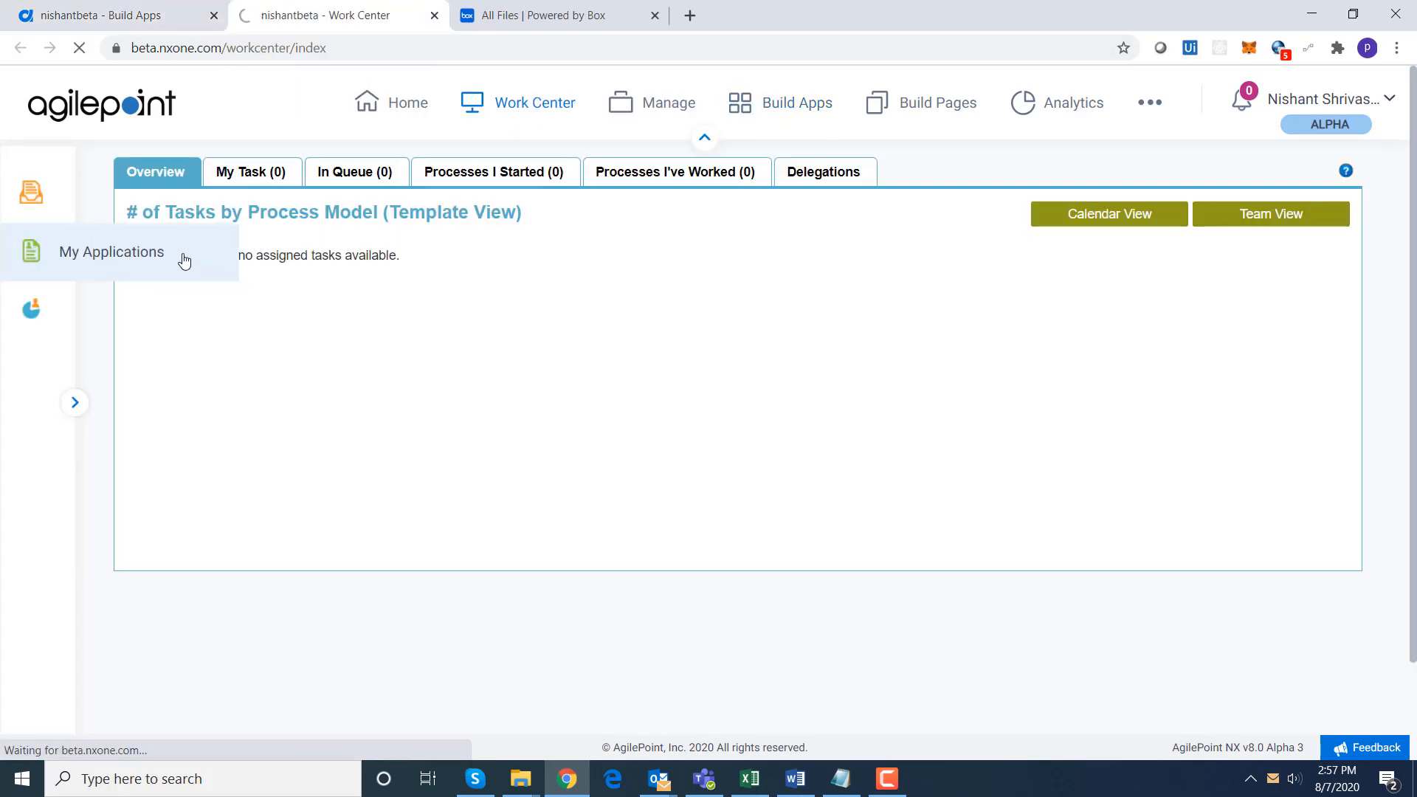
{"action": "left_click", "coordinate": [184, 260]}
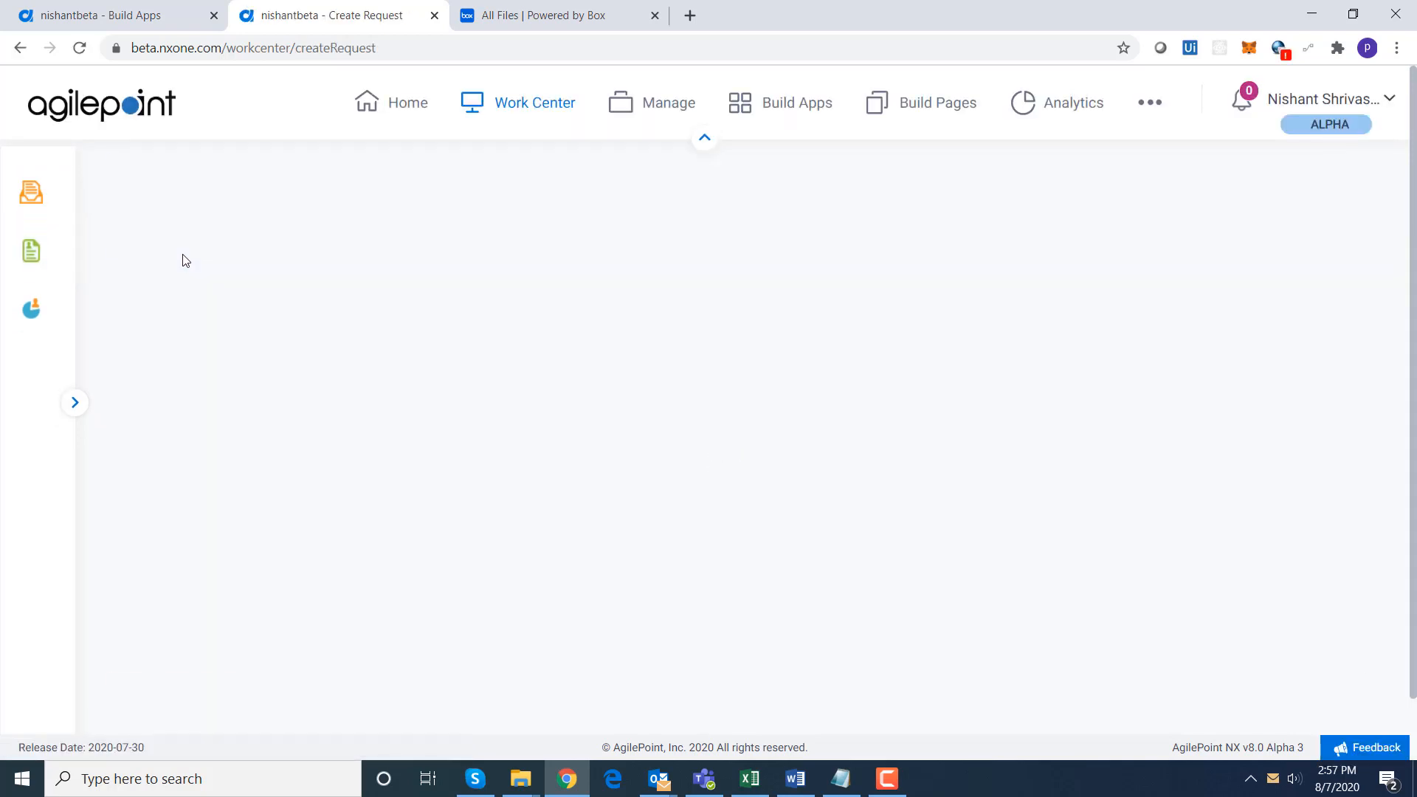
Filter the applications to Form Based Apps Only and launch Excel Demo's All Customers form.
{"action": "mouse_move", "coordinate": [517, 360]}
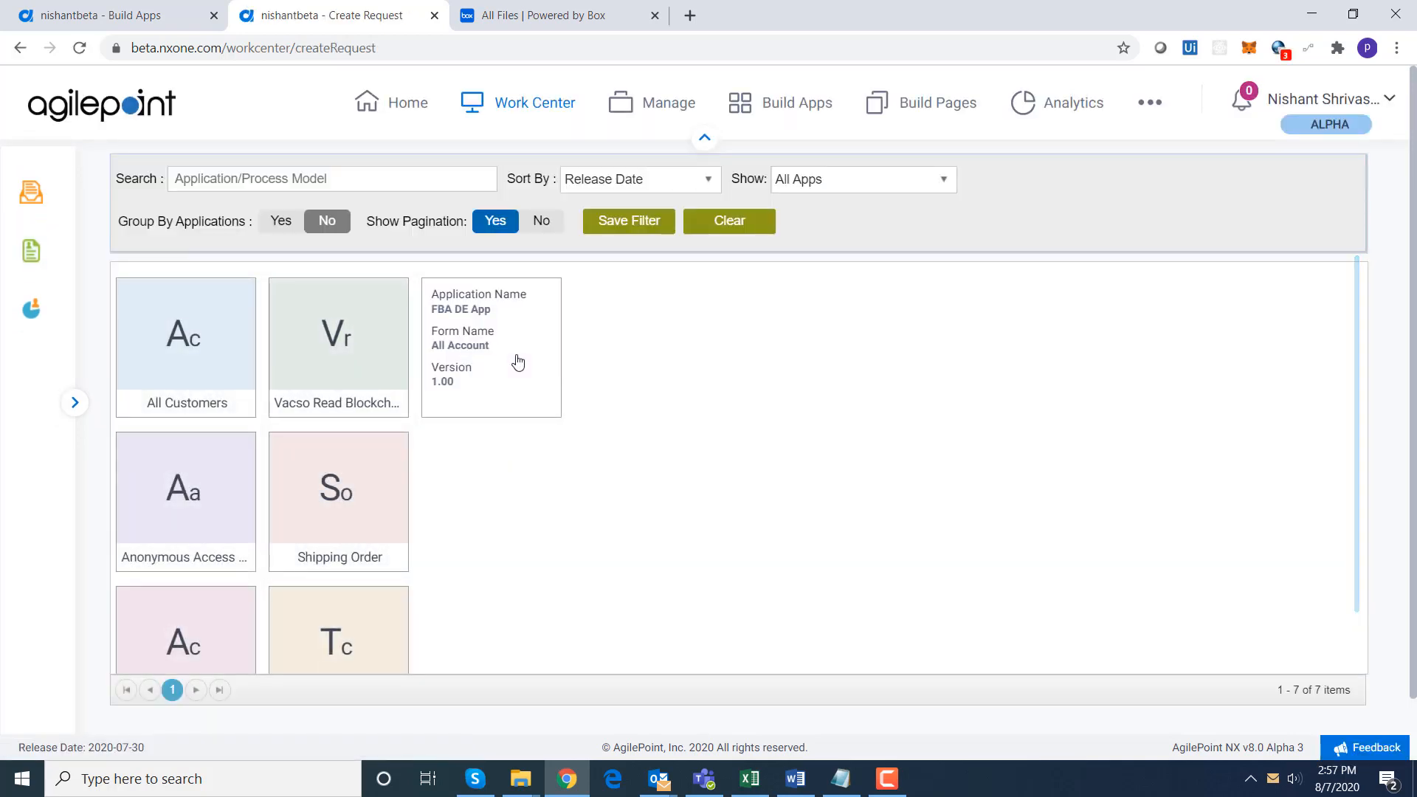
{"action": "left_click", "coordinate": [881, 193]}
{"action": "left_click", "coordinate": [882, 231]}
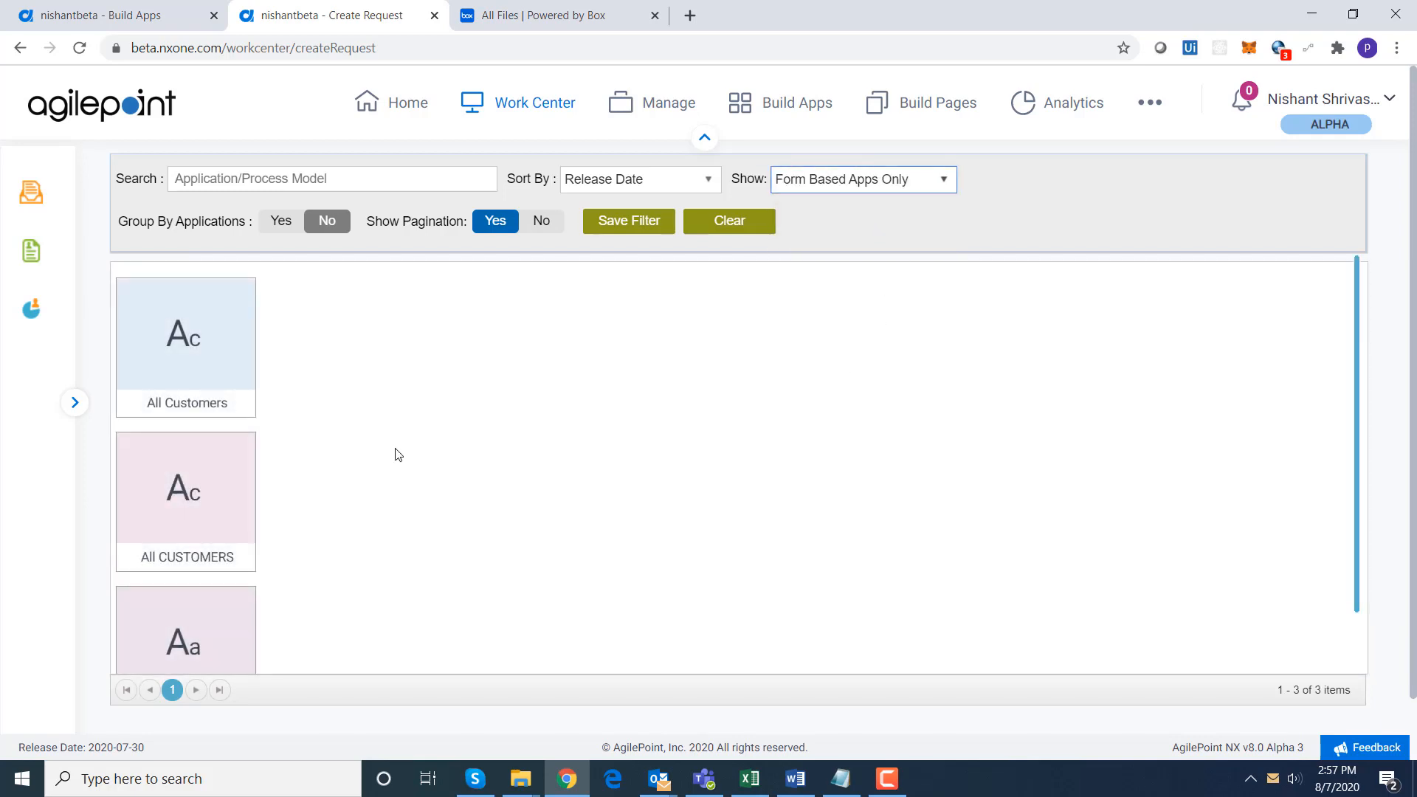
{"action": "mouse_move", "coordinate": [228, 366]}
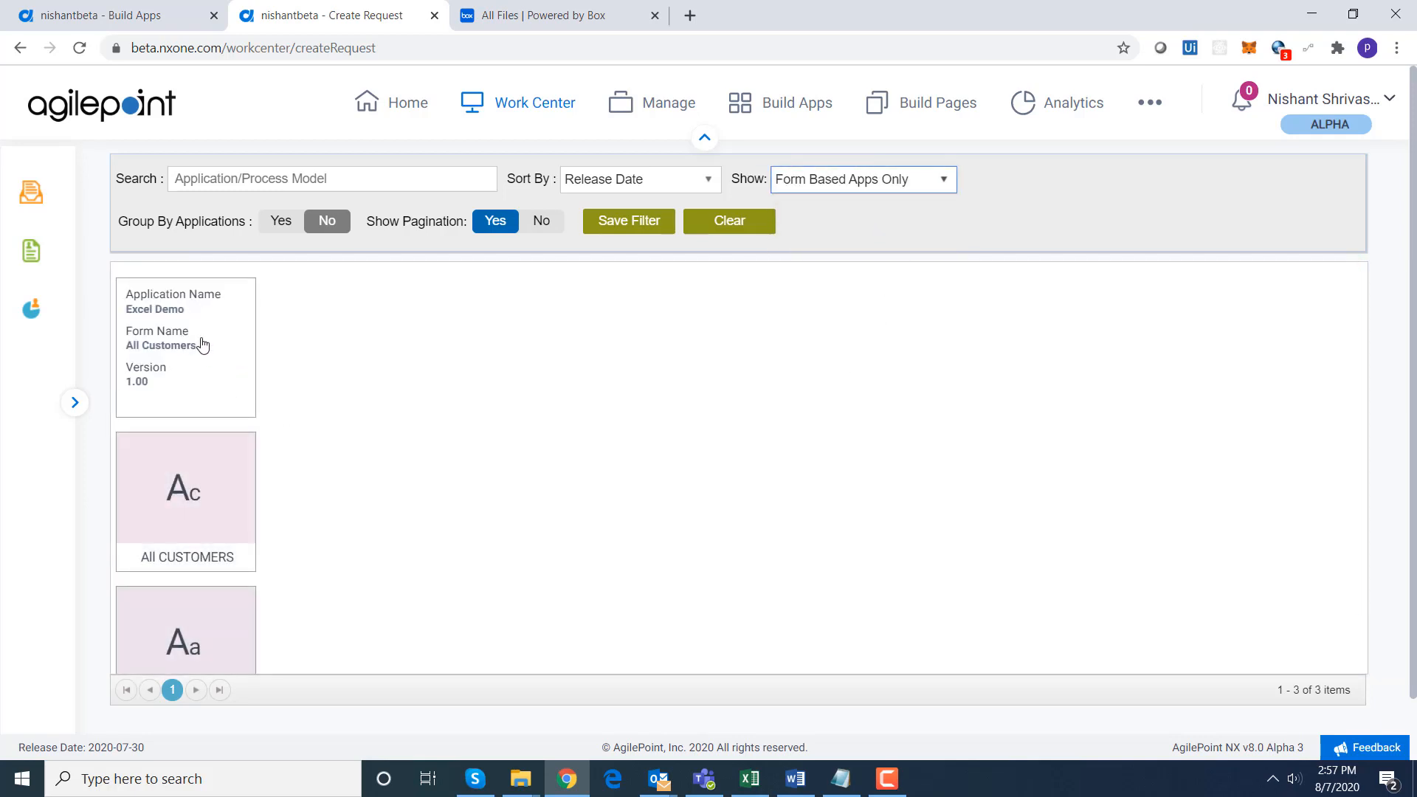
{"action": "left_click", "coordinate": [205, 347]}
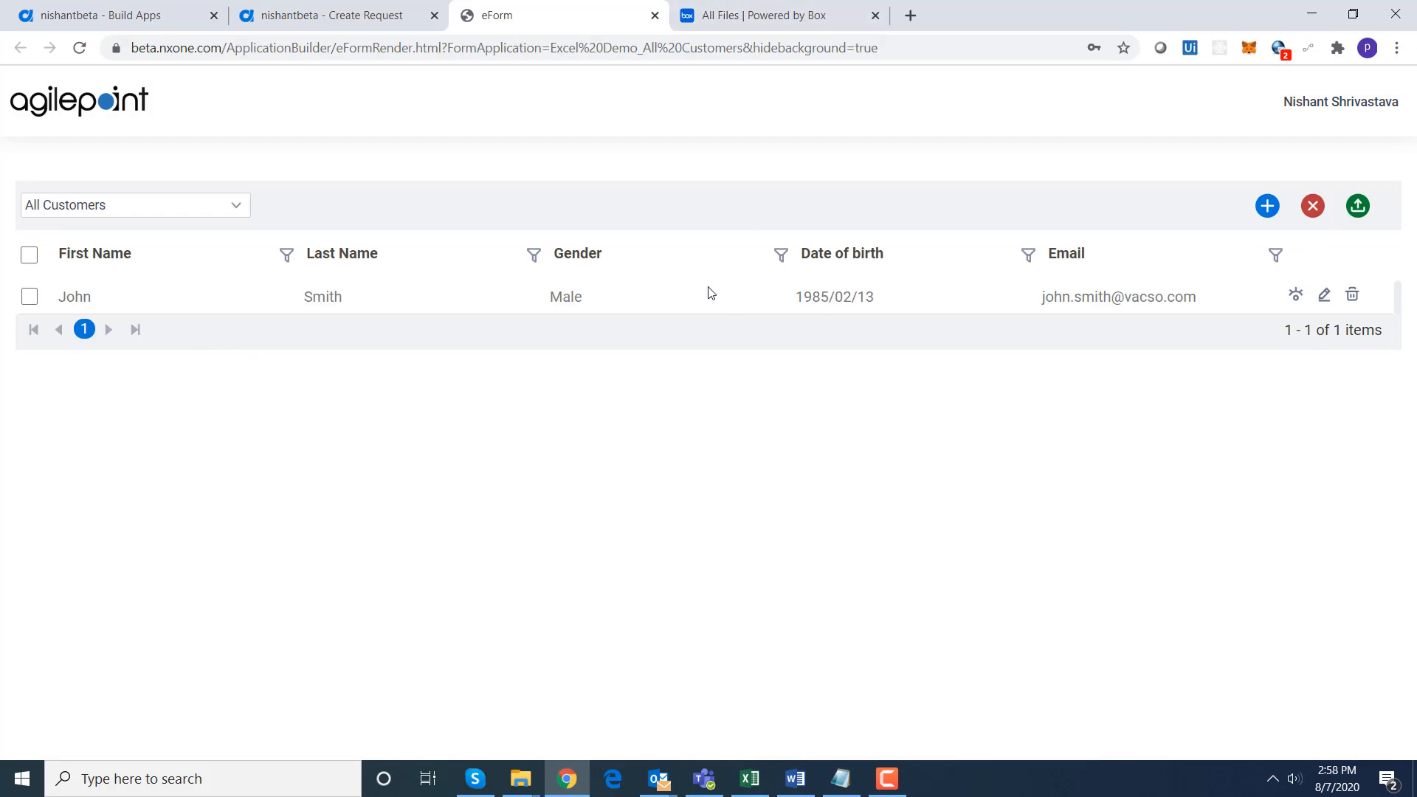
Start a new customer record, enter the customer's first and last name, and set the gender to Male.
{"action": "left_click", "coordinate": [1268, 213]}
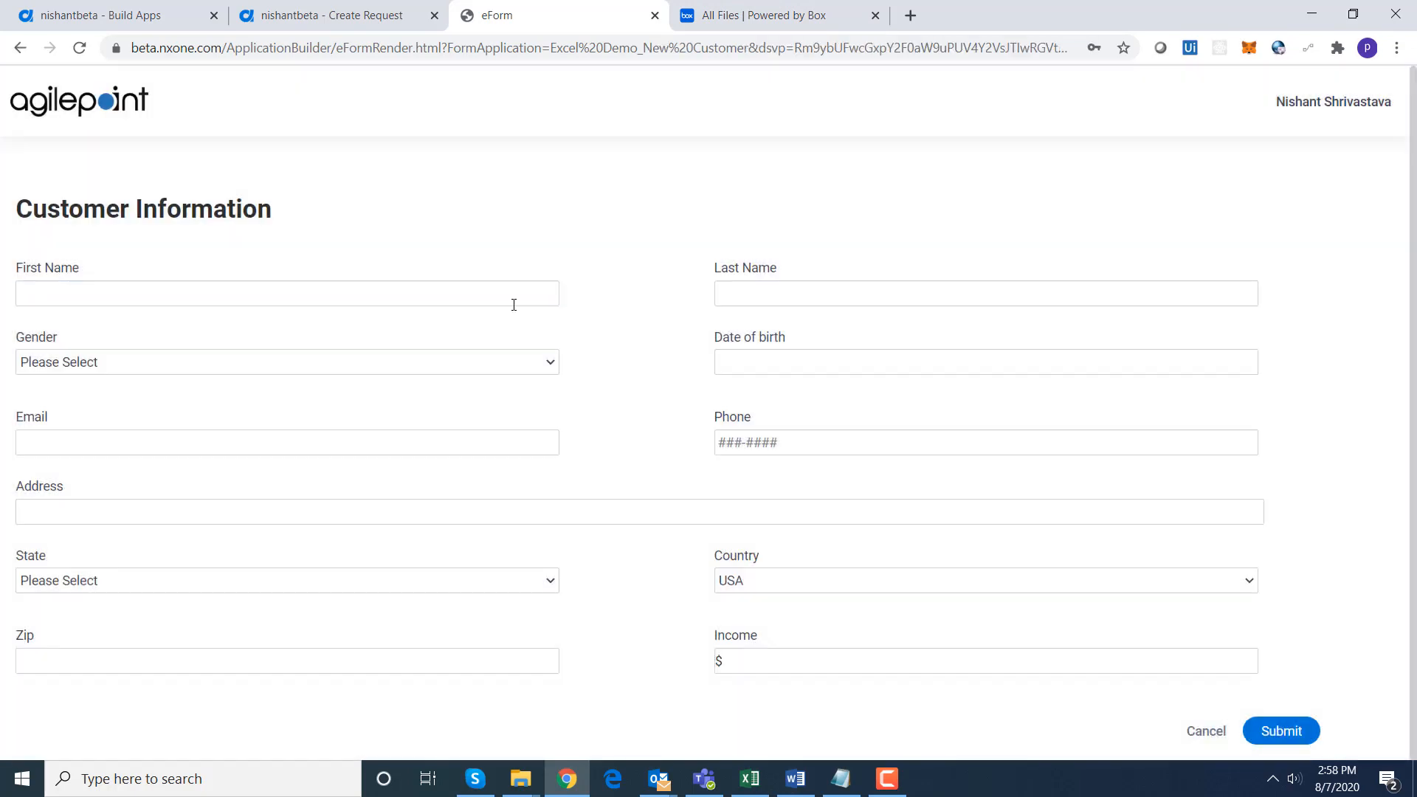
{"action": "left_click", "coordinate": [487, 299]}
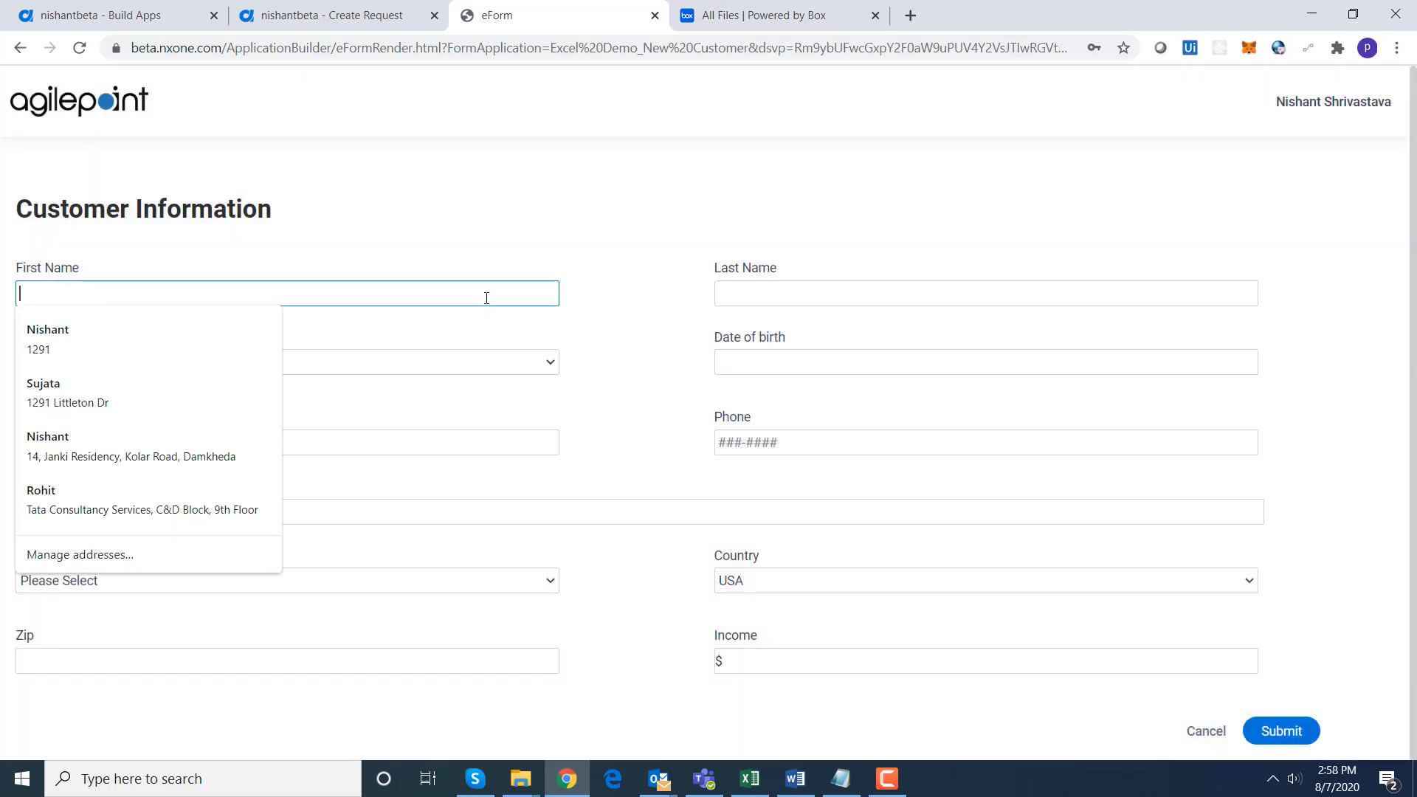
{"action": "type", "text": "A"}
{"action": "type", "text": "David"}
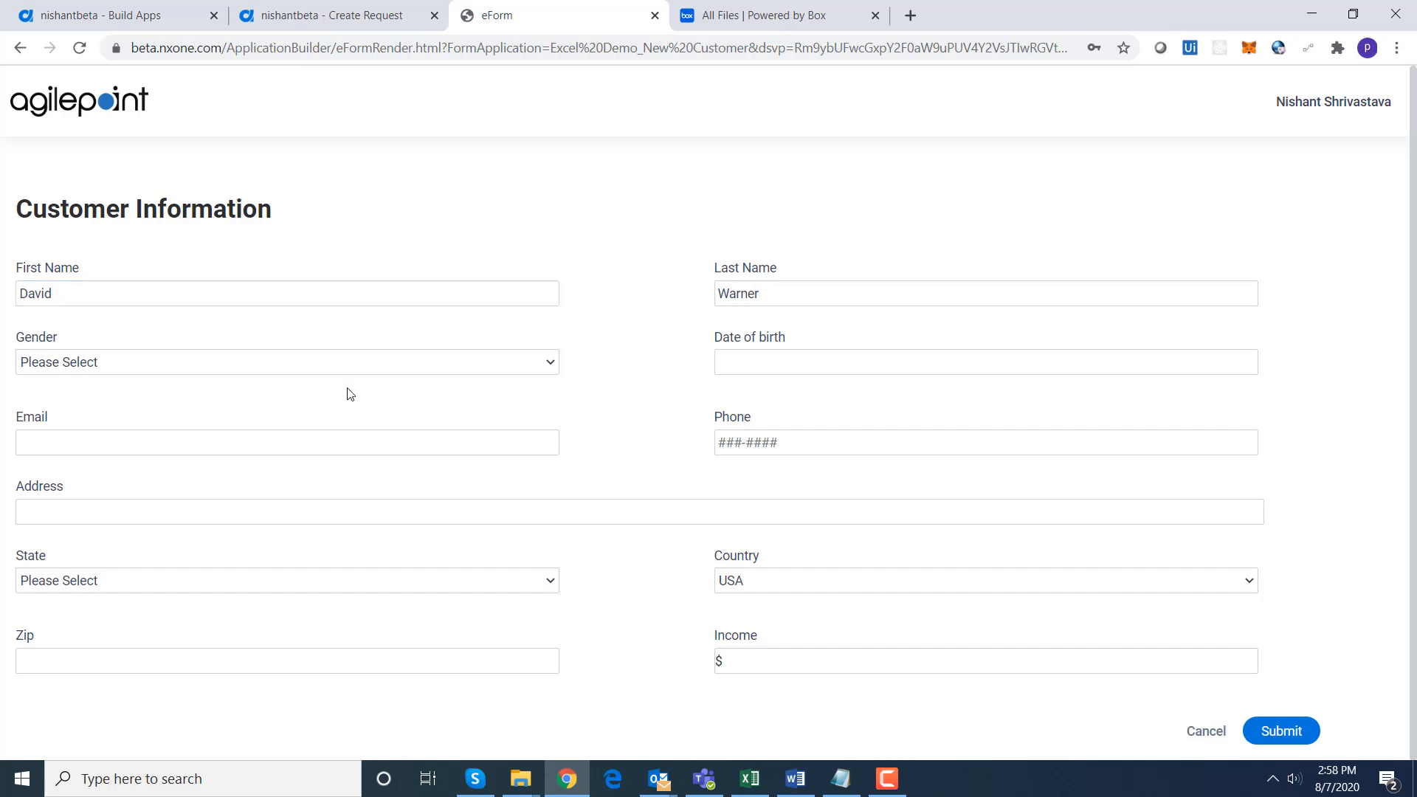
{"action": "left_click", "coordinate": [339, 369]}
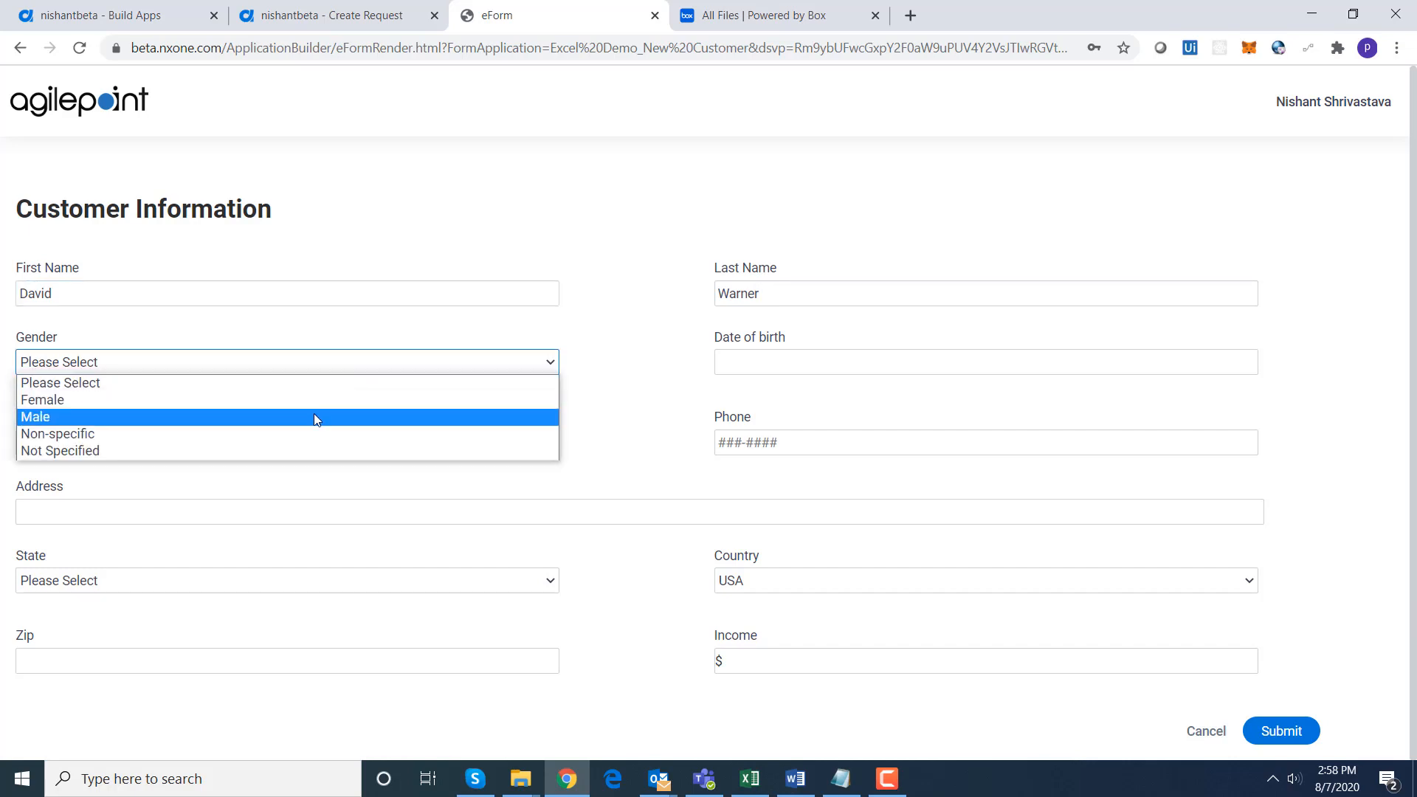
{"action": "left_click", "coordinate": [315, 414]}
Set the new customer's date of birth using the calendar.
{"action": "left_click", "coordinate": [749, 355]}
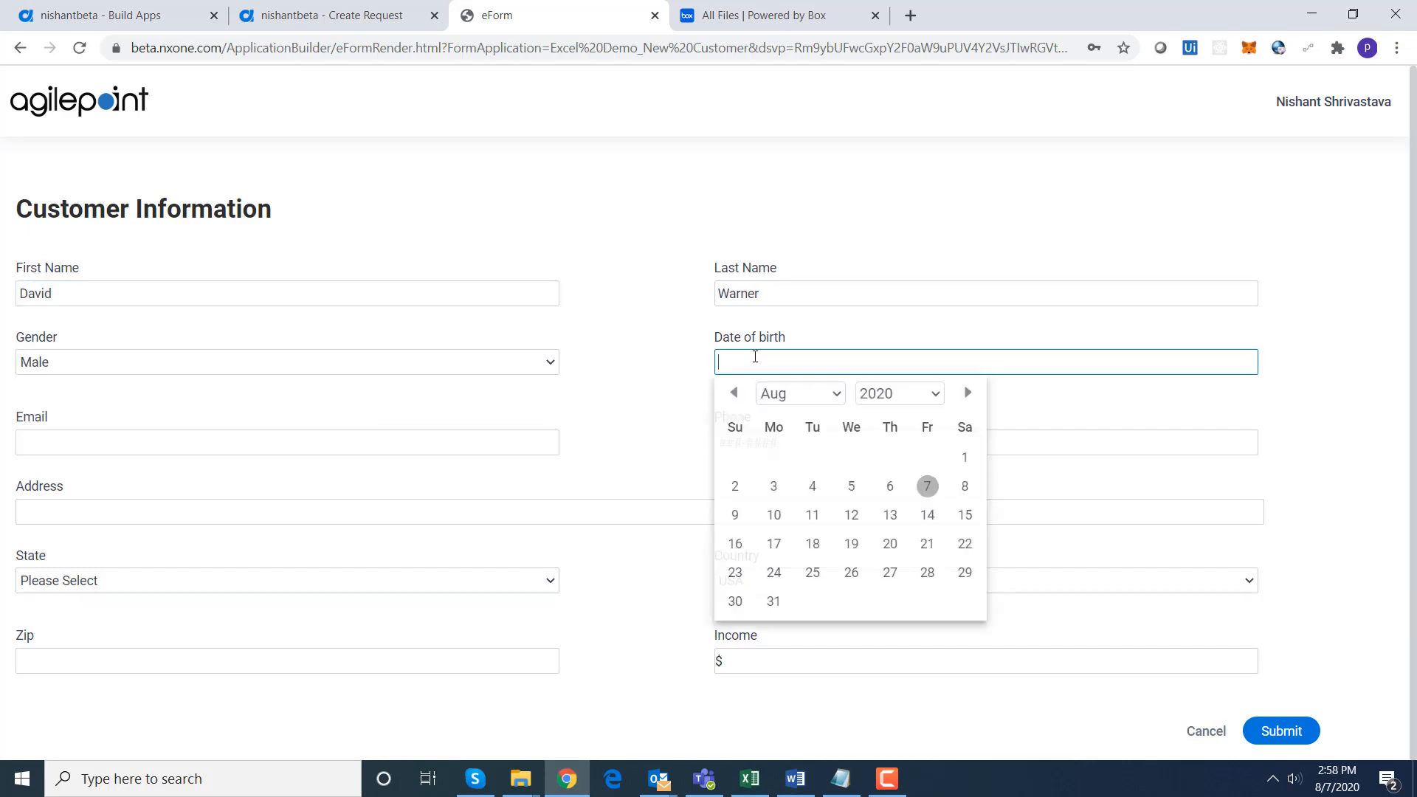
{"action": "left_click", "coordinate": [890, 394]}
{"action": "left_click", "coordinate": [899, 263]}
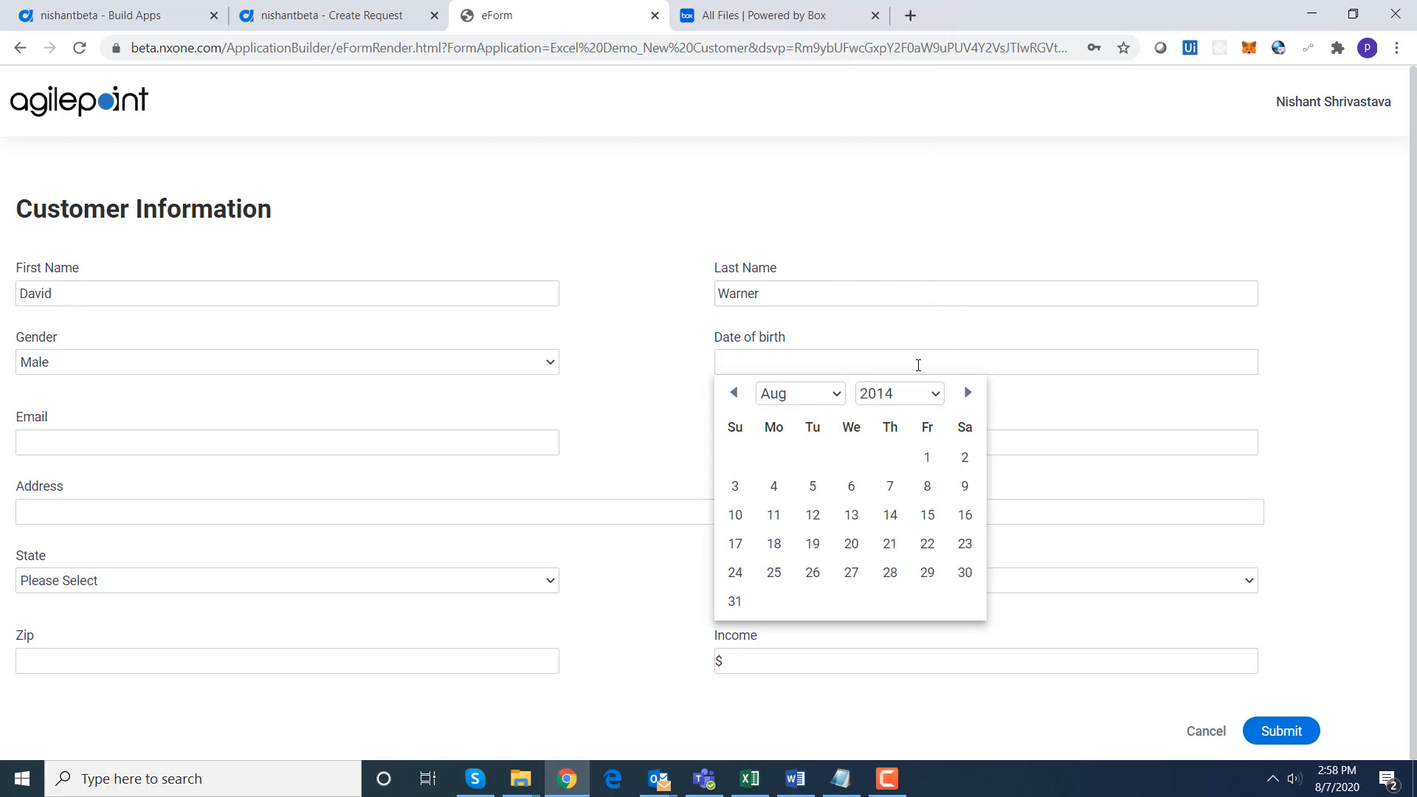
{"action": "left_click", "coordinate": [916, 394]}
{"action": "left_click", "coordinate": [893, 112]}
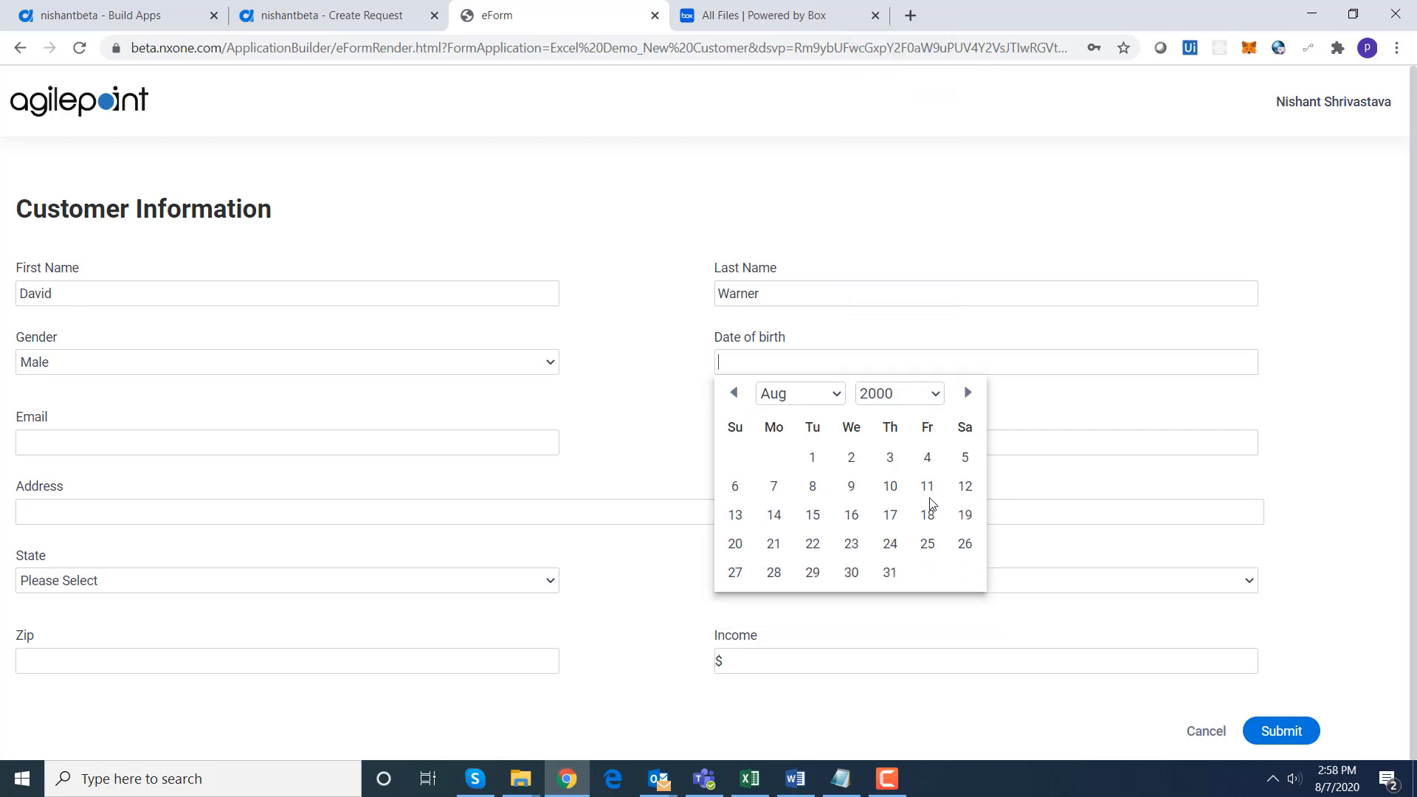
{"action": "left_click", "coordinate": [890, 458]}
Fill in the new customer's e-mail, phone number and street address.
{"action": "left_click", "coordinate": [189, 450]}
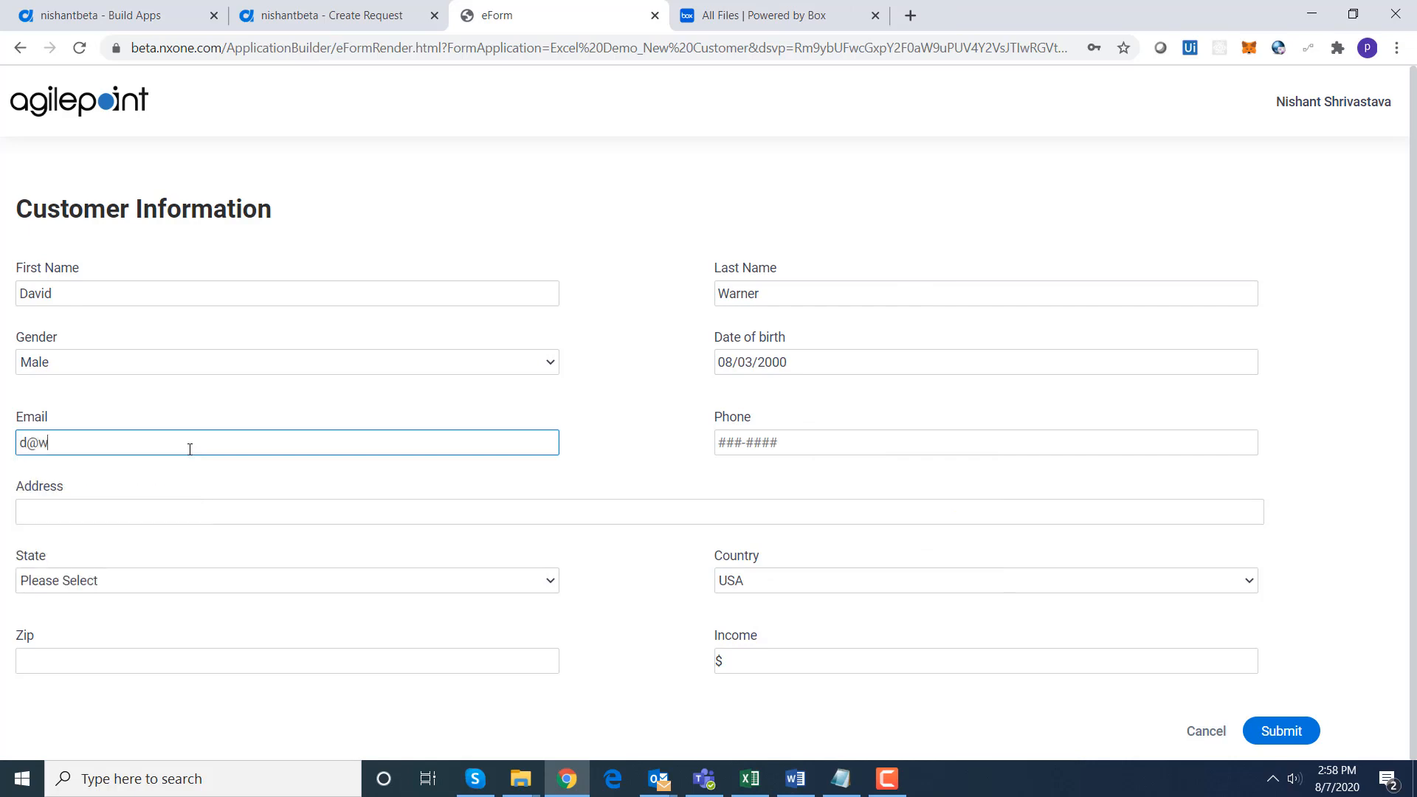
{"action": "key", "text": "Tab"}
{"action": "type", "text": "111-1111"}
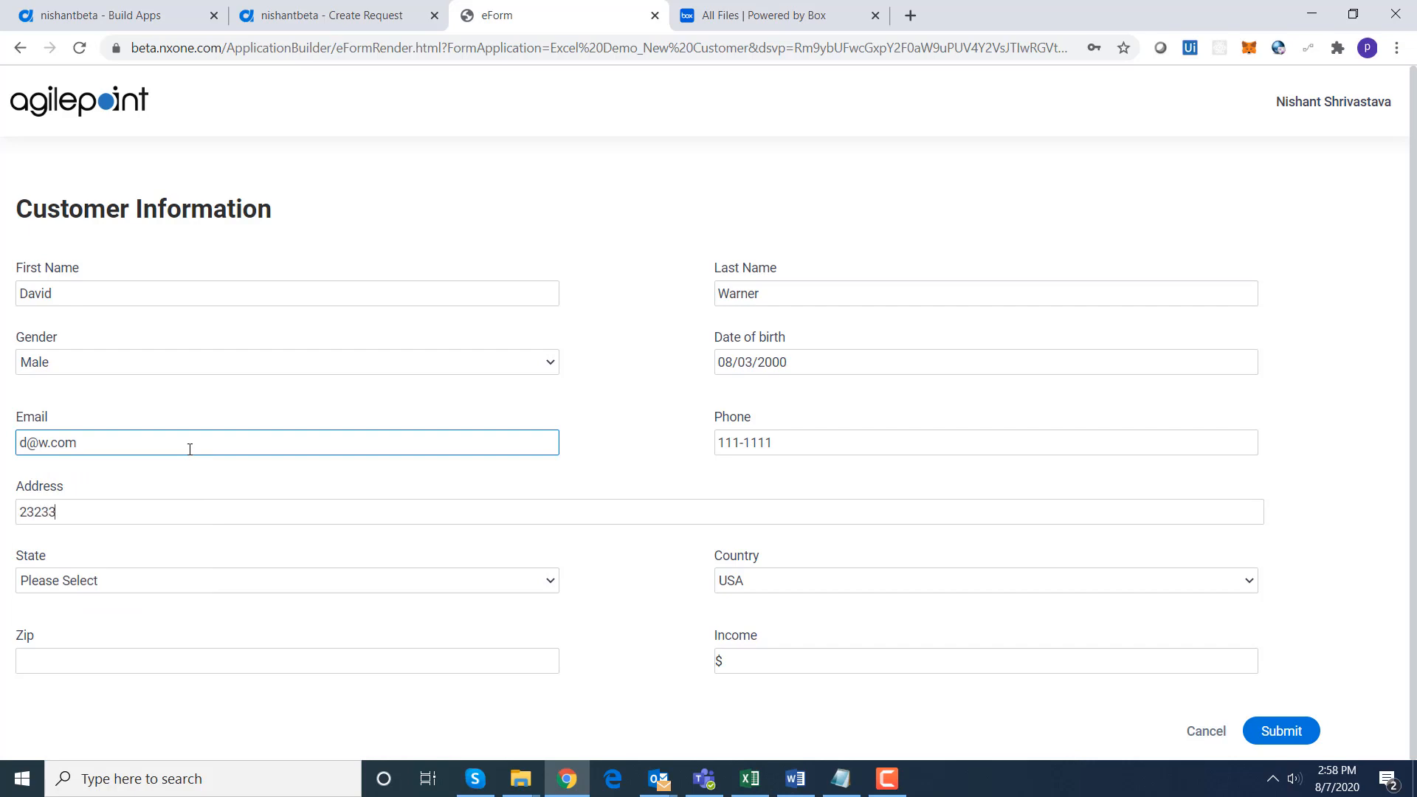
{"action": "key", "text": "Tab"}
{"action": "left_click", "coordinate": [182, 503]}
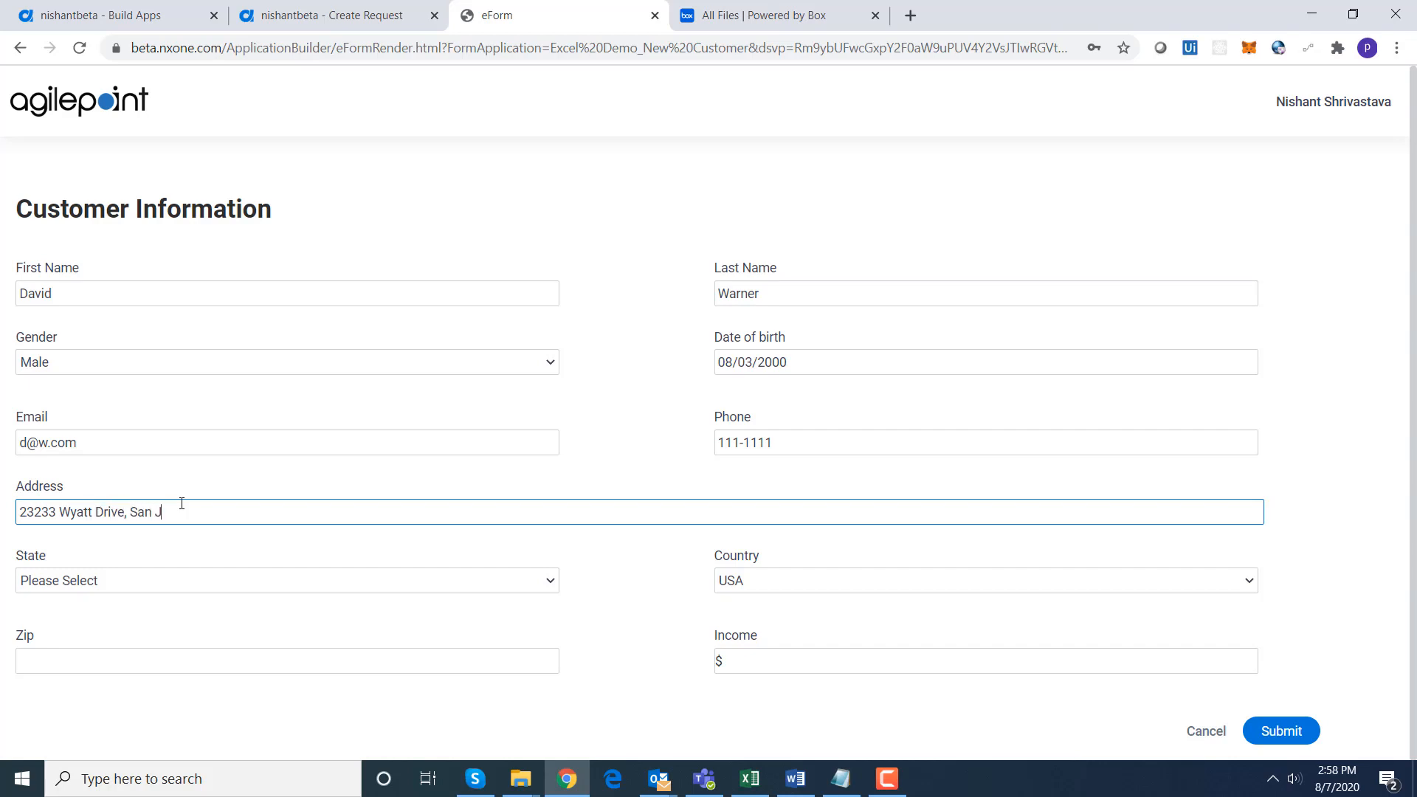
Set the state to California, enter the zip code and an income of 10000000, and submit the new customer.
{"action": "left_click", "coordinate": [206, 588]}
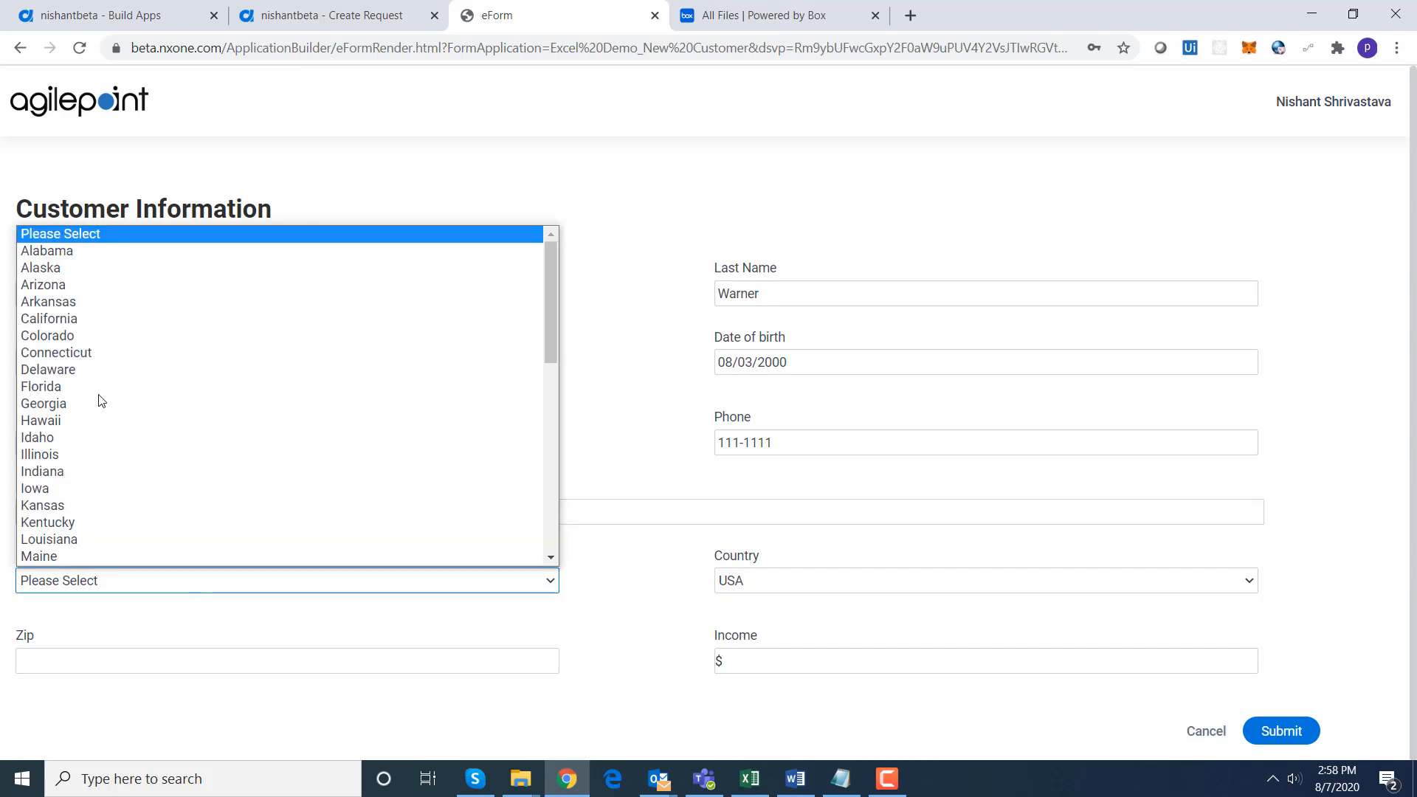
{"action": "left_click", "coordinate": [87, 319]}
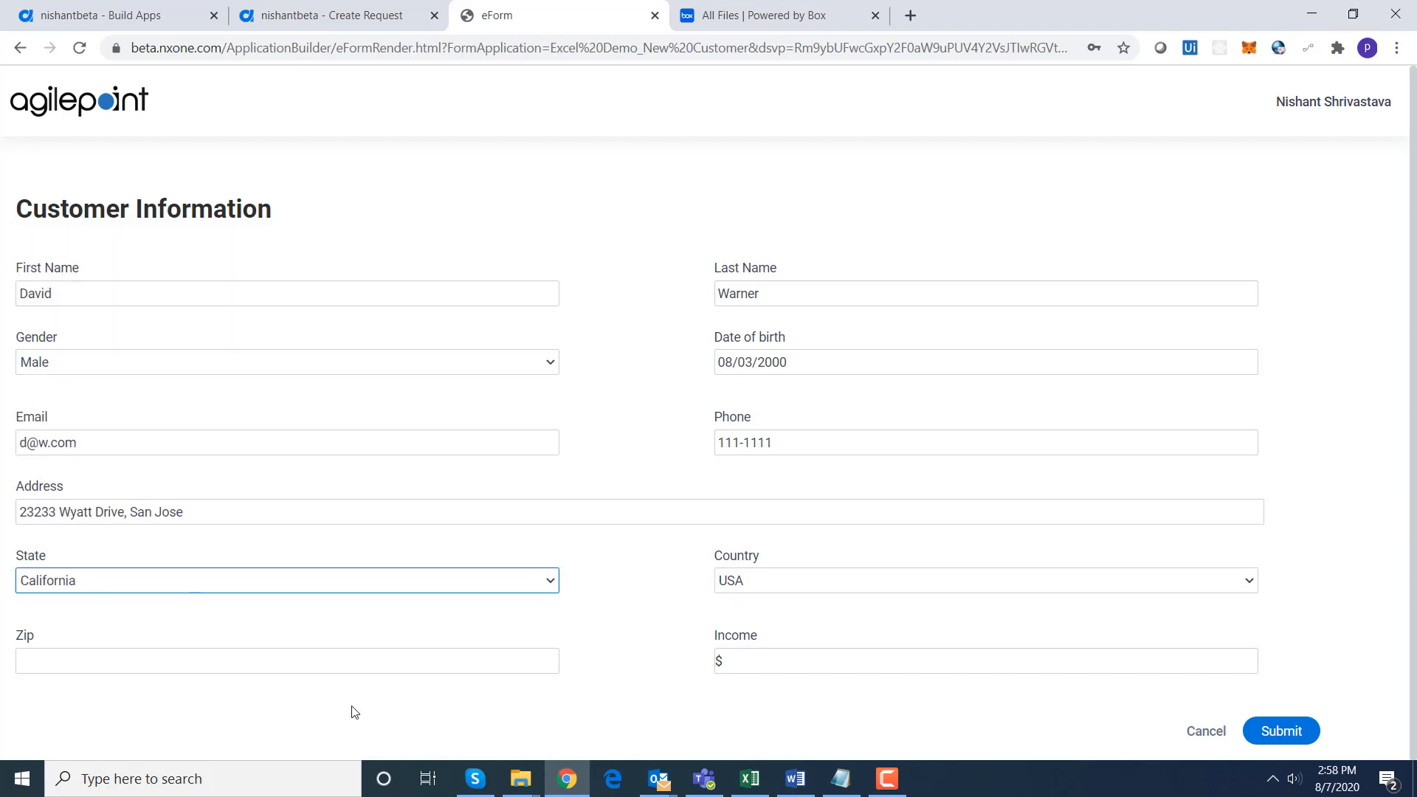
{"action": "left_click", "coordinate": [342, 663]}
{"action": "type", "text": "9"}
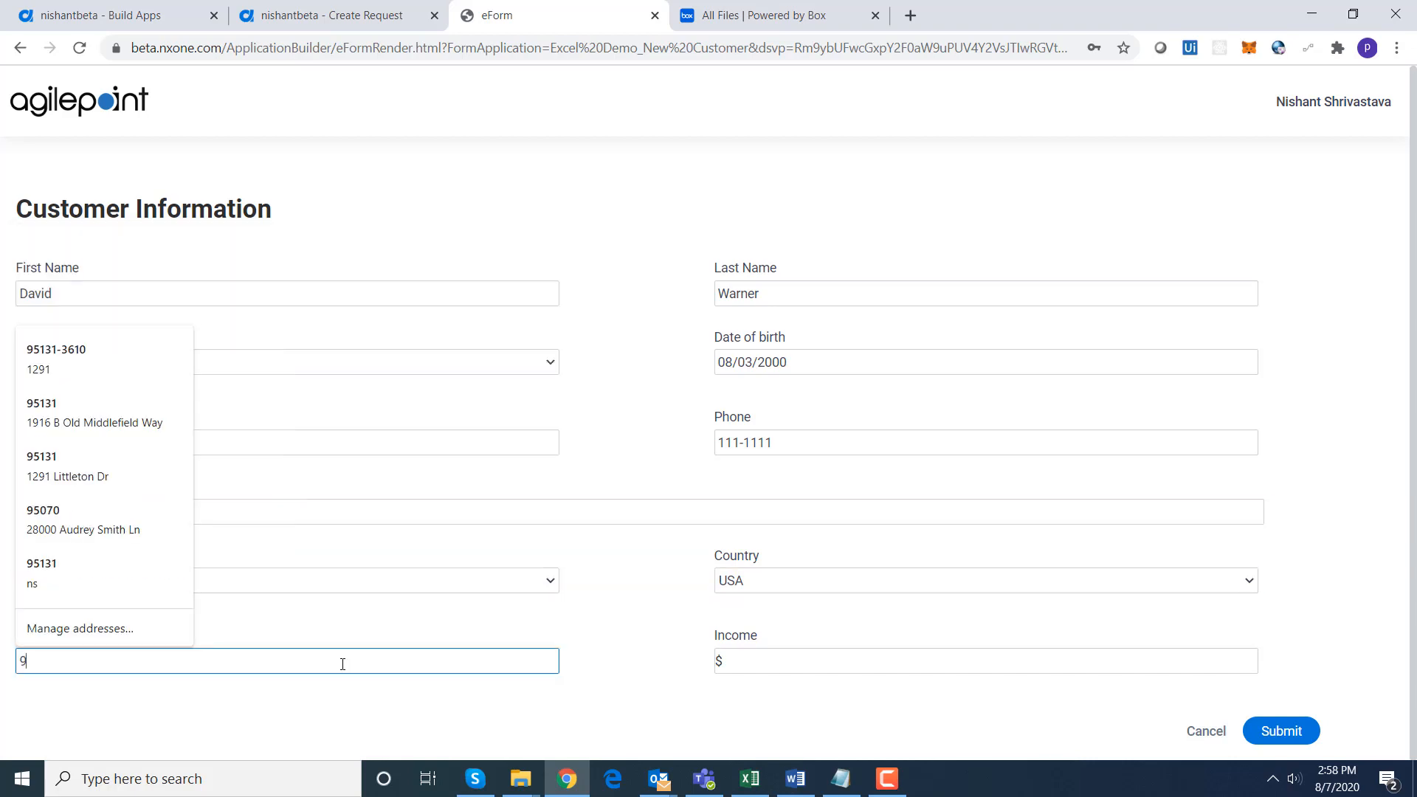
{"action": "type", "text": "5131"}
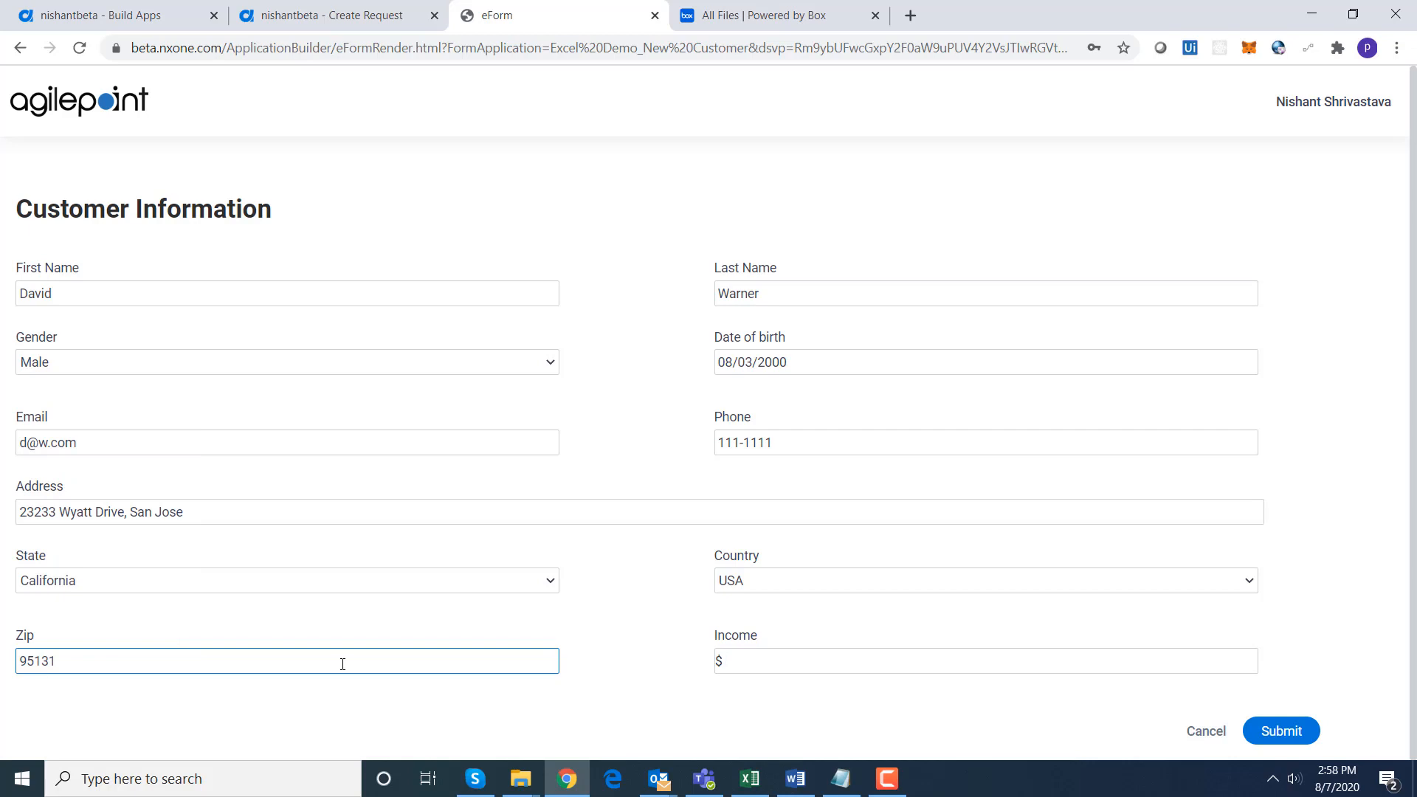
{"action": "type", "text": "10000000"}
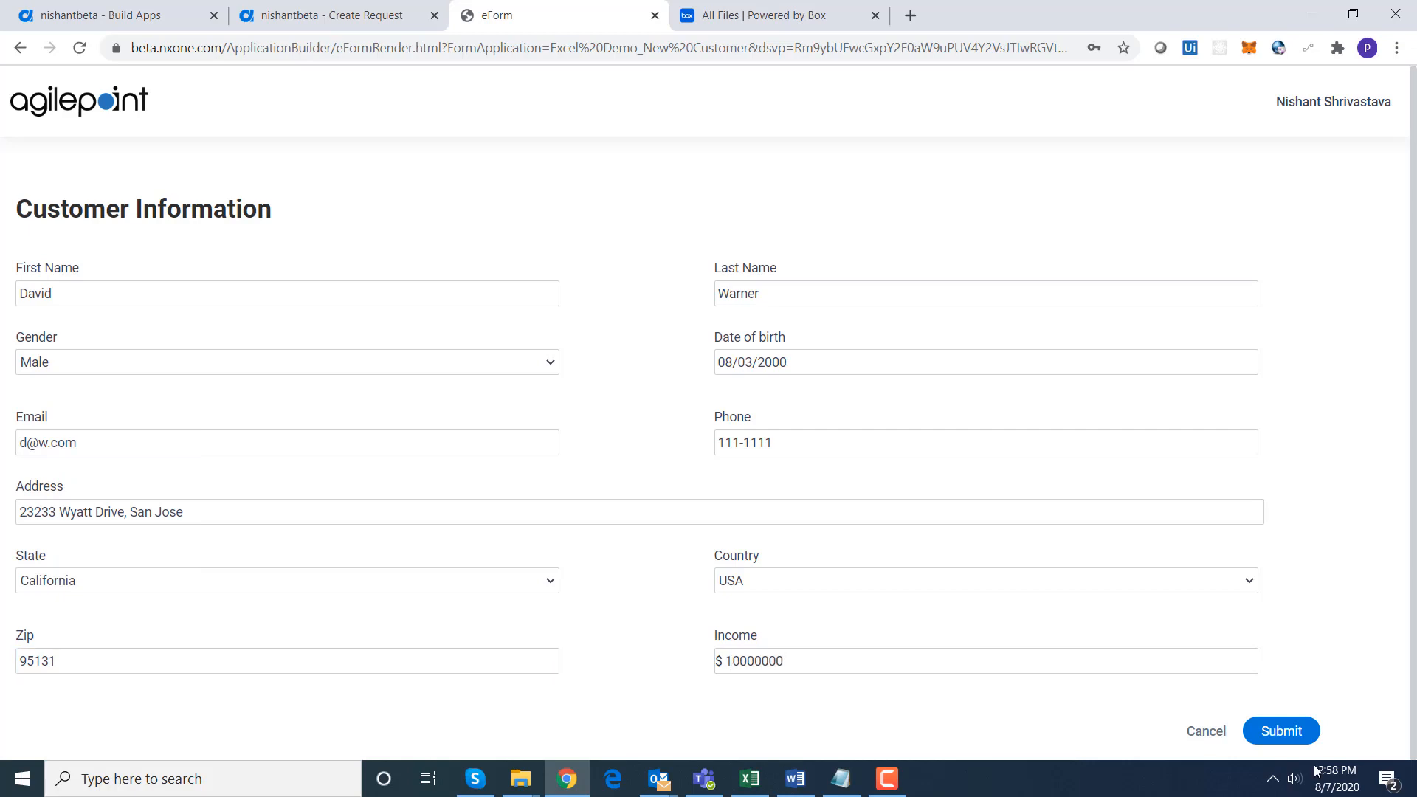
{"action": "left_click", "coordinate": [1288, 738]}
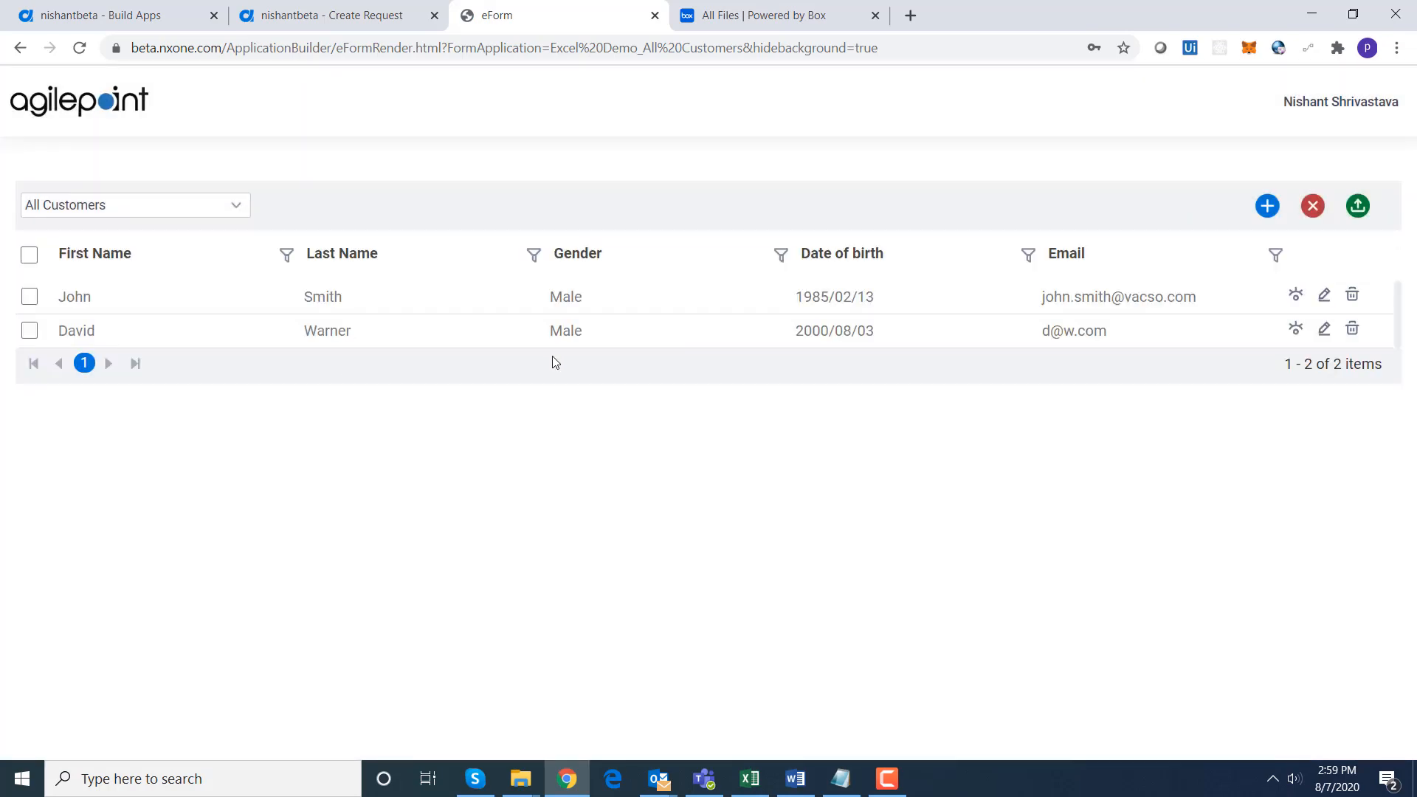
Switch to Box and open CustomersAndOrders.xlsx to check its customer rows.
{"action": "left_click", "coordinate": [812, 13]}
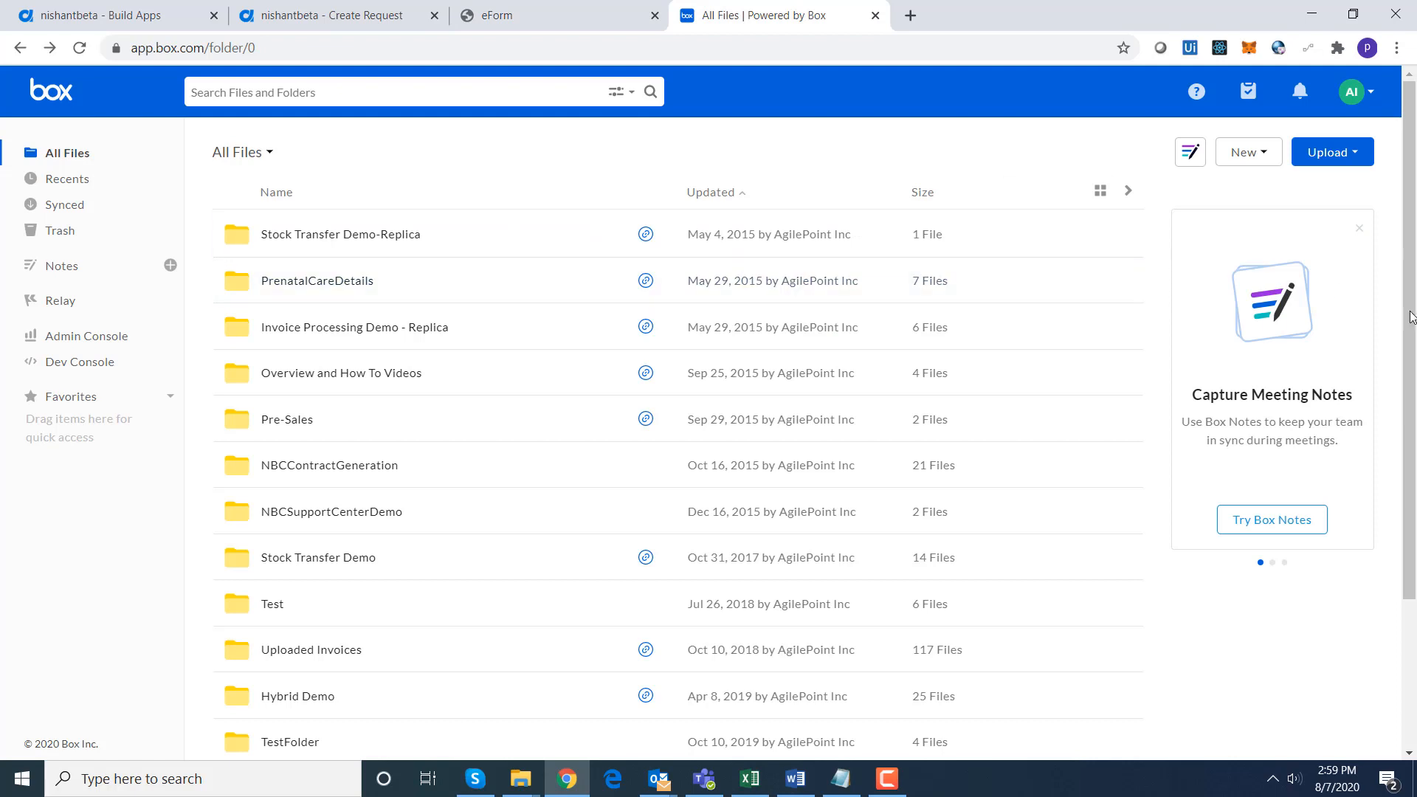
{"action": "scroll", "coordinate": [317, 730], "scroll_direction": "down", "scroll_amount": 3}
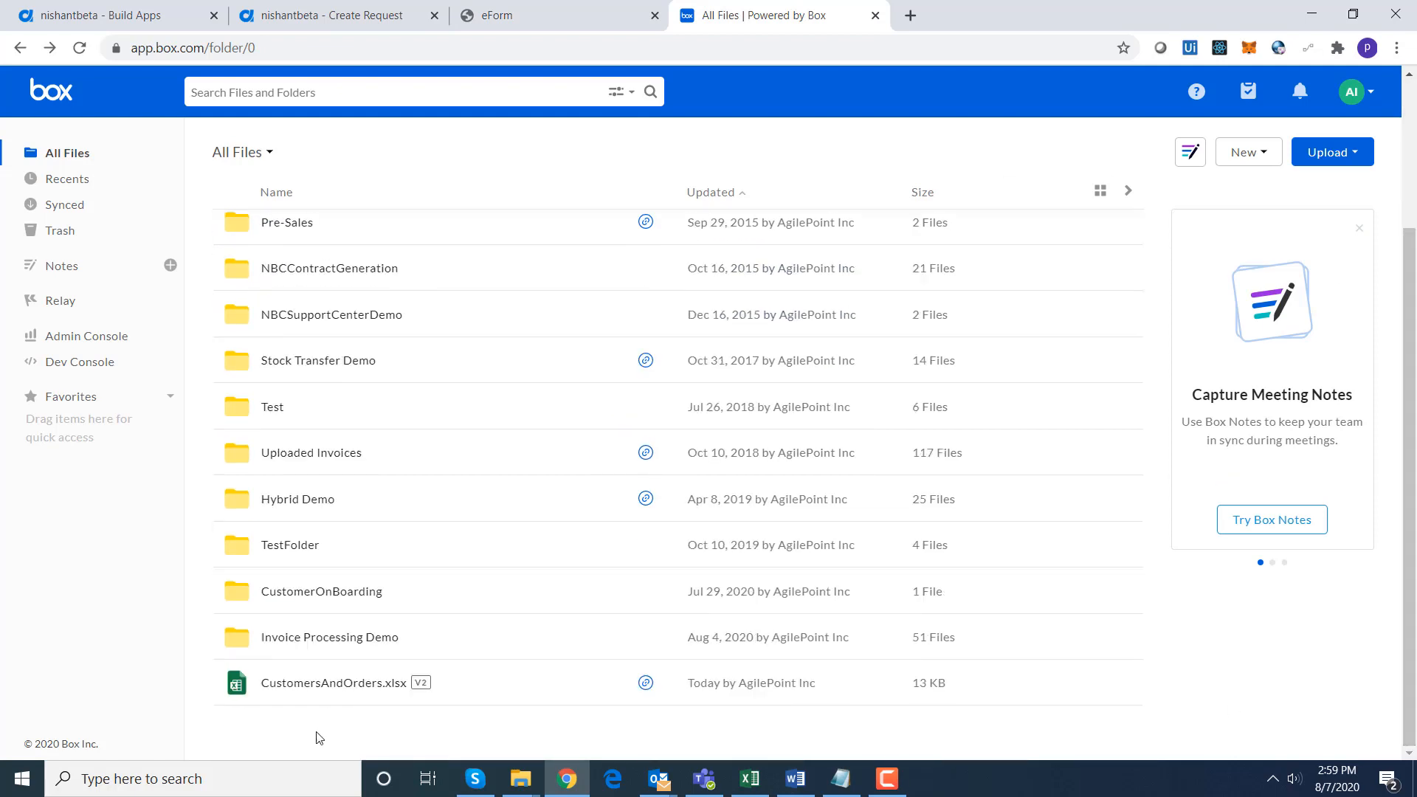
{"action": "left_click", "coordinate": [326, 685]}
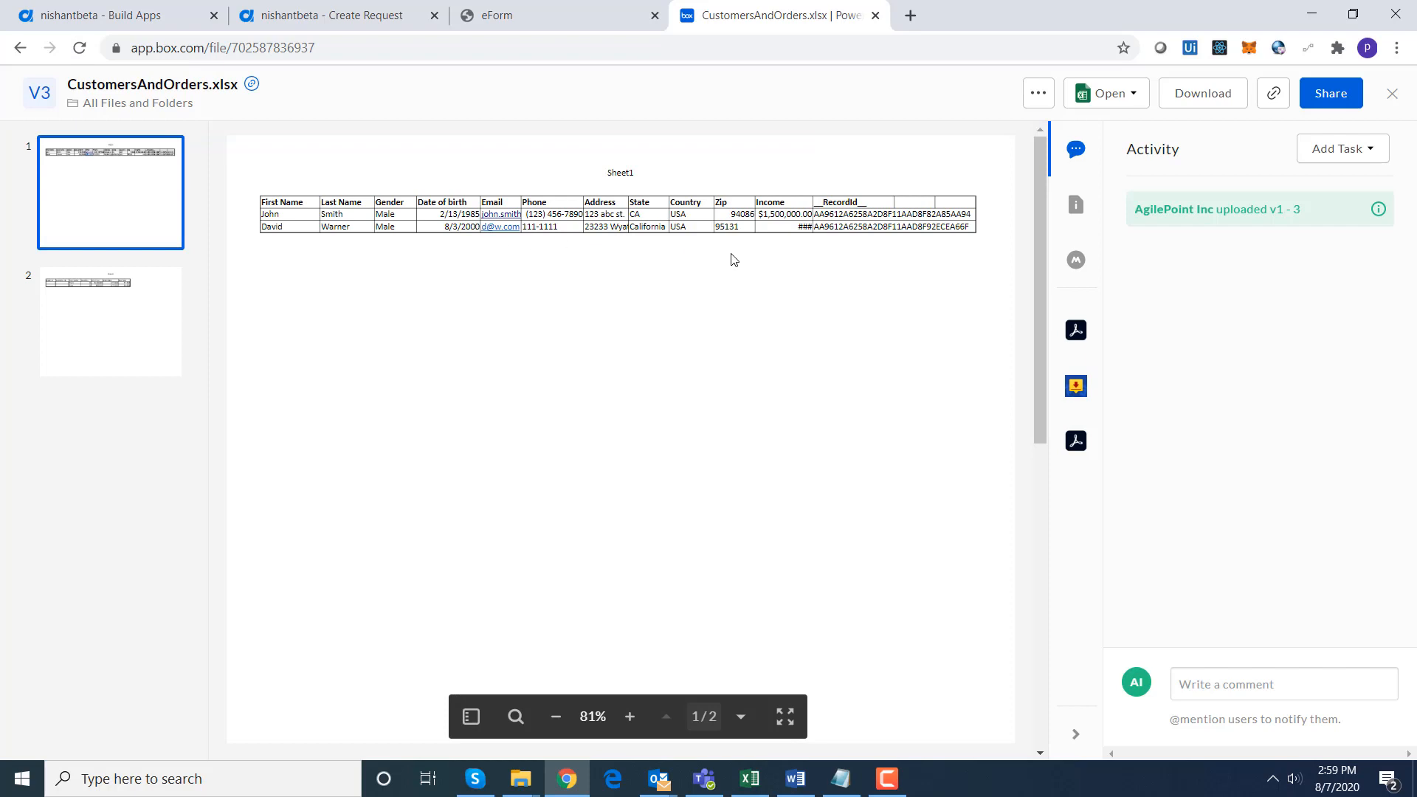
Return to the eForm customer list, append 1 to the second customer's first name and submit the update.
{"action": "left_click", "coordinate": [560, 15]}
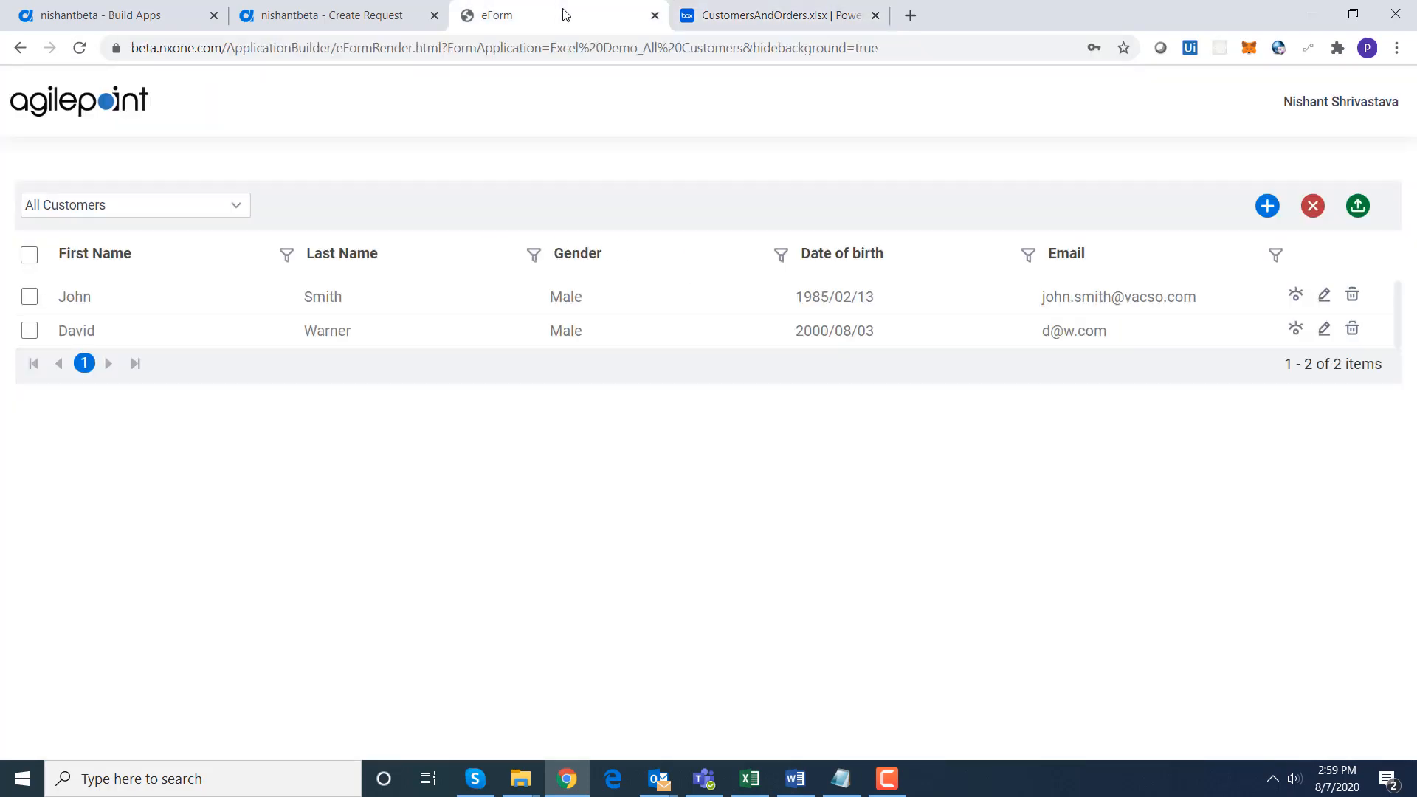
{"action": "left_click", "coordinate": [1324, 334]}
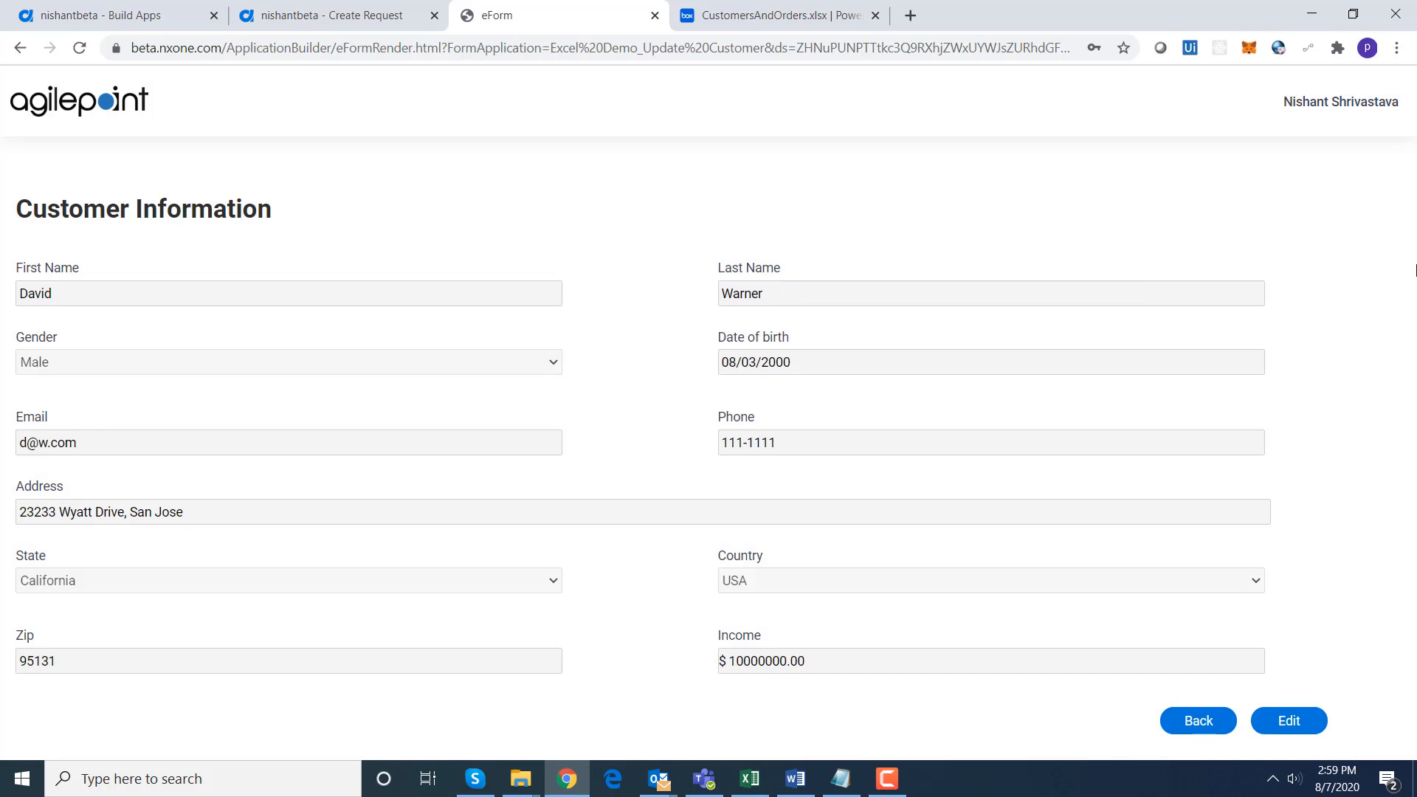
{"action": "left_click", "coordinate": [1286, 730]}
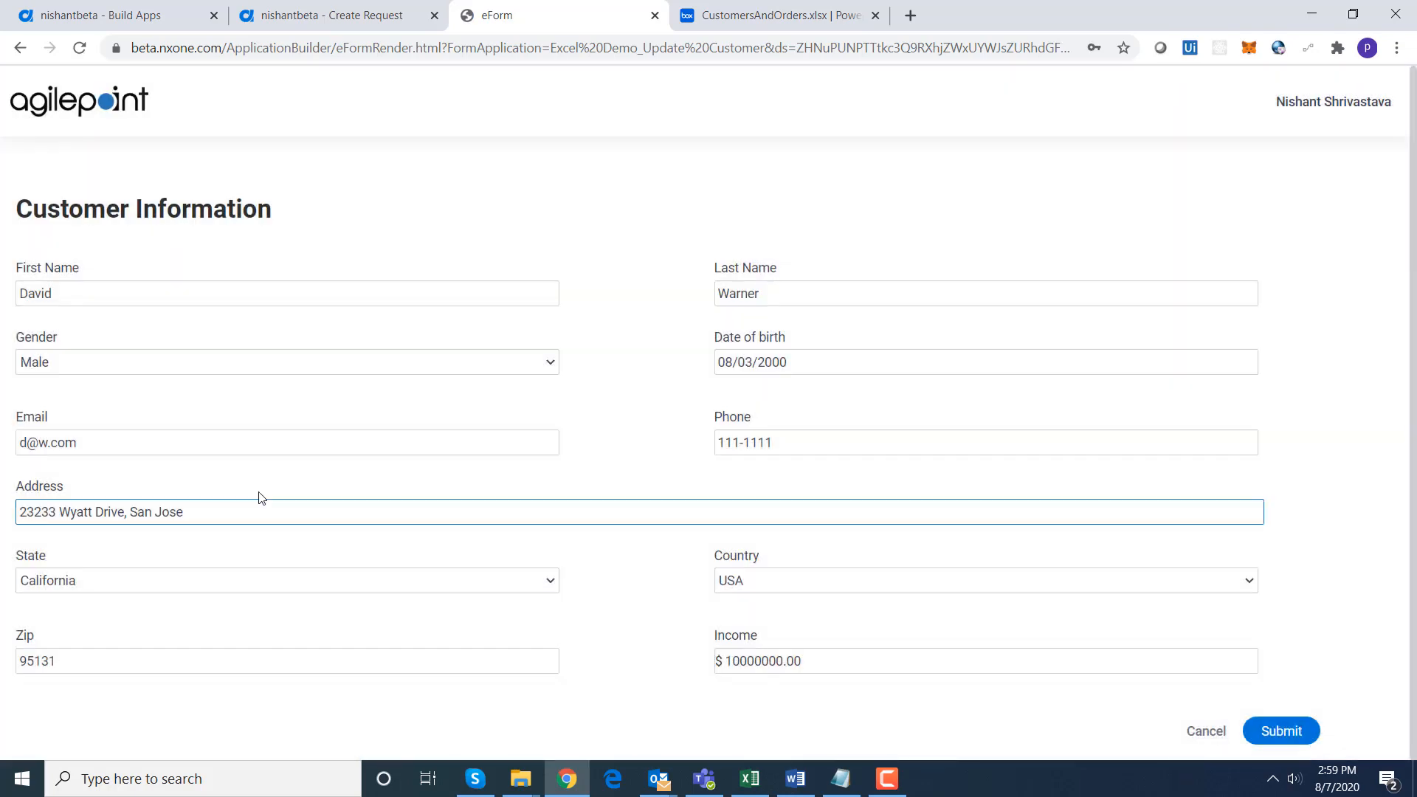
{"action": "left_click", "coordinate": [155, 298]}
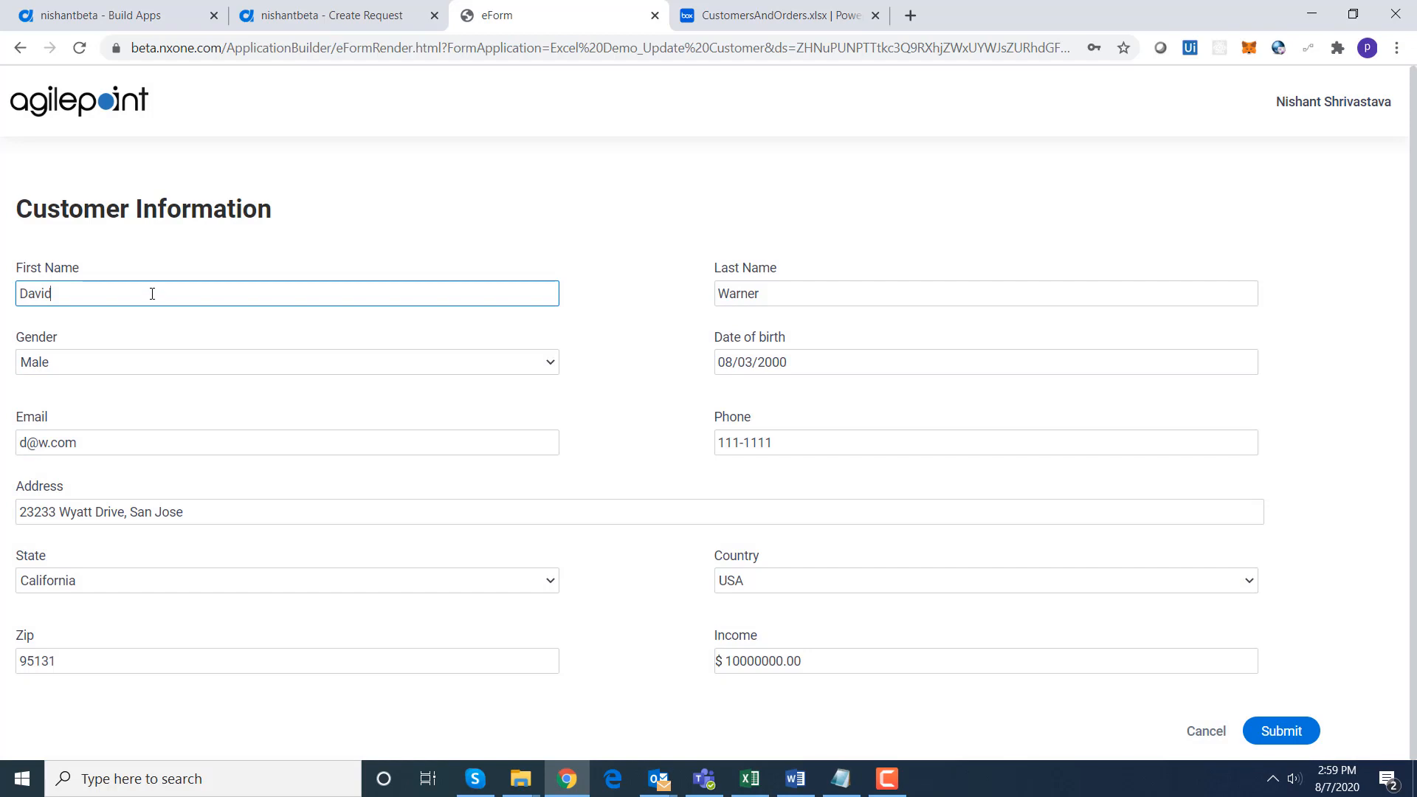
{"action": "left_click", "coordinate": [1281, 732]}
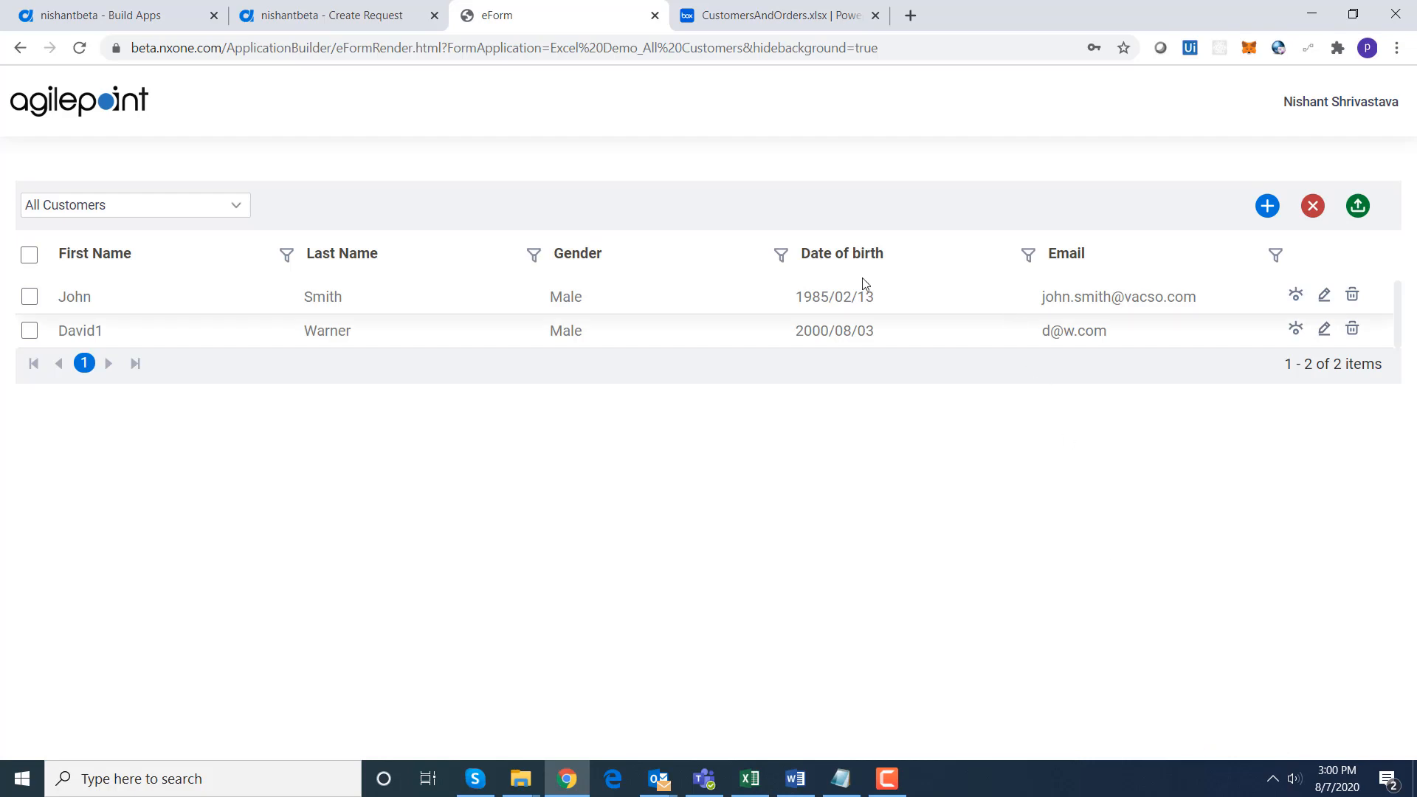
Switch to CustomersAndOrders.xlsx in Box and reload it to check the updated customer row.
{"action": "left_click", "coordinate": [753, 11]}
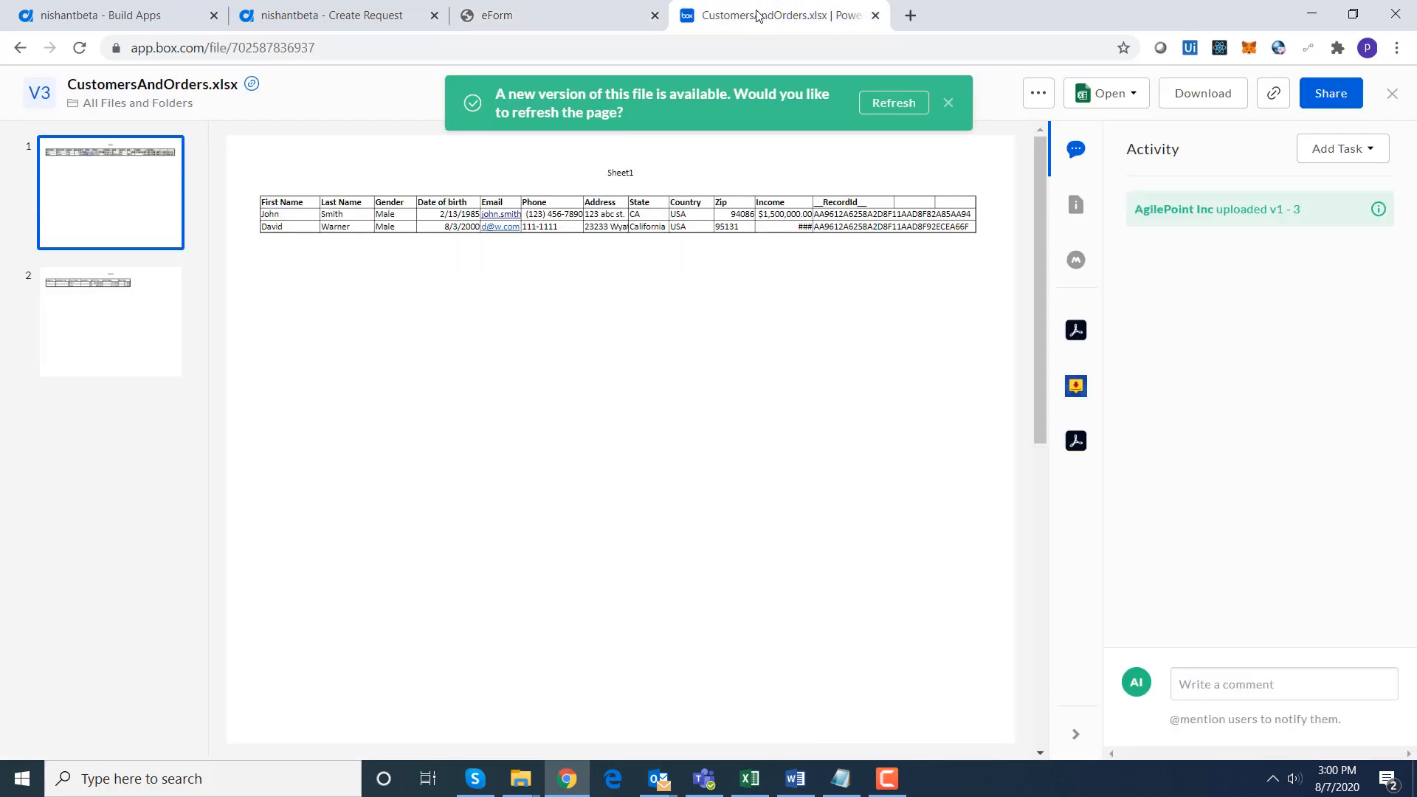
{"action": "left_click", "coordinate": [80, 48]}
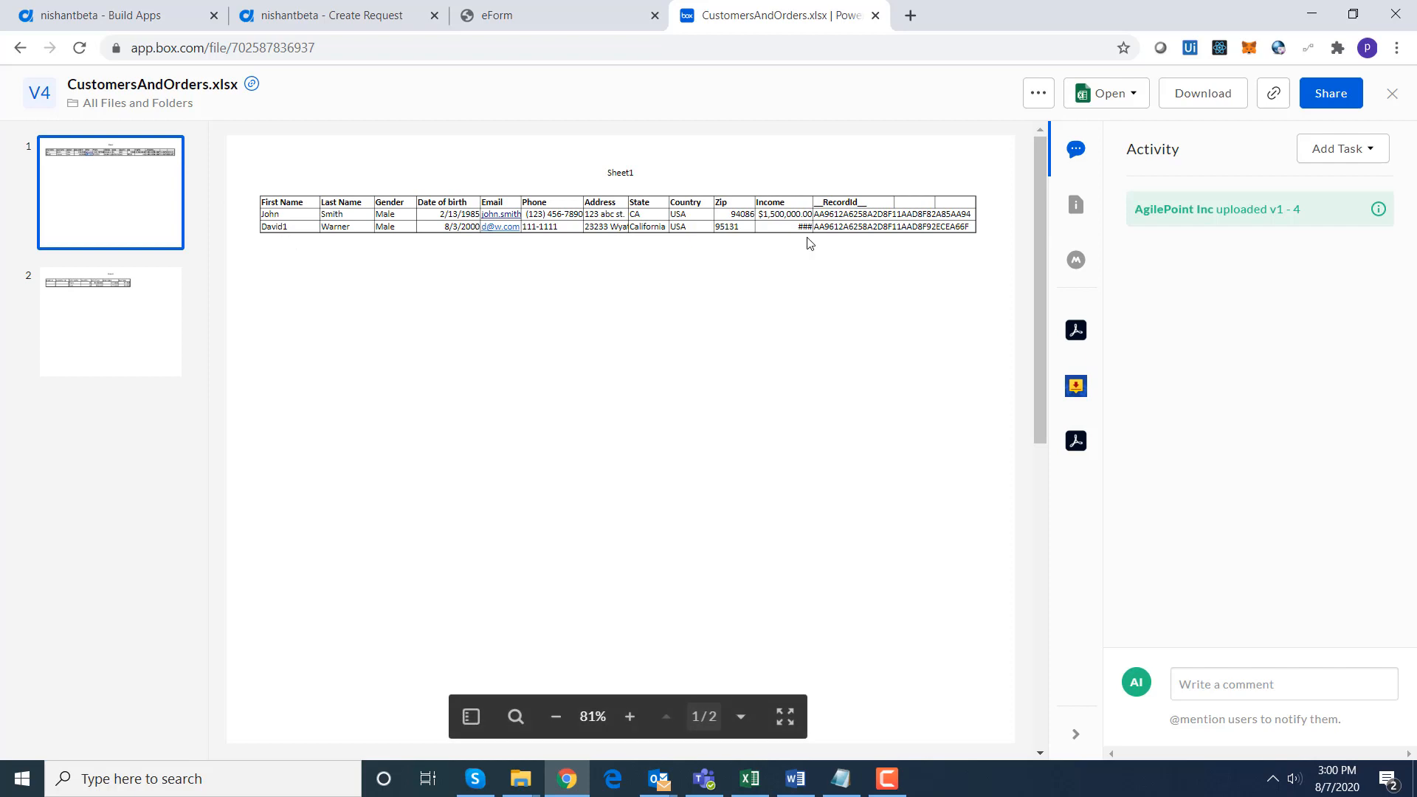
Switch to the AgilePoint app builder and open the Excel Demo app's All Customers form for editing.
{"action": "left_click", "coordinate": [536, 30]}
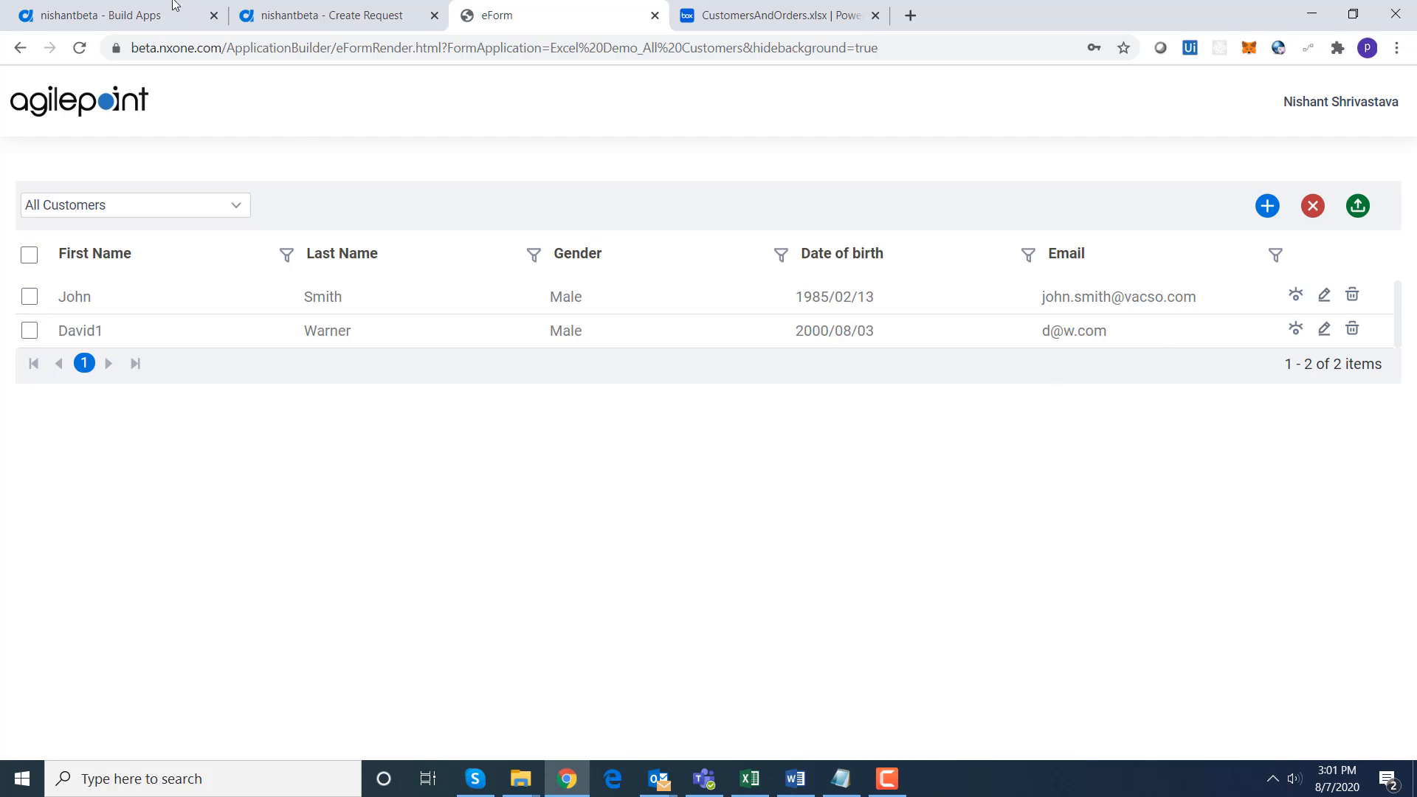
{"action": "left_click", "coordinate": [151, 11]}
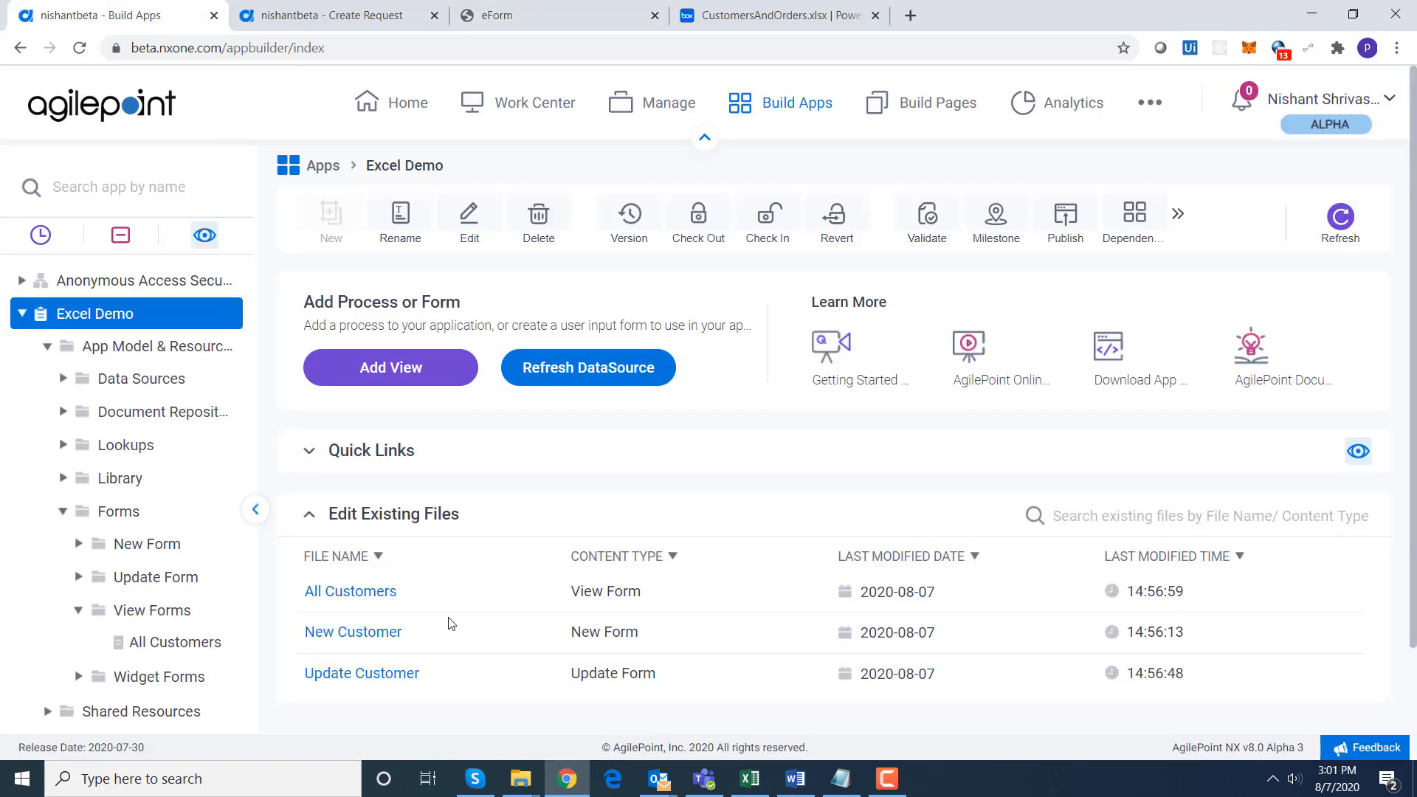
{"action": "left_click", "coordinate": [379, 595]}
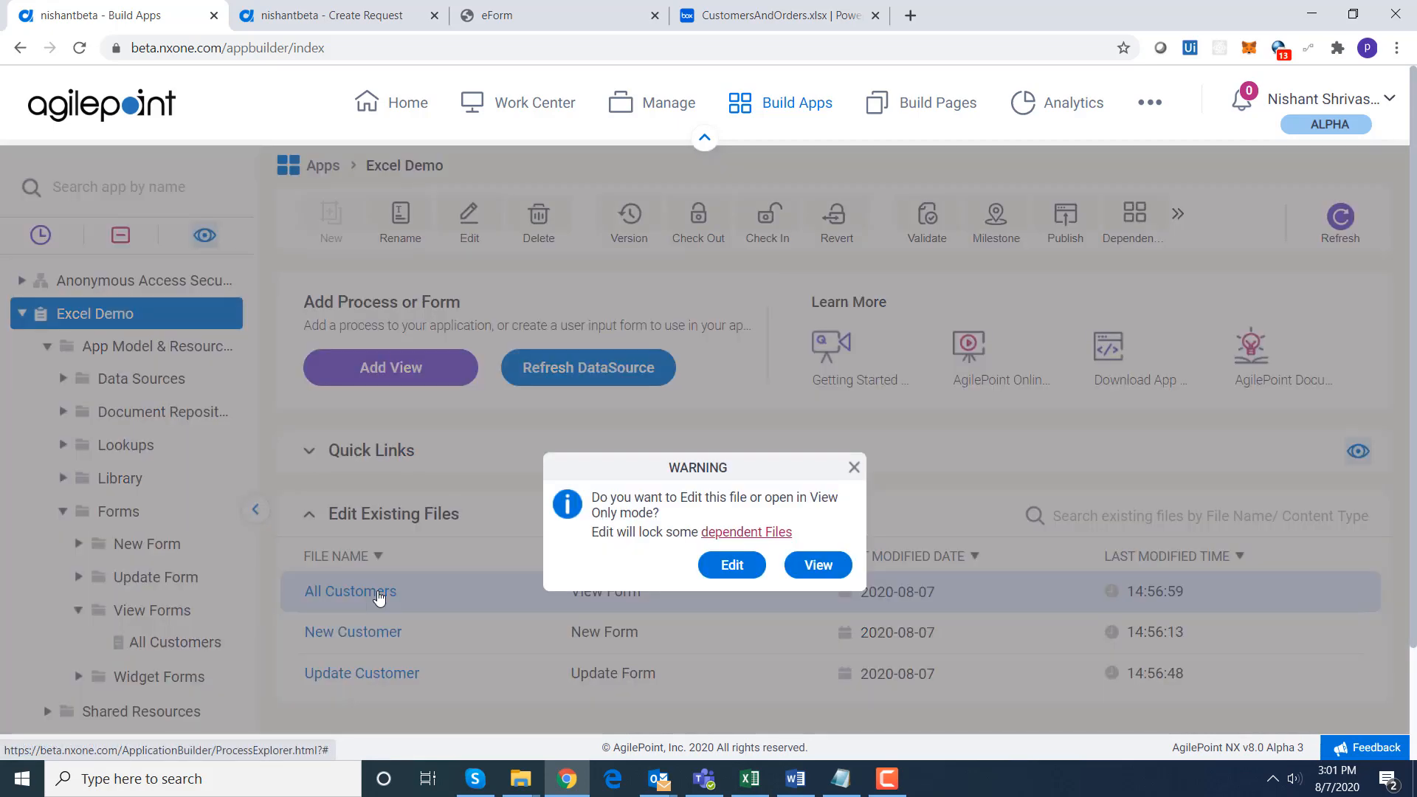
{"action": "left_click", "coordinate": [734, 566]}
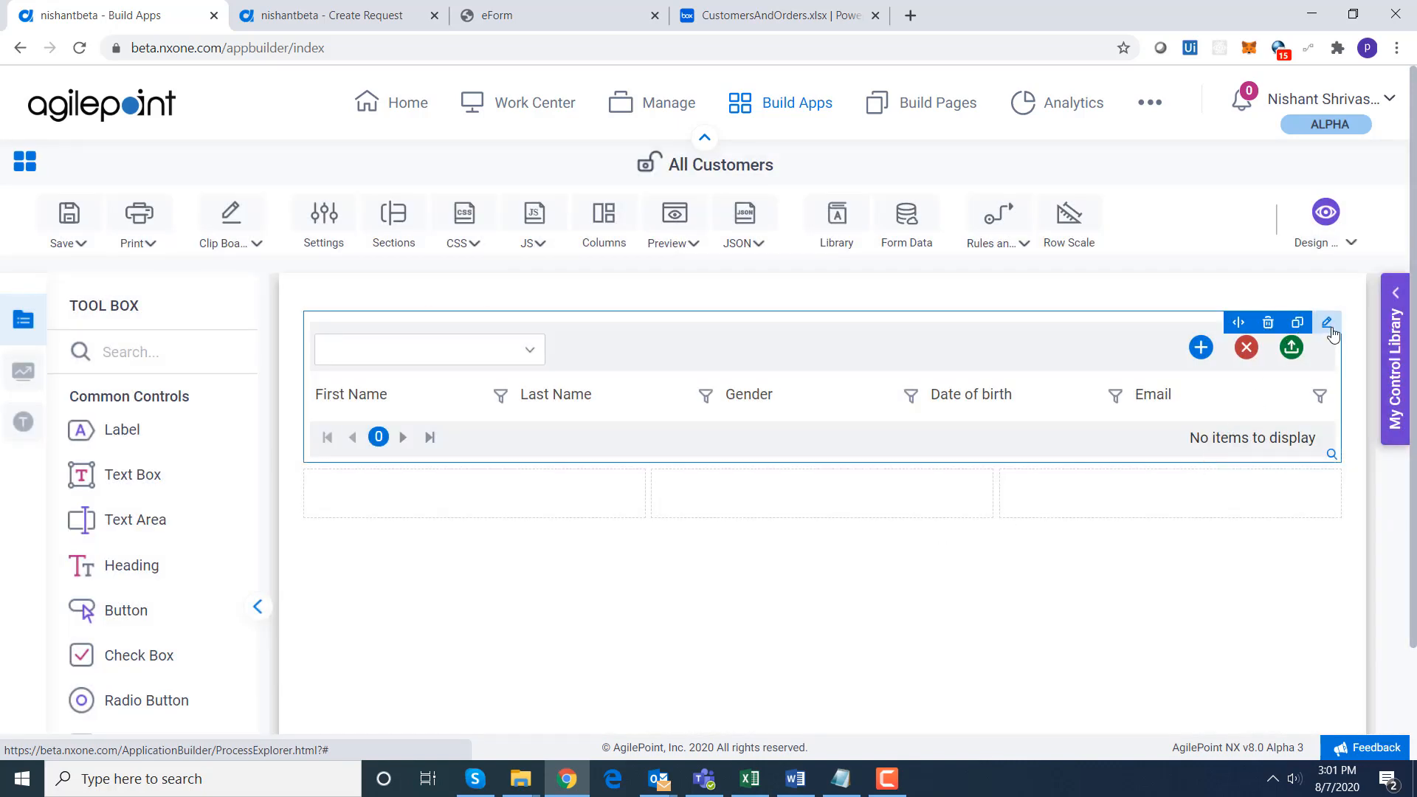
Set the date format of the customer list view's Date of birth column to MM/dd/yyyy.
{"action": "left_click", "coordinate": [1333, 337]}
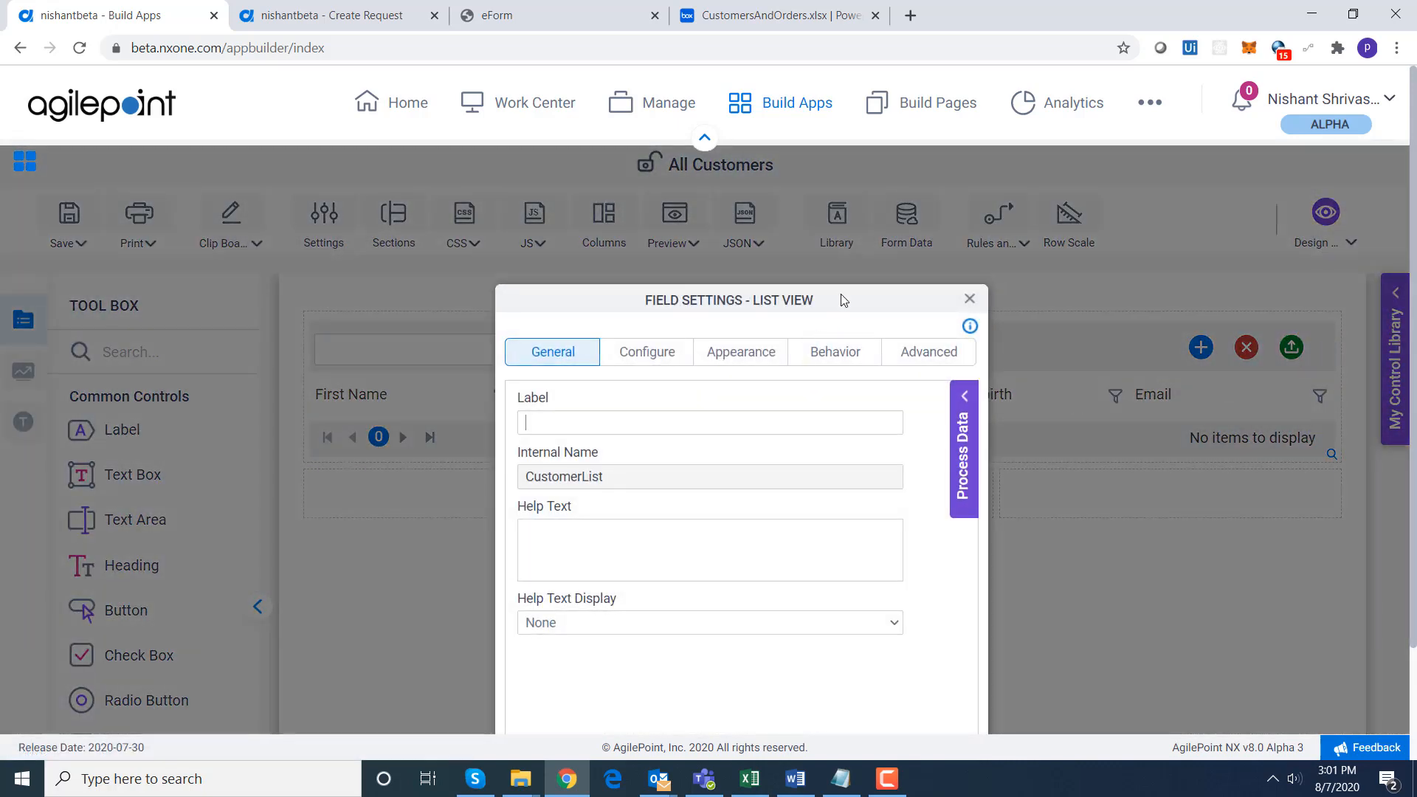
{"action": "left_click", "coordinate": [650, 255]}
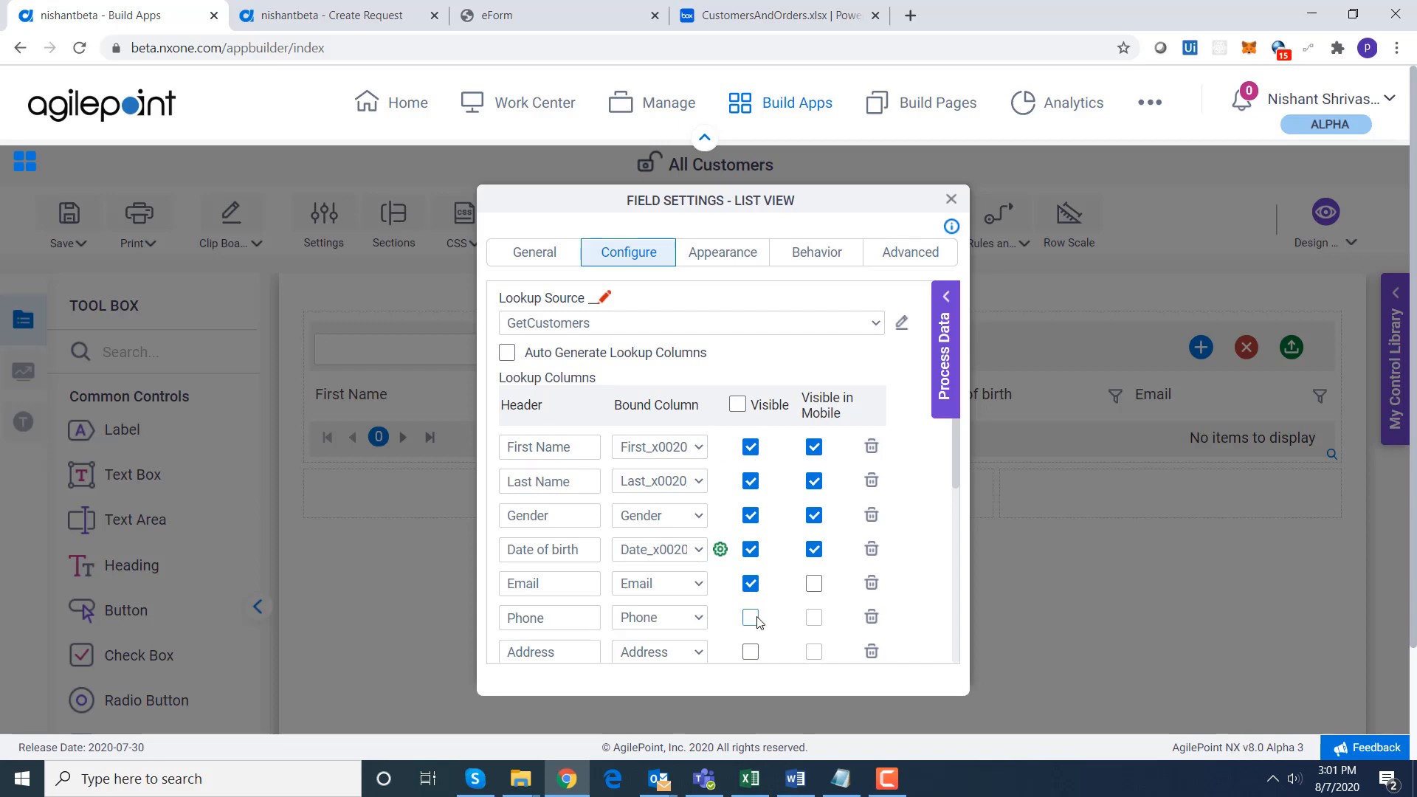
{"action": "left_click", "coordinate": [720, 550]}
{"action": "left_click", "coordinate": [722, 548]}
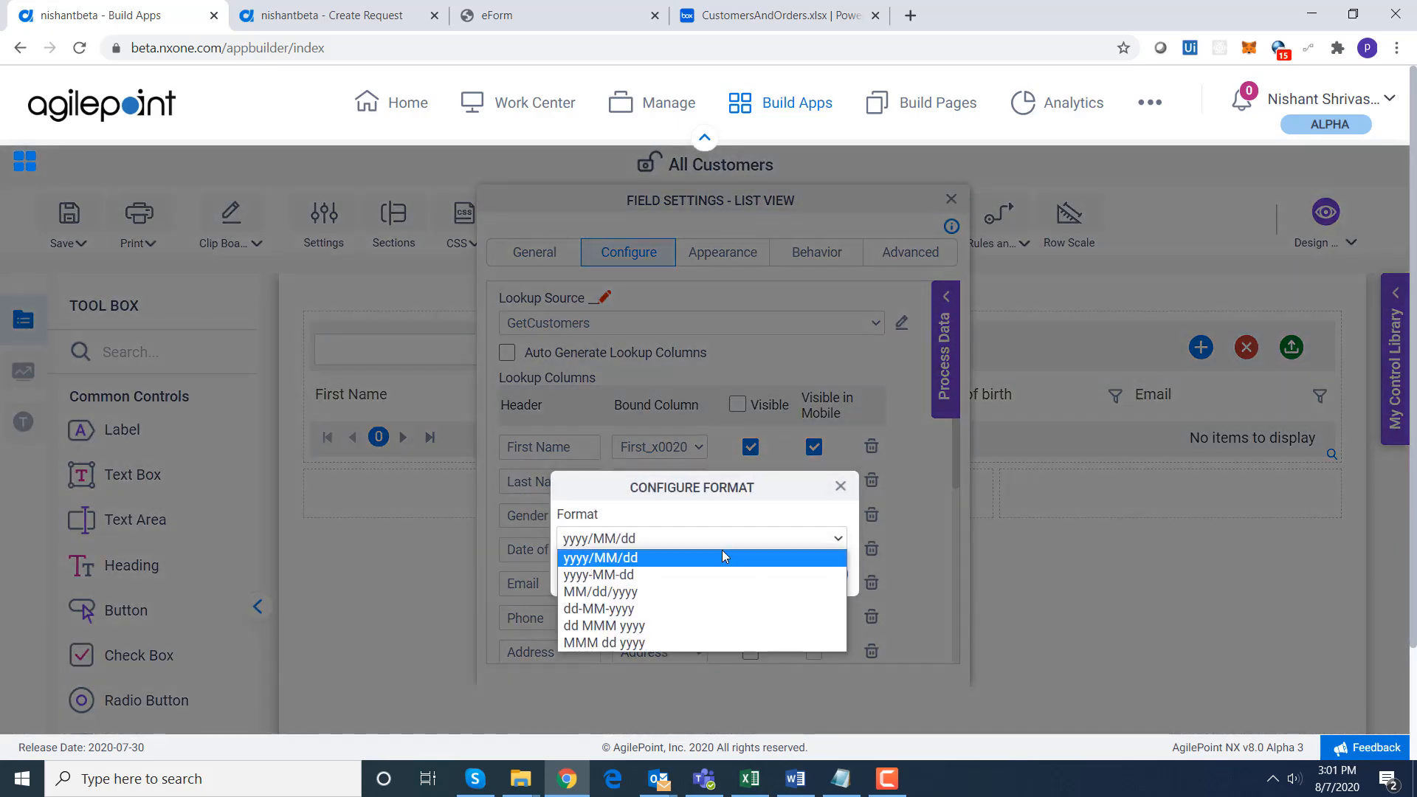
{"action": "left_click", "coordinate": [729, 591]}
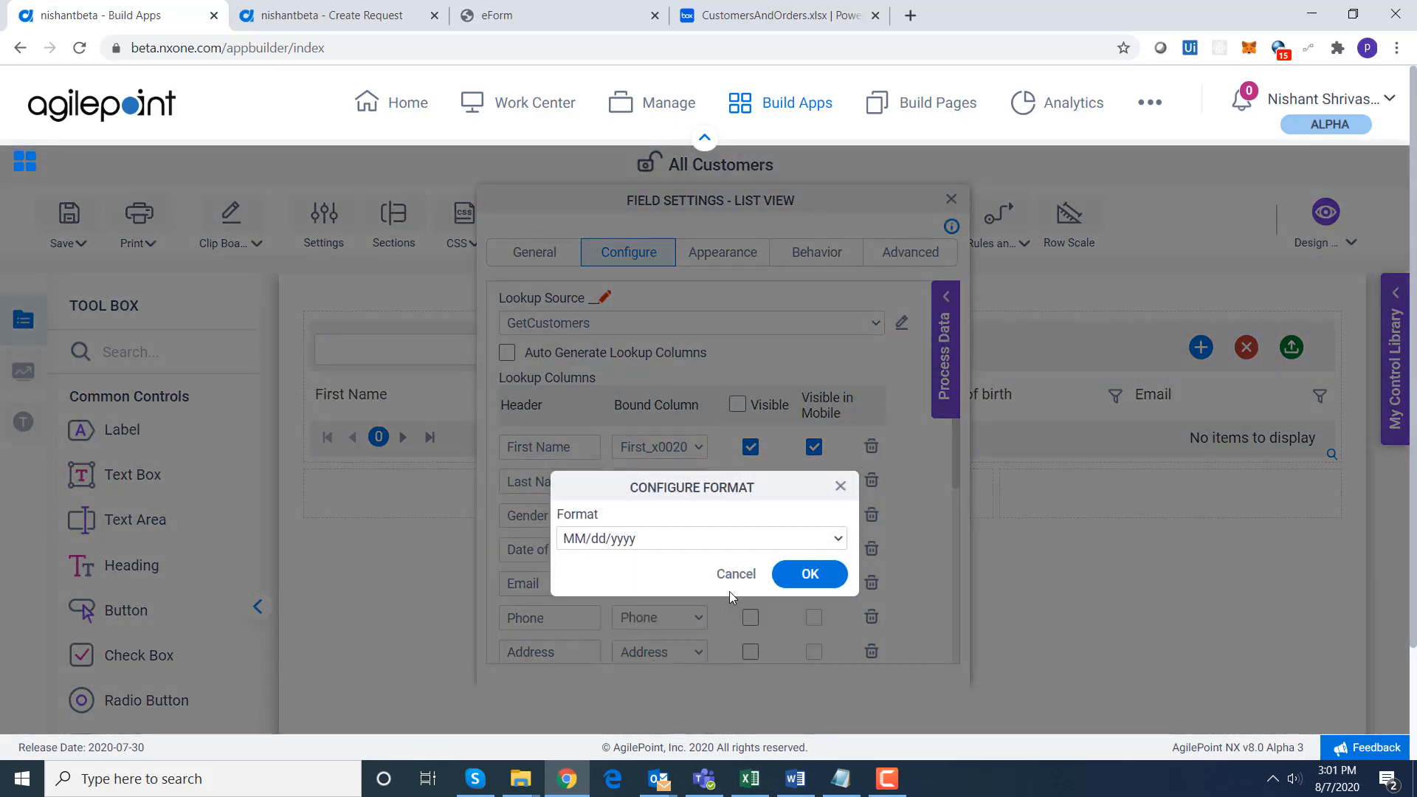
{"action": "left_click", "coordinate": [821, 573]}
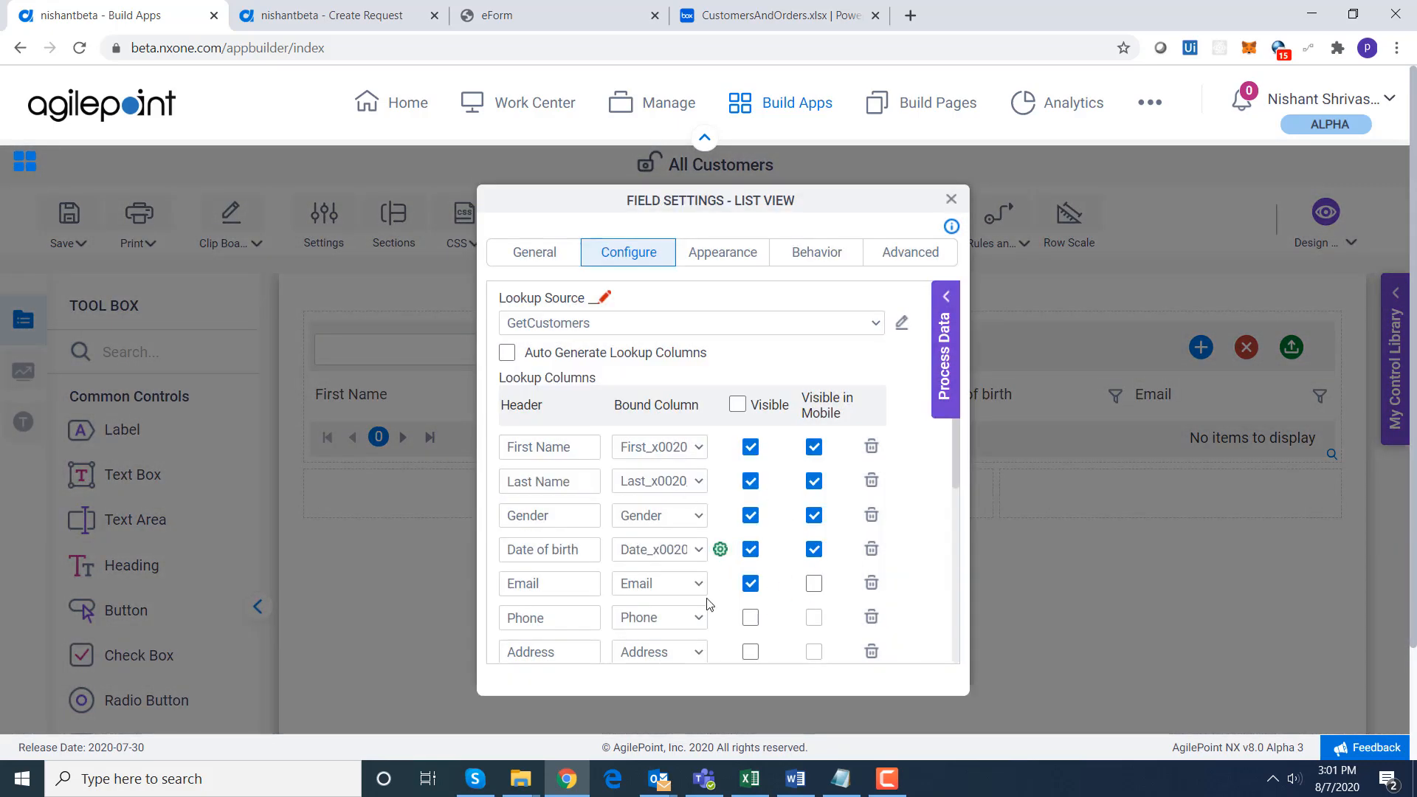
Open the GetCustomers lookup configuration and examine its columns, filter and sorting options.
{"action": "left_click", "coordinate": [902, 325]}
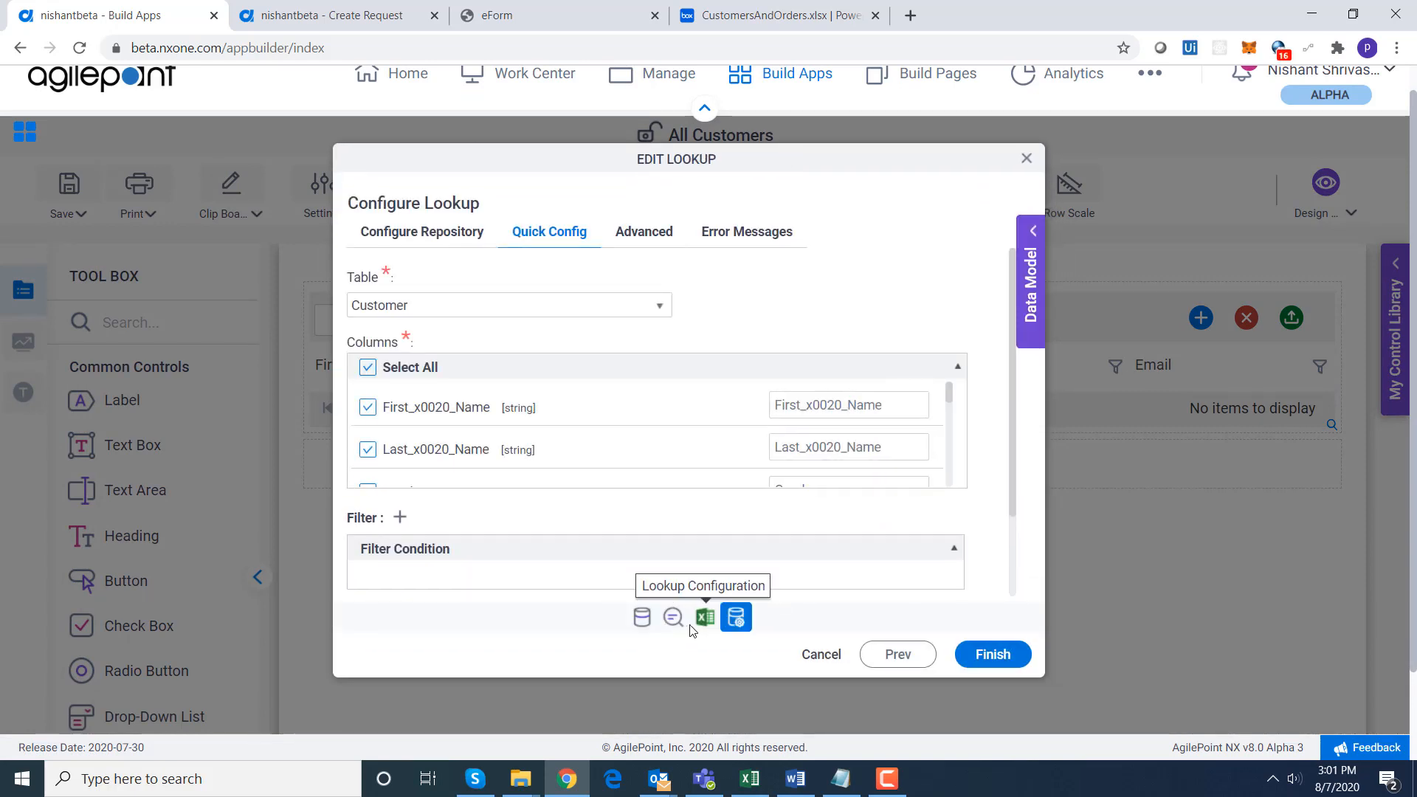
{"action": "left_click_drag", "start_coordinate": [950, 392], "coordinate": [1015, 591]}
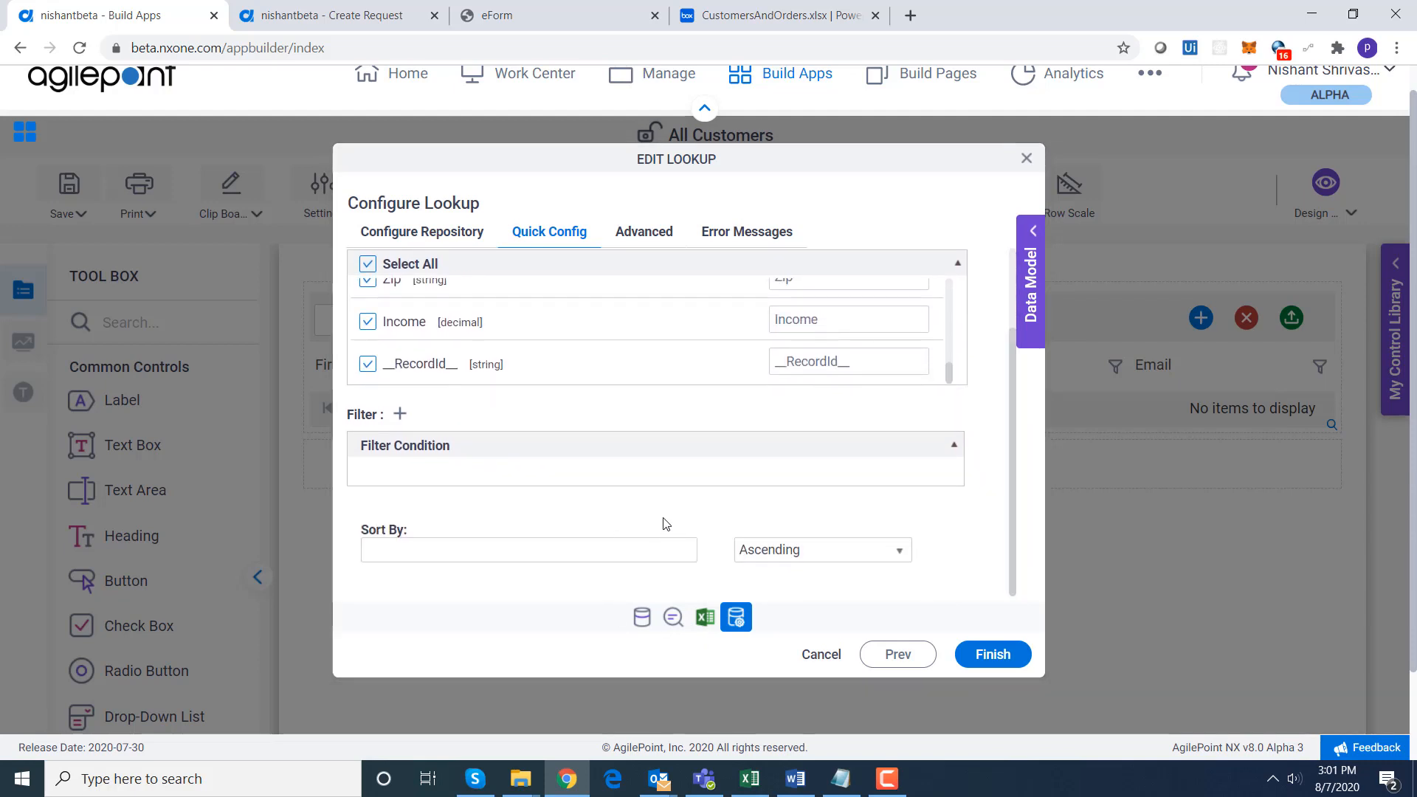